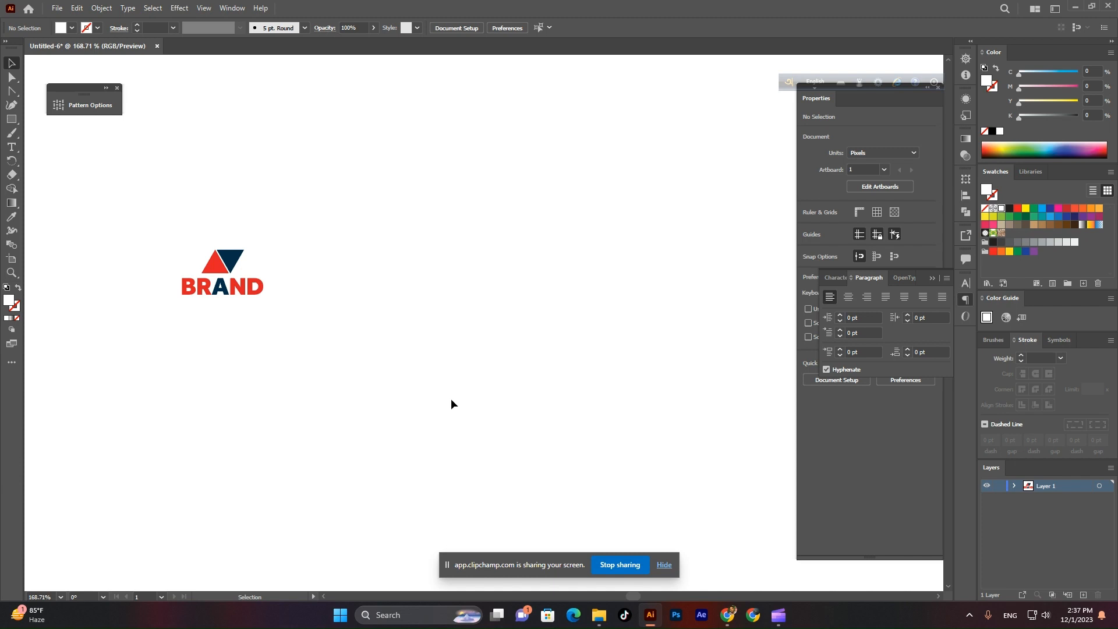
Create a CMYK document in inches with two 2.125 × 3.375 in artboards.
{"action": "key", "text": "ctrl+n"}
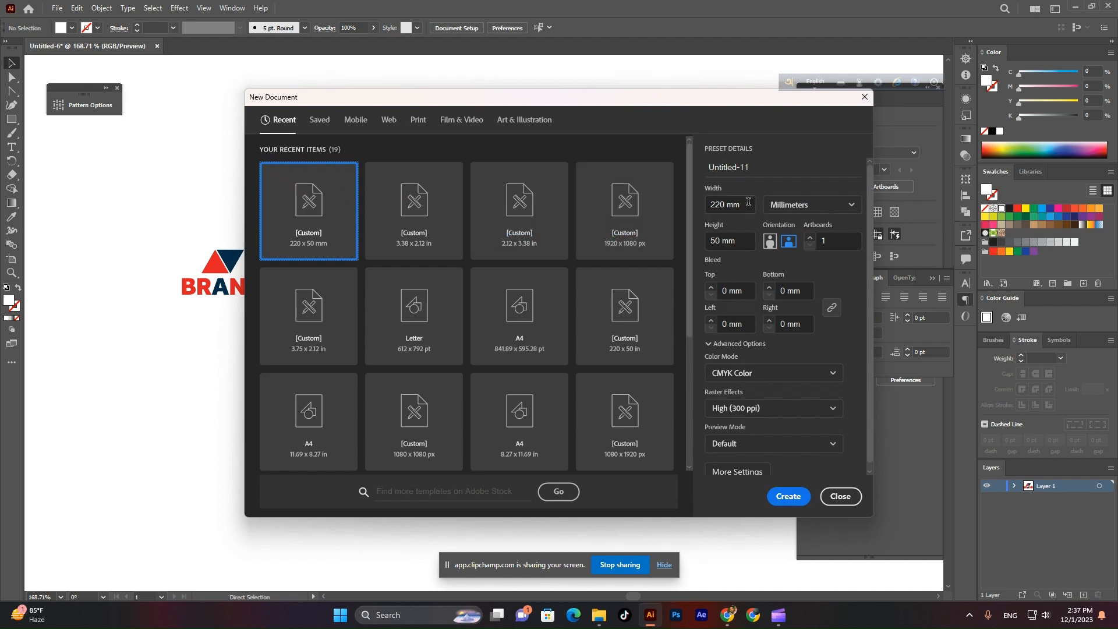
{"action": "left_click", "coordinate": [797, 206]}
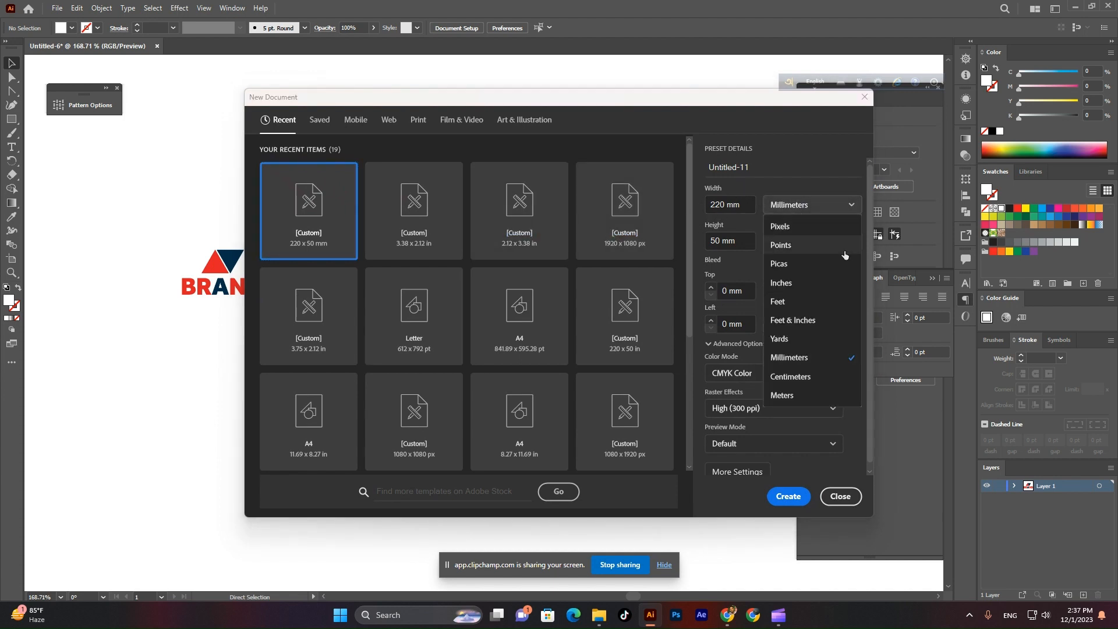
{"action": "left_click", "coordinate": [798, 283]}
{"action": "double_click", "coordinate": [724, 206]}
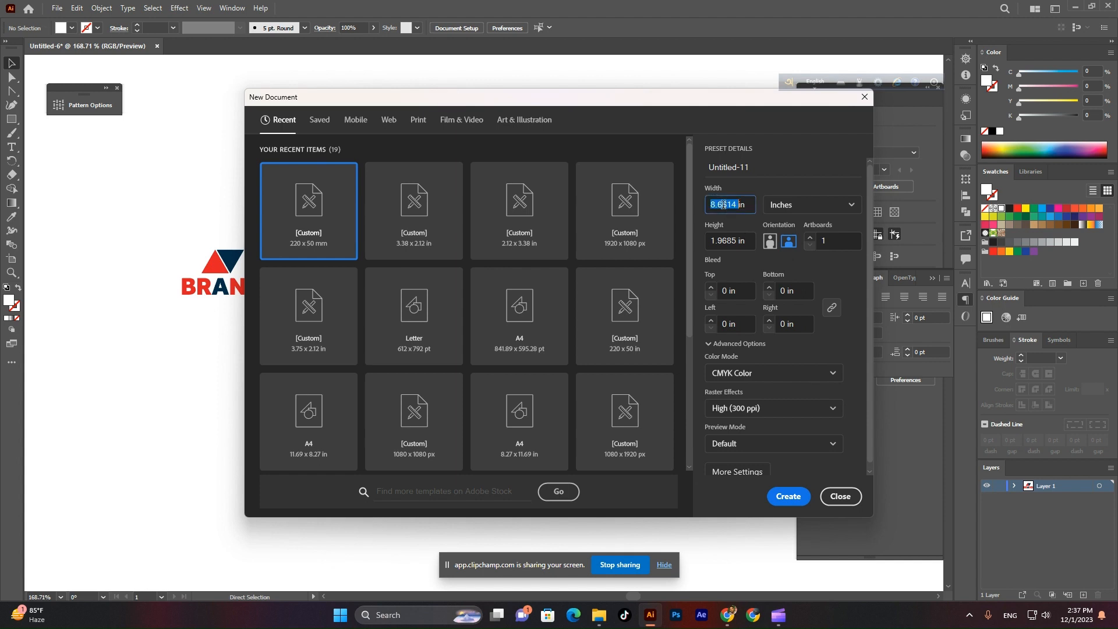
{"action": "type", "text": "2.125"}
{"action": "key", "text": "Tab"}
{"action": "key", "text": "Tab"}
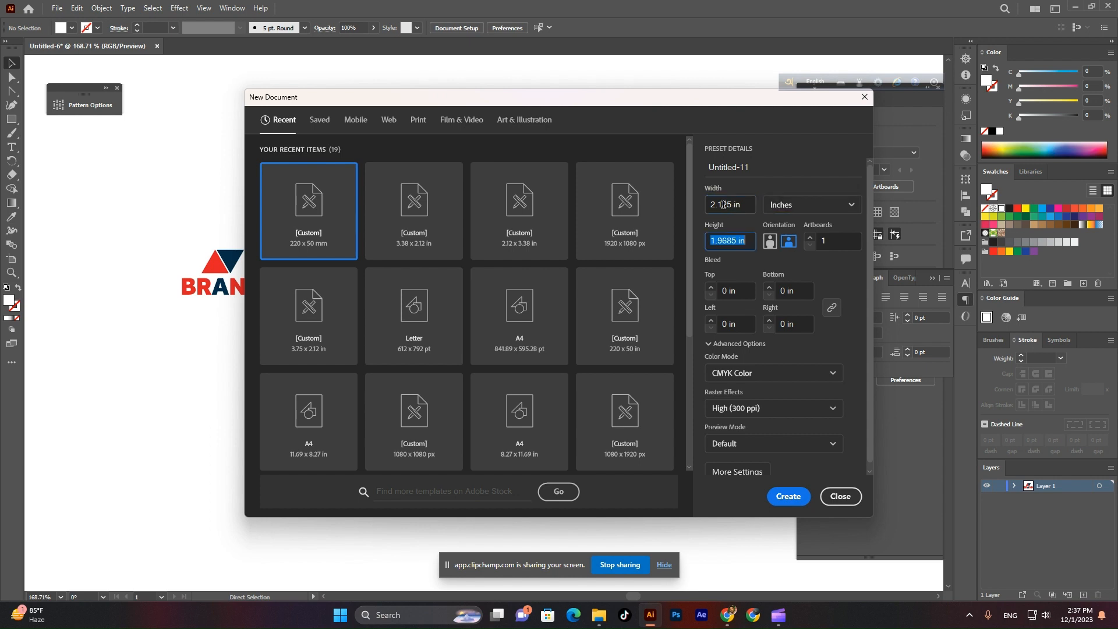
{"action": "type", "text": "3.375"}
{"action": "left_click", "coordinate": [838, 240]}
{"action": "left_click_drag", "start_coordinate": [837, 236], "coordinate": [815, 239]}
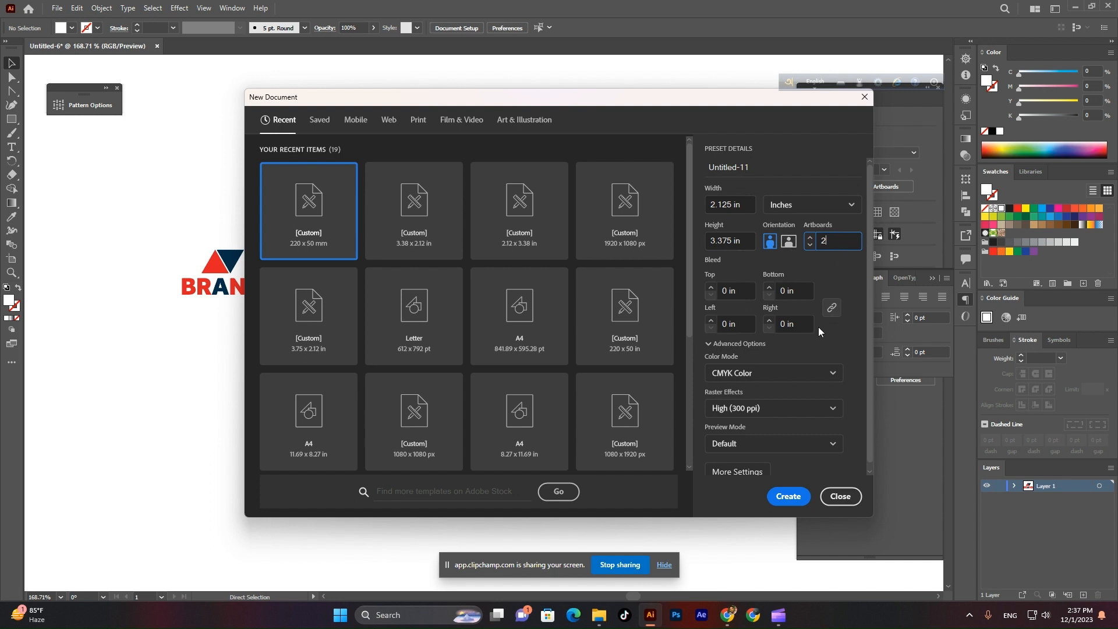
{"action": "left_click", "coordinate": [784, 375]}
{"action": "left_click", "coordinate": [784, 375]}
{"action": "left_click", "coordinate": [789, 496]}
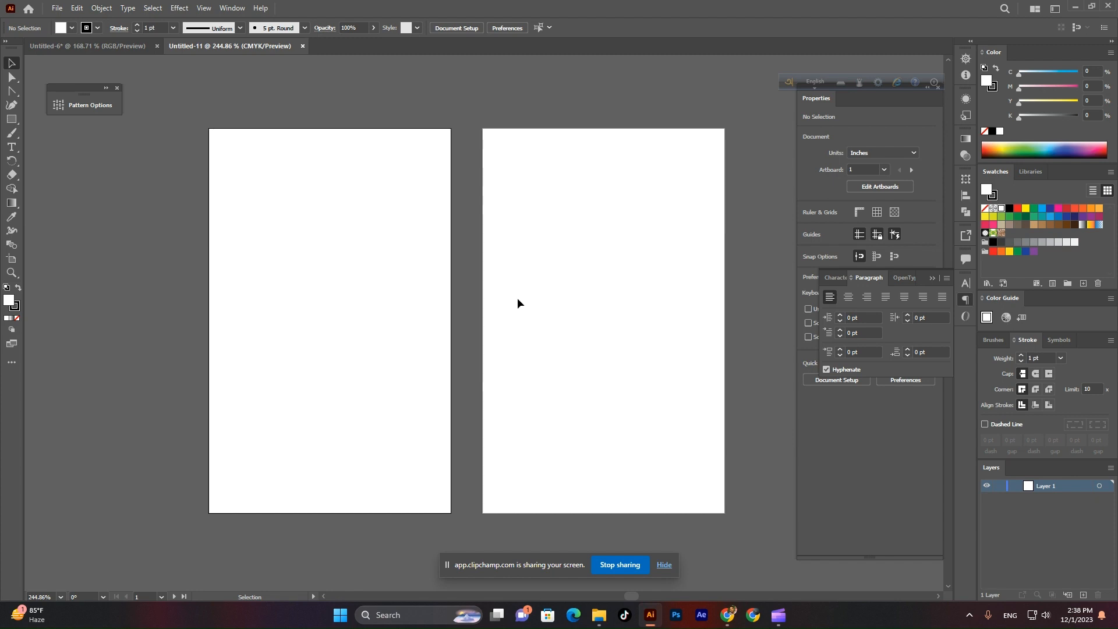
Draw a white 2.125 × 3.375 in rectangle over the left artboard, with stroke set to None.
{"action": "left_click_drag", "start_coordinate": [532, 349], "coordinate": [521, 342]}
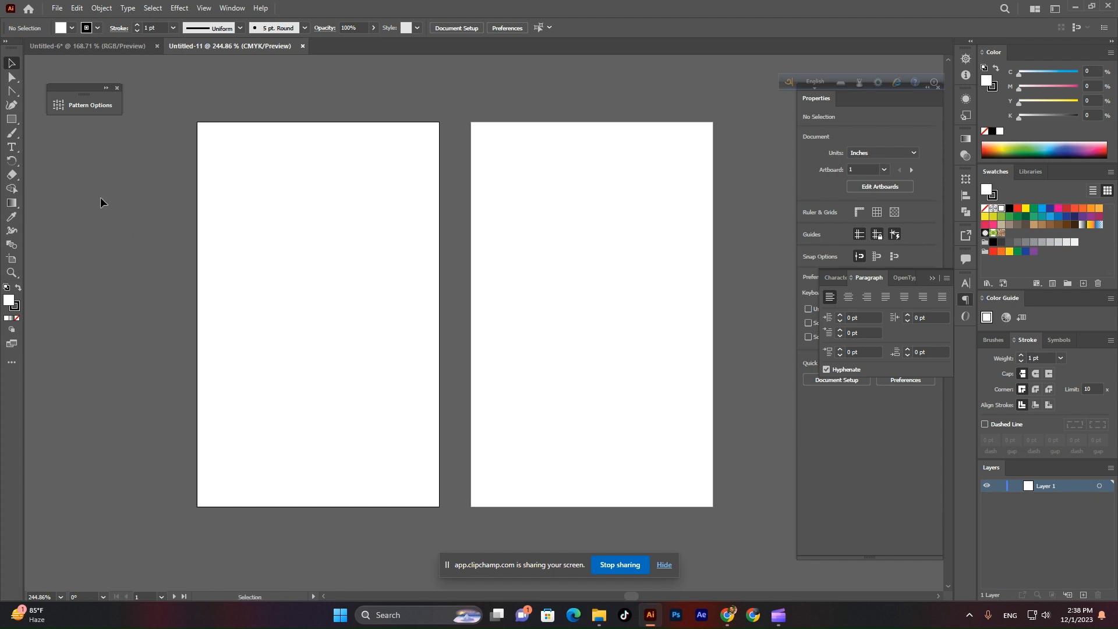
{"action": "left_click", "coordinate": [10, 120]}
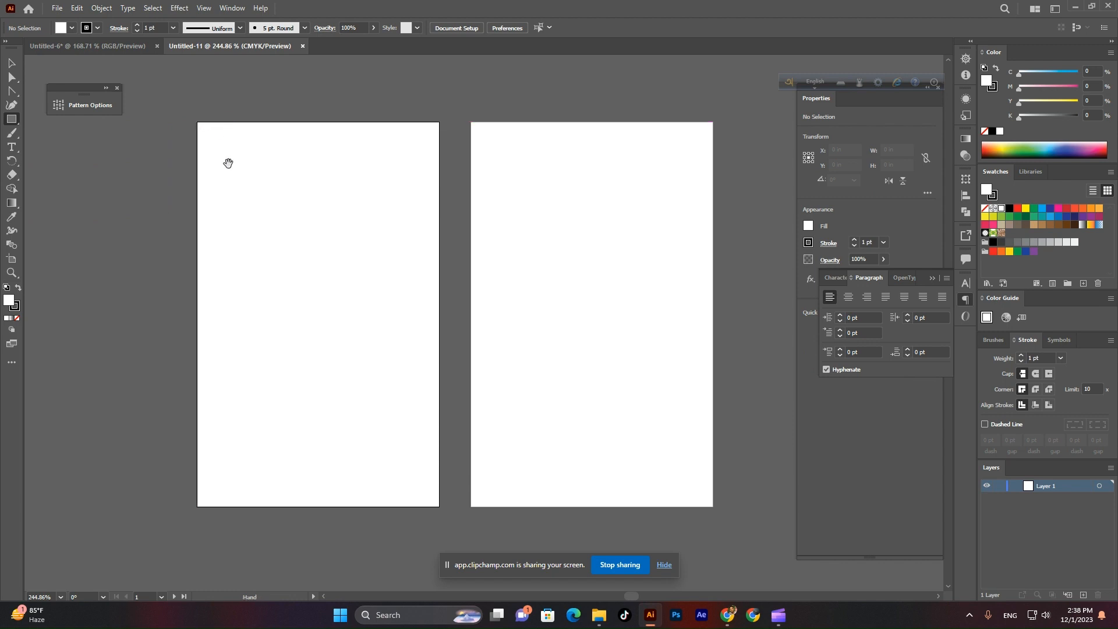
{"action": "left_click_drag", "start_coordinate": [228, 163], "coordinate": [256, 166]}
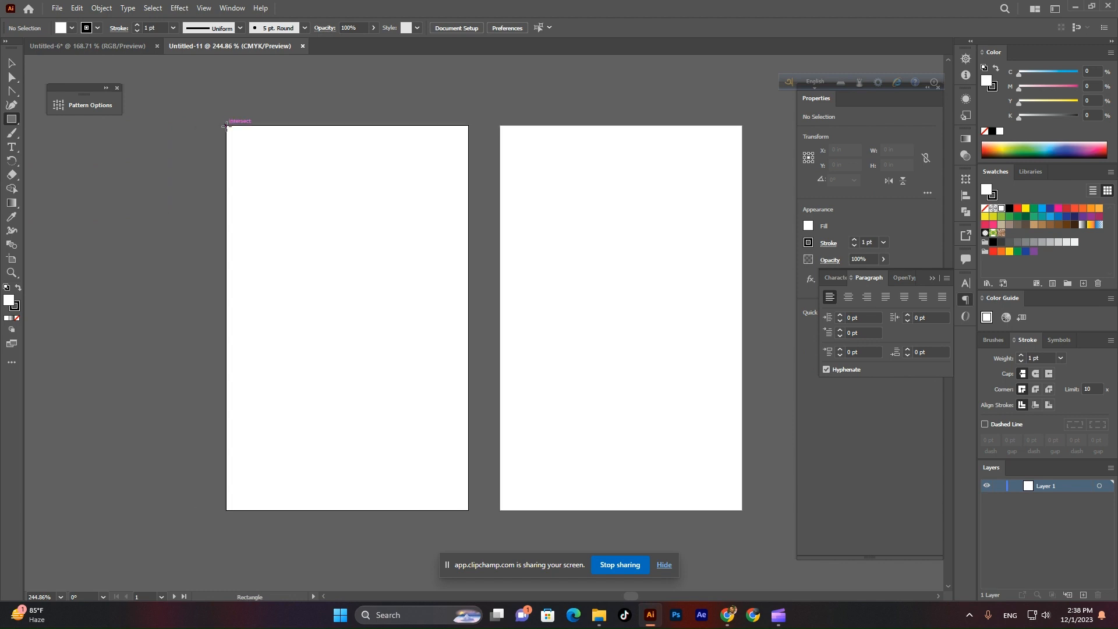
{"action": "mouse_move", "coordinate": [226, 125]}
{"action": "left_mouse_down"}
{"action": "mouse_move", "coordinate": [299, 312]}
{"action": "mouse_move", "coordinate": [469, 510]}
{"action": "left_mouse_up"}
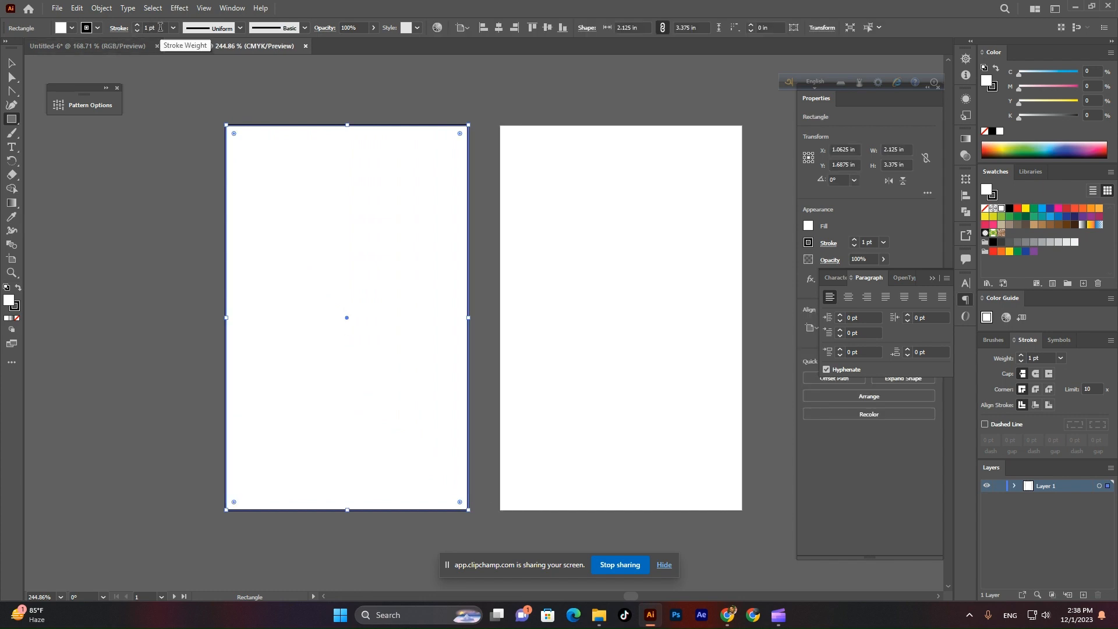
{"action": "left_click", "coordinate": [137, 30]}
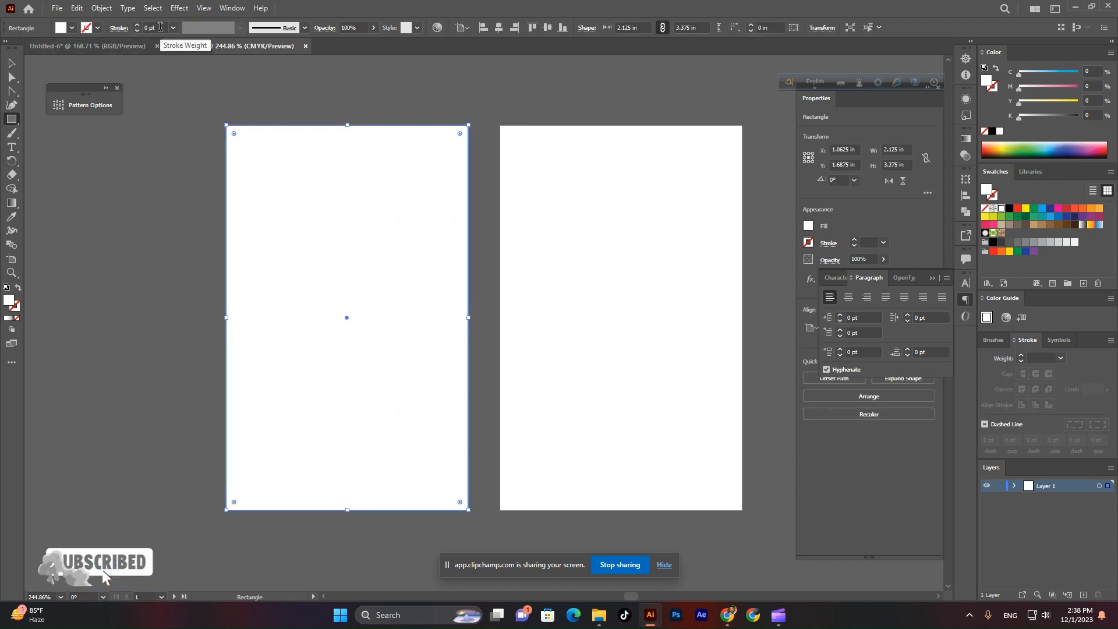
{"action": "left_click", "coordinate": [12, 62]}
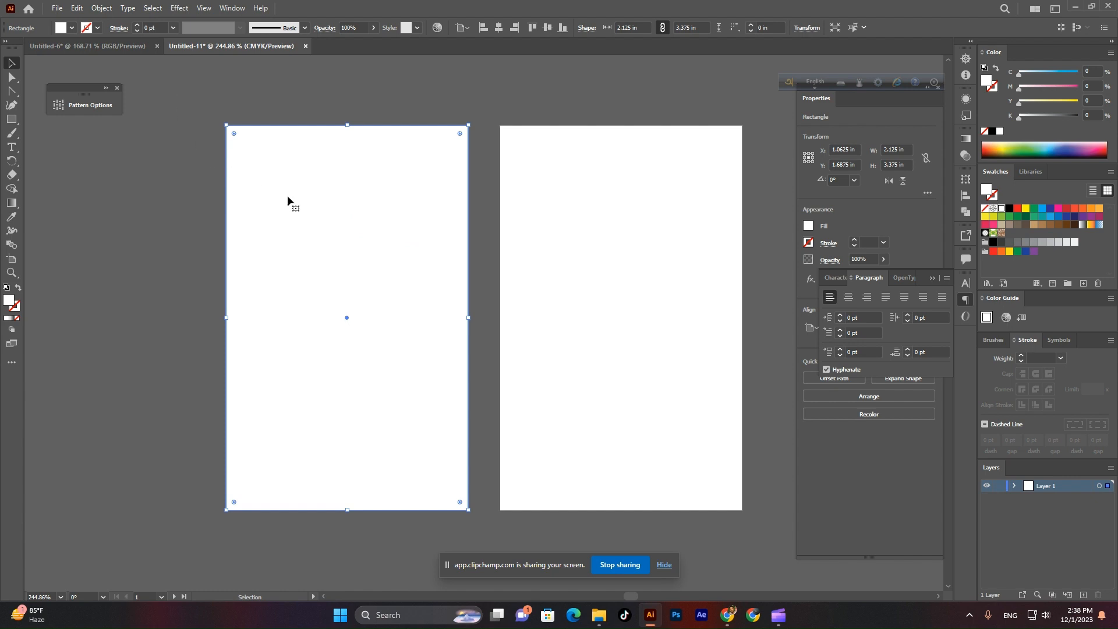
{"action": "left_click", "coordinate": [152, 198]}
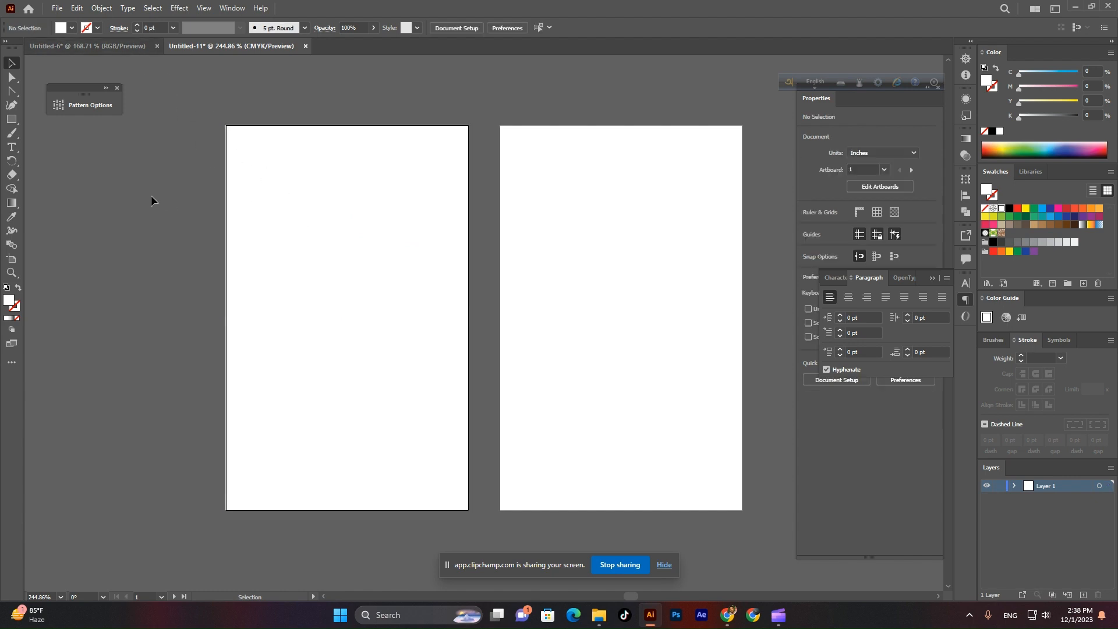
{"action": "left_click", "coordinate": [319, 209]}
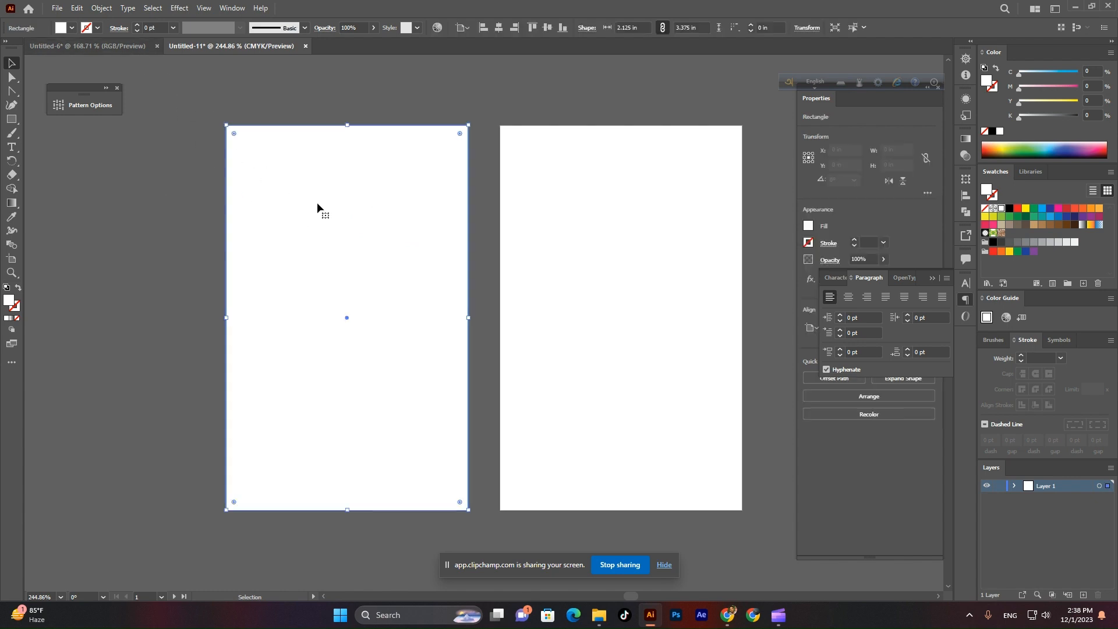
Create a -0.125 in offset path from the background rectangle.
{"action": "left_click", "coordinate": [102, 7]}
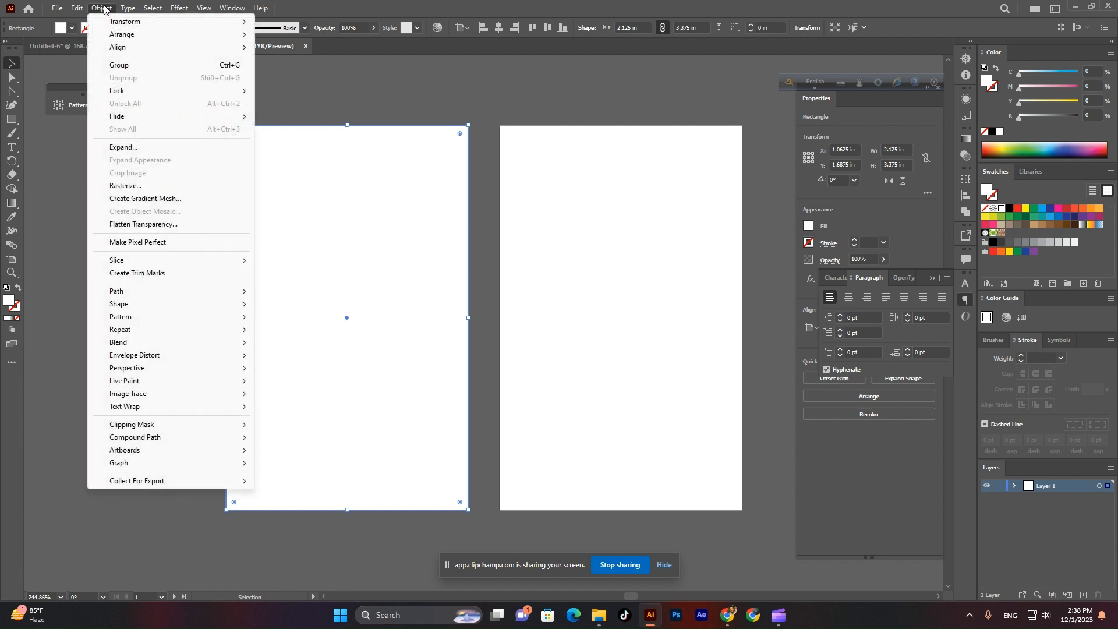
{"action": "mouse_move", "coordinate": [150, 291]}
{"action": "left_click", "coordinate": [293, 334]}
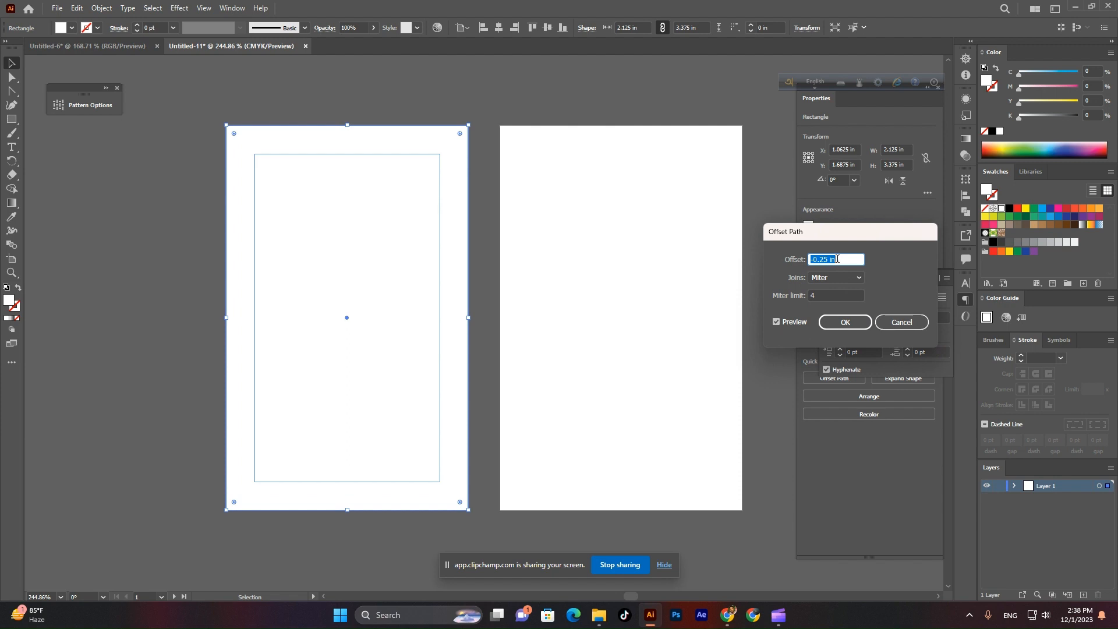
{"action": "key", "text": "Up"}
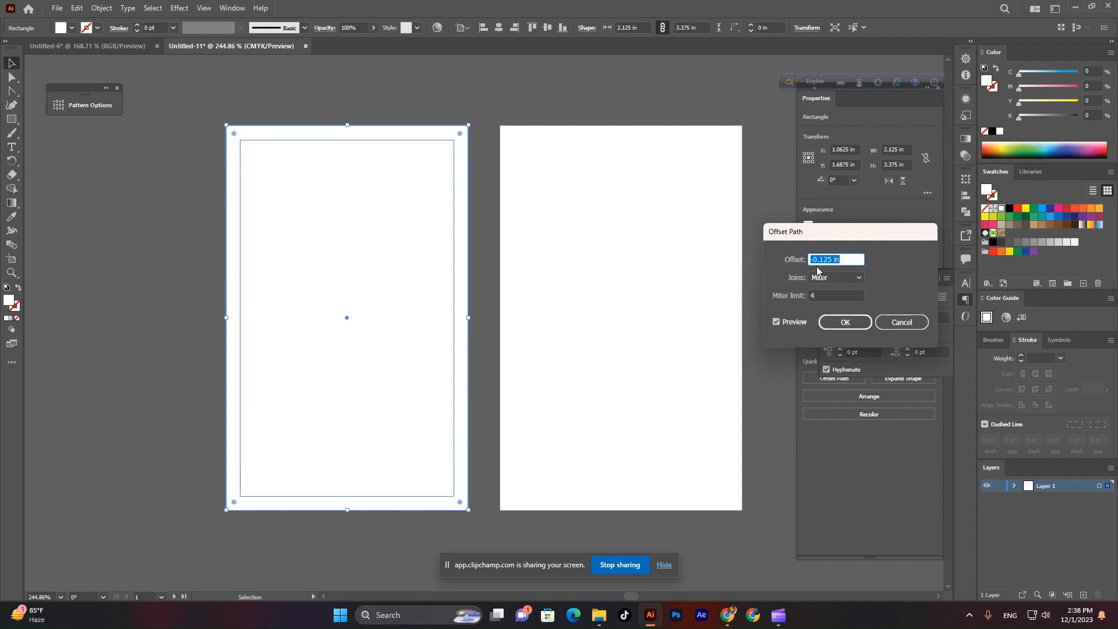
{"action": "left_click", "coordinate": [847, 321]}
Convert the inset 1.875 × 3.125 in rectangle into guides.
{"action": "right_click", "coordinate": [358, 272]}
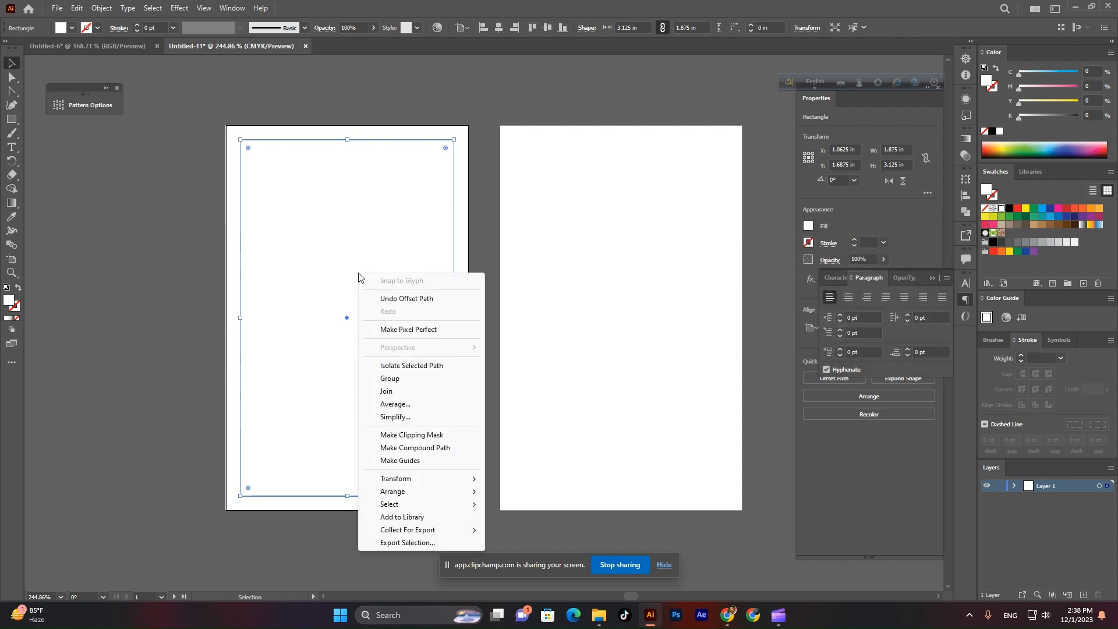
{"action": "left_click", "coordinate": [426, 461]}
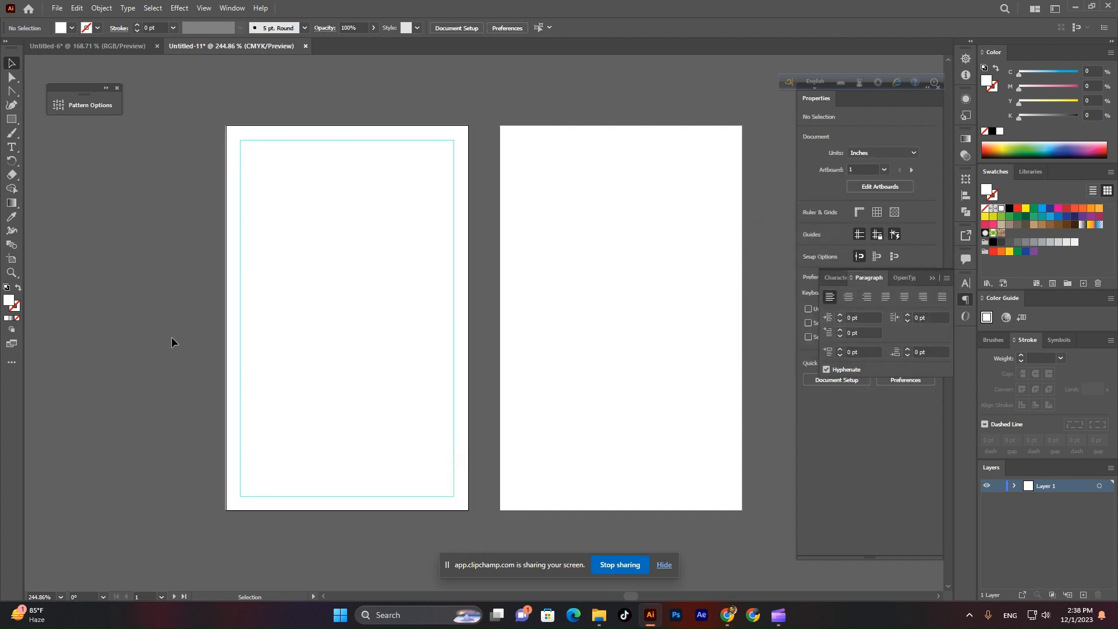
{"action": "left_click_drag", "start_coordinate": [357, 358], "coordinate": [454, 373]}
{"action": "left_click", "coordinate": [442, 356]}
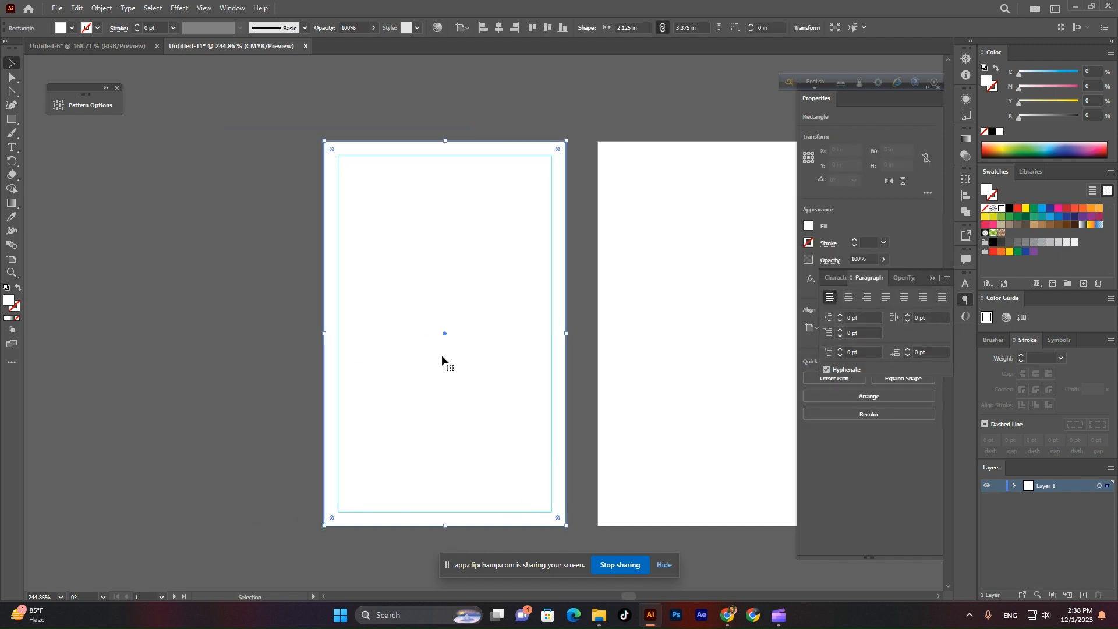
{"action": "left_click", "coordinate": [260, 340]}
{"action": "scroll", "coordinate": [349, 355], "scroll_direction": "down", "scroll_amount": 2}
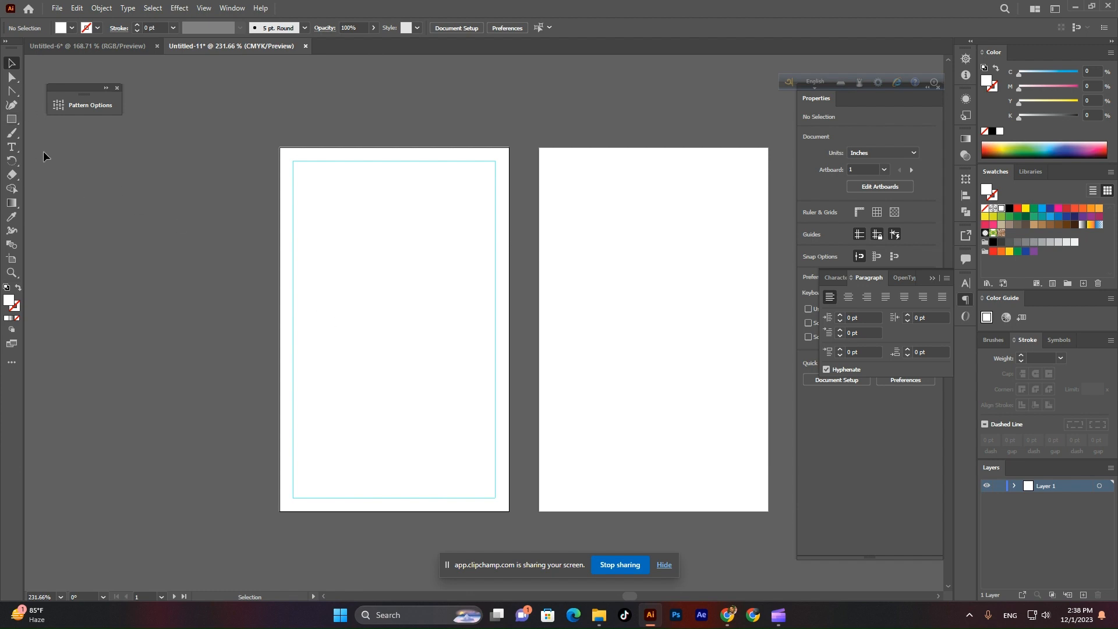
Draw a green-filled rectangle over the card's lower half.
{"action": "left_click", "coordinate": [12, 120]}
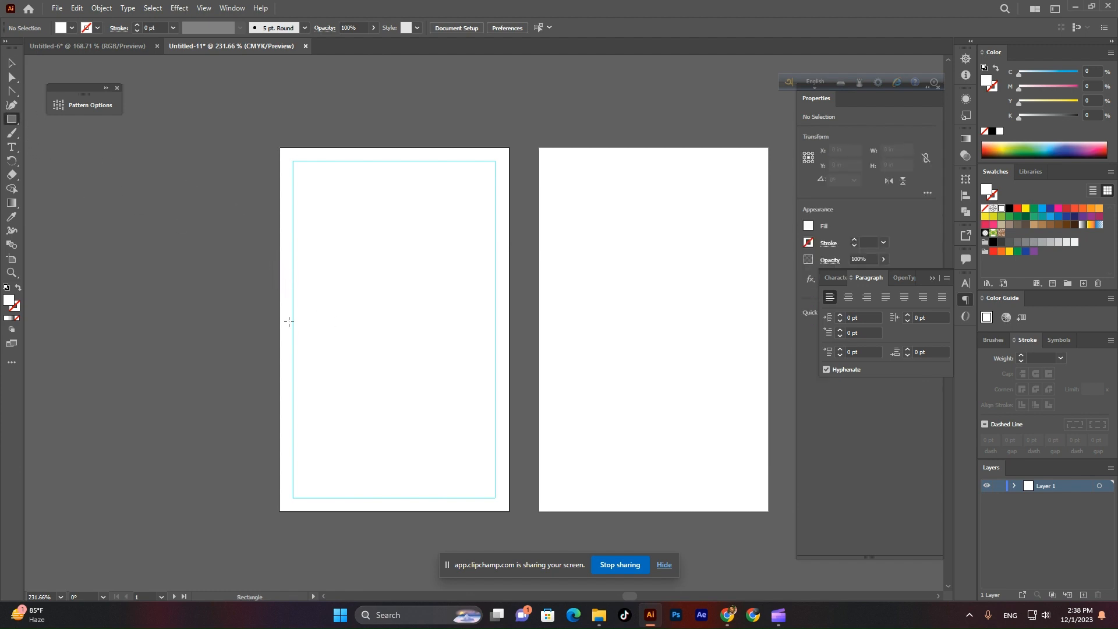
{"action": "mouse_move", "coordinate": [278, 319]}
{"action": "left_mouse_down"}
{"action": "mouse_move", "coordinate": [466, 449]}
{"action": "mouse_move", "coordinate": [499, 499]}
{"action": "mouse_move", "coordinate": [524, 510]}
{"action": "mouse_move", "coordinate": [510, 511]}
{"action": "left_mouse_up"}
{"action": "left_click", "coordinate": [71, 28]}
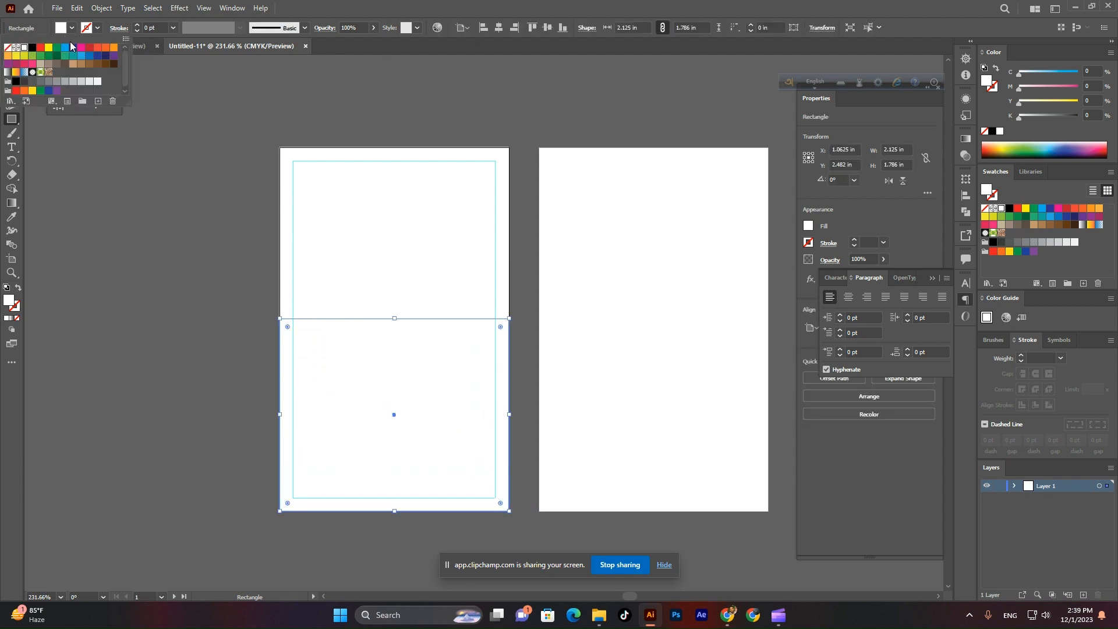
{"action": "left_click", "coordinate": [57, 48]}
Raise the top-left anchor and lower the top-right anchor so the top edge slants down to the right.
{"action": "key", "text": "Escape"}
{"action": "left_click", "coordinate": [12, 63]}
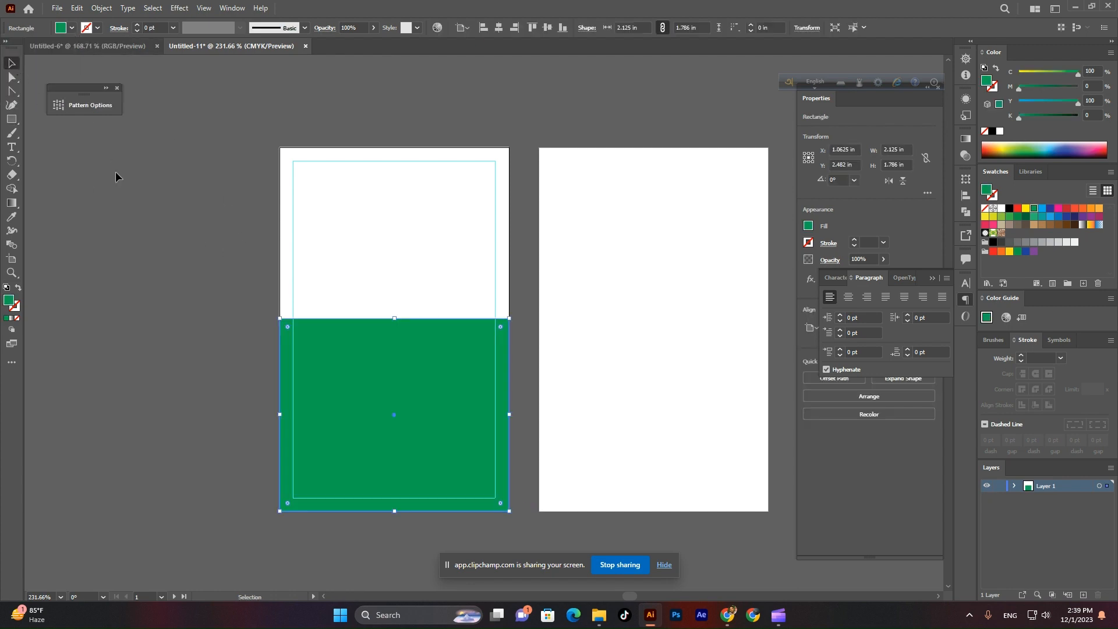
{"action": "left_click", "coordinate": [11, 76]}
{"action": "scroll", "coordinate": [277, 325], "scroll_direction": "up", "scroll_amount": 3}
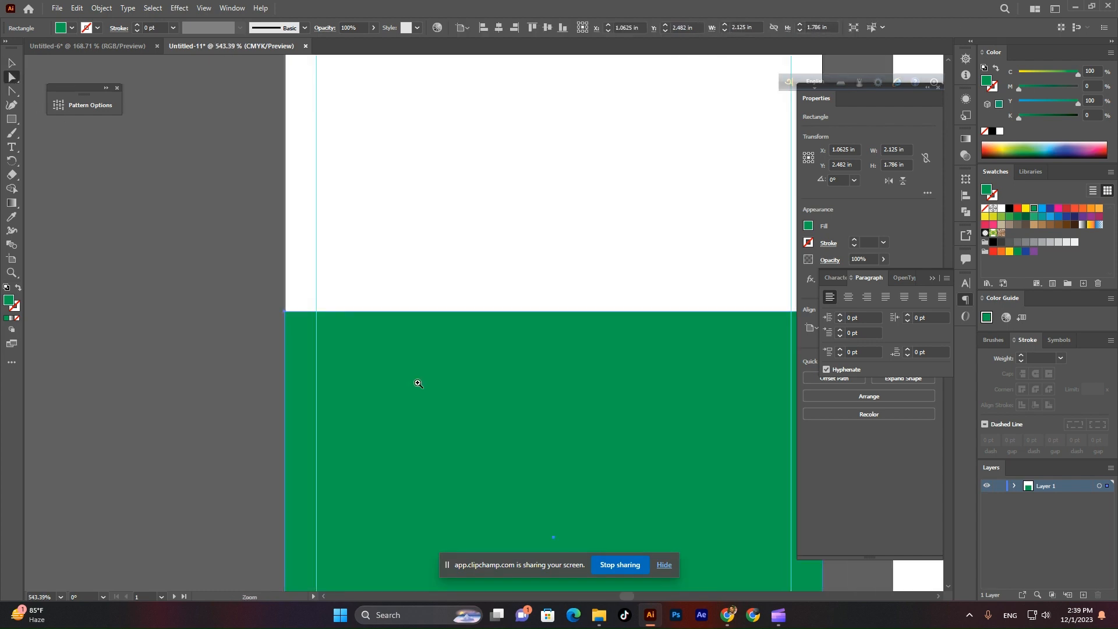
{"action": "left_click", "coordinate": [286, 313]}
{"action": "scroll", "coordinate": [286, 315], "scroll_direction": "down", "scroll_amount": 3}
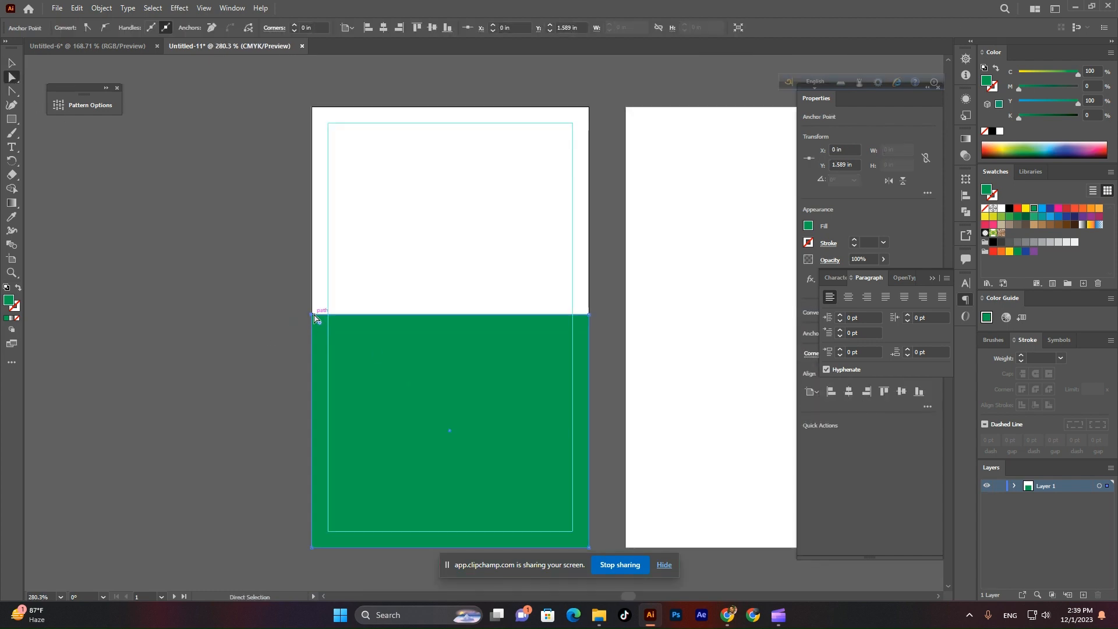
{"action": "left_click_drag", "start_coordinate": [312, 316], "coordinate": [312, 258]}
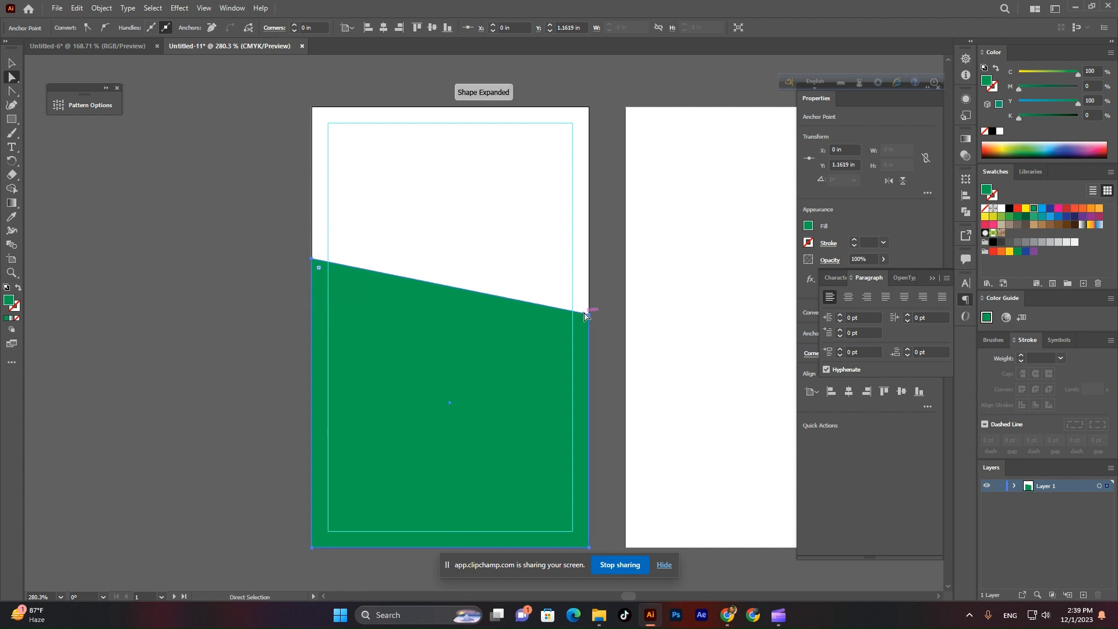
{"action": "left_click_drag", "start_coordinate": [590, 314], "coordinate": [588, 374]}
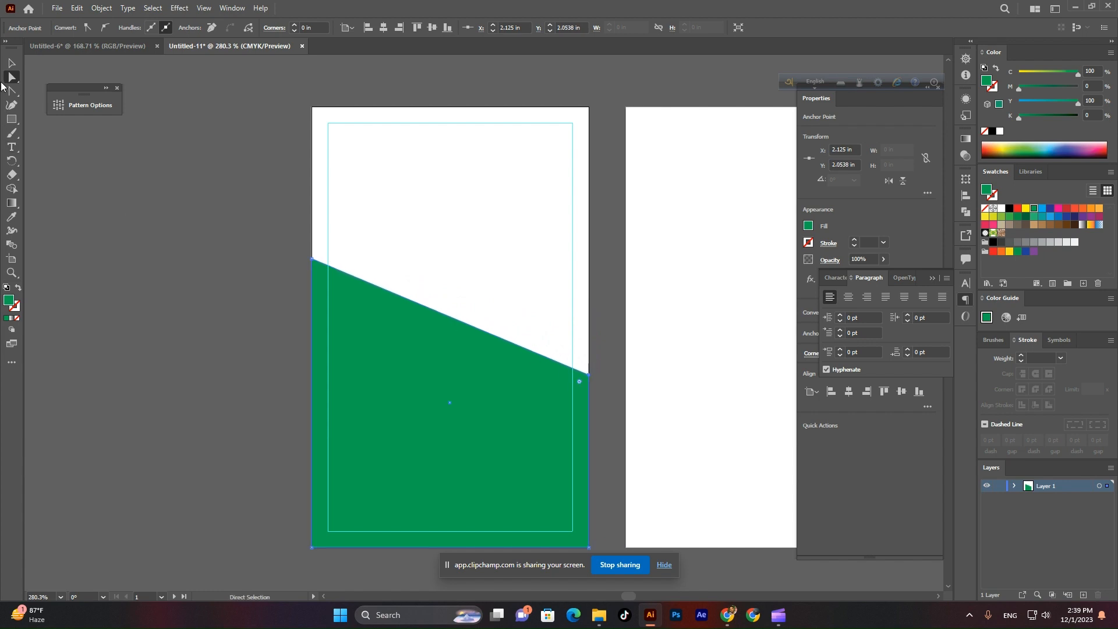
{"action": "left_click", "coordinate": [9, 64]}
{"action": "left_click", "coordinate": [129, 175]}
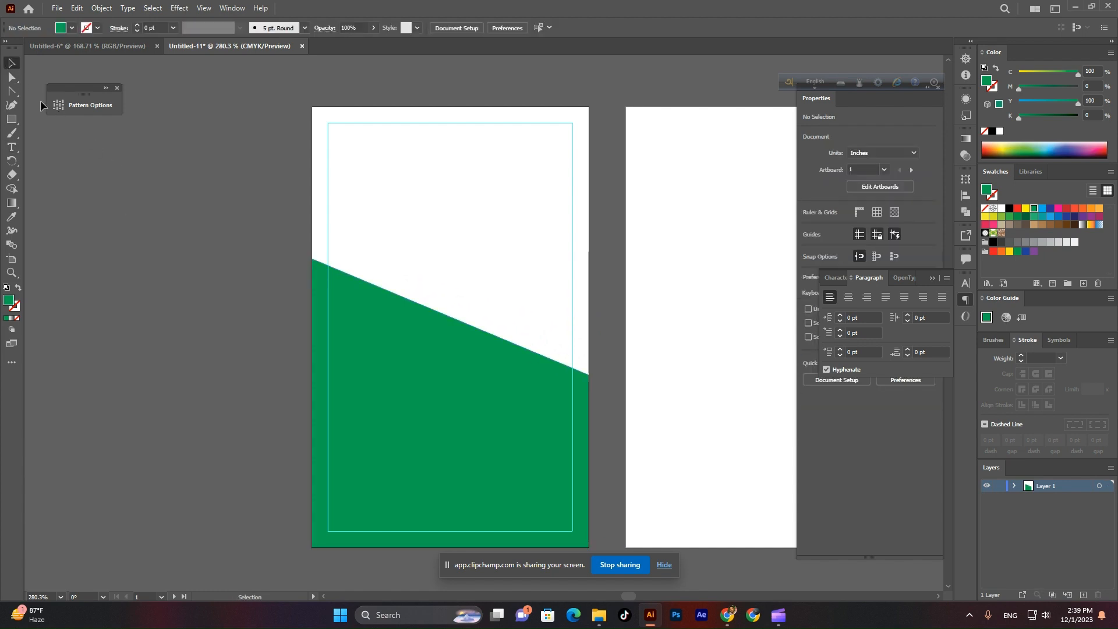
Bend the green shape's top edge into an S-shaped wave with the Anchor Point tool.
{"action": "left_click", "coordinate": [11, 91]}
{"action": "left_click", "coordinate": [7, 94]}
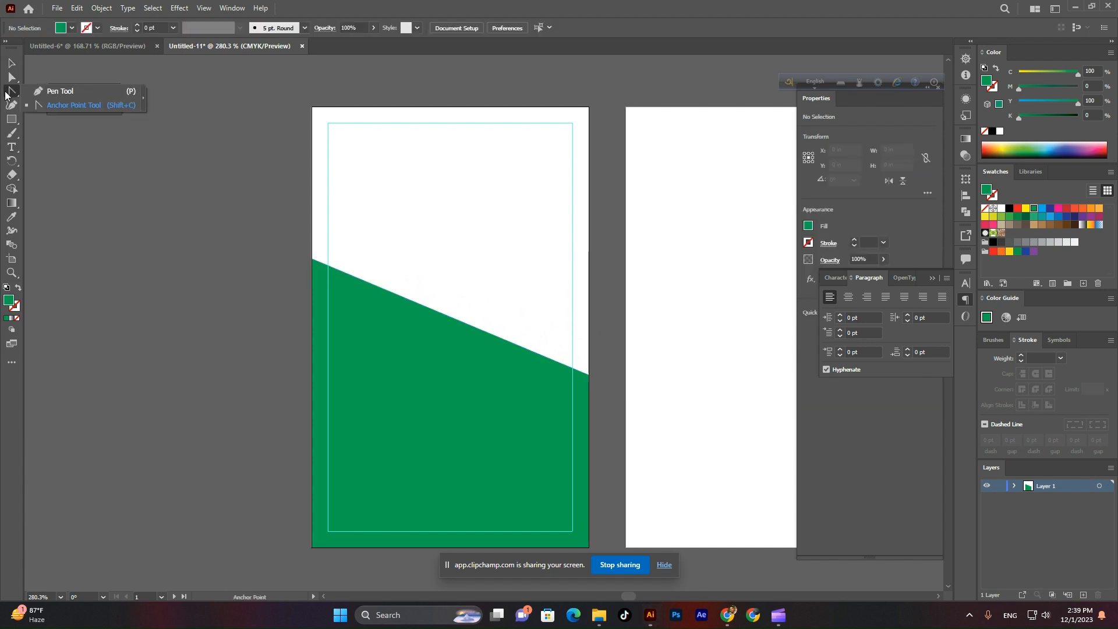
{"action": "left_click", "coordinate": [74, 111]}
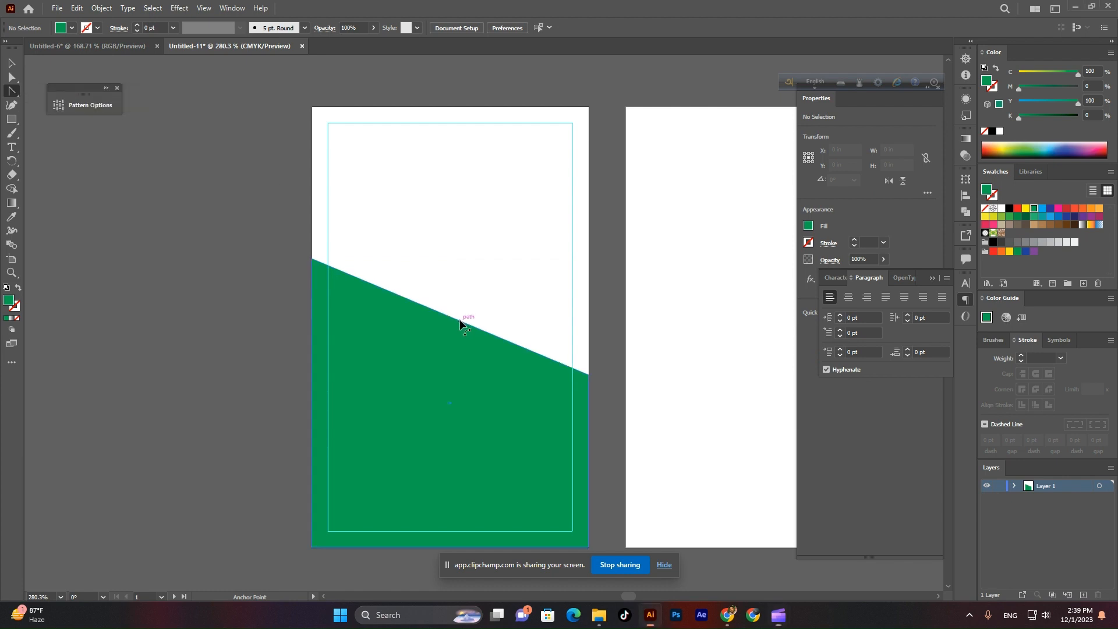
{"action": "left_click_drag", "start_coordinate": [459, 319], "coordinate": [455, 366]}
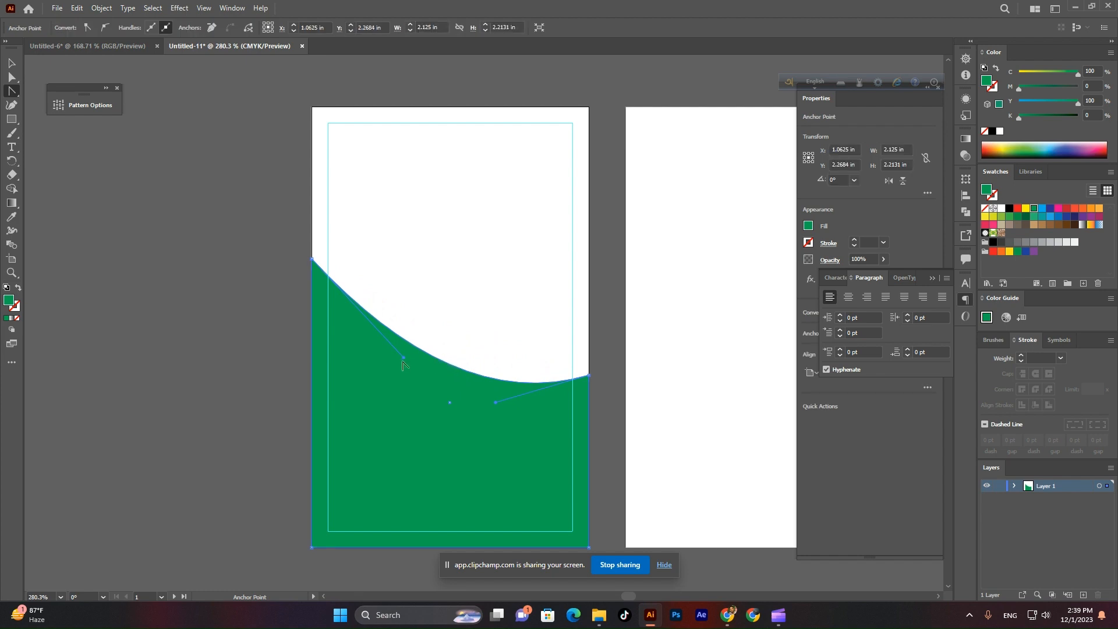
{"action": "left_click_drag", "start_coordinate": [312, 259], "coordinate": [419, 258]}
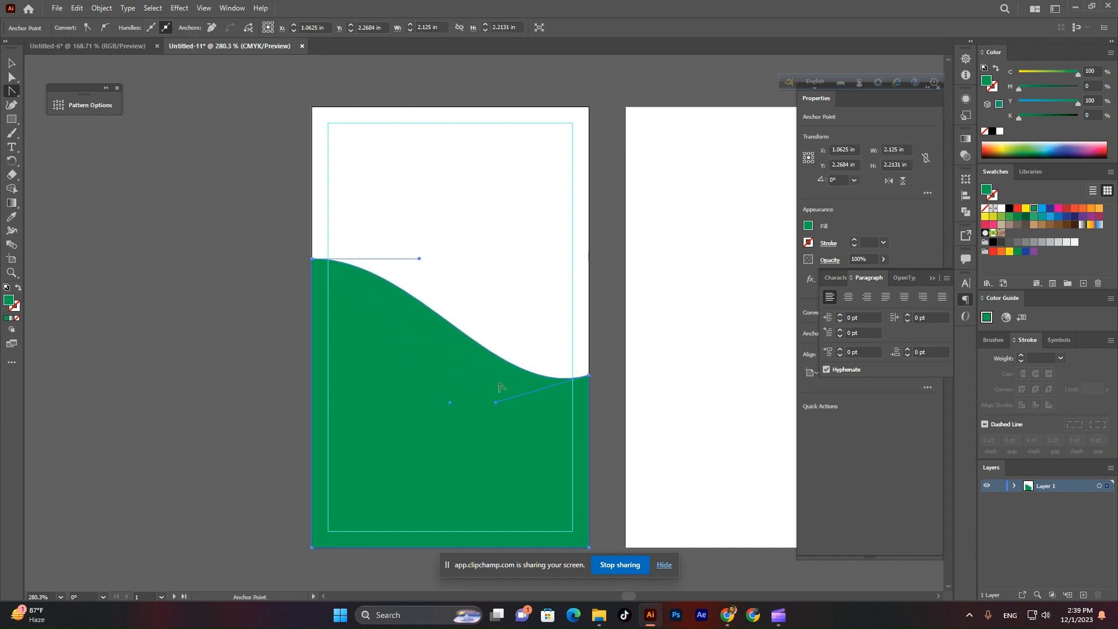
{"action": "left_click_drag", "start_coordinate": [494, 401], "coordinate": [473, 417]}
Check the wave's anchor points, then deselect it.
{"action": "left_click", "coordinate": [11, 63]}
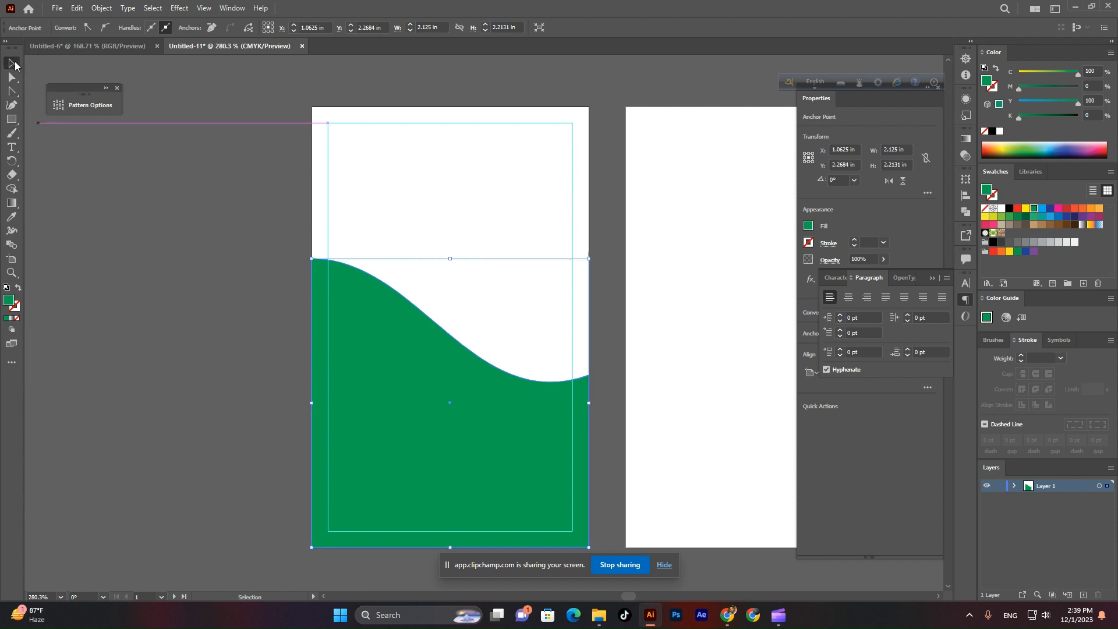
{"action": "left_click", "coordinate": [222, 305]}
{"action": "scroll", "coordinate": [455, 356], "scroll_direction": "down", "scroll_amount": 1}
{"action": "left_click", "coordinate": [431, 359]}
{"action": "key", "text": "a"}
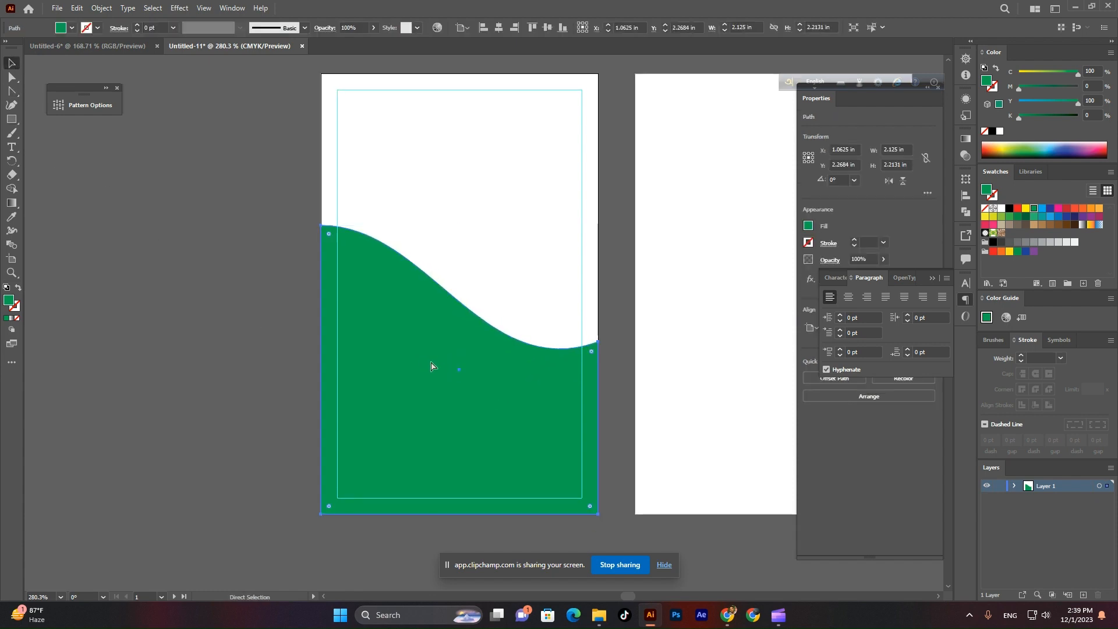
{"action": "key", "text": "v"}
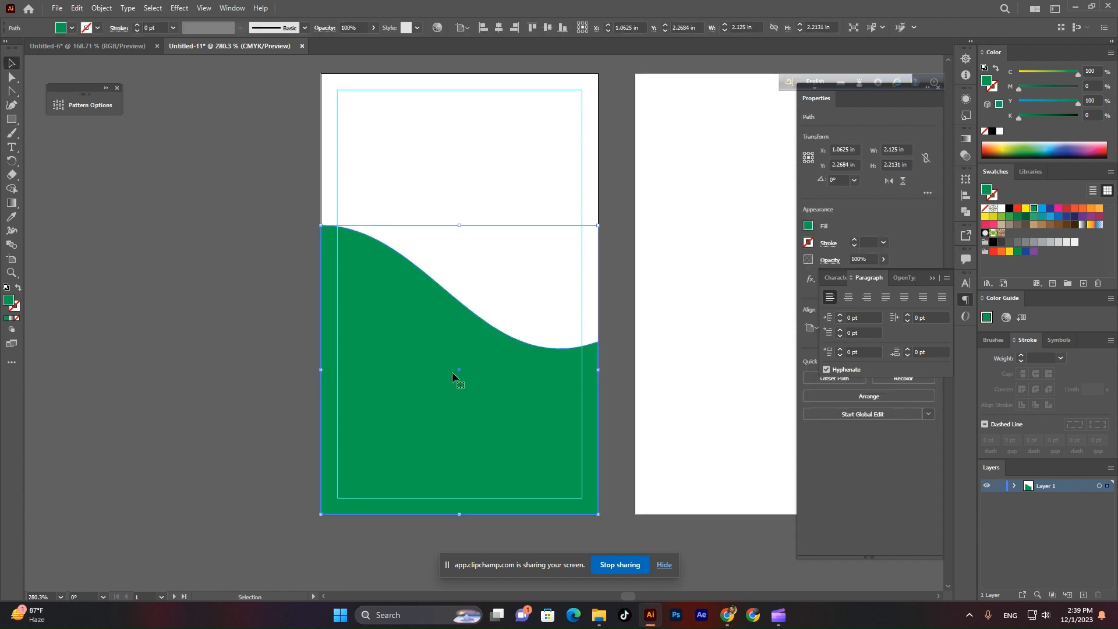
{"action": "left_click", "coordinate": [256, 343]}
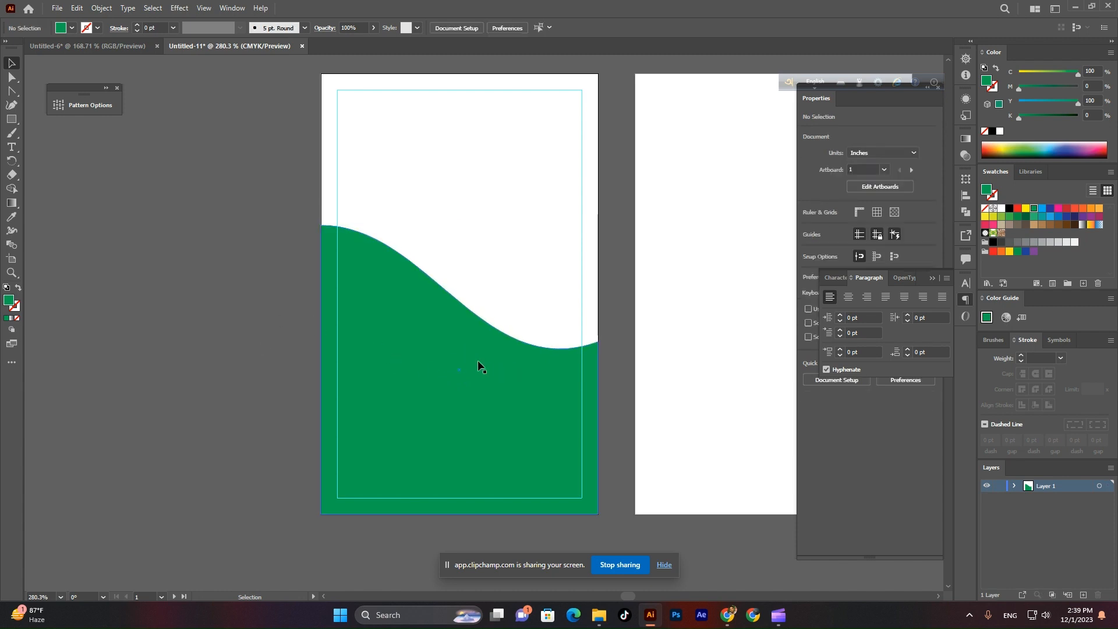
Duplicate the wave and fill the copy with a lighter green.
{"action": "left_click_drag", "start_coordinate": [499, 386], "coordinate": [462, 412]}
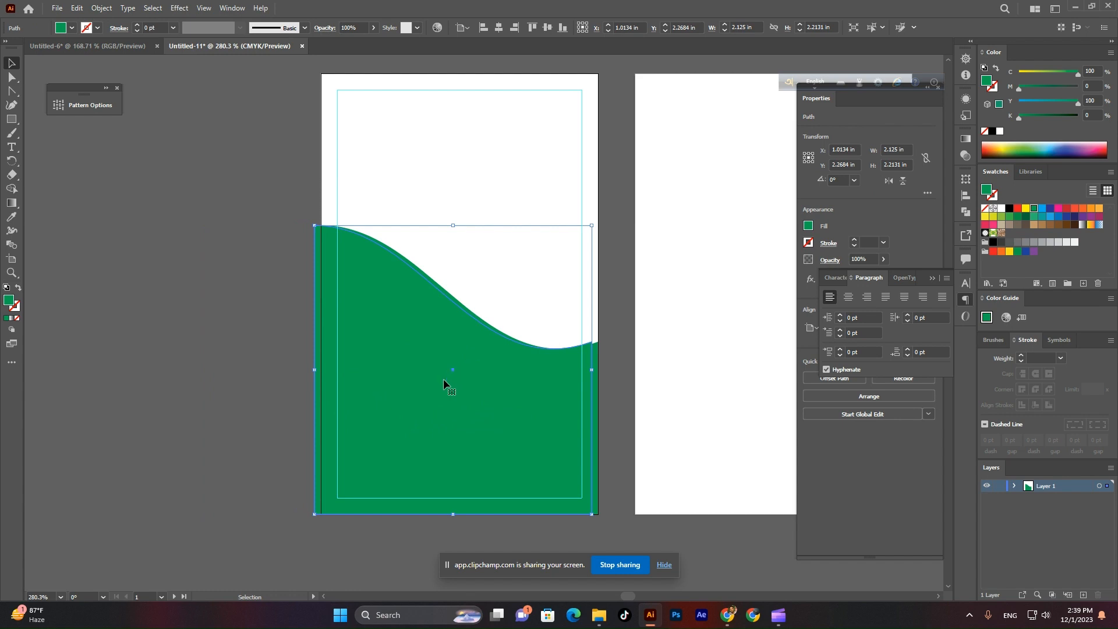
{"action": "key", "text": "ctrl+z"}
{"action": "key", "text": "ctrl+z"}
{"action": "left_click", "coordinate": [285, 234]}
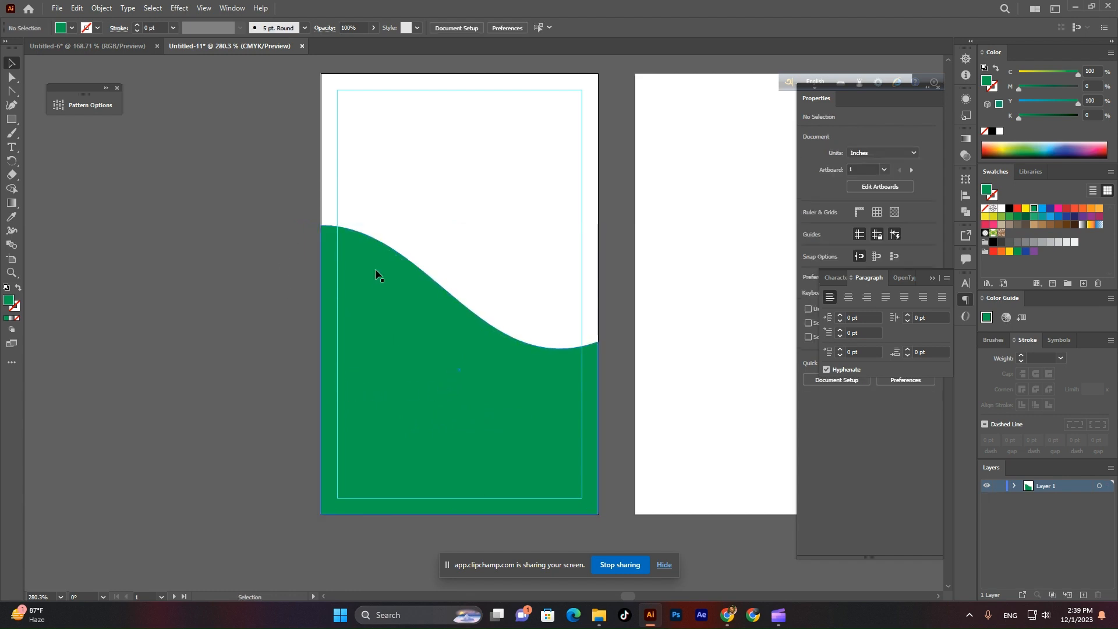
{"action": "left_click", "coordinate": [374, 267]}
{"action": "left_click", "coordinate": [72, 27]}
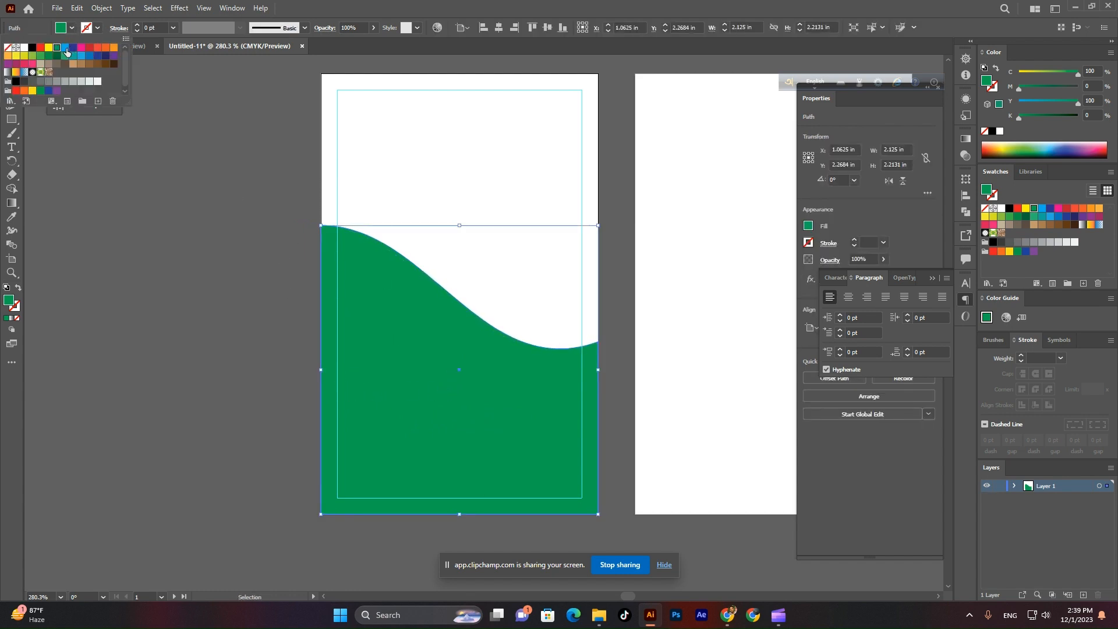
{"action": "left_click", "coordinate": [49, 56]}
{"action": "left_click", "coordinate": [64, 56]}
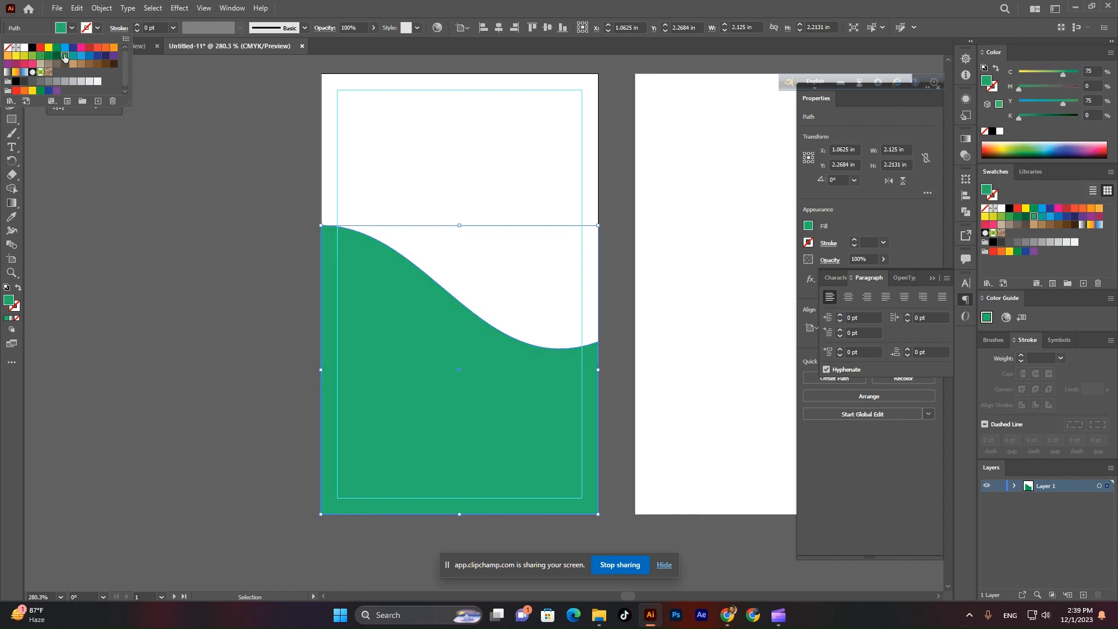
{"action": "left_click", "coordinate": [242, 222]}
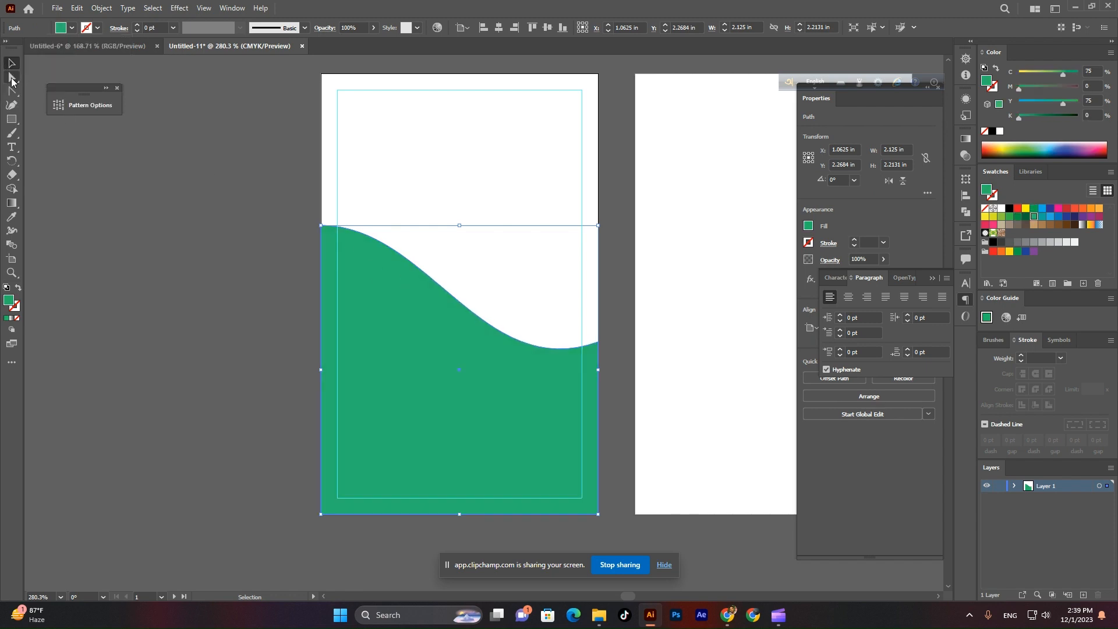
Lower the copy's top-left anchor slightly, then select the whole logo in the BRAND document.
{"action": "left_click", "coordinate": [12, 77]}
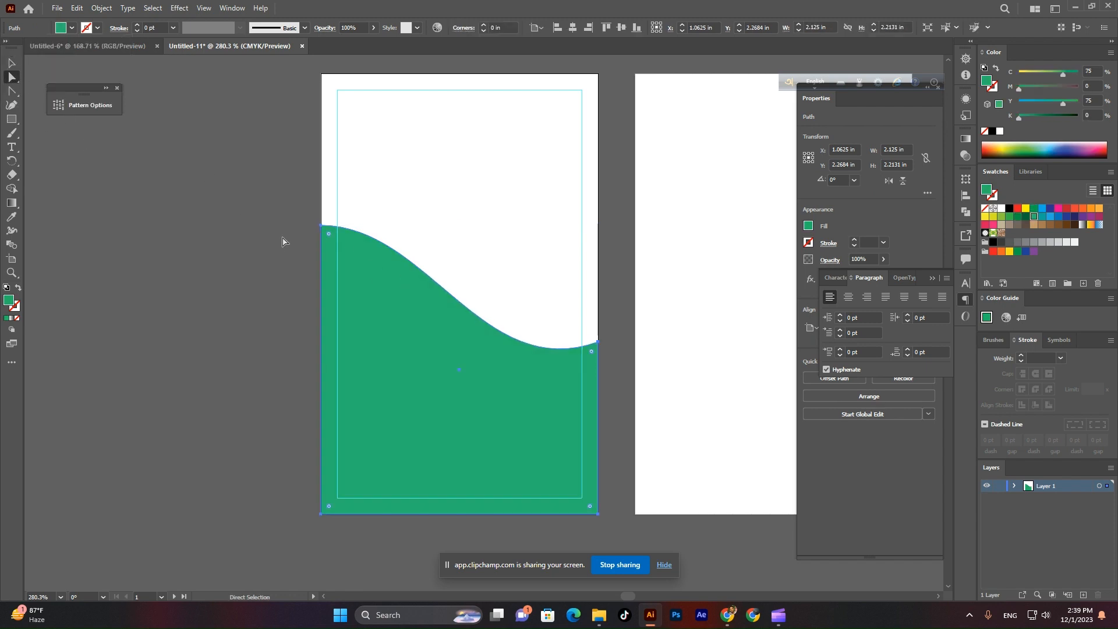
{"action": "left_click_drag", "start_coordinate": [317, 232], "coordinate": [321, 252]}
{"action": "left_click", "coordinate": [11, 62]}
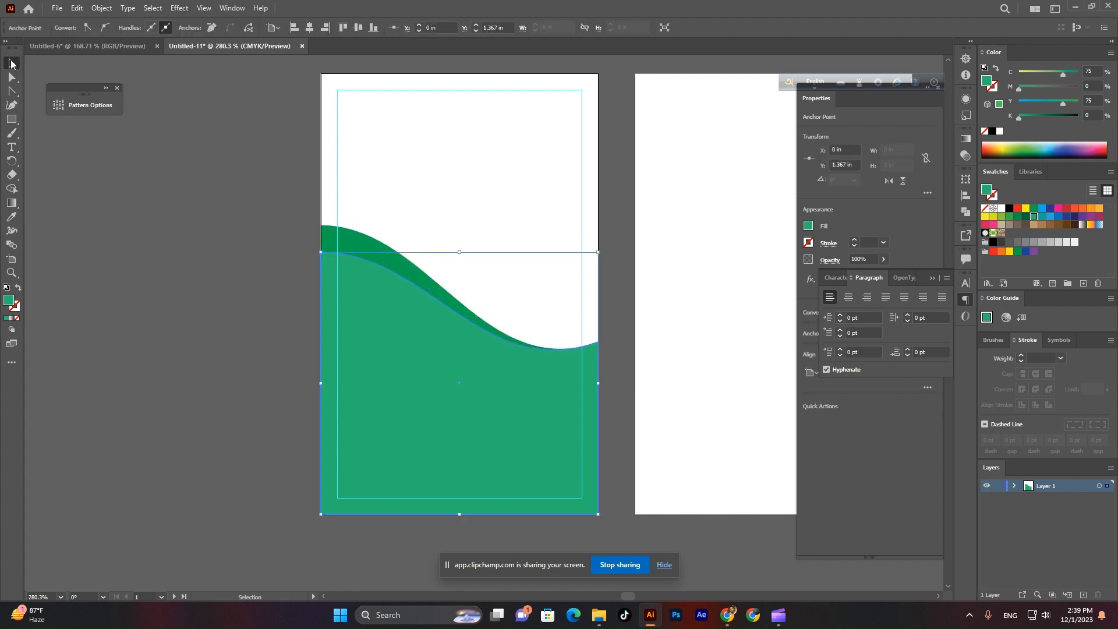
{"action": "left_click", "coordinate": [249, 280]}
{"action": "scroll", "coordinate": [521, 402], "scroll_direction": "down", "scroll_amount": 2}
{"action": "scroll", "coordinate": [604, 407], "scroll_direction": "up", "scroll_amount": 3}
{"action": "scroll", "coordinate": [582, 404], "scroll_direction": "right", "scroll_amount": 1}
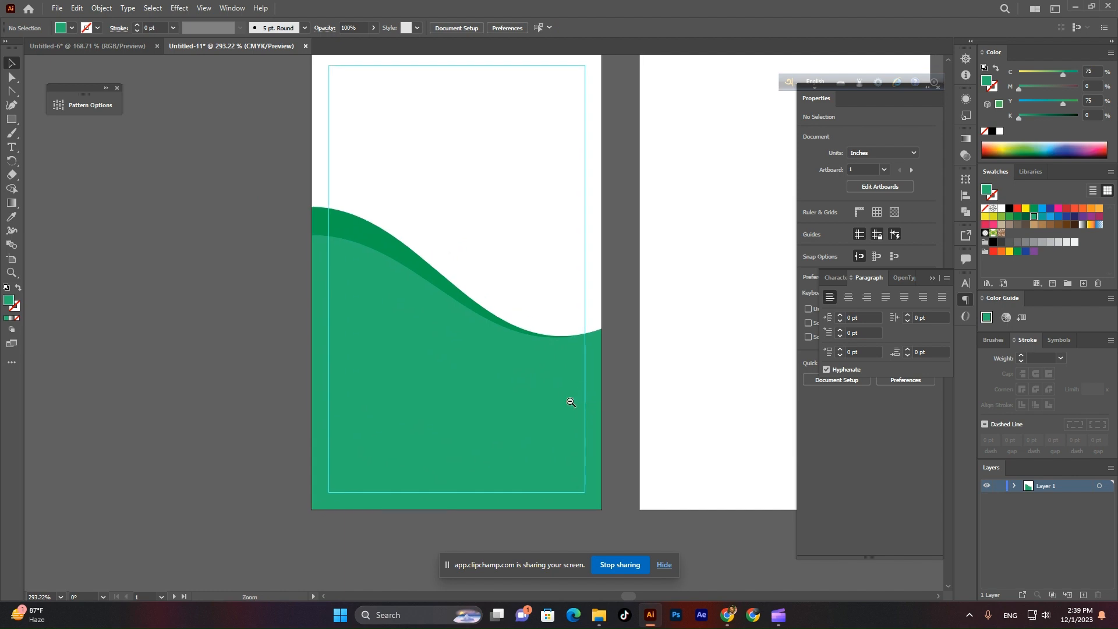
{"action": "scroll", "coordinate": [239, 124], "scroll_direction": "down", "scroll_amount": 1}
{"action": "left_click", "coordinate": [87, 45]}
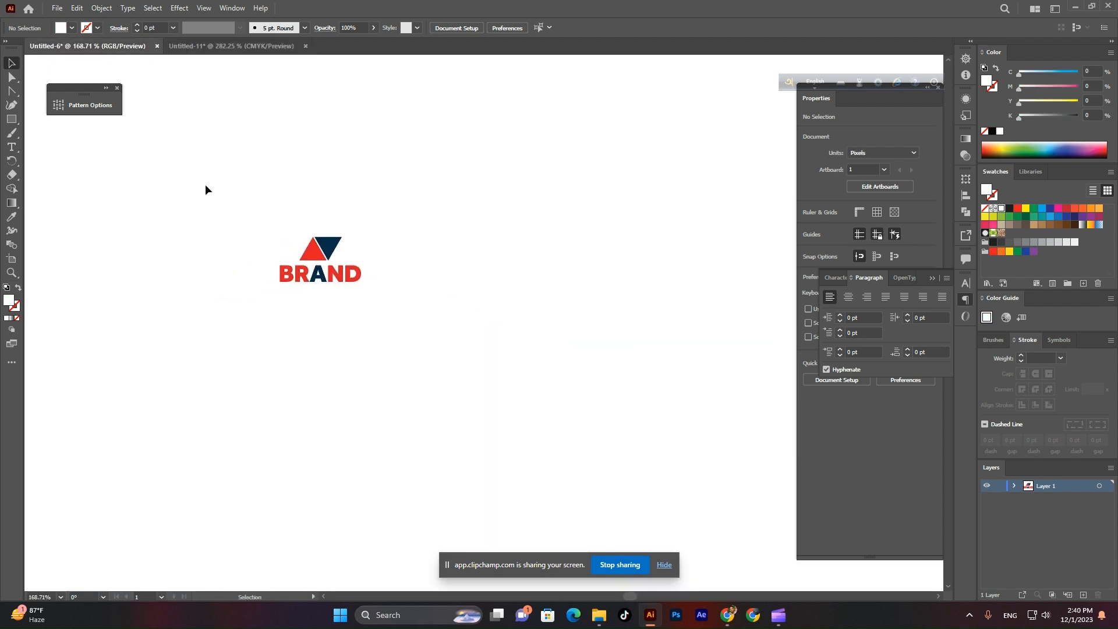
{"action": "left_click_drag", "start_coordinate": [204, 185], "coordinate": [414, 340]}
Move the red and navy BRAND logo into the card file, left of the first artboard.
{"action": "key", "text": "a"}
{"action": "key", "text": "Delete"}
{"action": "left_click", "coordinate": [226, 47]}
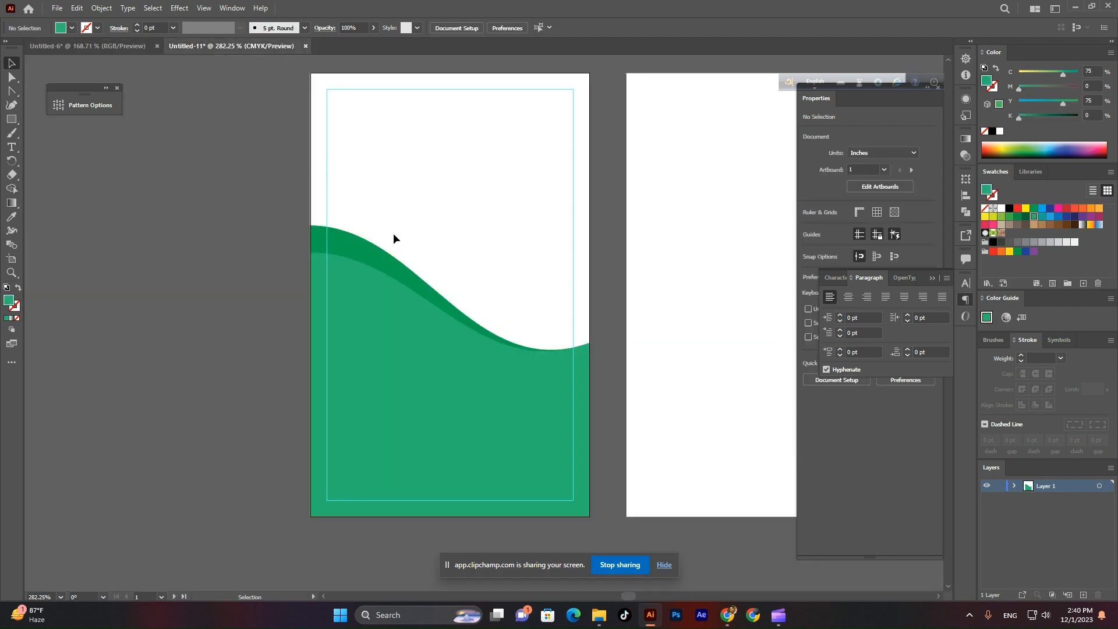
{"action": "scroll", "coordinate": [461, 267], "scroll_direction": "down", "scroll_amount": 1}
{"action": "scroll", "coordinate": [456, 287], "scroll_direction": "right", "scroll_amount": 1}
{"action": "key", "text": "ctrl+v"}
{"action": "left_click_drag", "start_coordinate": [479, 299], "coordinate": [190, 259]}
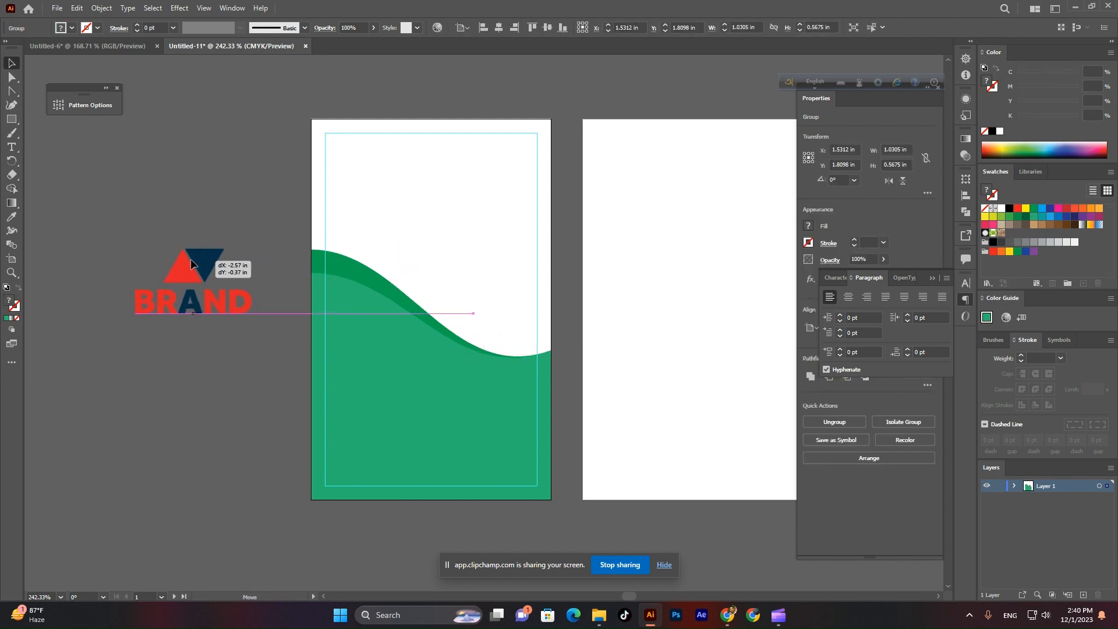
{"action": "left_click", "coordinate": [214, 179]}
{"action": "scroll", "coordinate": [248, 250], "scroll_direction": "up", "scroll_amount": 1}
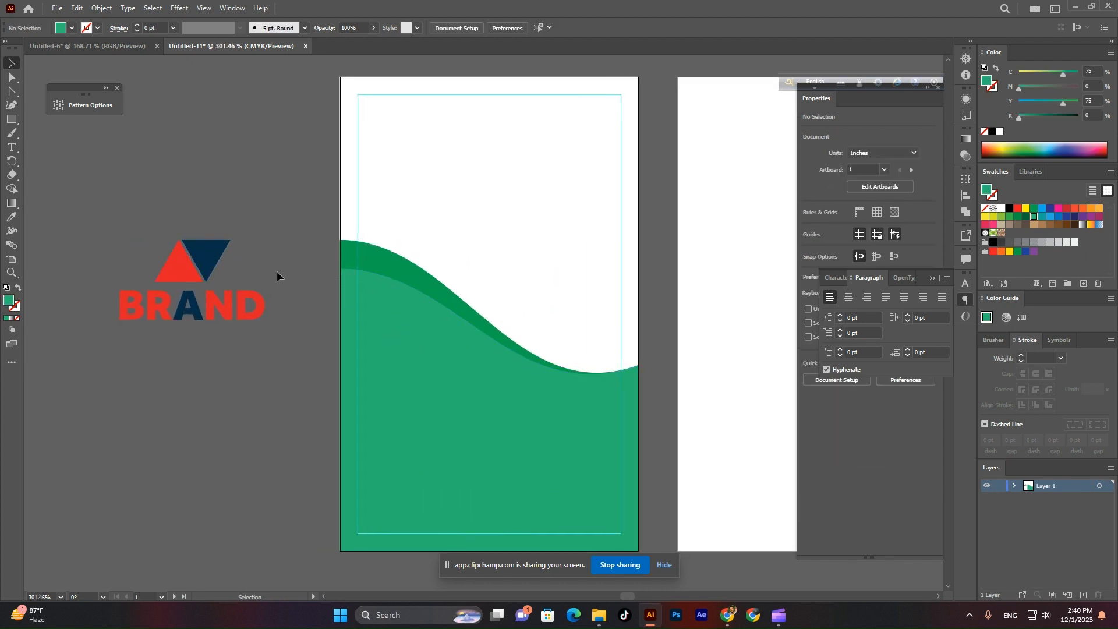
Eyedrop the logo's red onto the lighter front wave.
{"action": "left_click", "coordinate": [387, 314]}
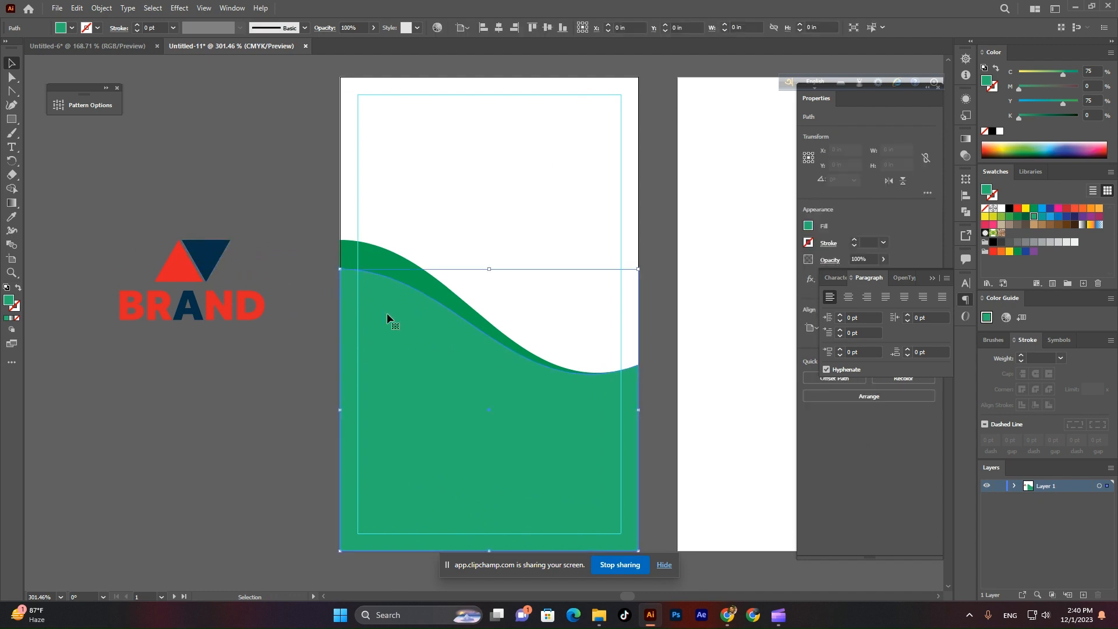
{"action": "left_click", "coordinate": [12, 217]}
{"action": "left_click", "coordinate": [184, 262]}
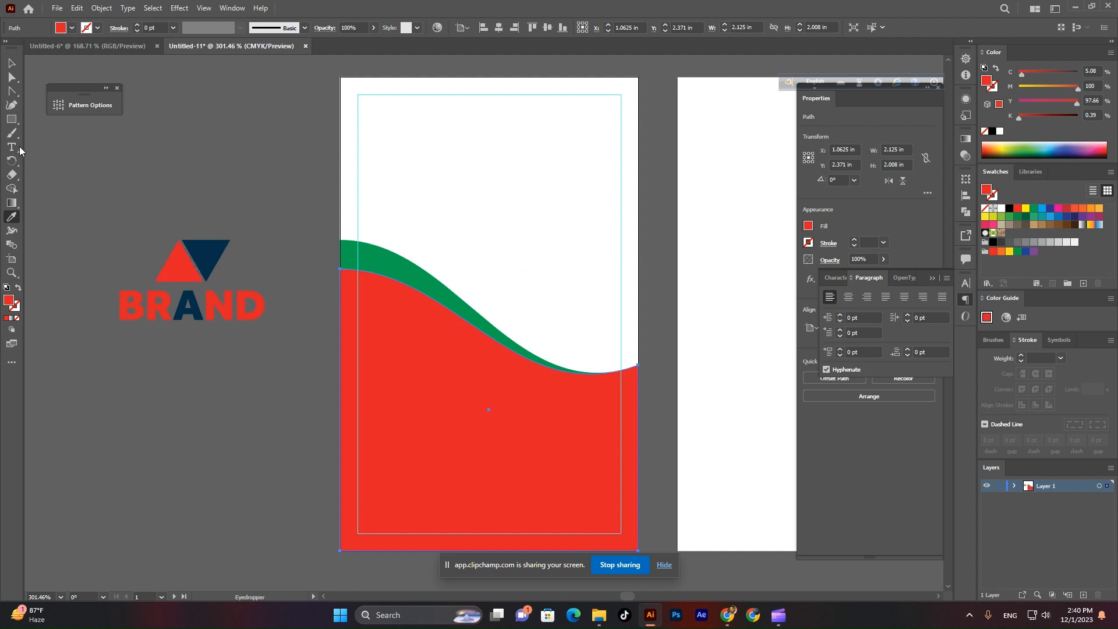
{"action": "left_click", "coordinate": [11, 62]}
{"action": "left_click", "coordinate": [274, 169]}
Eyedrop the logo's dark blue onto the band behind the wave and stretch it slightly taller.
{"action": "left_click", "coordinate": [424, 257]}
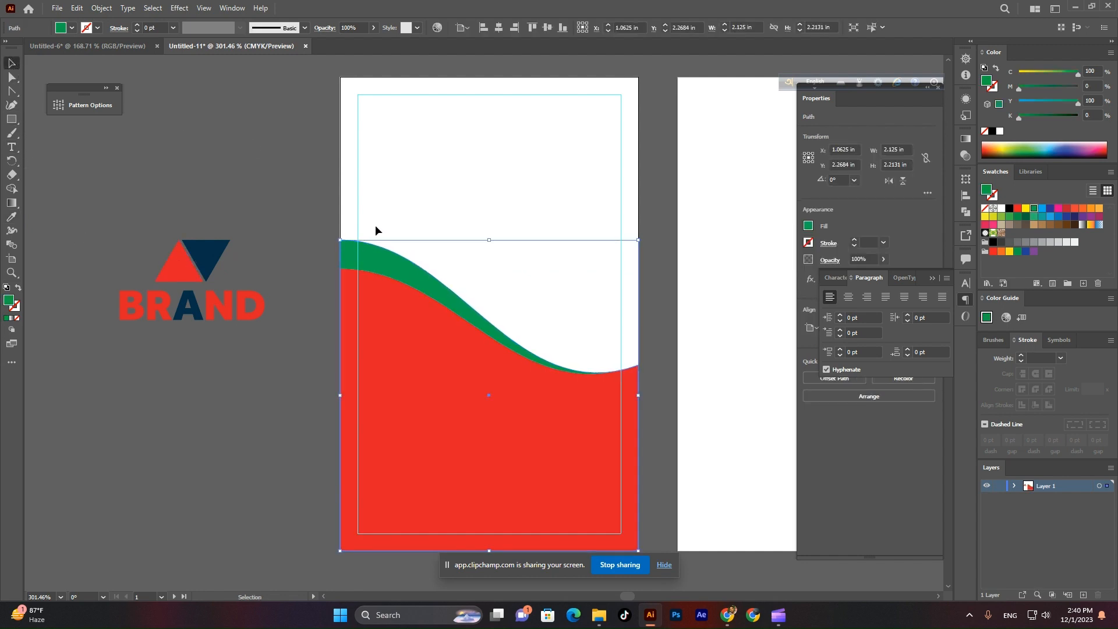
{"action": "left_click", "coordinate": [12, 216]}
{"action": "left_click", "coordinate": [201, 253]}
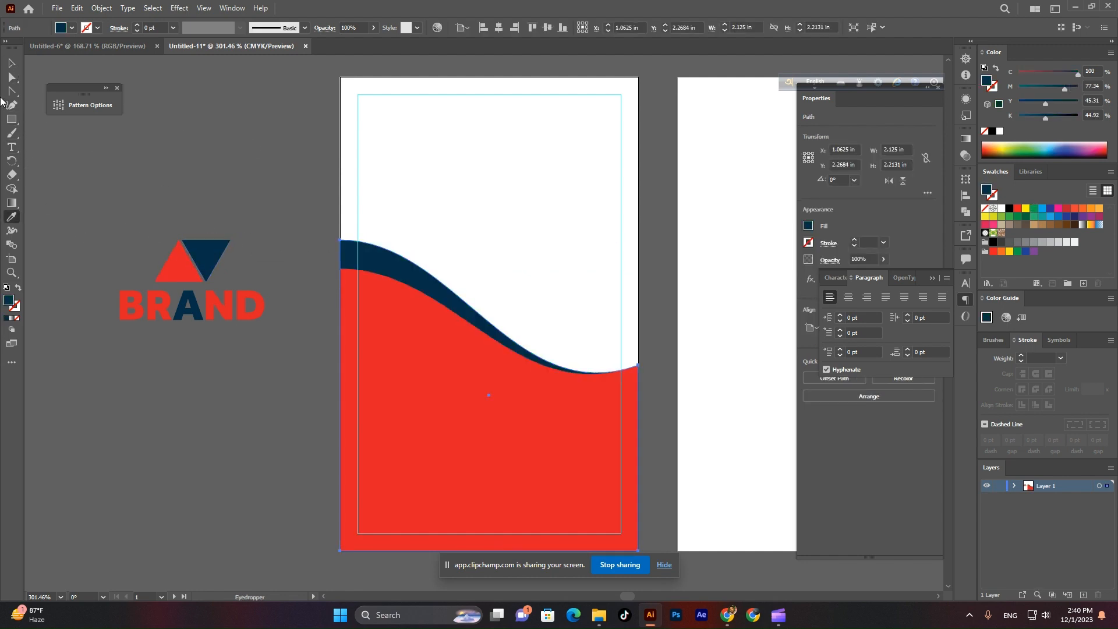
{"action": "left_click", "coordinate": [10, 60]}
{"action": "left_click", "coordinate": [332, 205]}
{"action": "left_click_drag", "start_coordinate": [533, 303], "coordinate": [472, 254]}
{"action": "left_click", "coordinate": [299, 235]}
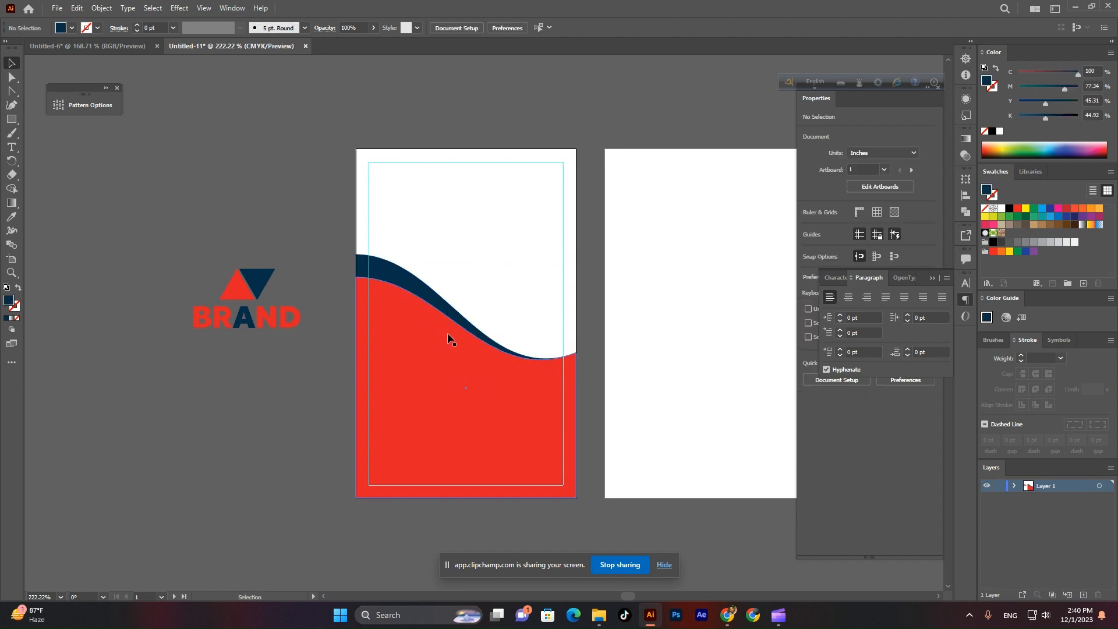
Draw a dark blue circle and centre it horizontally on the artboard.
{"action": "left_click", "coordinate": [14, 120]}
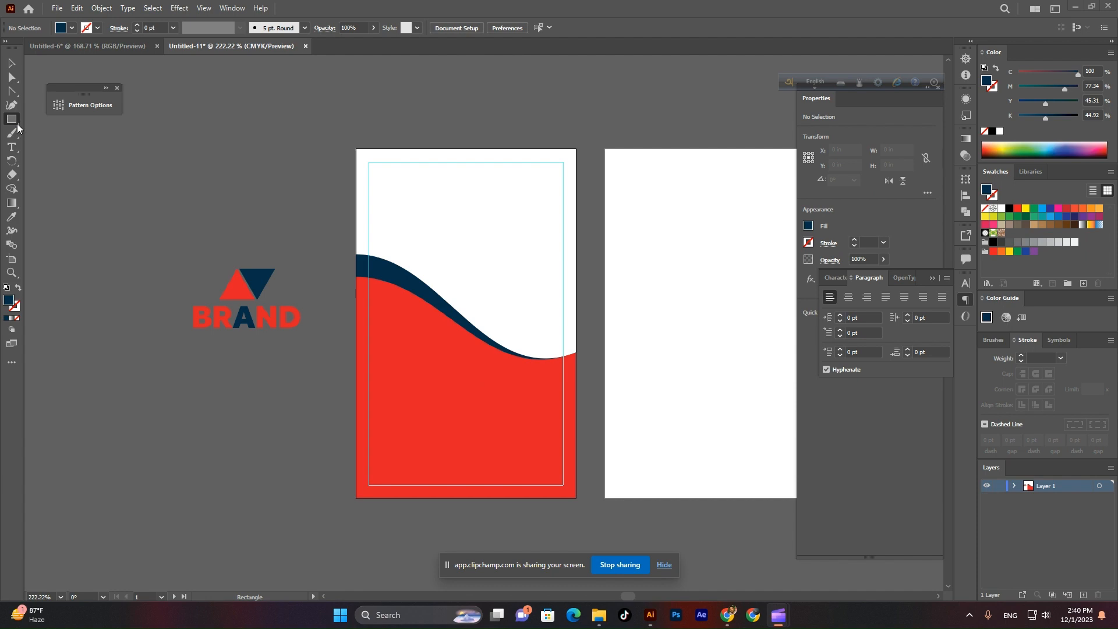
{"action": "left_click_drag", "start_coordinate": [17, 127], "coordinate": [43, 138]}
{"action": "left_click_drag", "start_coordinate": [494, 319], "coordinate": [501, 391]}
{"action": "key", "text": "v"}
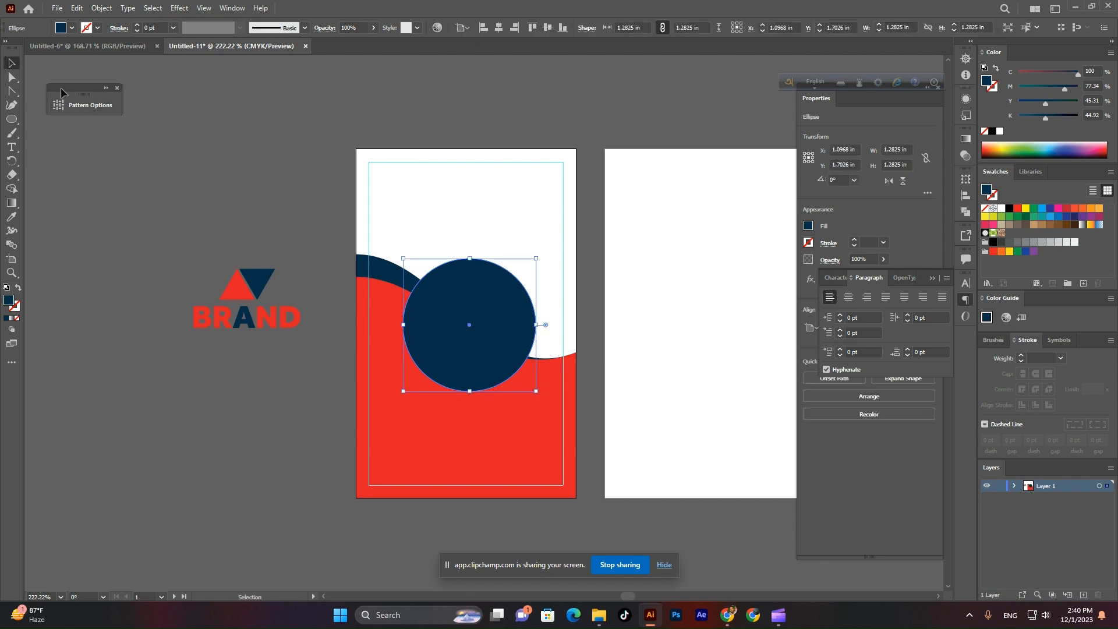
{"action": "scroll", "coordinate": [513, 355], "scroll_direction": "up", "scroll_amount": 3}
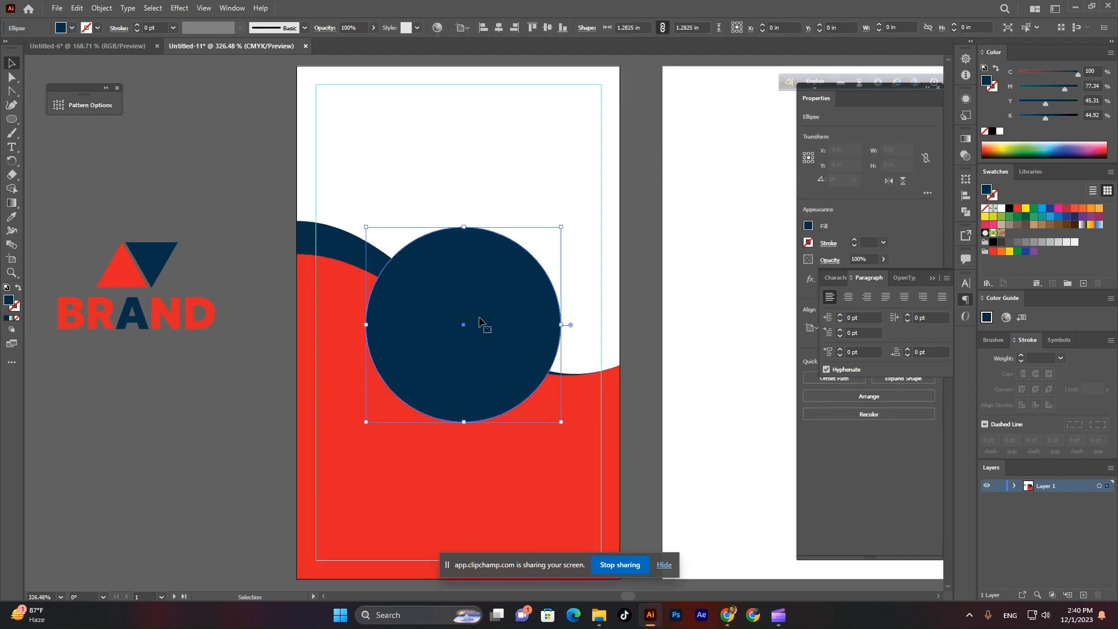
{"action": "left_click", "coordinate": [464, 29]}
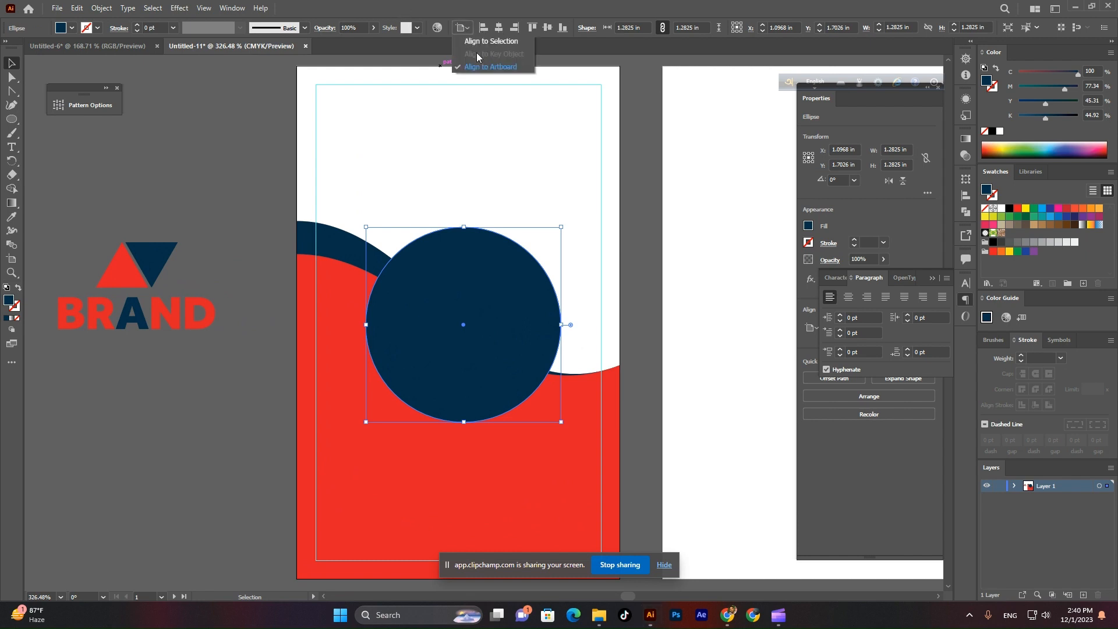
{"action": "left_click", "coordinate": [490, 67]}
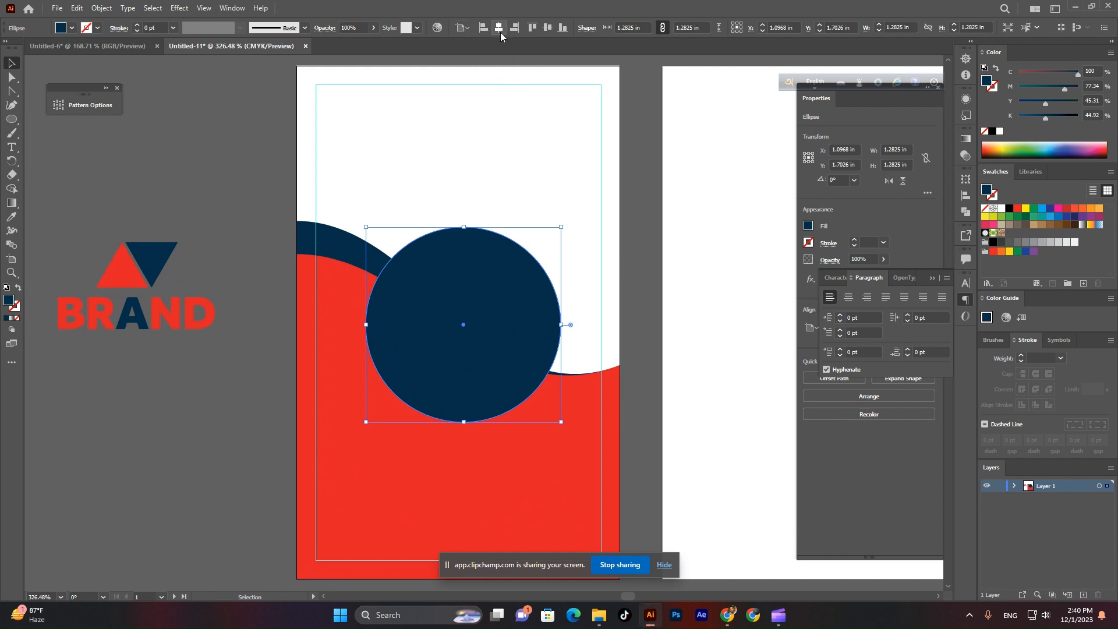
{"action": "left_click", "coordinate": [498, 28]}
{"action": "left_click", "coordinate": [274, 135]}
Add a slightly smaller copy inside the circle and fill it light grey.
{"action": "left_click", "coordinate": [463, 348]}
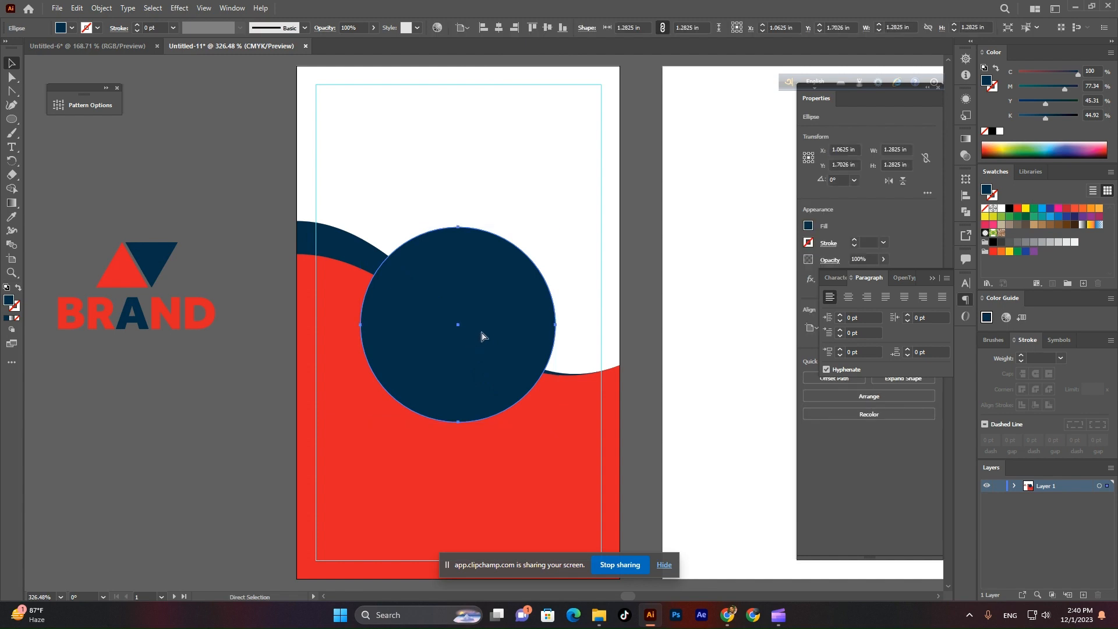
{"action": "key", "text": "v"}
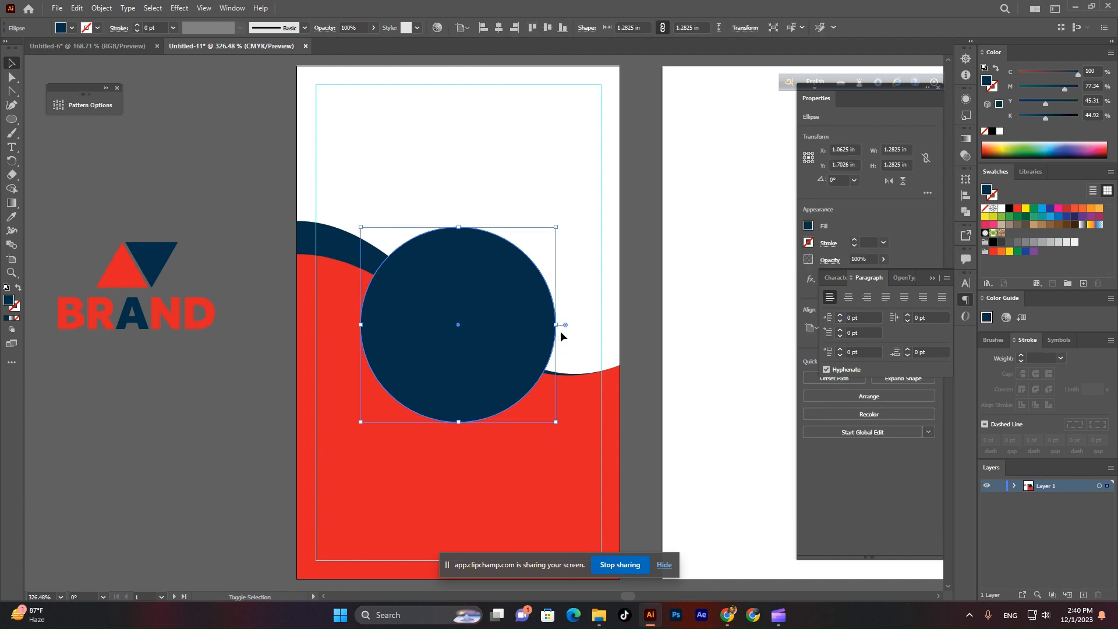
{"action": "left_click_drag", "start_coordinate": [557, 325], "coordinate": [549, 327]}
{"action": "left_click", "coordinate": [72, 28]}
{"action": "left_click", "coordinate": [107, 100]}
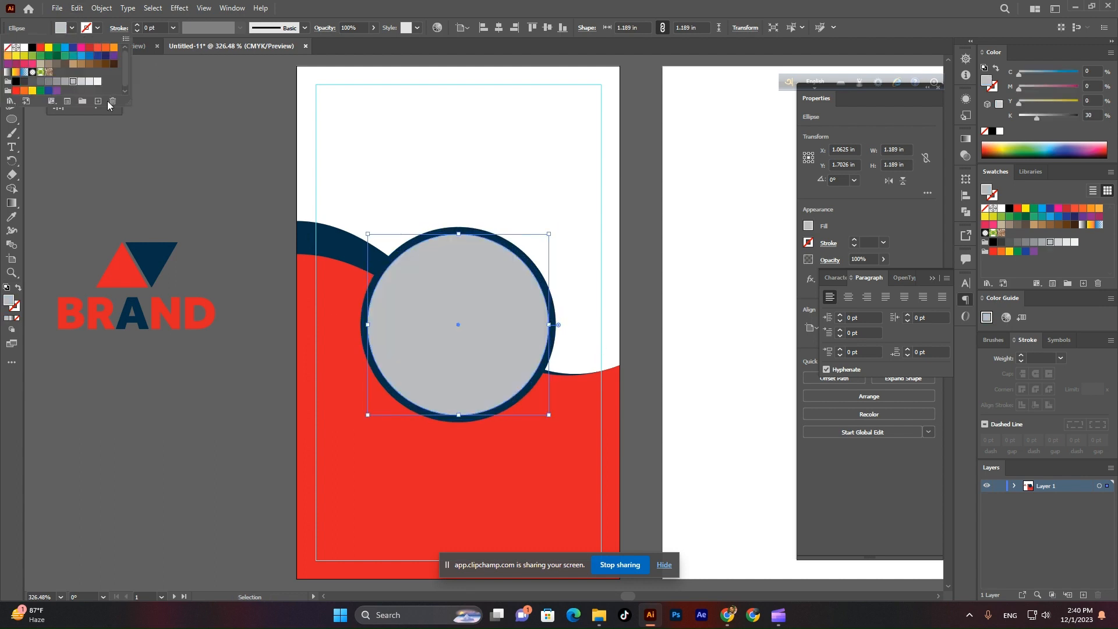
{"action": "left_click", "coordinate": [210, 175]}
{"action": "left_click_drag", "start_coordinate": [461, 282], "coordinate": [462, 354]}
Move the BRAND logo to the card's top and centre it horizontally.
{"action": "left_click_drag", "start_coordinate": [203, 302], "coordinate": [447, 207]}
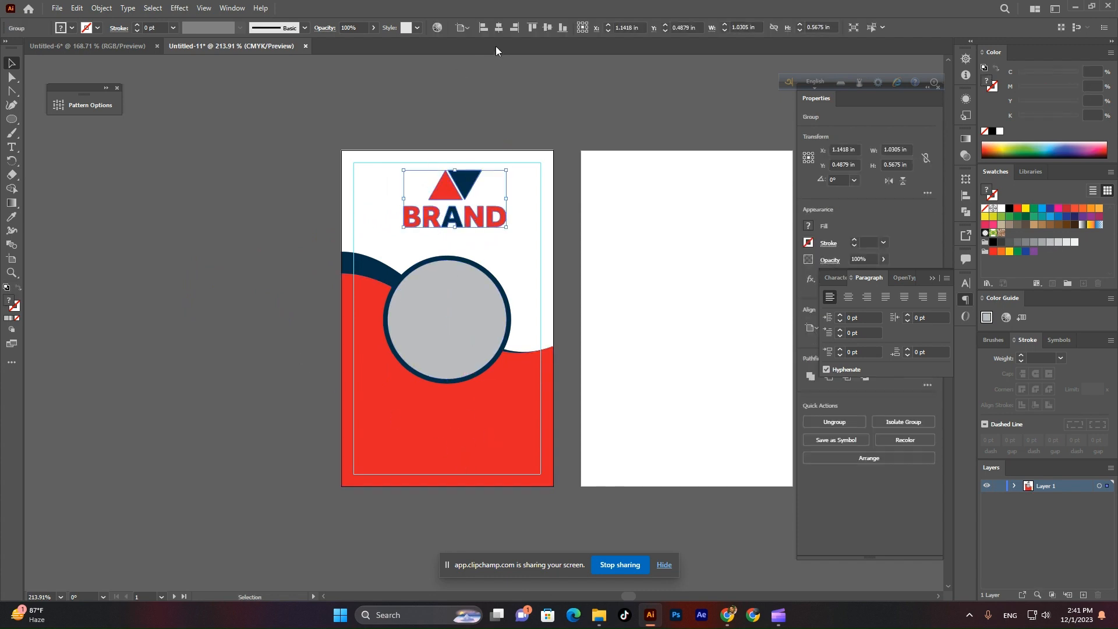
{"action": "left_click", "coordinate": [501, 29]}
{"action": "left_click", "coordinate": [428, 82]}
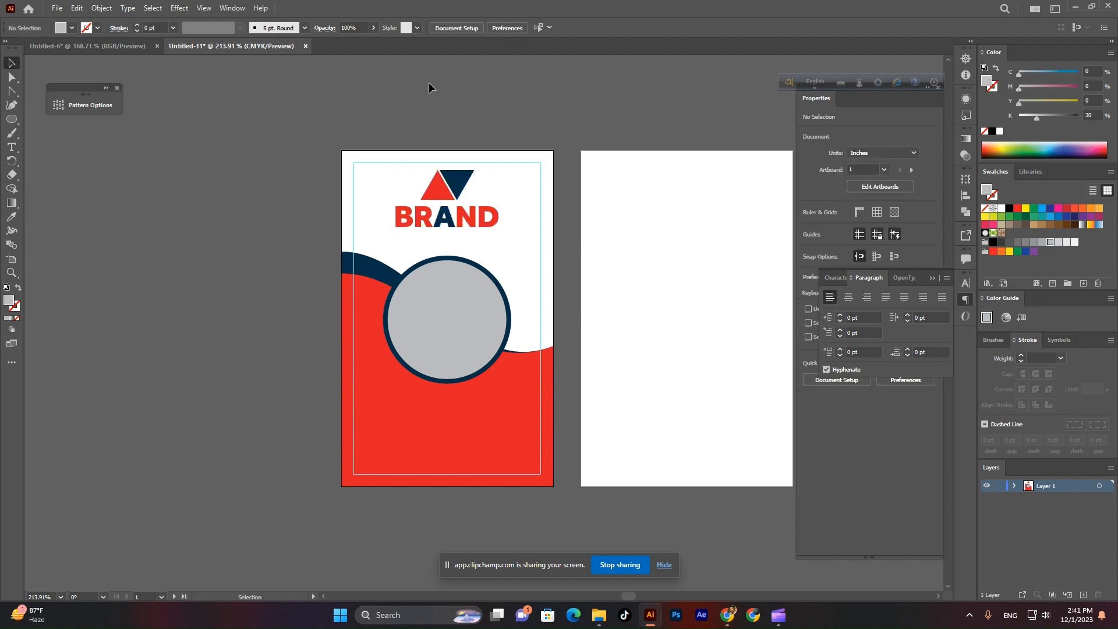
Drag ME.jpg from PHOTO (E:) > personal photo into the card document.
{"action": "key", "text": "z"}
{"action": "left_click_drag", "start_coordinate": [496, 303], "coordinate": [442, 295]}
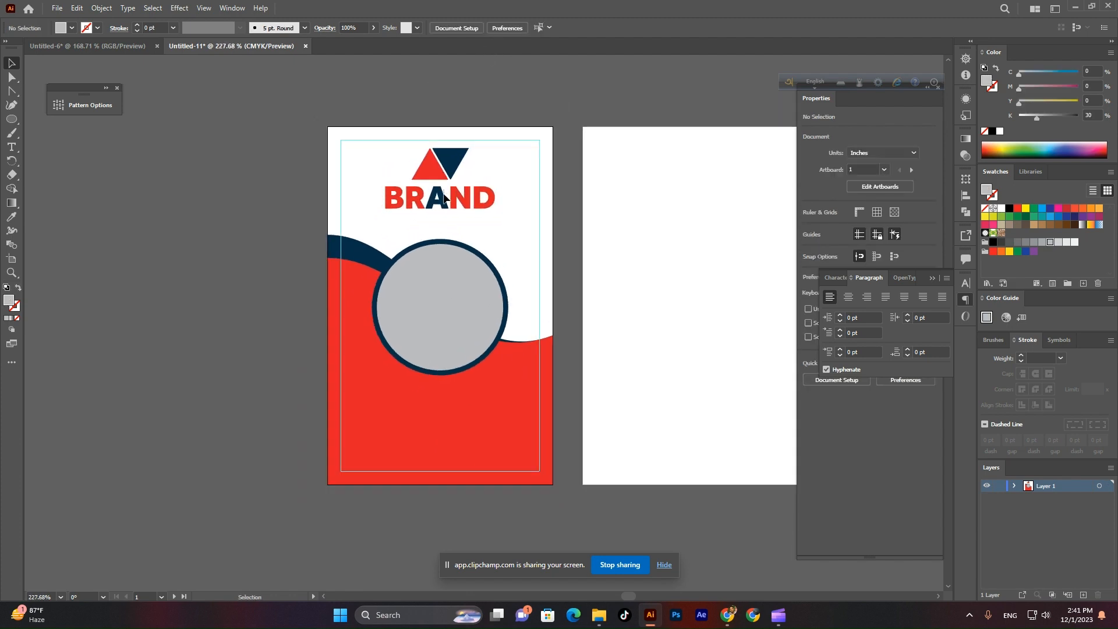
{"action": "scroll", "coordinate": [439, 394], "scroll_direction": "up", "scroll_amount": 2}
{"action": "scroll", "coordinate": [434, 349], "scroll_direction": "down", "scroll_amount": 1}
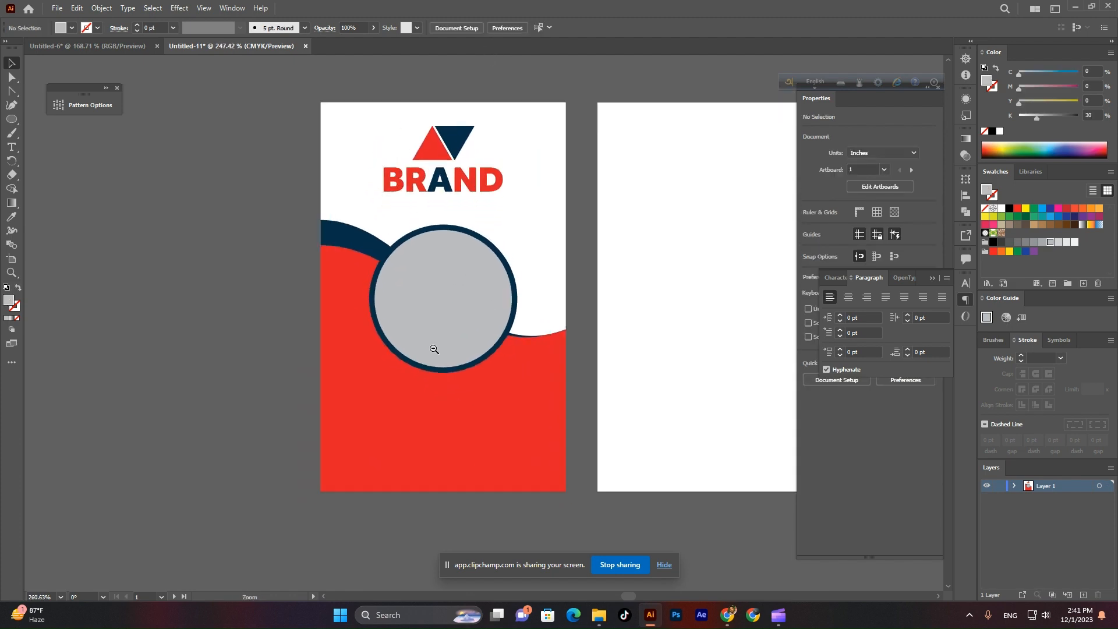
{"action": "left_click", "coordinate": [599, 615]}
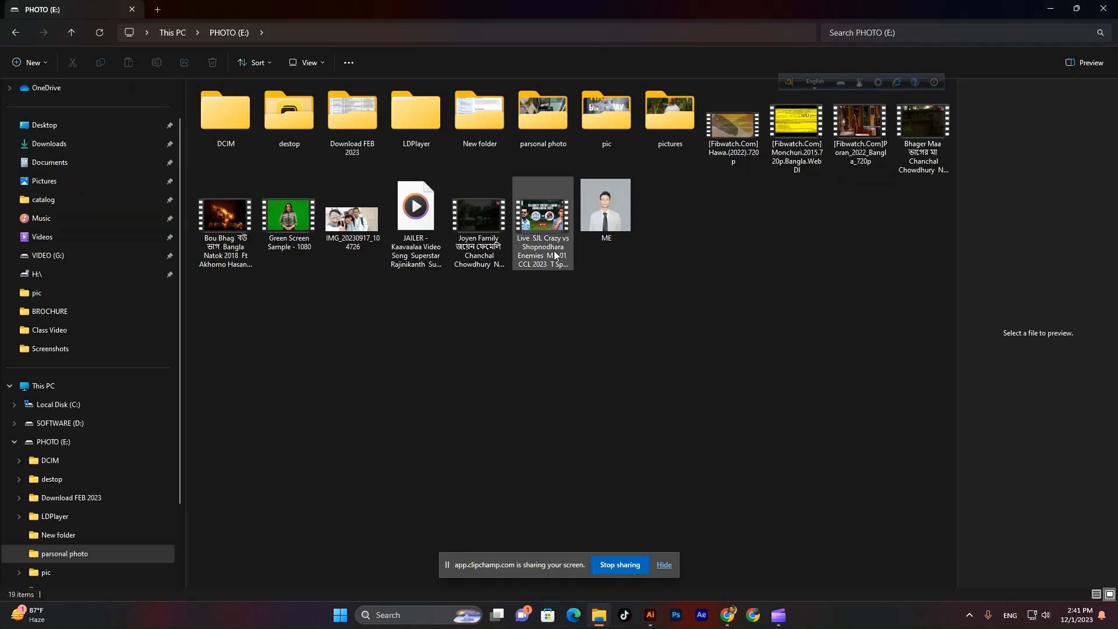
{"action": "left_click_drag", "start_coordinate": [583, 214], "coordinate": [543, 402]}
Shrink the placed ME portrait to about 1.18 in wide and embed it in the document.
{"action": "scroll", "coordinate": [543, 402], "scroll_direction": "down", "scroll_amount": 8}
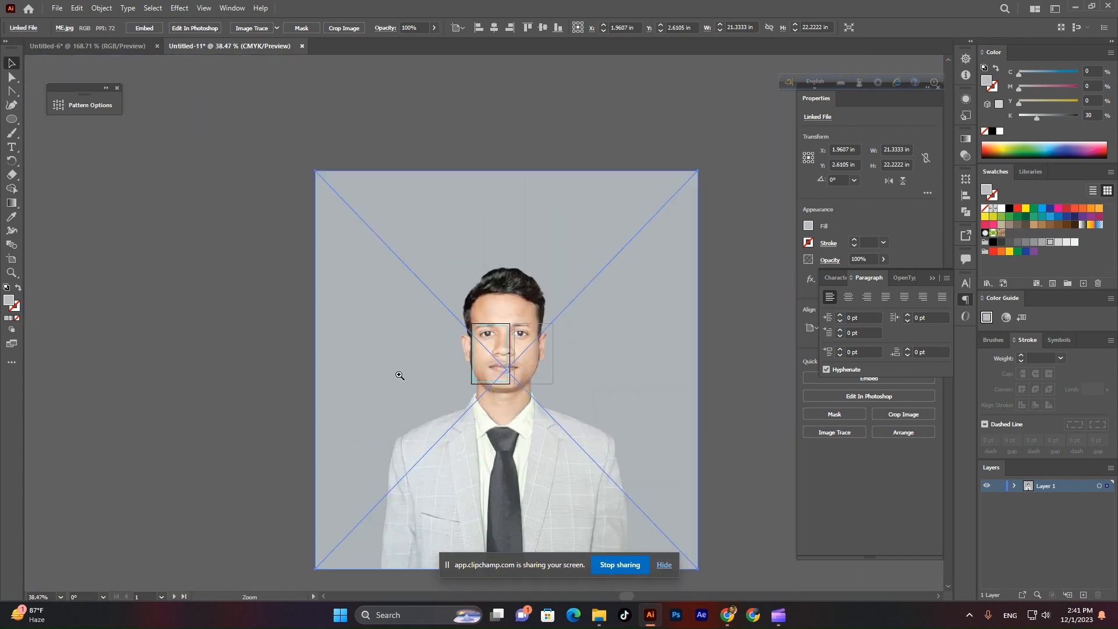
{"action": "left_click_drag", "start_coordinate": [701, 370], "coordinate": [244, 437]}
{"action": "key", "text": "ctrl+space"}
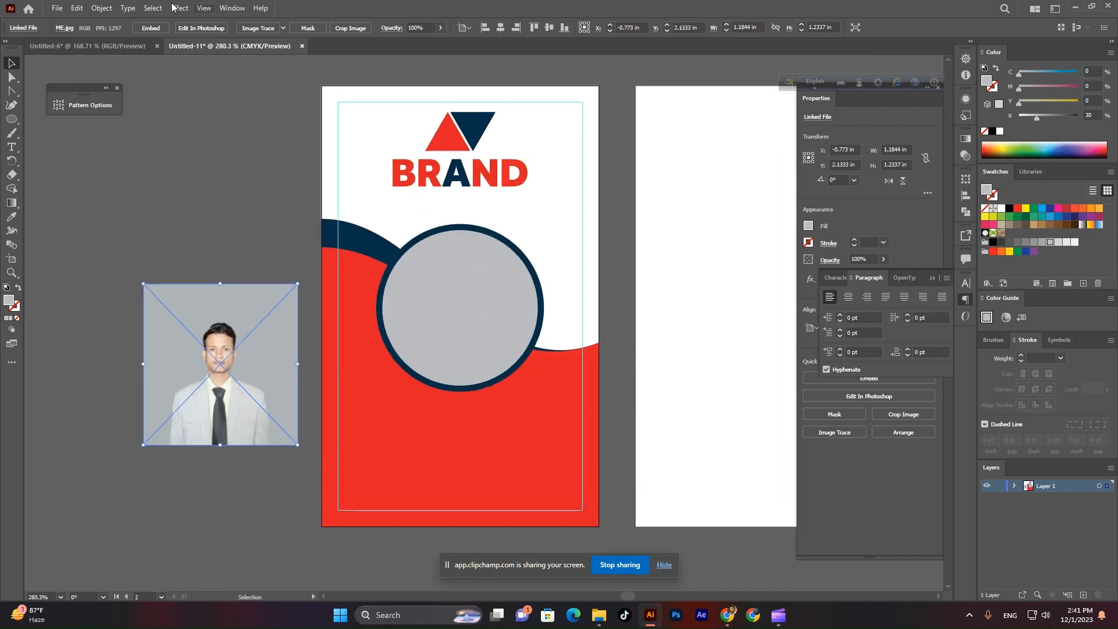
{"action": "left_click", "coordinate": [150, 29]}
{"action": "left_click", "coordinate": [245, 210]}
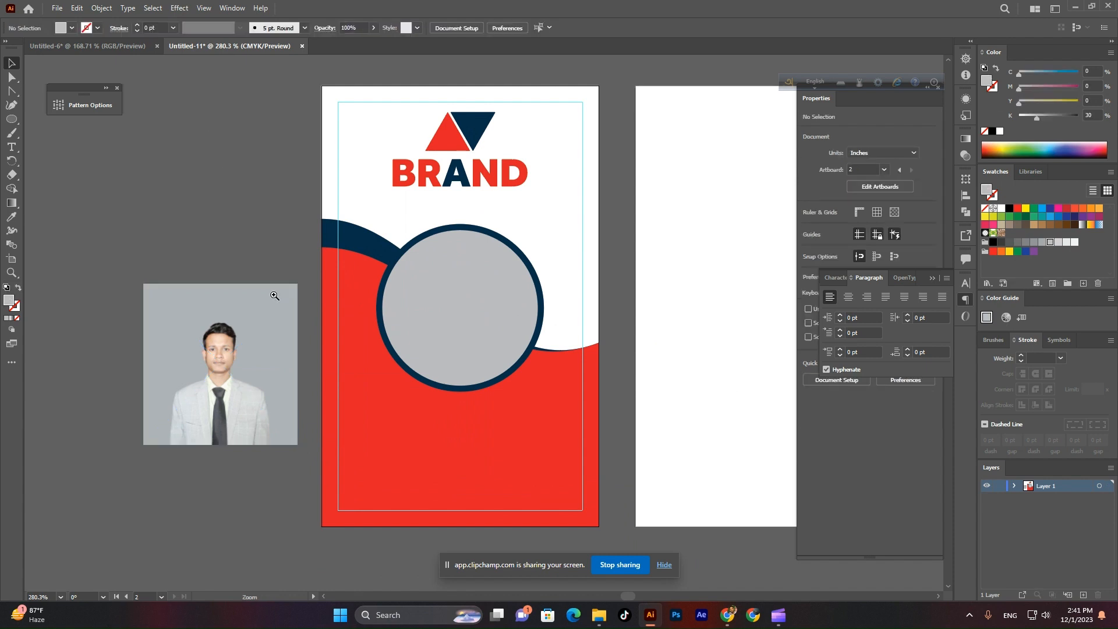
{"action": "scroll", "coordinate": [372, 364], "scroll_direction": "up", "scroll_amount": 1}
{"action": "left_click_drag", "start_coordinate": [173, 349], "coordinate": [200, 328]}
Bring the grey circle frame to the front of the stacking order.
{"action": "left_click", "coordinate": [423, 280]}
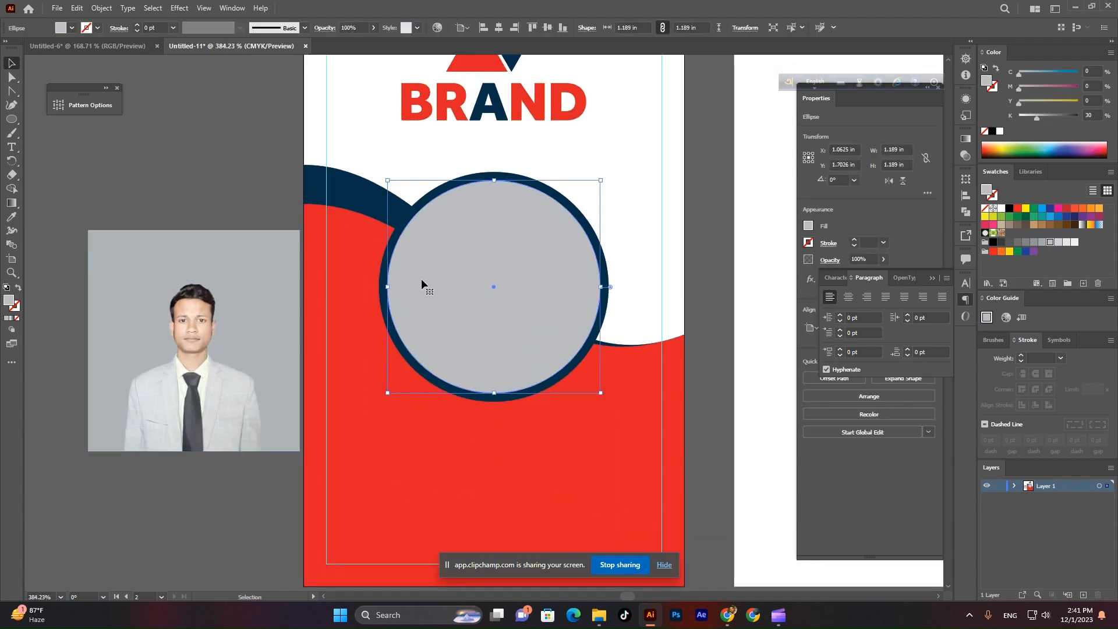
{"action": "right_click", "coordinate": [431, 280]}
{"action": "left_click", "coordinate": [197, 177]}
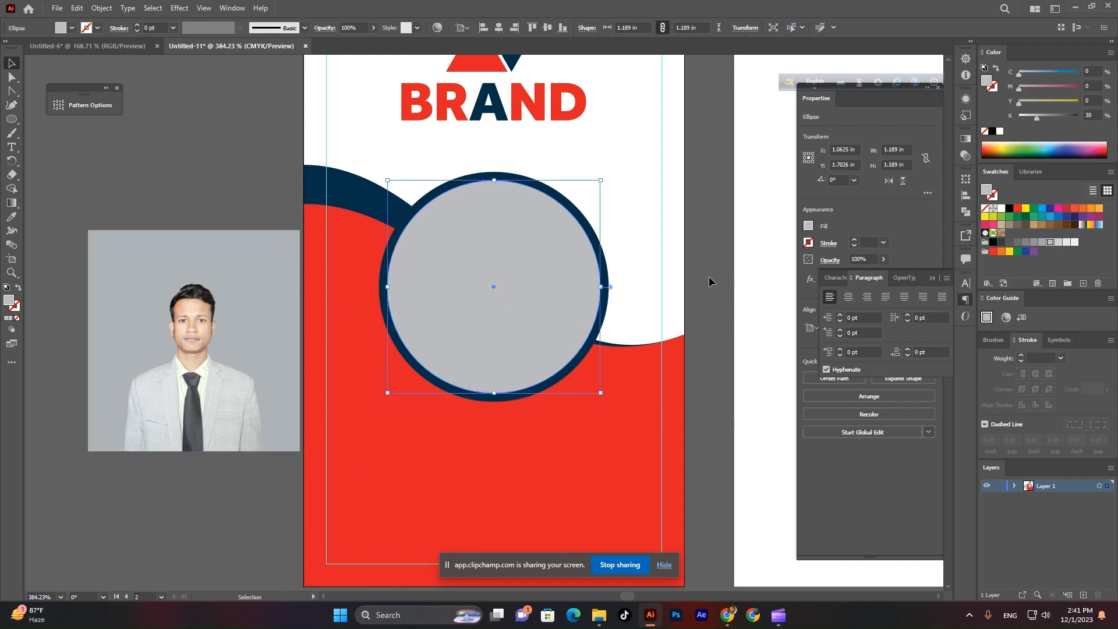
{"action": "right_click", "coordinate": [462, 270]}
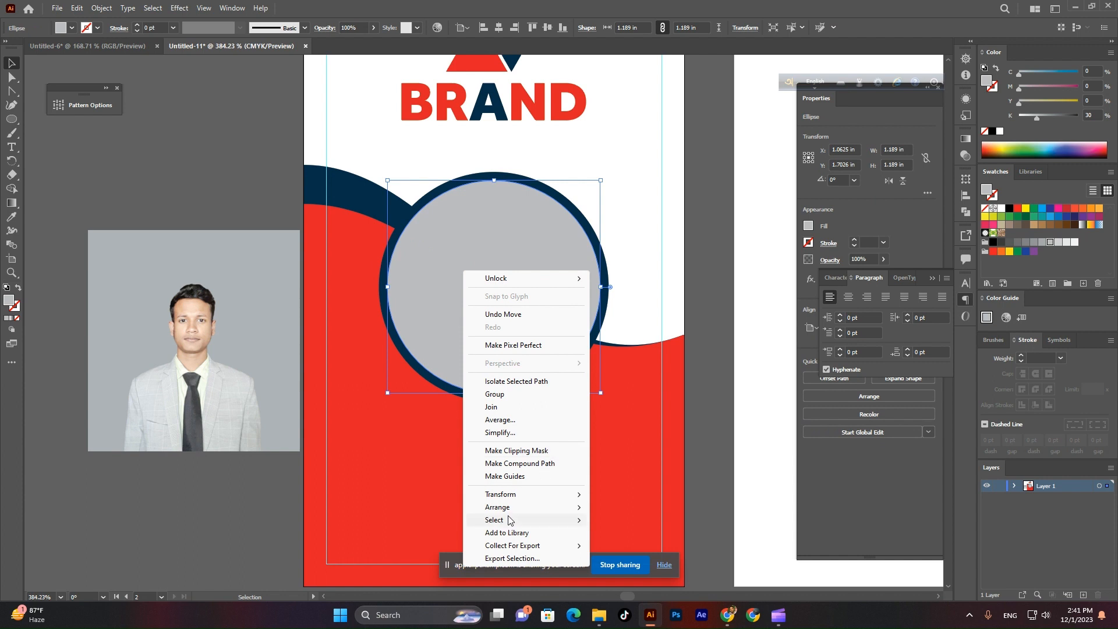
{"action": "mouse_move", "coordinate": [527, 506]}
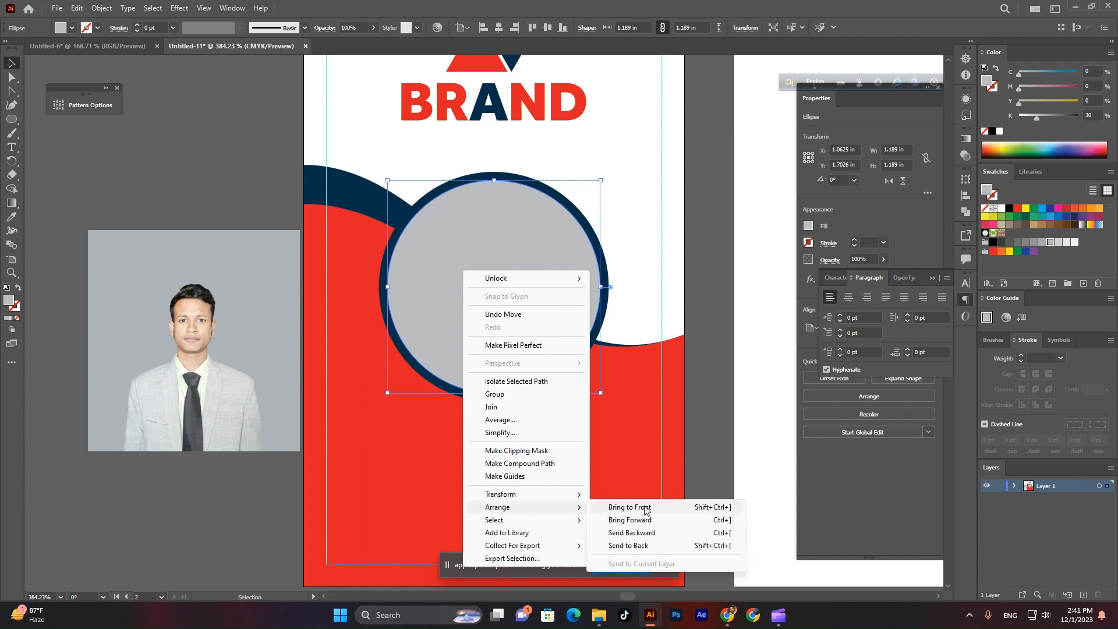
{"action": "left_click", "coordinate": [644, 511]}
{"action": "left_click", "coordinate": [209, 213]}
Position and enlarge the photo over the grey circle, then apply Make Clipping Mask.
{"action": "left_click_drag", "start_coordinate": [233, 389], "coordinate": [538, 326]}
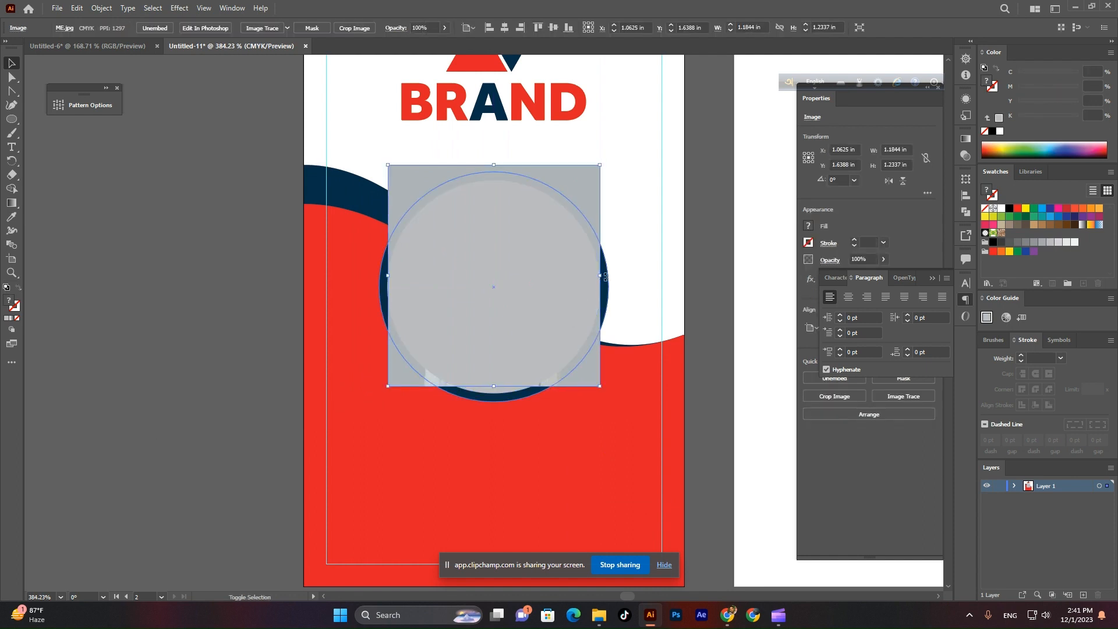
{"action": "left_click_drag", "start_coordinate": [602, 276], "coordinate": [627, 294]}
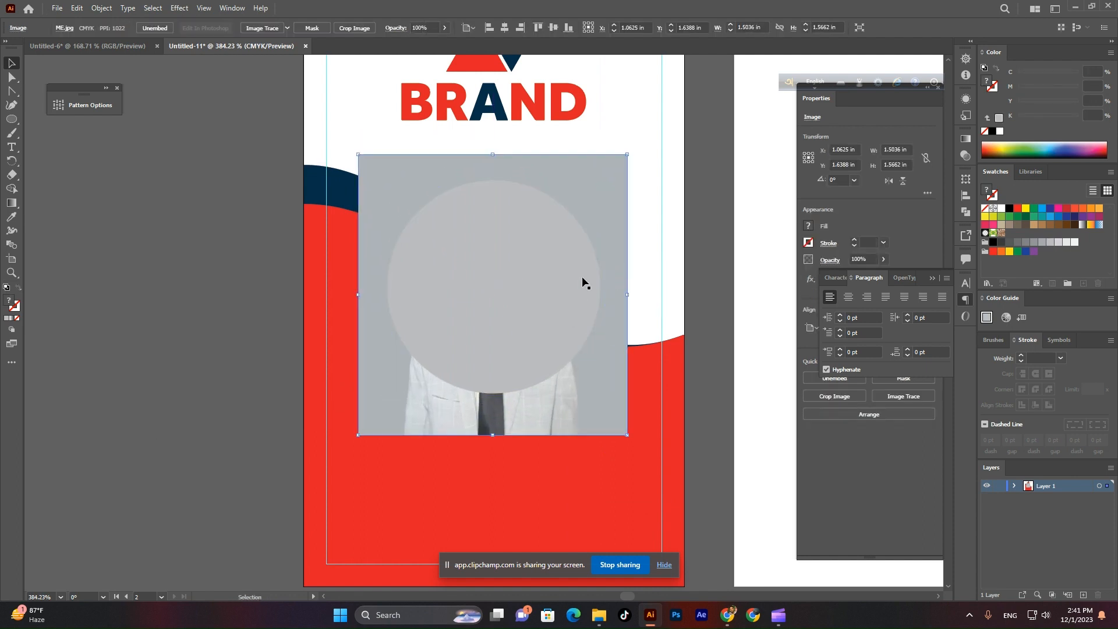
{"action": "left_click", "coordinate": [516, 271], "text": "shift"}
{"action": "right_click", "coordinate": [516, 269]}
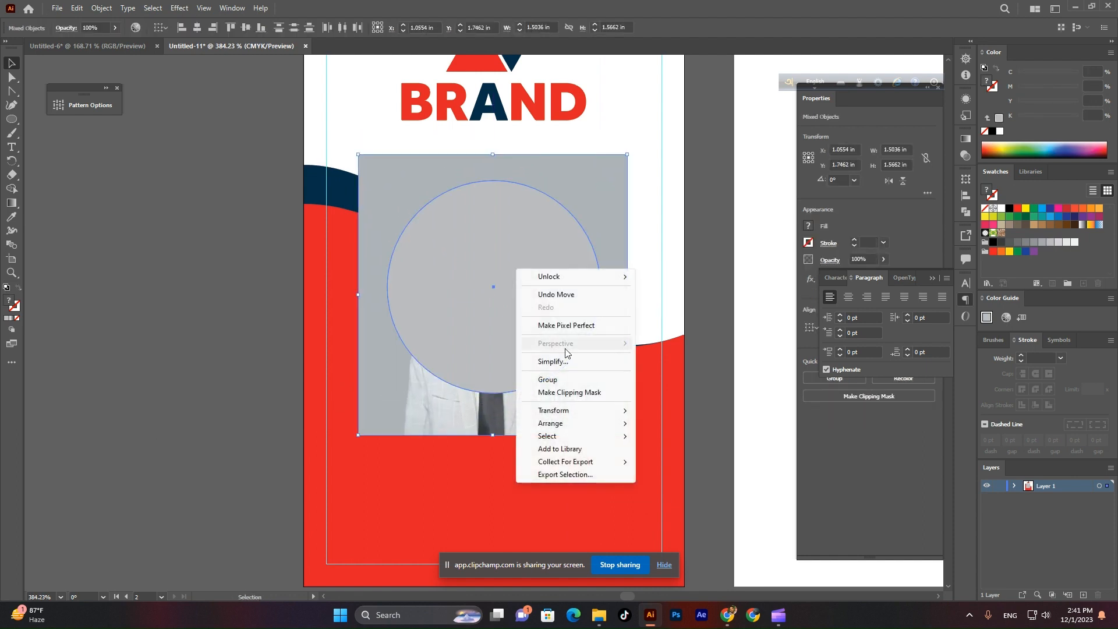
{"action": "left_click", "coordinate": [566, 391]}
Reselect the new clip group to check the portrait framed by the navy ring.
{"action": "left_click", "coordinate": [714, 358]}
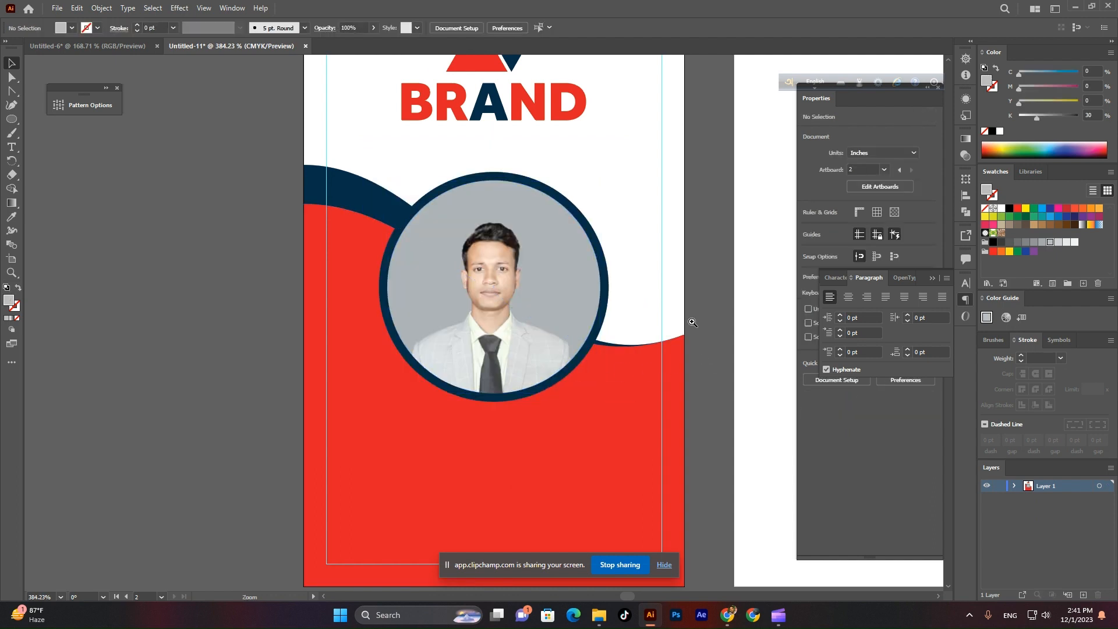
{"action": "left_click_drag", "start_coordinate": [715, 358], "coordinate": [602, 360]}
{"action": "left_click", "coordinate": [601, 360]}
{"action": "key", "text": "v"}
{"action": "left_click", "coordinate": [578, 312]}
{"action": "right_click", "coordinate": [567, 300]}
{"action": "left_click", "coordinate": [530, 284]}
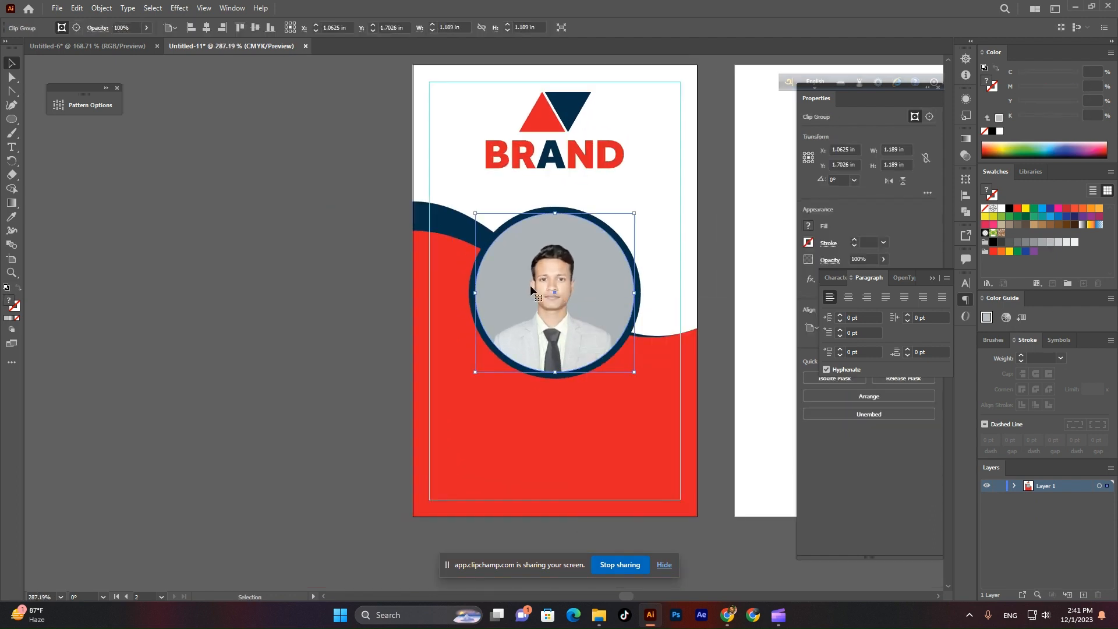
Inside the clip group, scale the portrait to about 1.69 × 1.76 in and shift it up slightly.
{"action": "double_click", "coordinate": [529, 285]}
{"action": "left_click", "coordinate": [537, 286]}
{"action": "left_click_drag", "start_coordinate": [654, 298], "coordinate": [667, 298]}
{"action": "left_click_drag", "start_coordinate": [585, 305], "coordinate": [585, 294]}
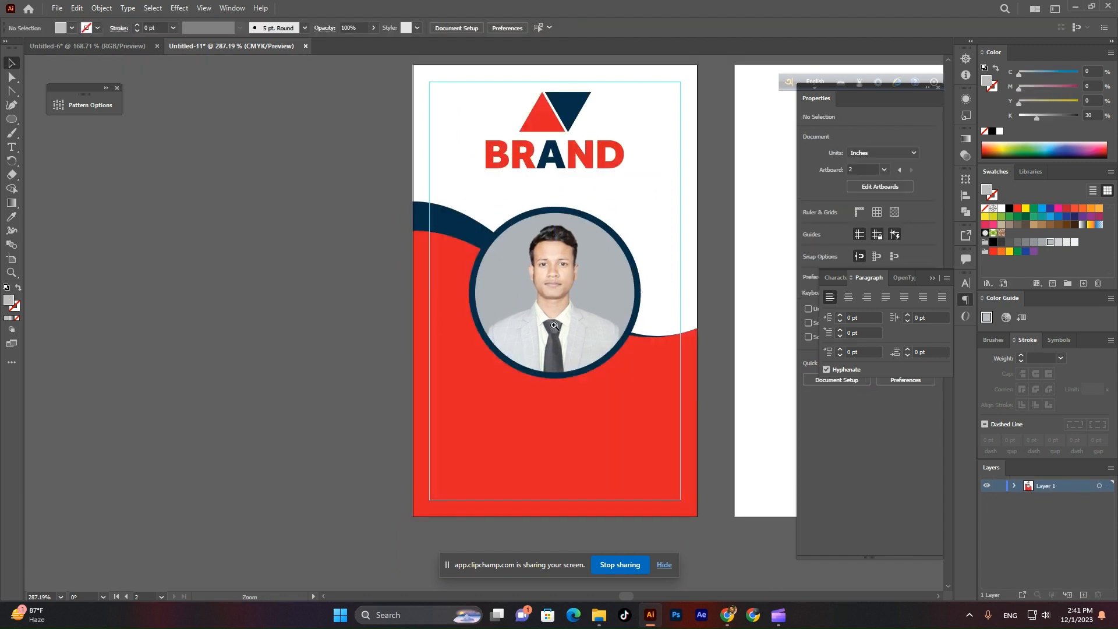
{"action": "left_click", "coordinate": [612, 328], "text": "alt"}
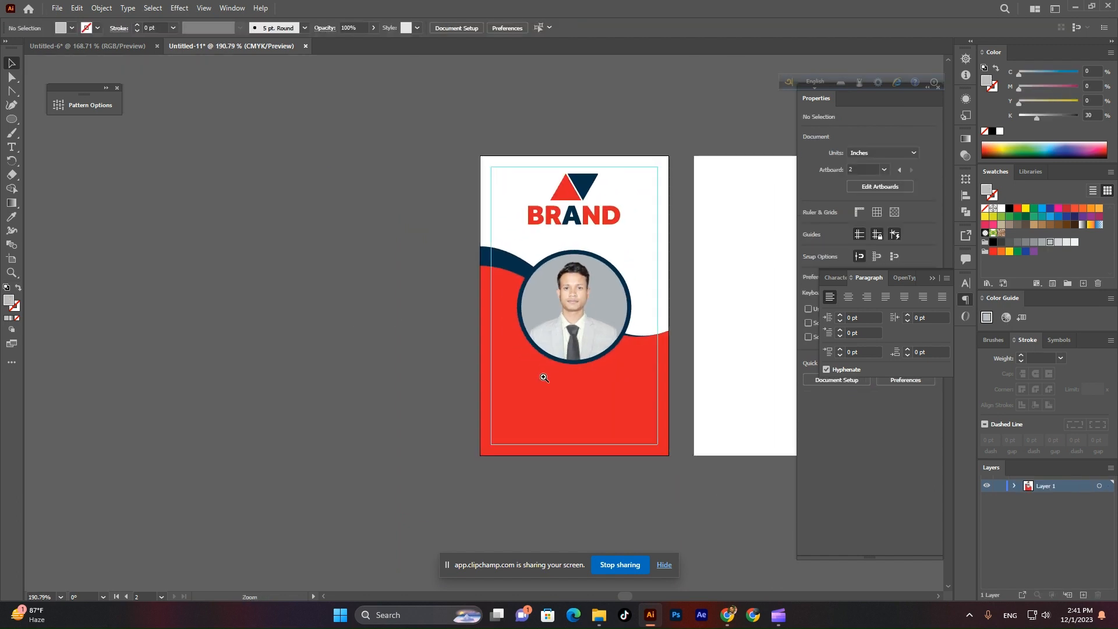
{"action": "scroll", "coordinate": [616, 399], "scroll_direction": "up", "scroll_amount": 2}
{"action": "scroll", "coordinate": [549, 448], "scroll_direction": "down", "scroll_amount": 1}
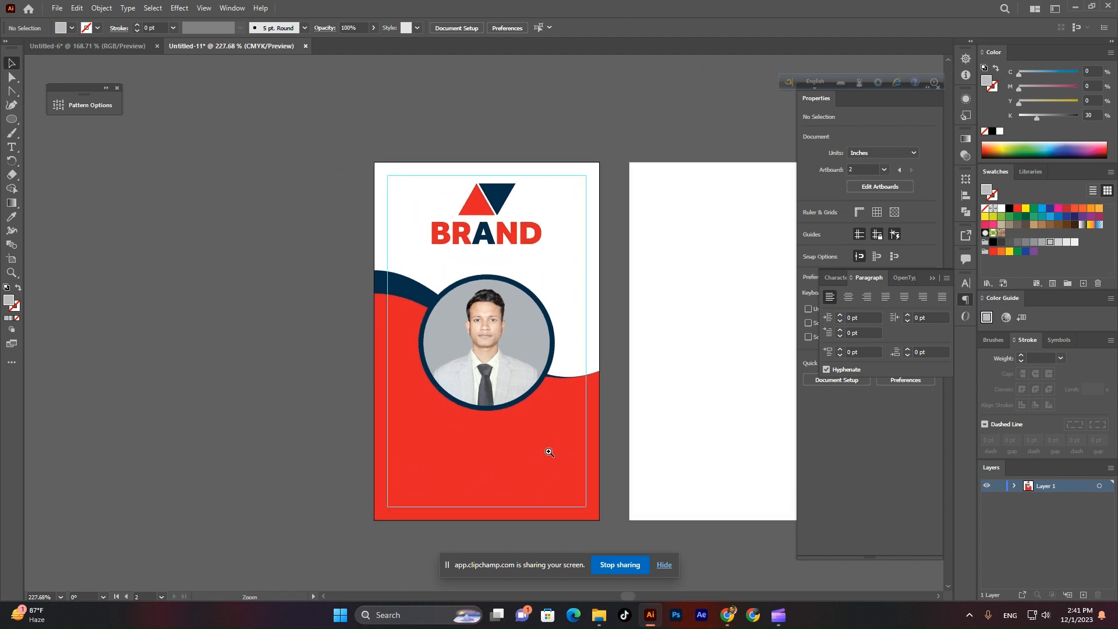
{"action": "scroll", "coordinate": [544, 462], "scroll_direction": "up", "scroll_amount": 1}
{"action": "left_click_drag", "start_coordinate": [544, 462], "coordinate": [549, 463]}
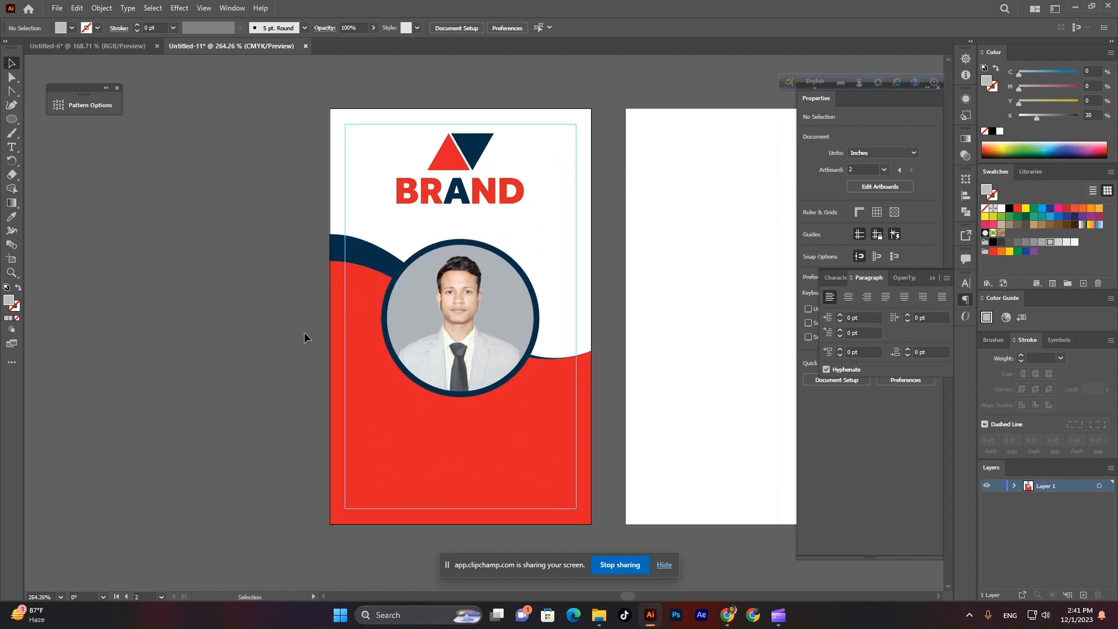
{"action": "scroll", "coordinate": [499, 461], "scroll_direction": "up", "scroll_amount": 1}
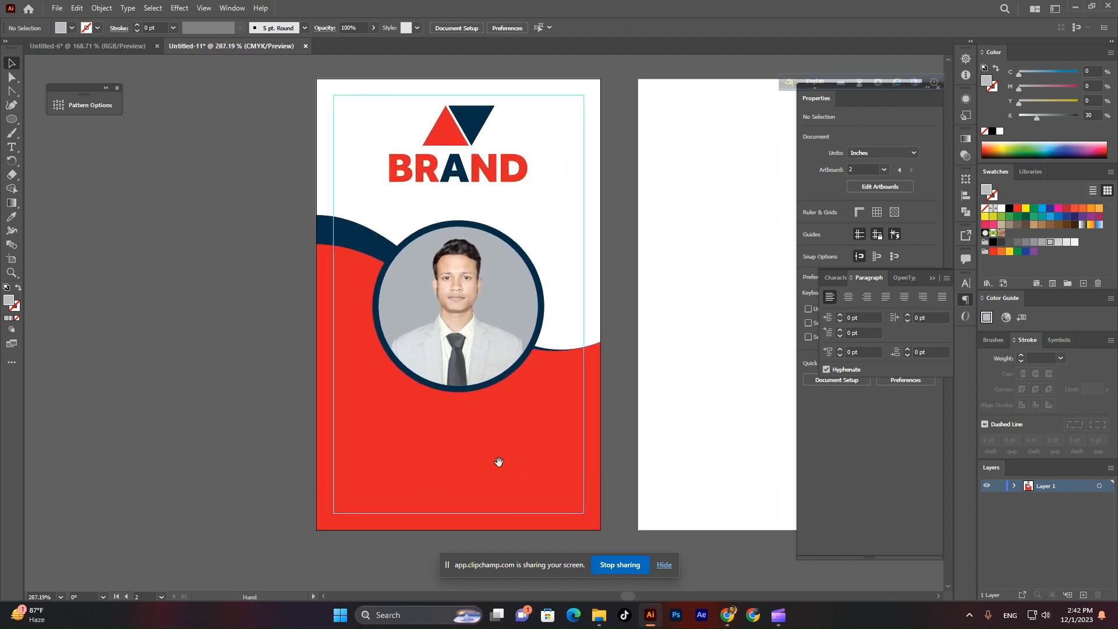
Type the cardholder's full name and move it just below the circular photo.
{"action": "left_click", "coordinate": [11, 148]}
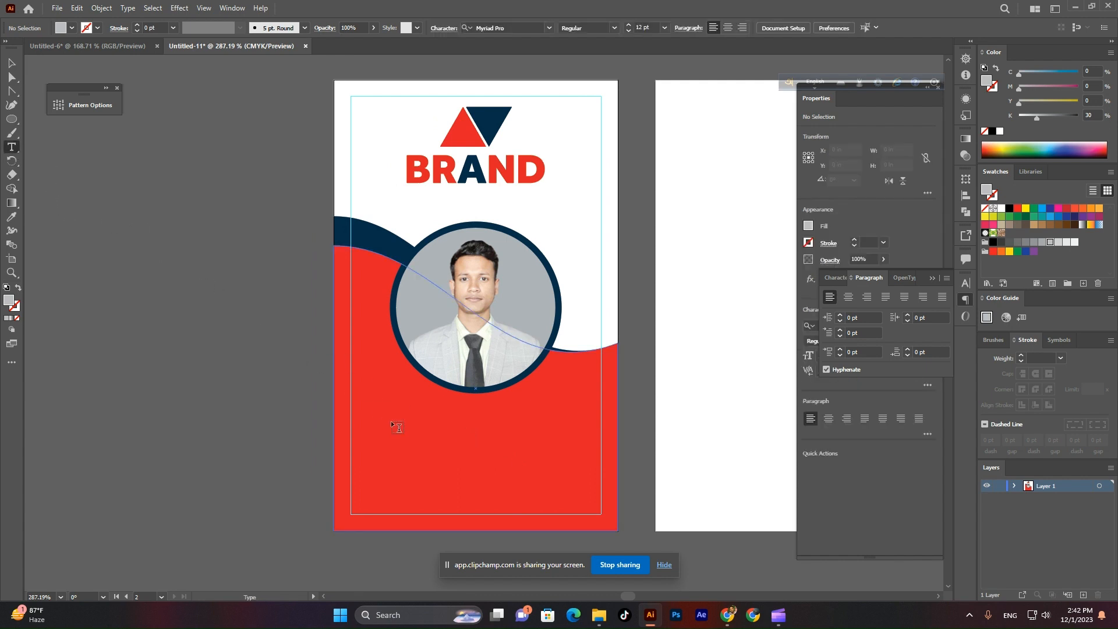
{"action": "left_click", "coordinate": [447, 441]}
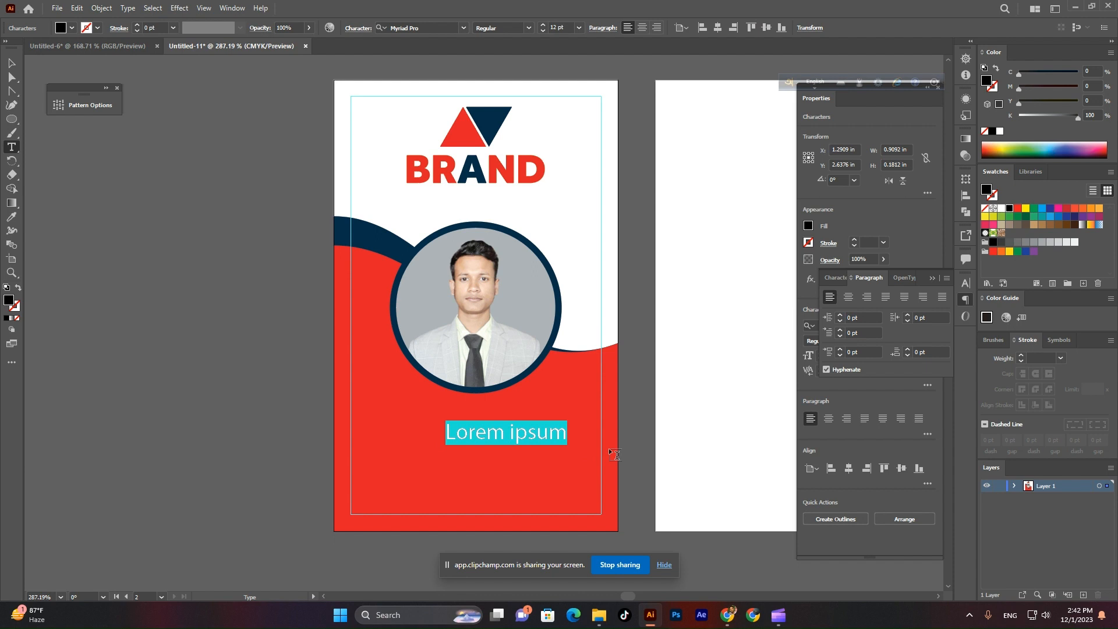
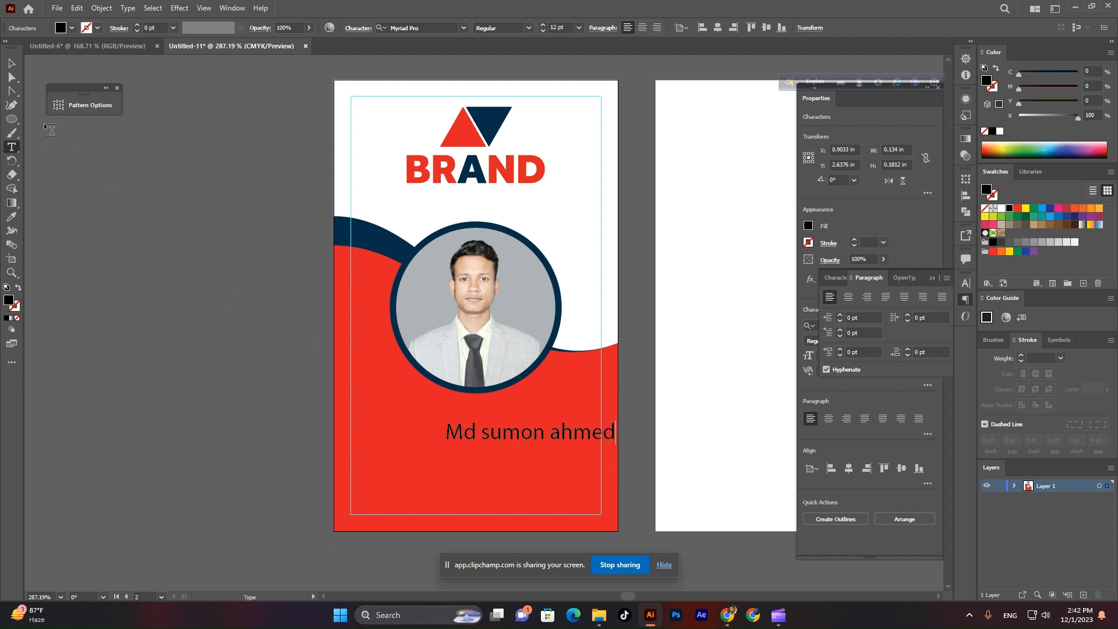
{"action": "left_click", "coordinate": [13, 64]}
{"action": "left_click_drag", "start_coordinate": [577, 441], "coordinate": [522, 417]}
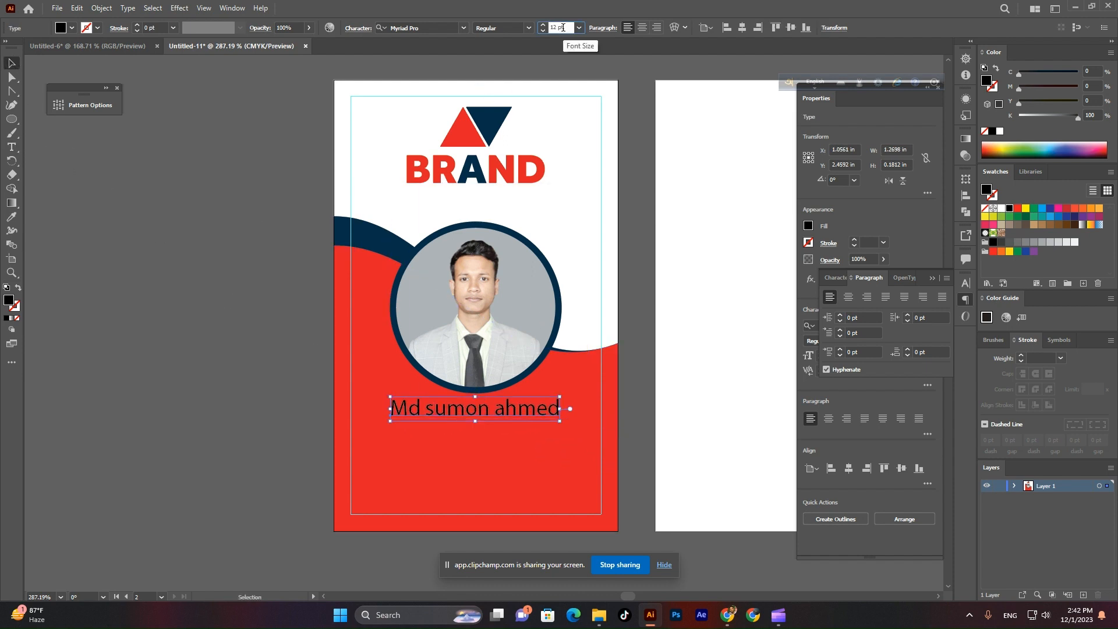
Set the name text in Poppins Bold.
{"action": "left_click", "coordinate": [188, 265]}
{"action": "left_click", "coordinate": [504, 414]}
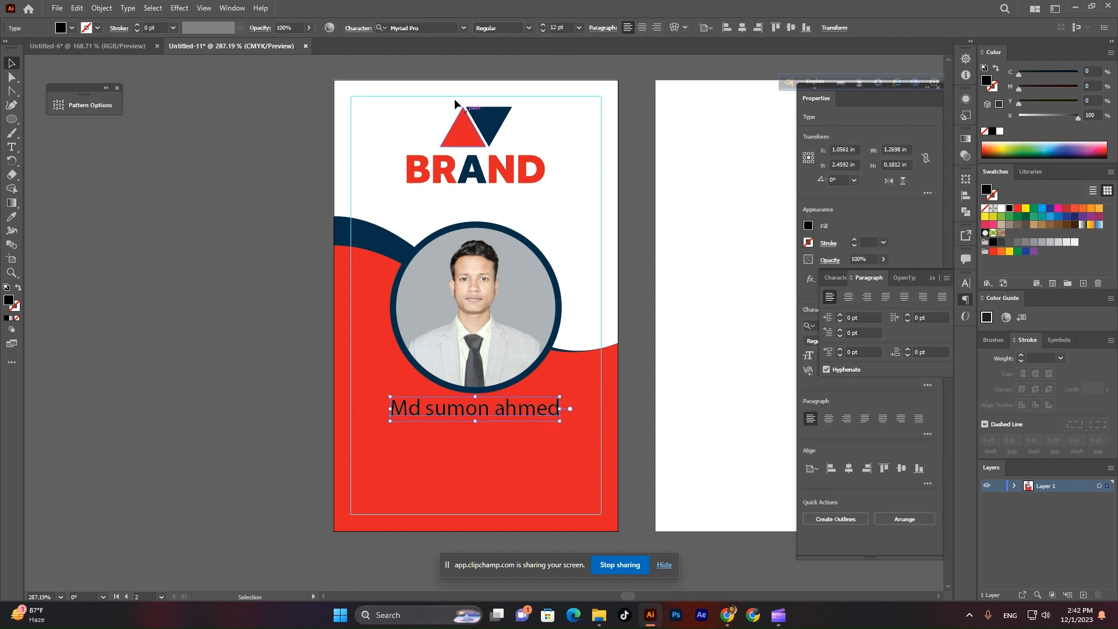
{"action": "left_click", "coordinate": [935, 278]}
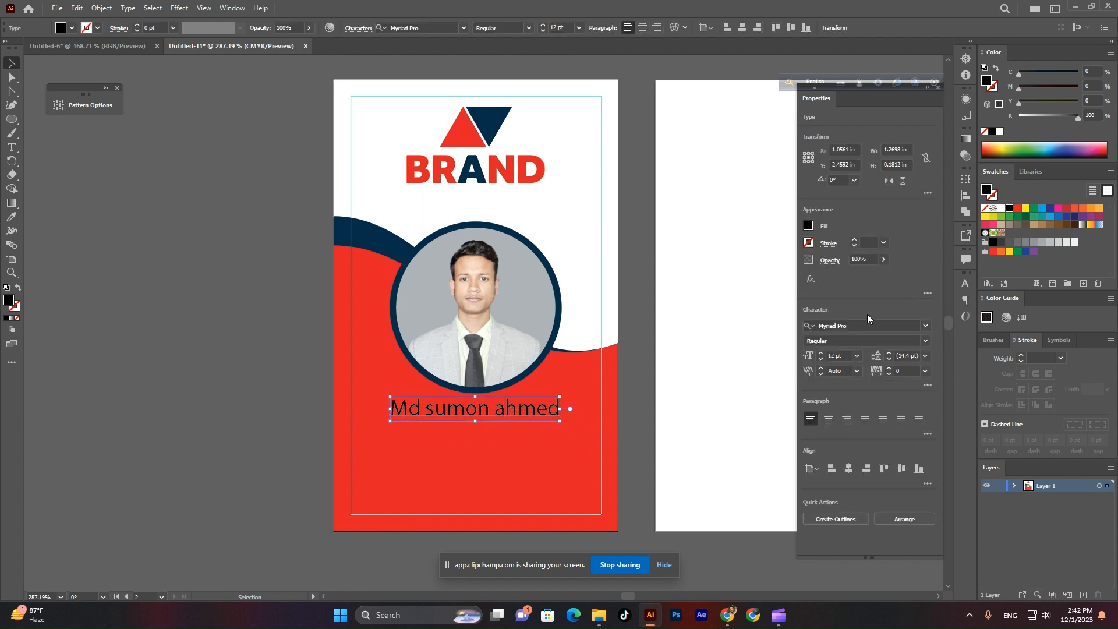
{"action": "left_click", "coordinate": [864, 324]}
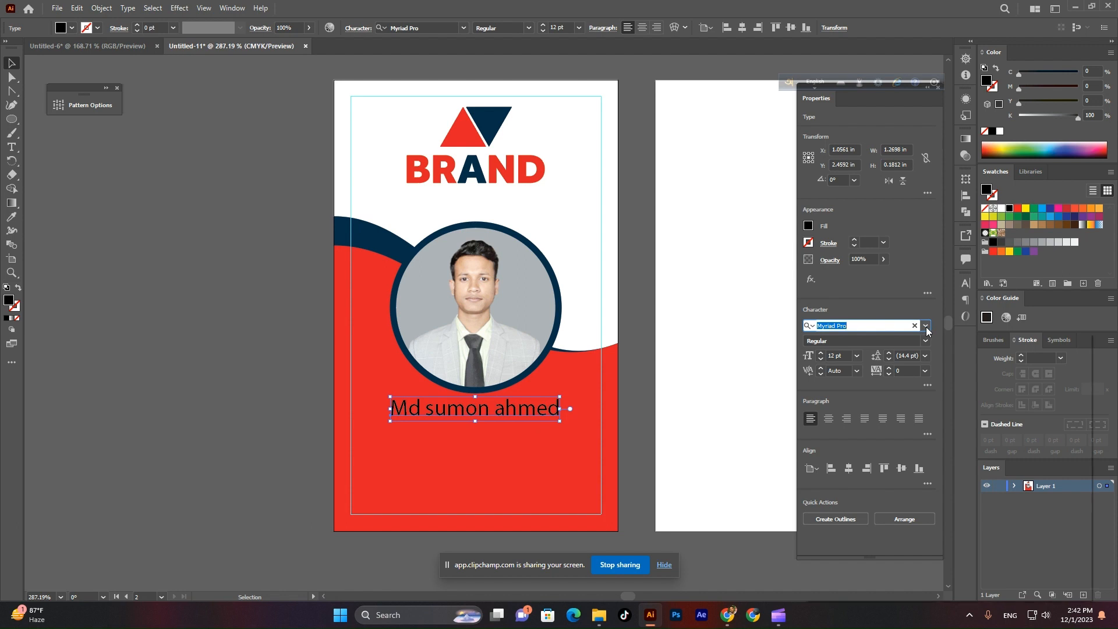
{"action": "left_click", "coordinate": [926, 326]}
{"action": "left_click", "coordinate": [957, 398]}
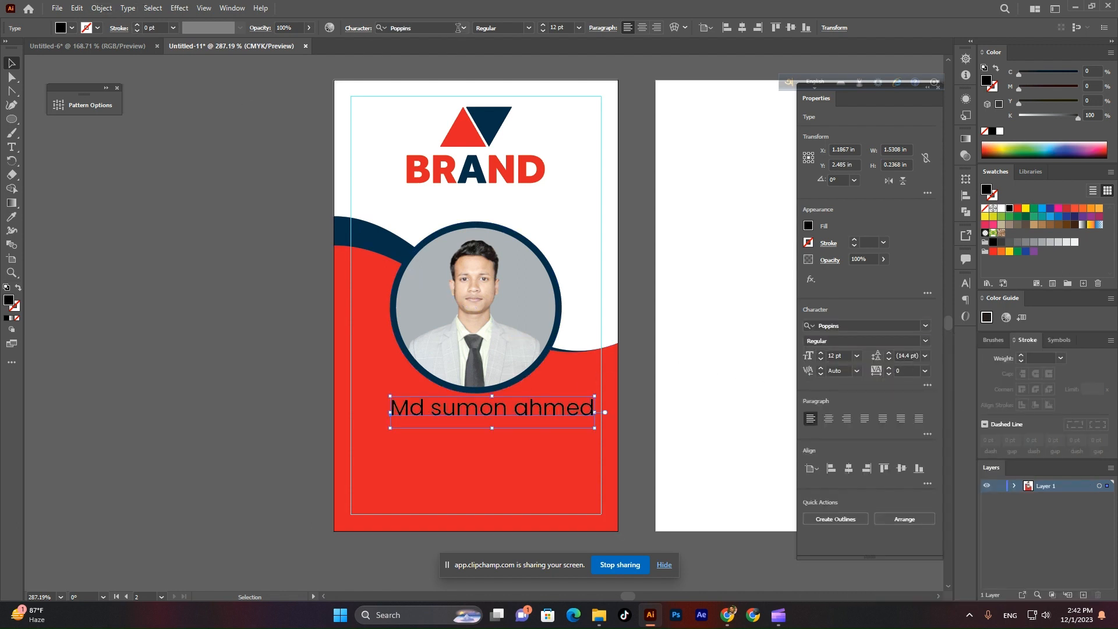
{"action": "left_click", "coordinate": [532, 28]}
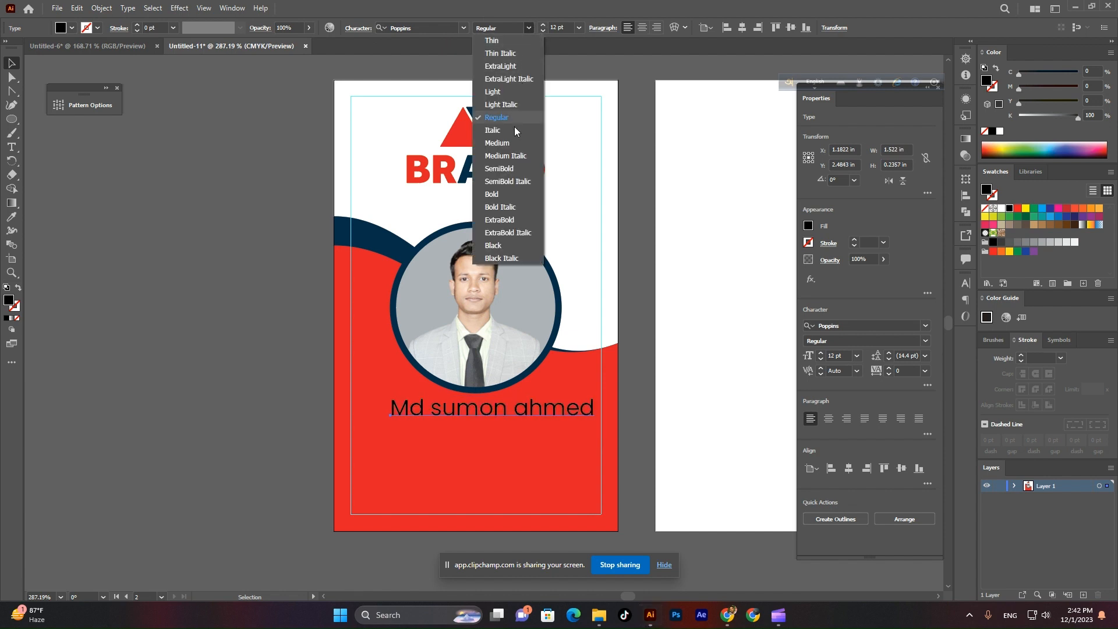
{"action": "left_click", "coordinate": [505, 197]}
Fill the name text white and shift it slightly left.
{"action": "left_click", "coordinate": [72, 27]}
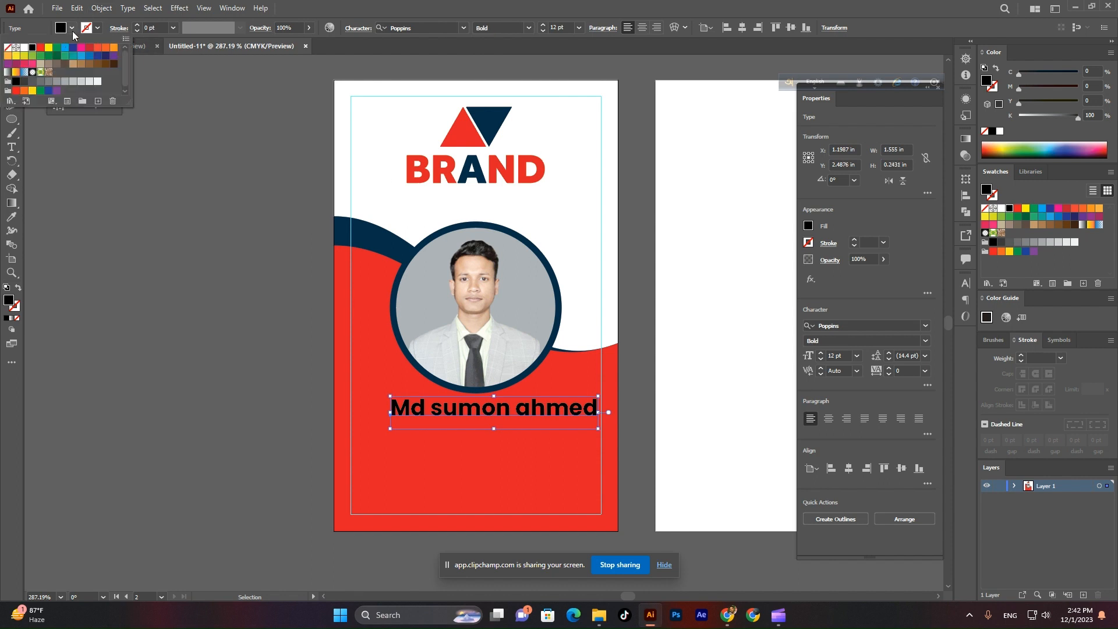
{"action": "left_click", "coordinate": [26, 49]}
{"action": "left_click", "coordinate": [154, 205]}
{"action": "scroll", "coordinate": [532, 427], "scroll_direction": "up", "scroll_amount": 2}
{"action": "scroll", "coordinate": [533, 428], "scroll_direction": "down", "scroll_amount": 1}
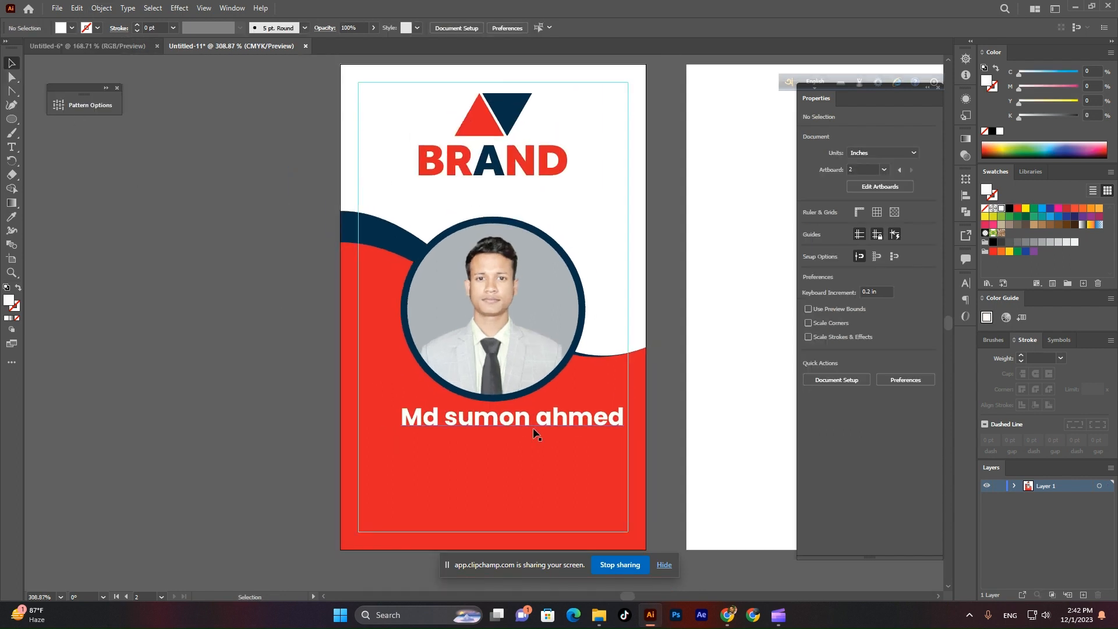
{"action": "left_click_drag", "start_coordinate": [533, 429], "coordinate": [513, 428]}
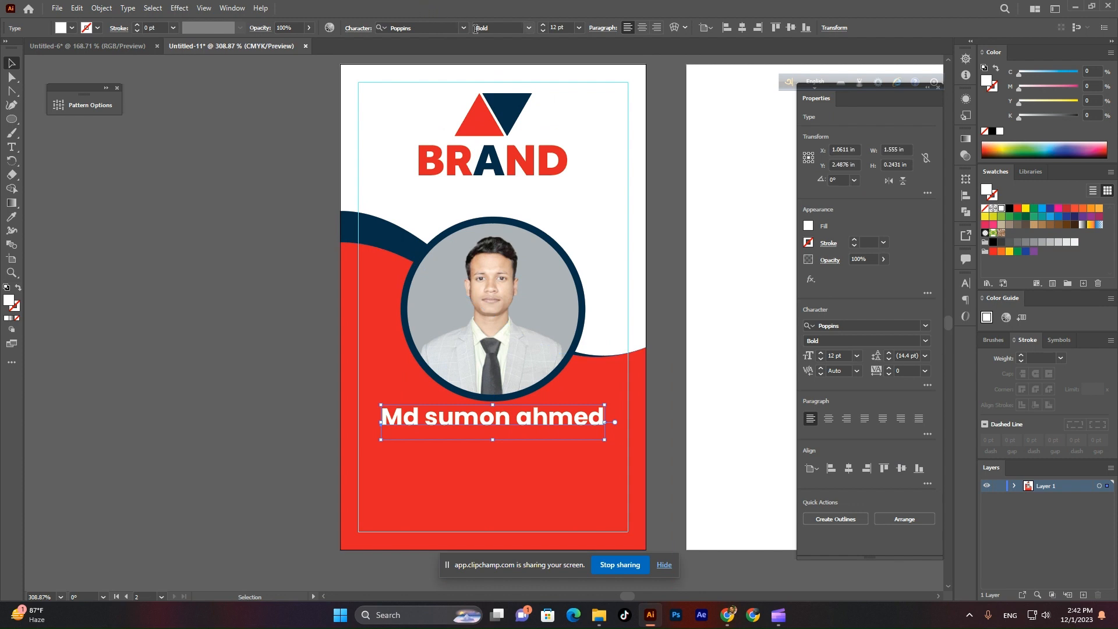
Change the name's weight from Bold to Poppins SemiBold.
{"action": "left_click", "coordinate": [528, 28]}
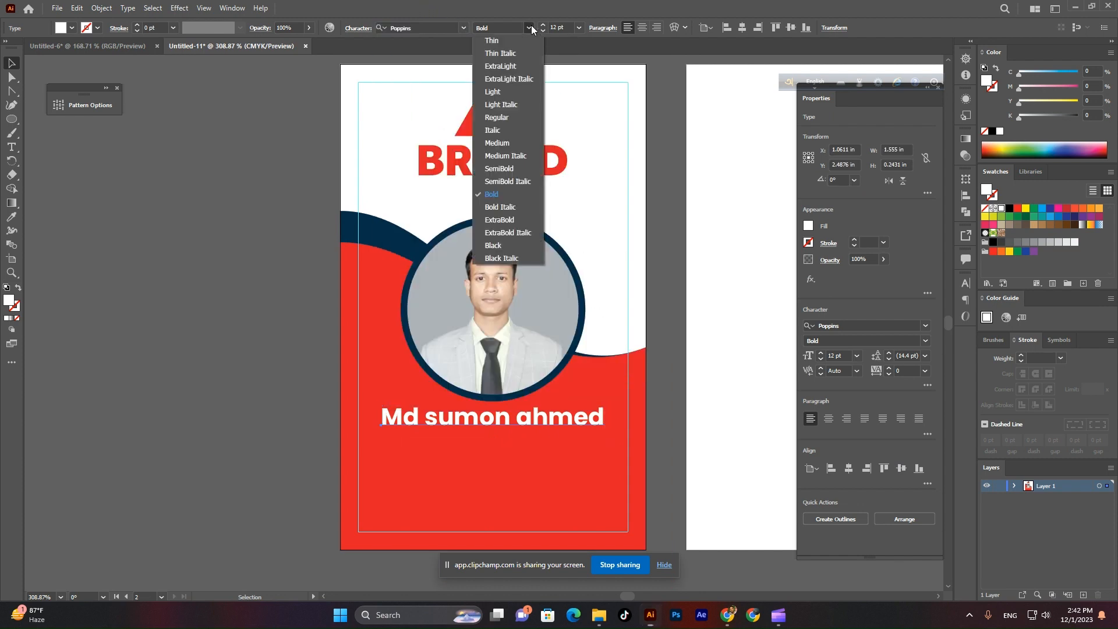
{"action": "left_click", "coordinate": [508, 173]}
{"action": "left_click", "coordinate": [359, 173]}
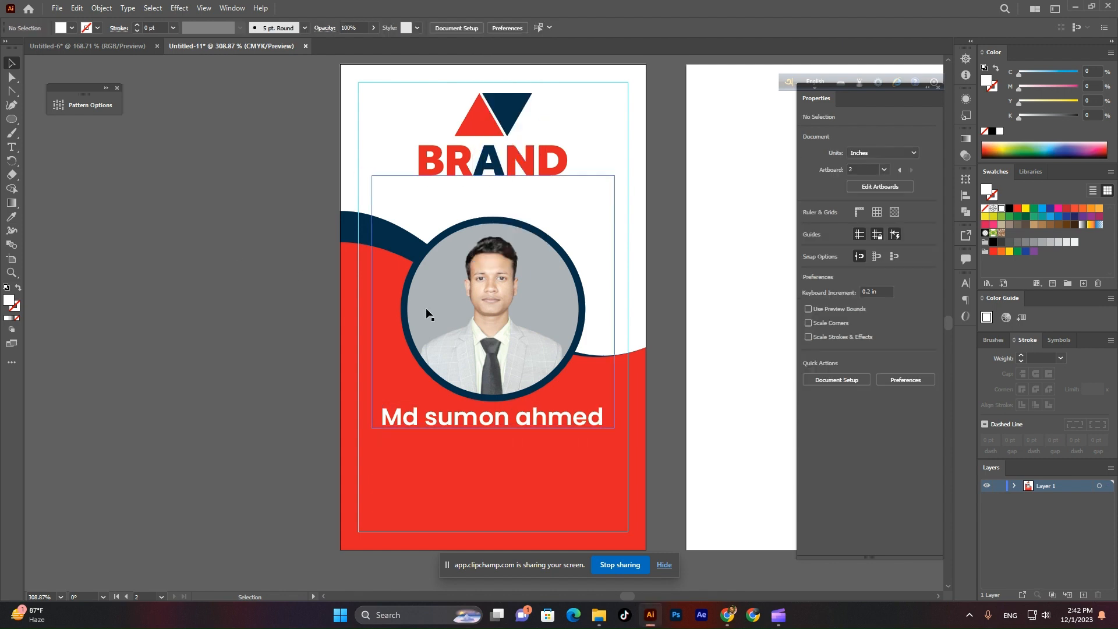
{"action": "scroll", "coordinate": [512, 418], "scroll_direction": "down", "scroll_amount": 3}
{"action": "scroll", "coordinate": [512, 418], "scroll_direction": "up", "scroll_amount": 4}
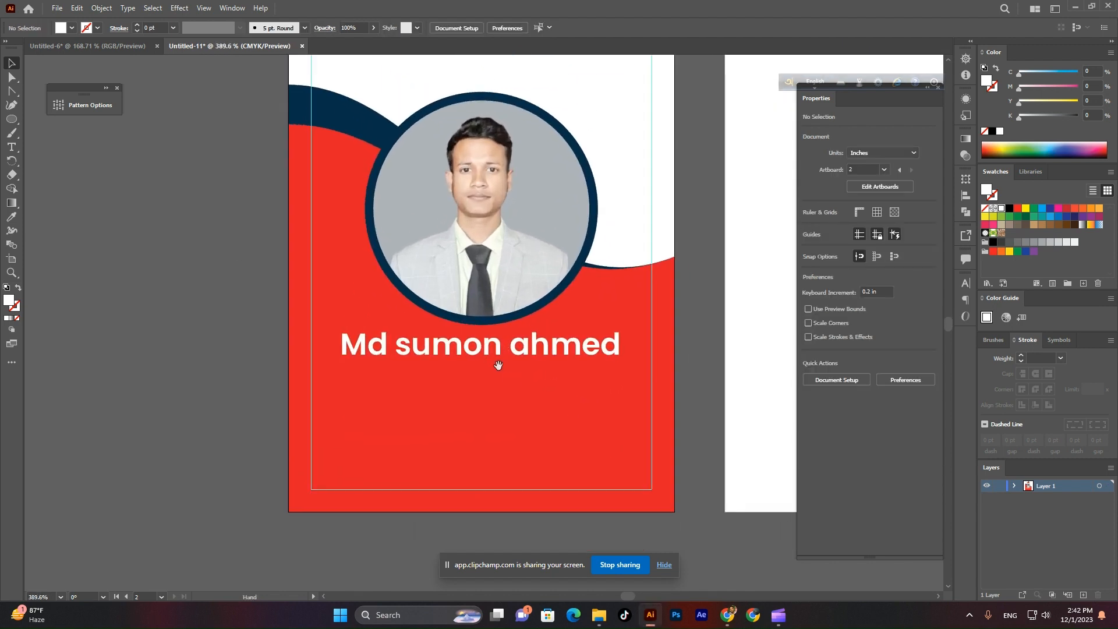
Add the job title 'executive' below the name, correcting the 'exevutive' typo.
{"action": "left_click", "coordinate": [11, 148]}
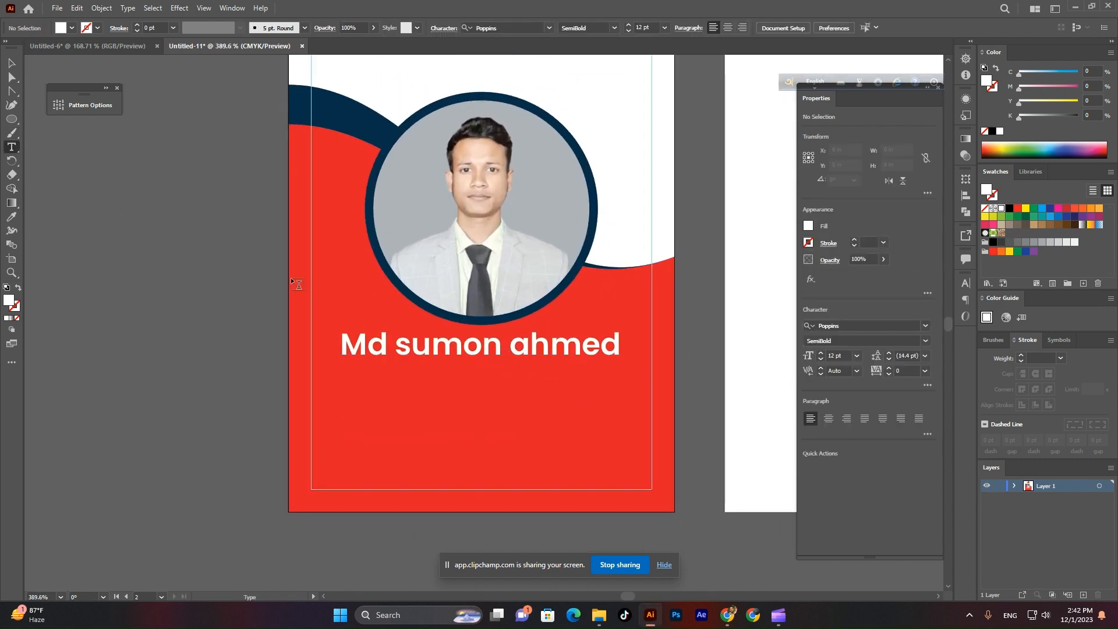
{"action": "left_click", "coordinate": [472, 401]}
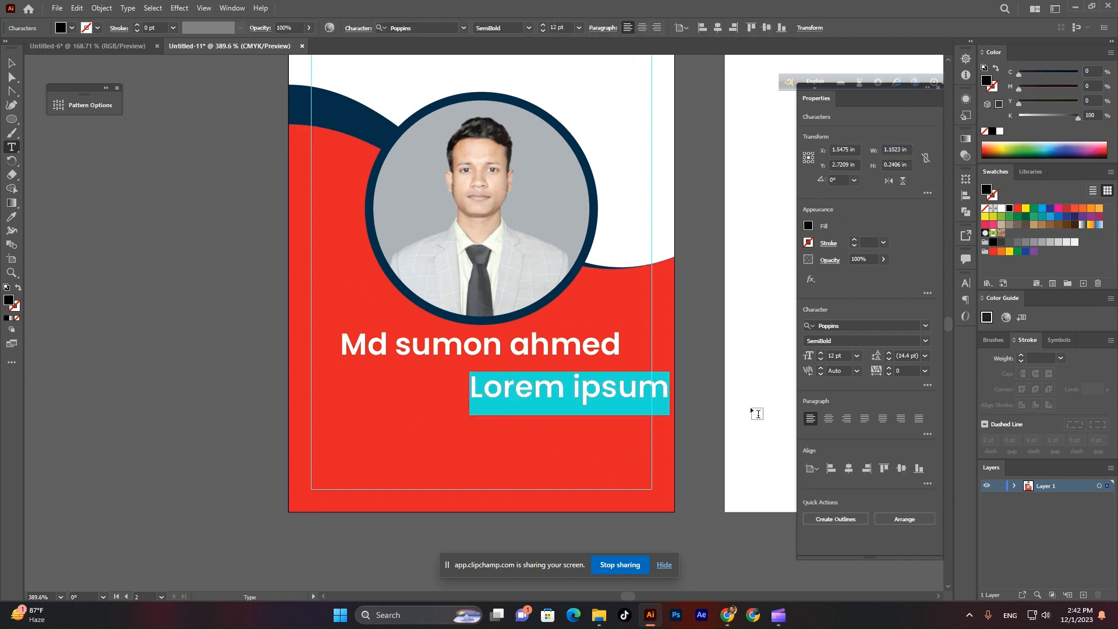
{"action": "type", "text": "exevut"}
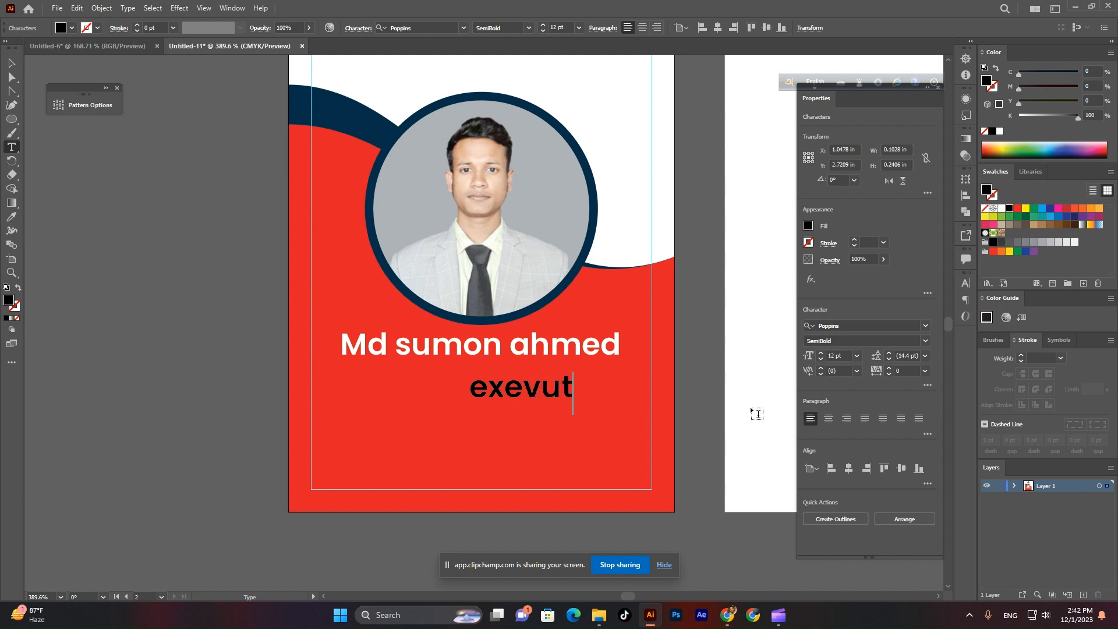
{"action": "type", "text": "ive"}
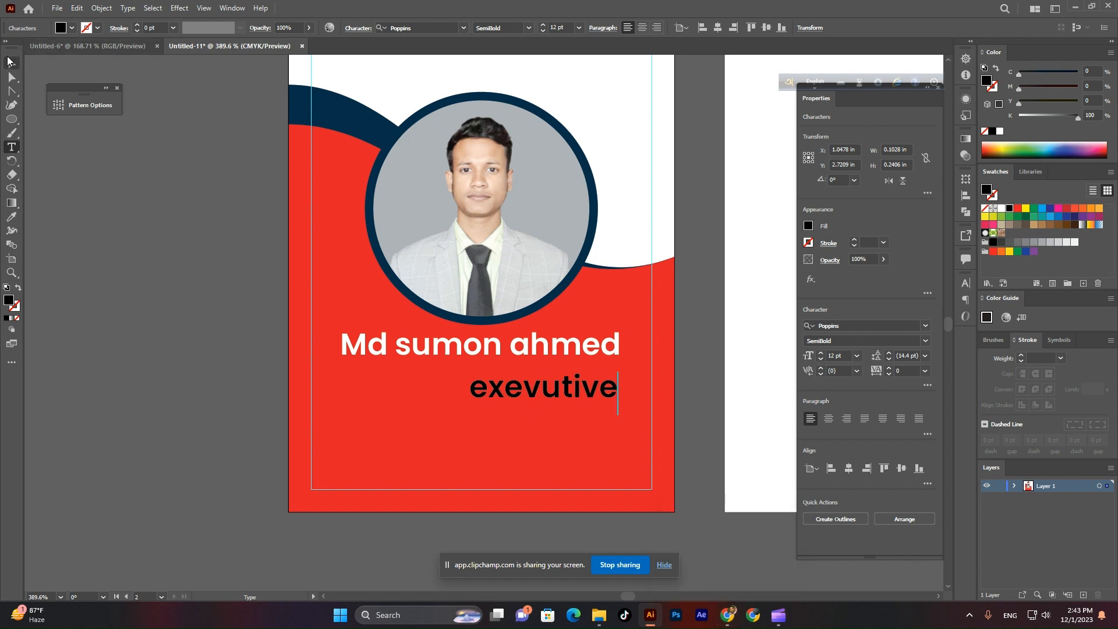
{"action": "left_click", "coordinate": [8, 61]}
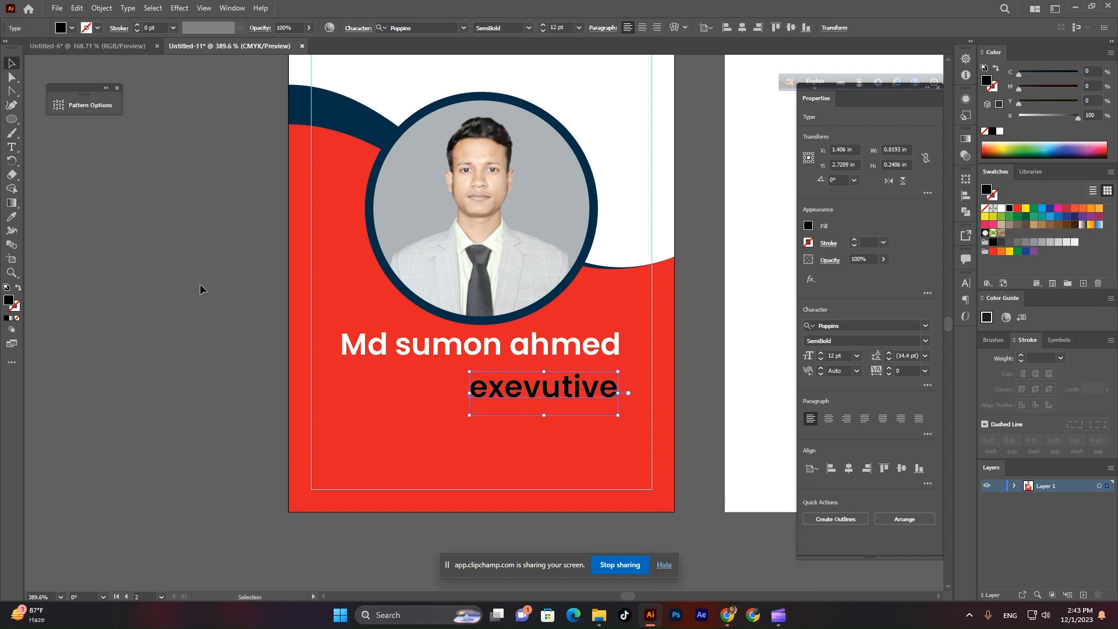
{"action": "left_click", "coordinate": [11, 147]}
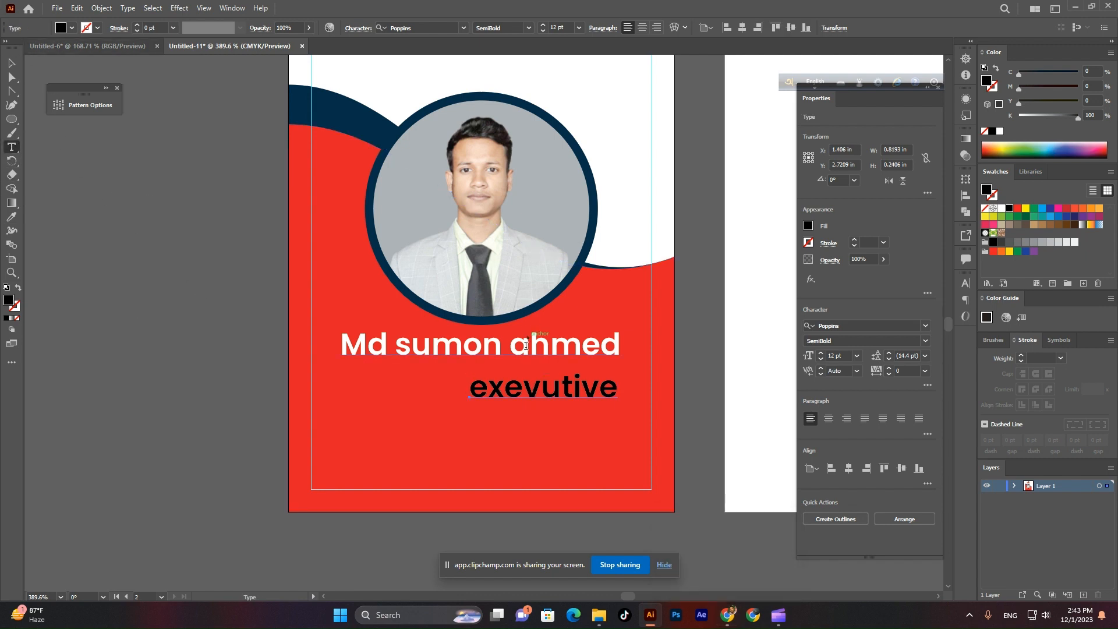
{"action": "left_click", "coordinate": [544, 375]}
{"action": "key", "text": "BackSpace"}
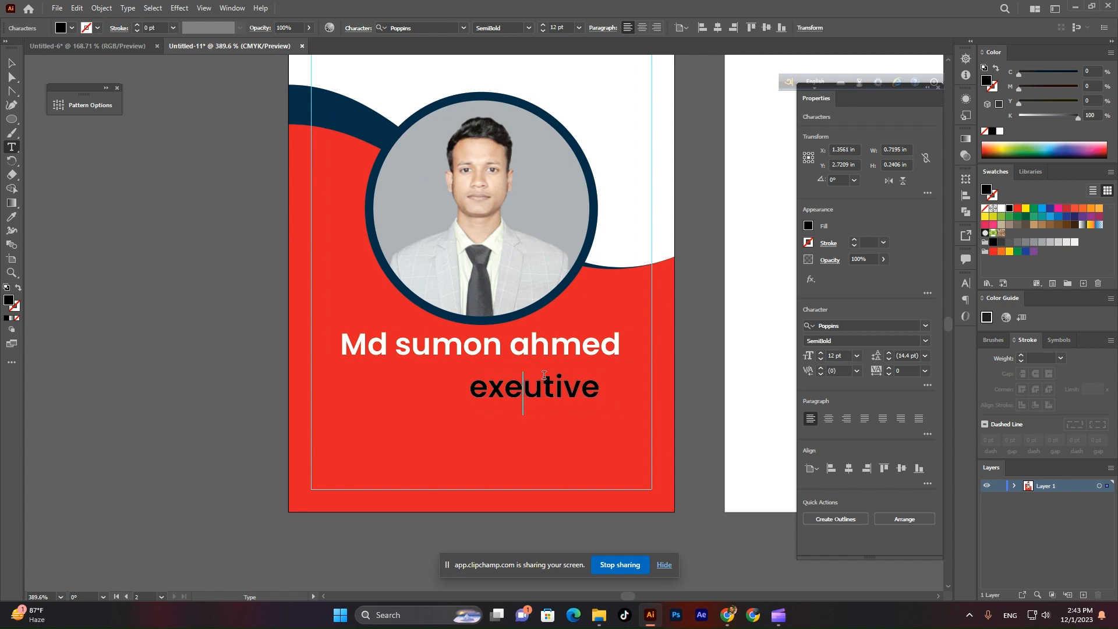
{"action": "type", "text": "c"}
{"action": "scroll", "coordinate": [544, 375], "scroll_direction": "up", "scroll_amount": 1}
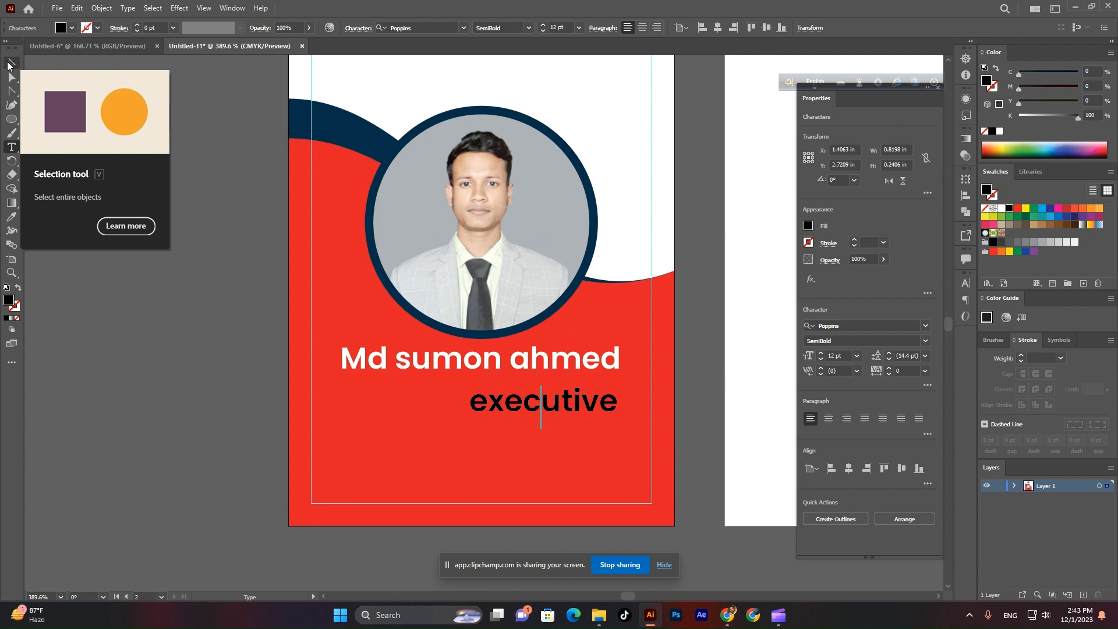
Move the title under the name, change it to Title Case and reduce its font size.
{"action": "left_click", "coordinate": [8, 63]}
{"action": "left_click_drag", "start_coordinate": [545, 397], "coordinate": [493, 391]}
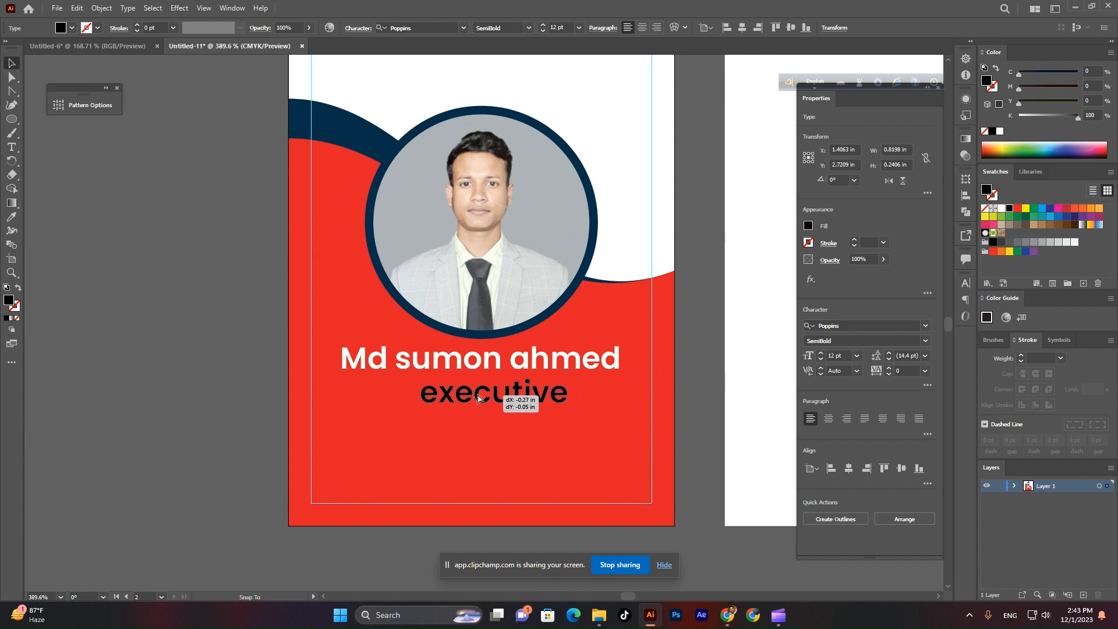
{"action": "left_click", "coordinate": [131, 8]}
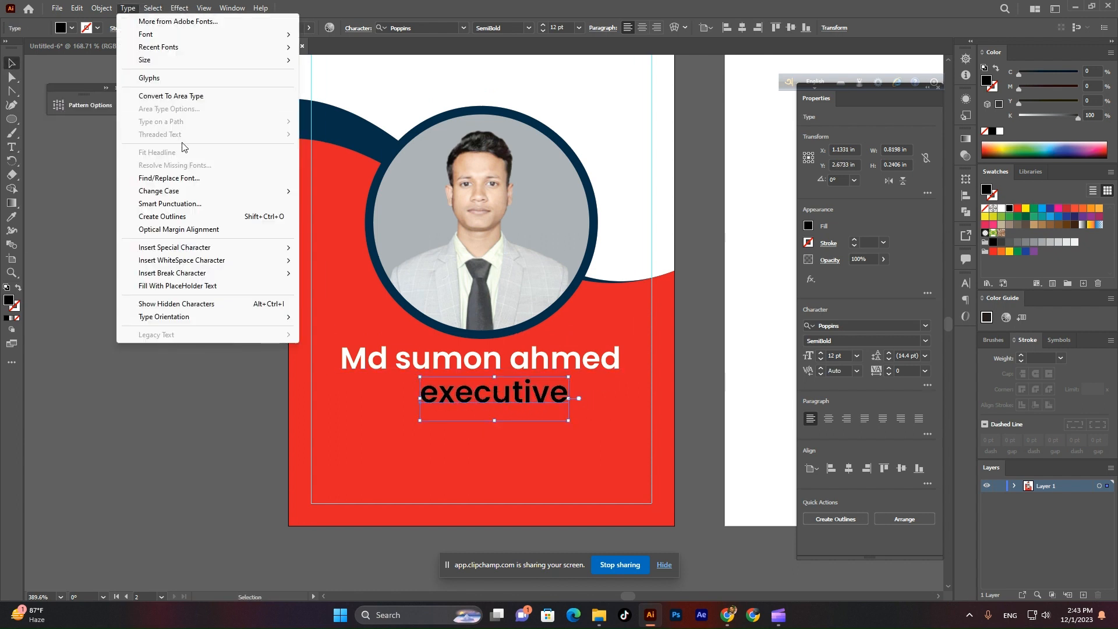
{"action": "mouse_move", "coordinate": [177, 192]}
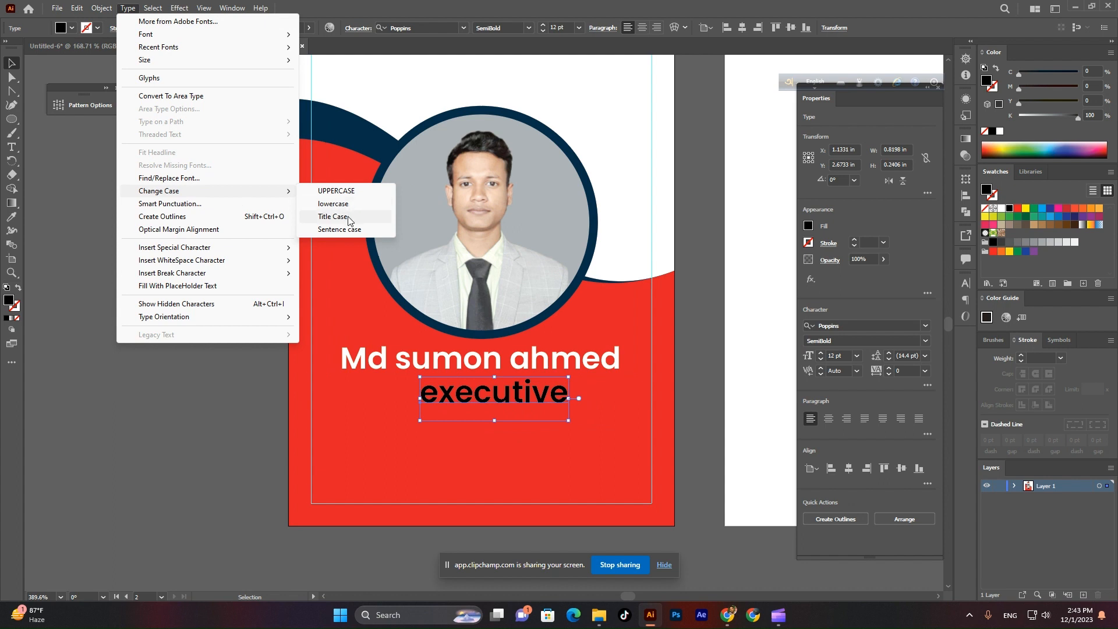
{"action": "left_click", "coordinate": [348, 217]}
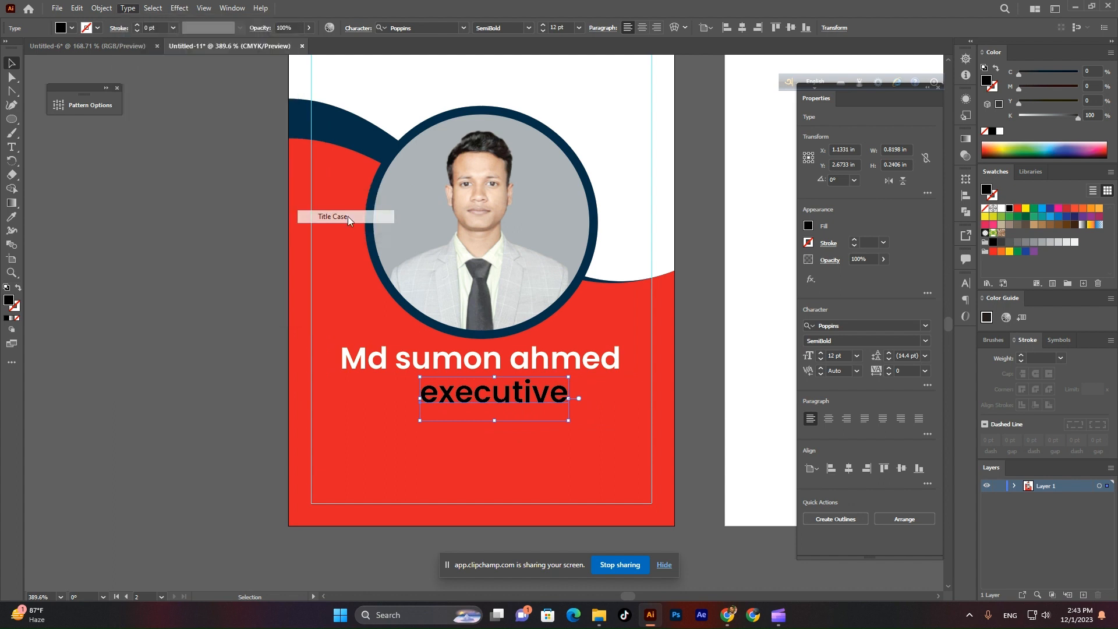
{"action": "left_click", "coordinate": [562, 23]}
{"action": "key", "text": "Down"}
{"action": "key", "text": "Down"}
{"action": "left_click", "coordinate": [124, 278]}
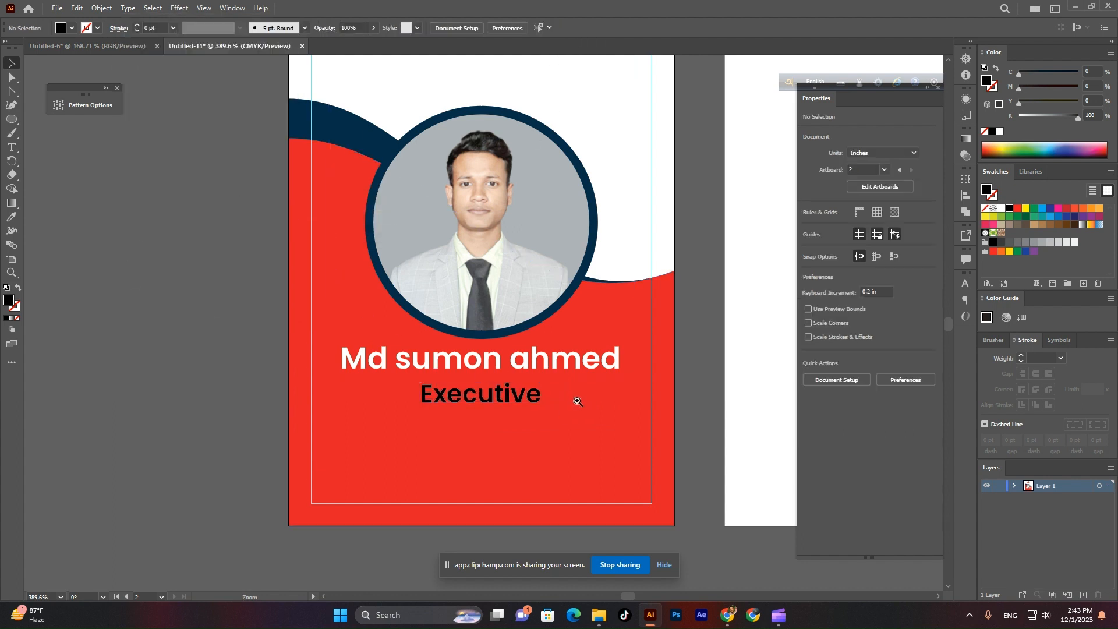
Fill the Executive text white.
{"action": "left_click", "coordinate": [577, 402]}
{"action": "left_click", "coordinate": [552, 409]}
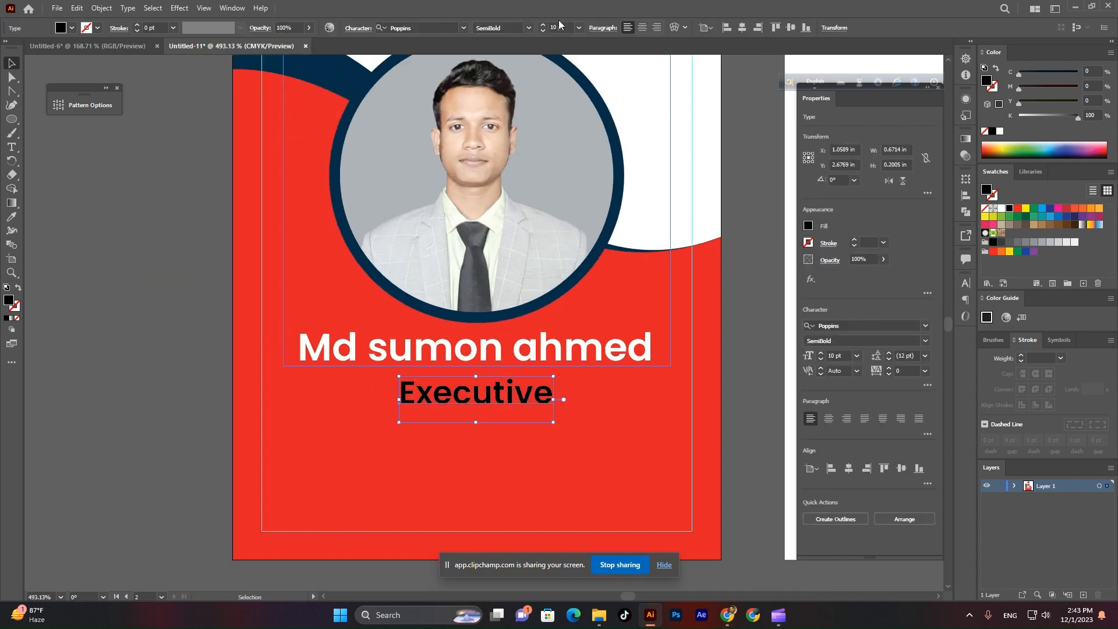
{"action": "left_click", "coordinate": [156, 296]}
{"action": "left_click", "coordinate": [532, 434]}
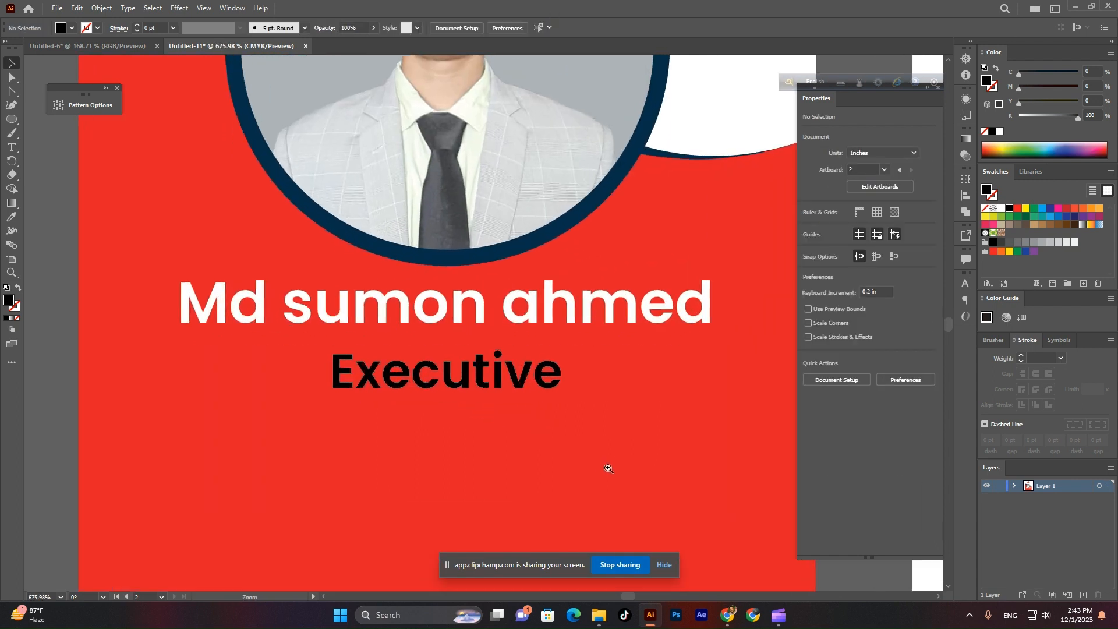
{"action": "left_click", "coordinate": [609, 468]}
{"action": "left_click", "coordinate": [504, 365], "text": "ctrl"}
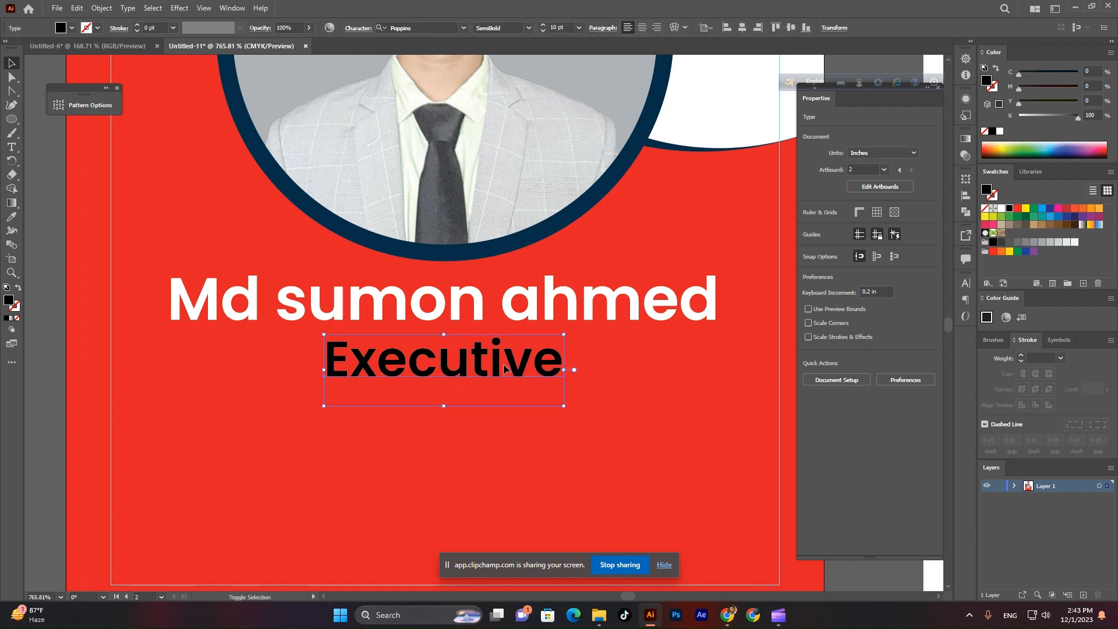
{"action": "key", "text": "ctrl+0"}
{"action": "left_click", "coordinate": [71, 28]}
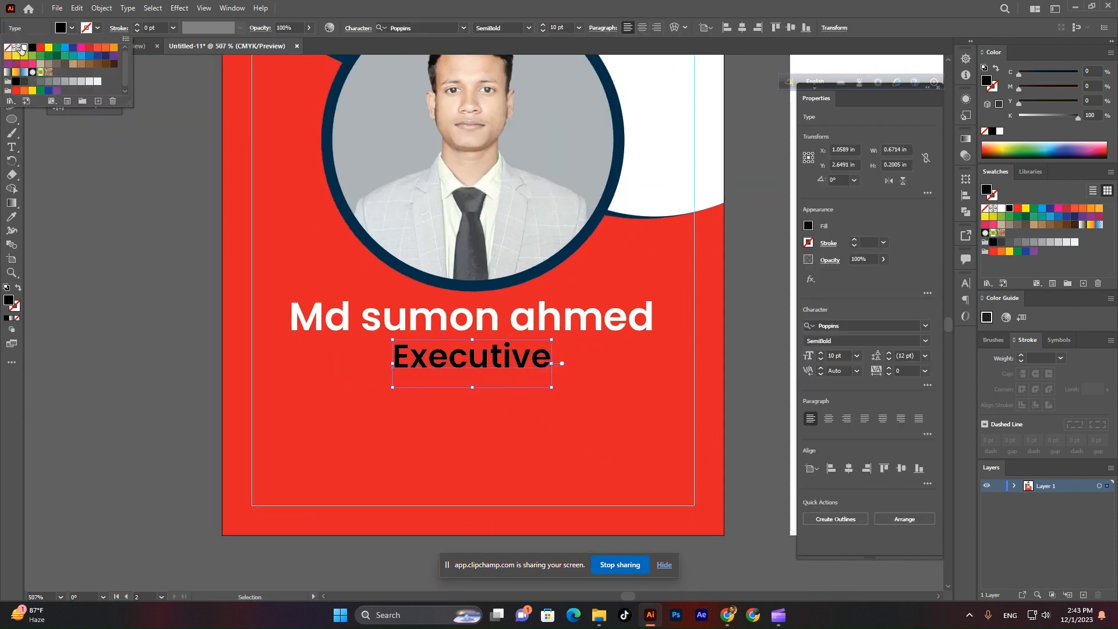
{"action": "left_click", "coordinate": [20, 48]}
{"action": "left_click", "coordinate": [454, 404]}
Alt-drag a duplicate of Executive just below itself.
{"action": "scroll", "coordinate": [448, 391], "scroll_direction": "down", "scroll_amount": 1}
{"action": "scroll", "coordinate": [488, 367], "scroll_direction": "up", "scroll_amount": 1}
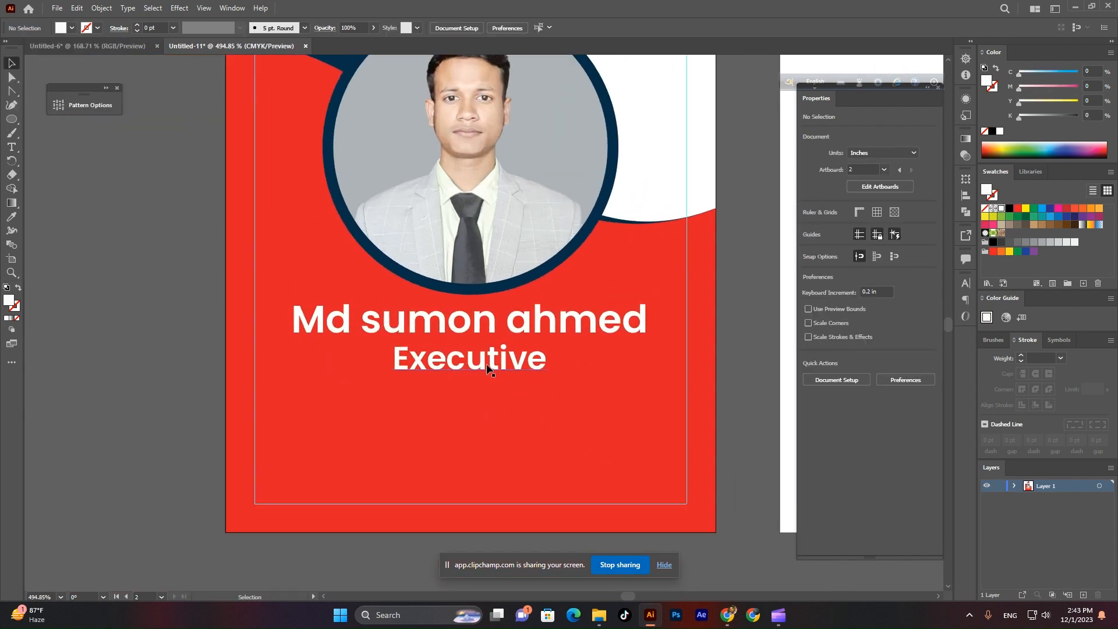
{"action": "left_click", "coordinate": [489, 368]}
{"action": "left_click_drag", "start_coordinate": [489, 368], "coordinate": [483, 403]}
Retype the duplicate line as 'graphic design' and convert it to Title Case.
{"action": "double_click", "coordinate": [516, 397]}
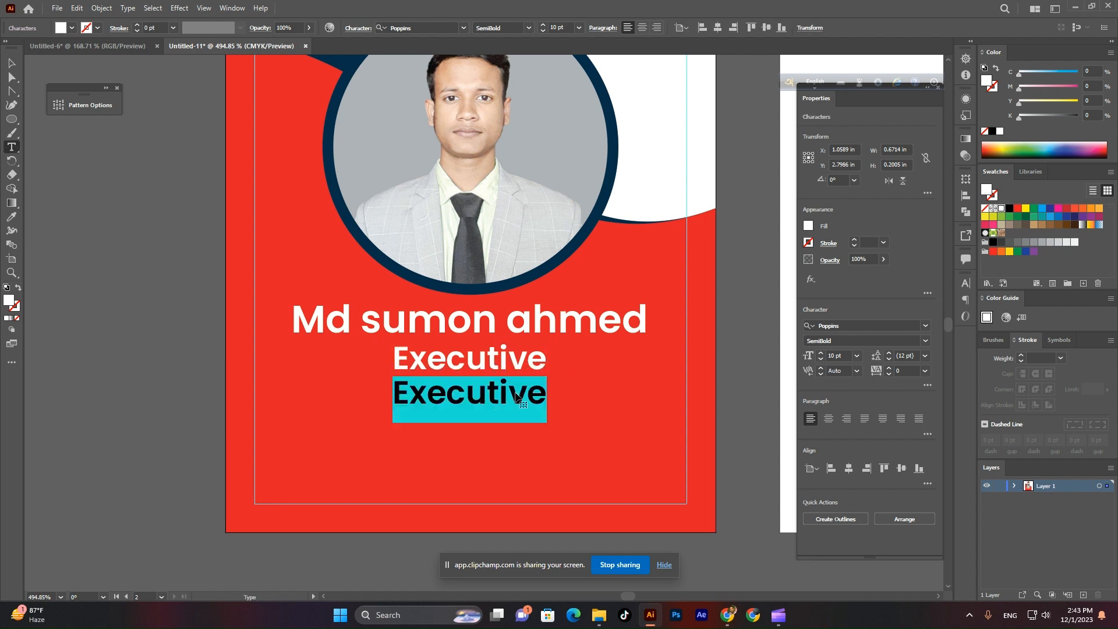
{"action": "type", "text": "graphi"}
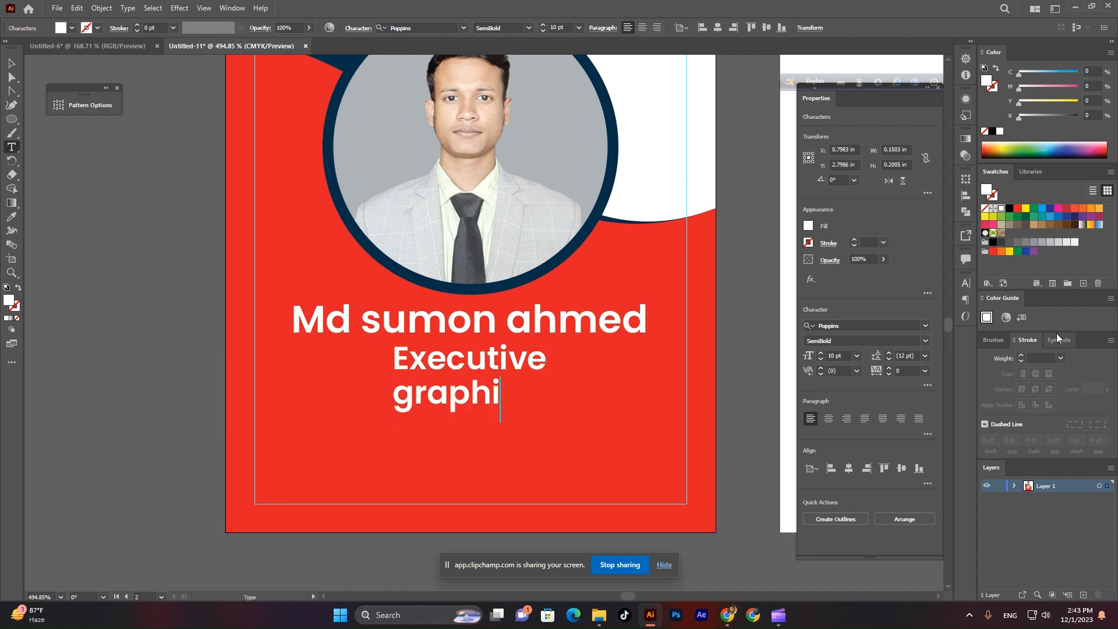
{"action": "type", "text": "c design"}
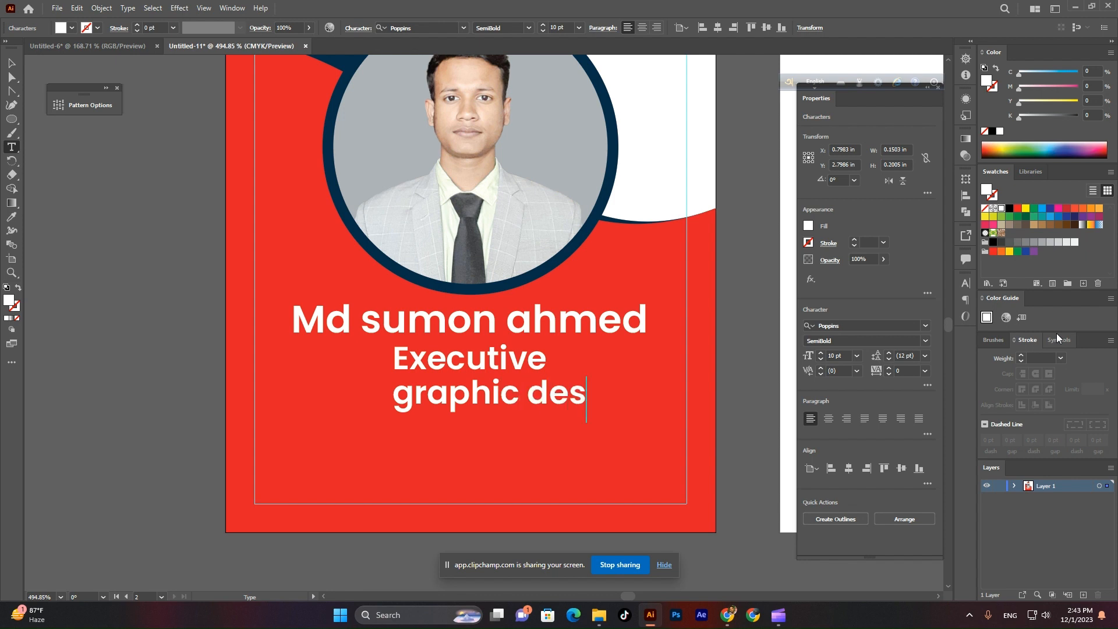
{"action": "left_click", "coordinate": [11, 66]}
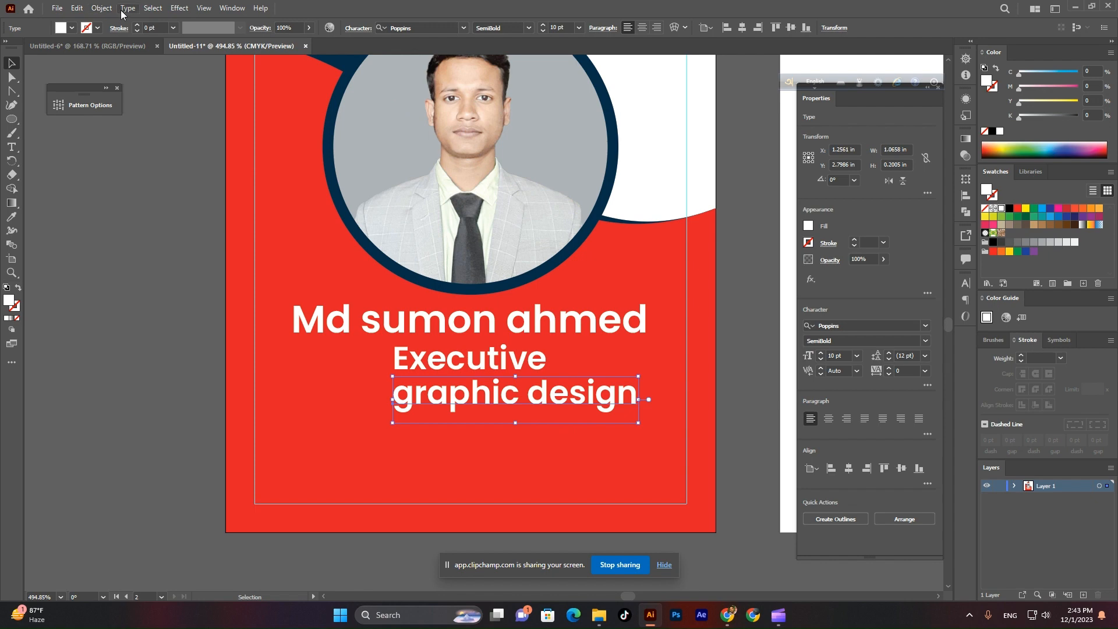
{"action": "left_click", "coordinate": [124, 8]}
{"action": "mouse_move", "coordinate": [189, 192]}
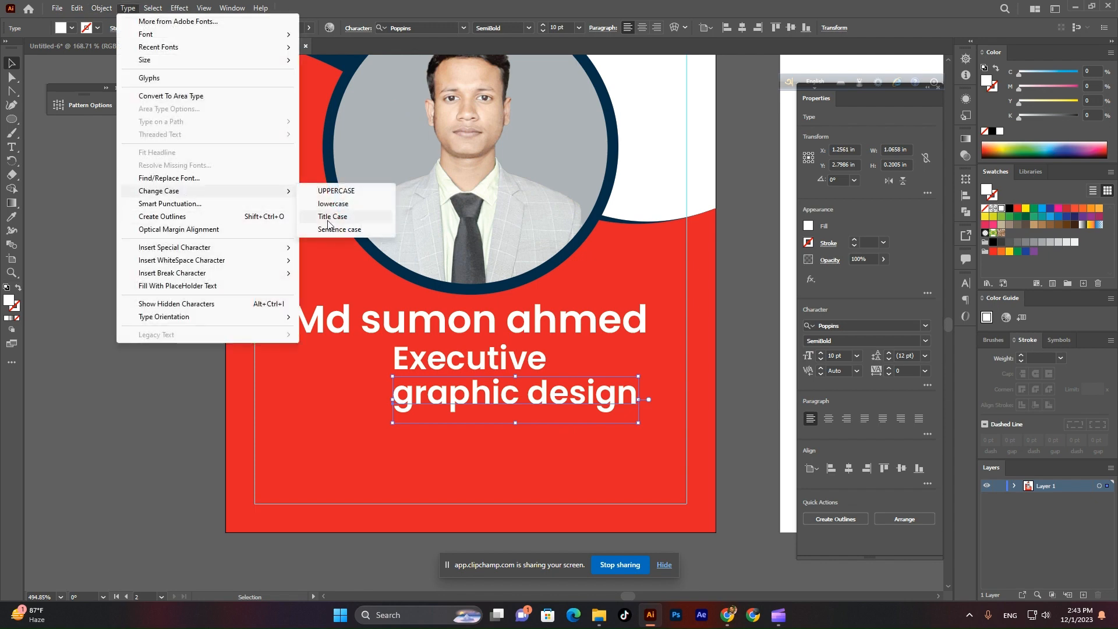
{"action": "left_click", "coordinate": [330, 218]}
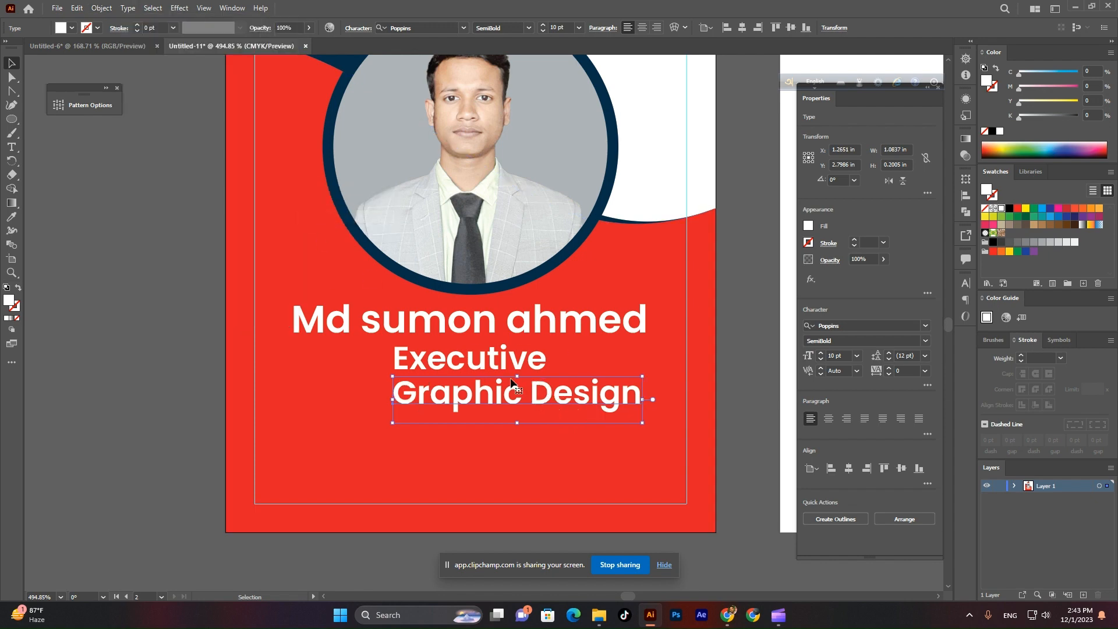
Centre Graphic Design on Executive and reduce its font size to about 9 pt.
{"action": "left_click", "coordinate": [494, 357], "text": "shift"}
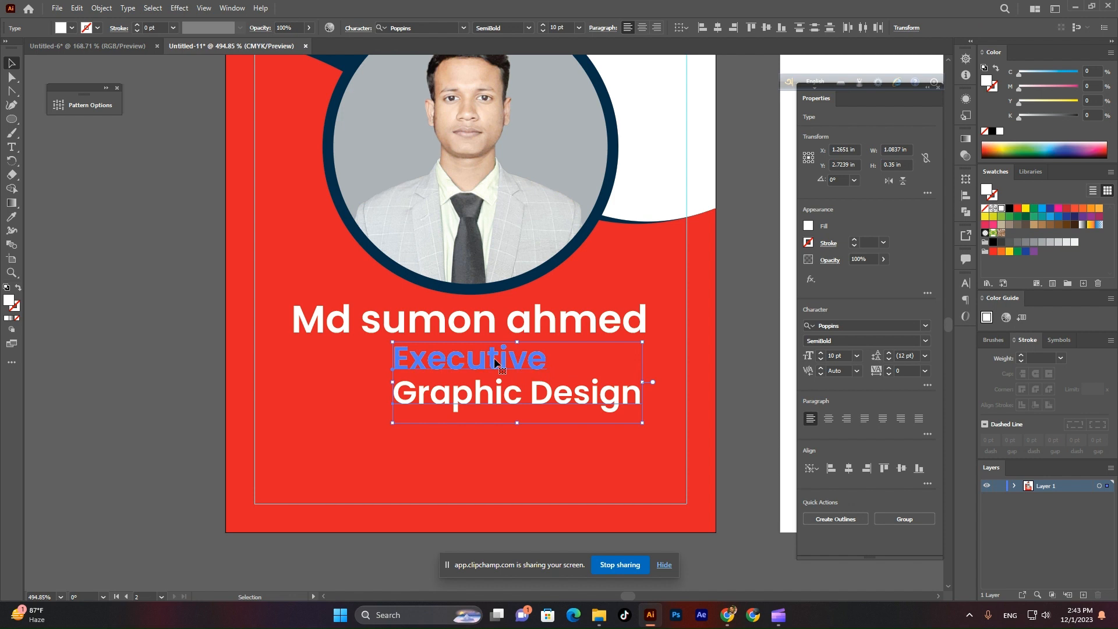
{"action": "left_click", "coordinate": [715, 29]}
{"action": "left_click", "coordinate": [764, 337]}
{"action": "left_click", "coordinate": [532, 378]}
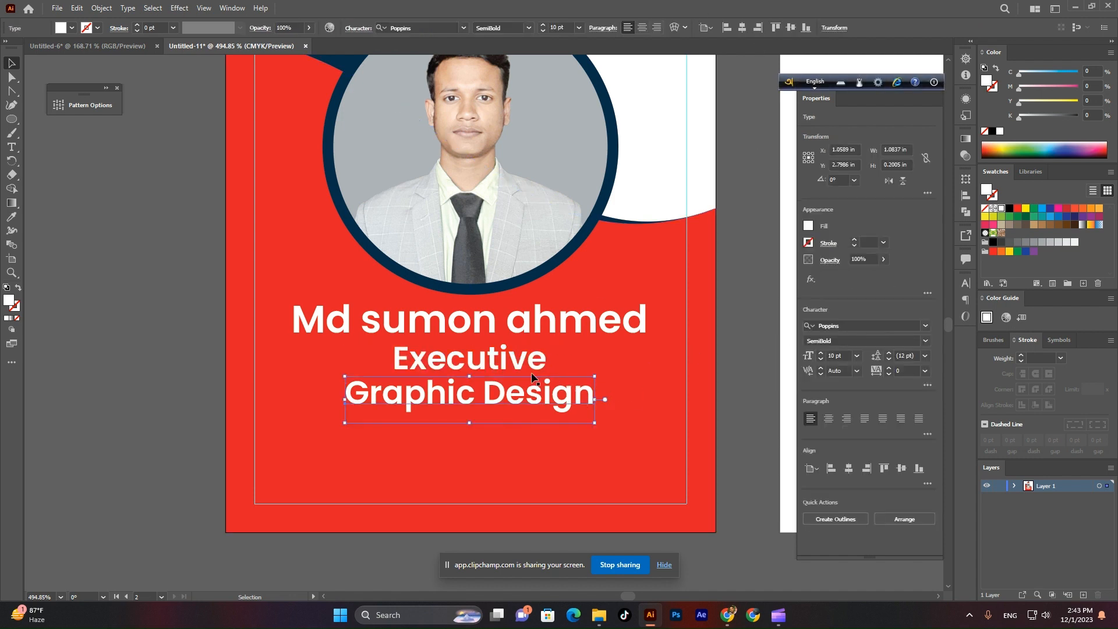
{"action": "left_click", "coordinate": [560, 27]}
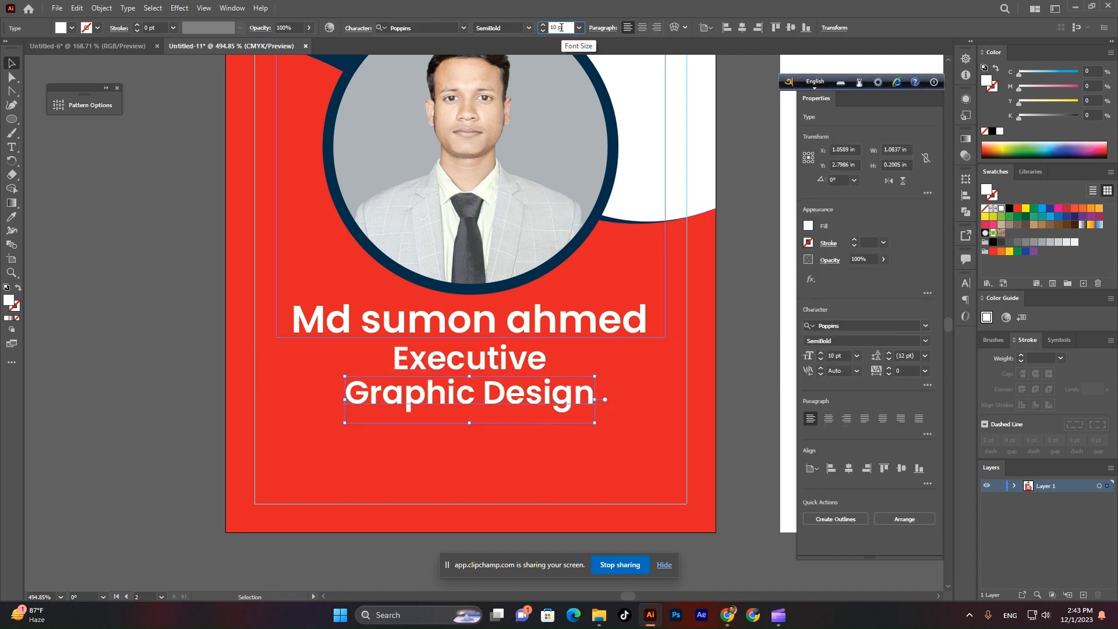
{"action": "key", "text": "Down"}
{"action": "key", "text": "Down"}
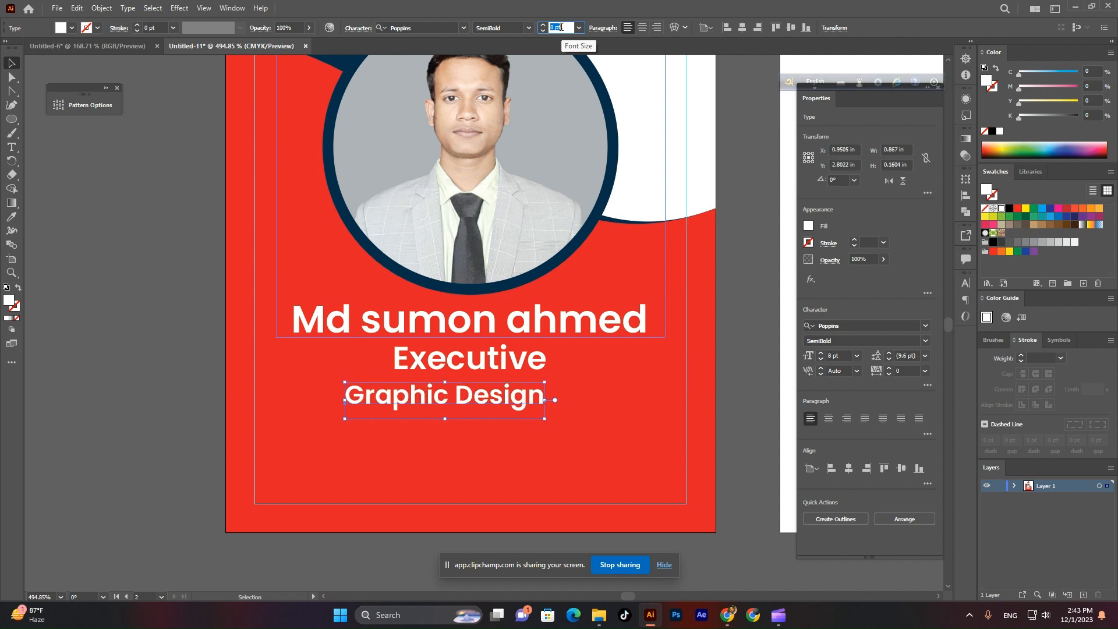
{"action": "key", "text": "Up"}
Horizontally centre Graphic Design against the red card background.
{"action": "left_click", "coordinate": [634, 422], "text": "shift"}
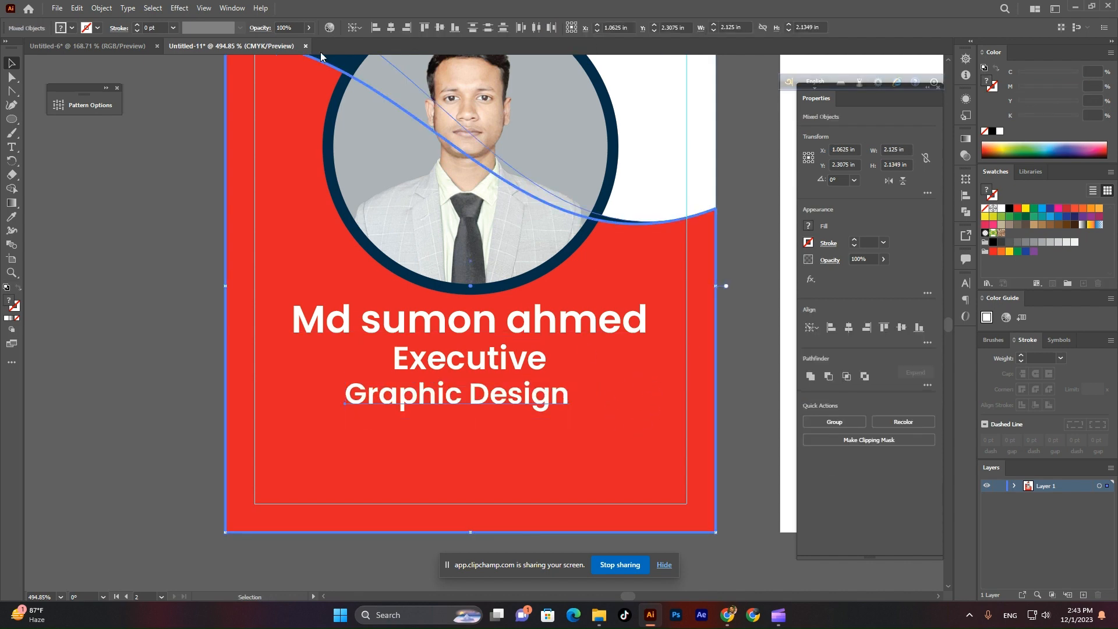
{"action": "left_click", "coordinate": [394, 30]}
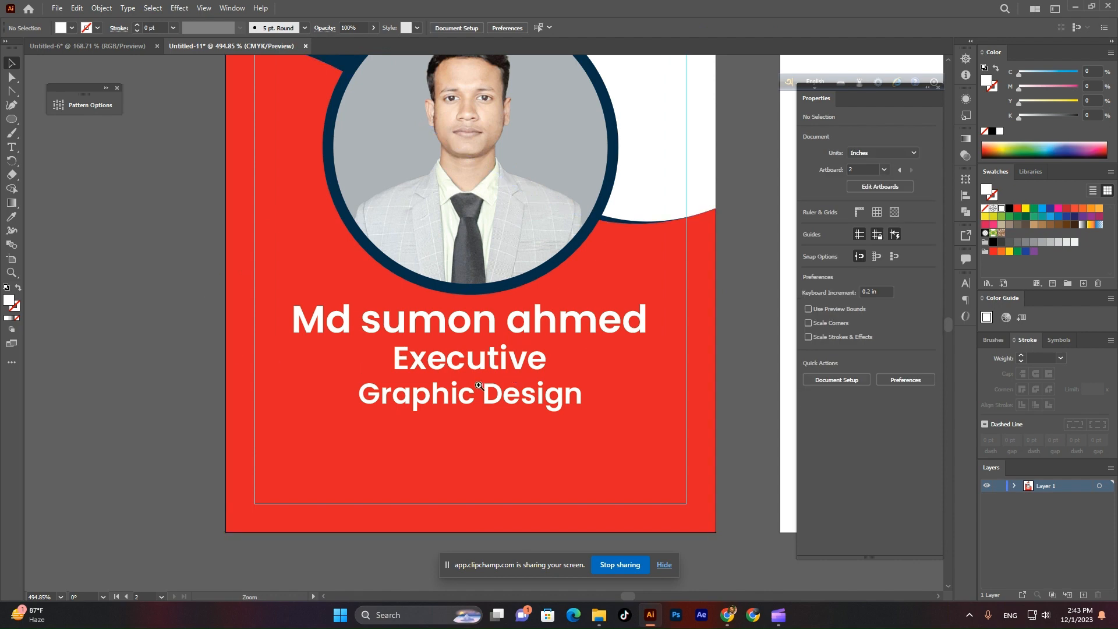
{"action": "left_click", "coordinate": [340, 409], "text": "ctrl+alt"}
{"action": "left_click_drag", "start_coordinate": [341, 409], "coordinate": [442, 451]}
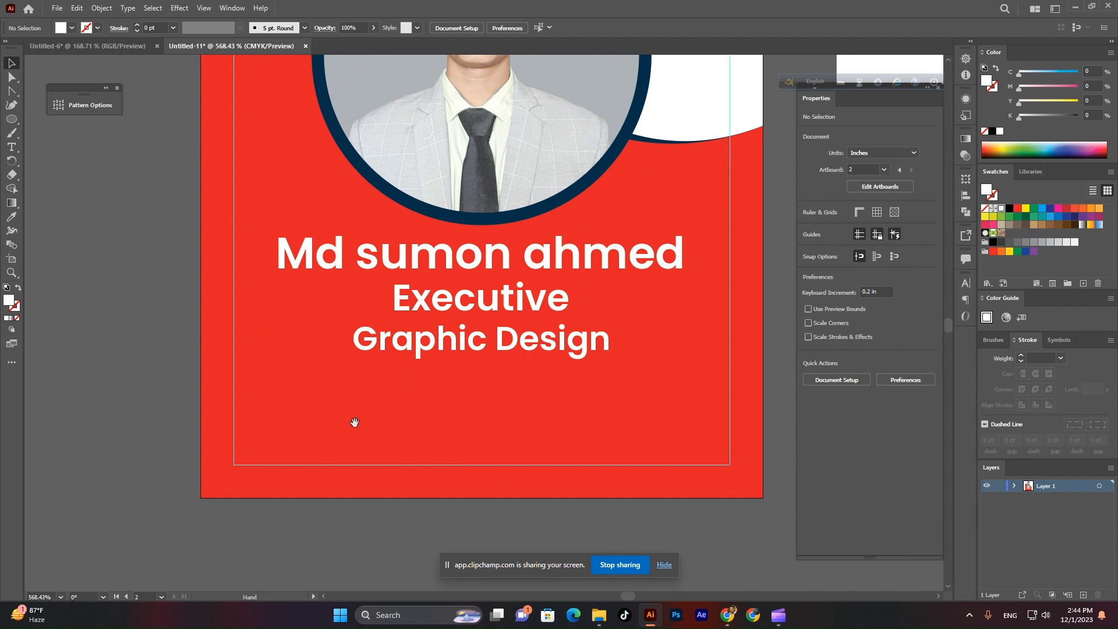
{"action": "left_click_drag", "start_coordinate": [328, 419], "coordinate": [336, 395]}
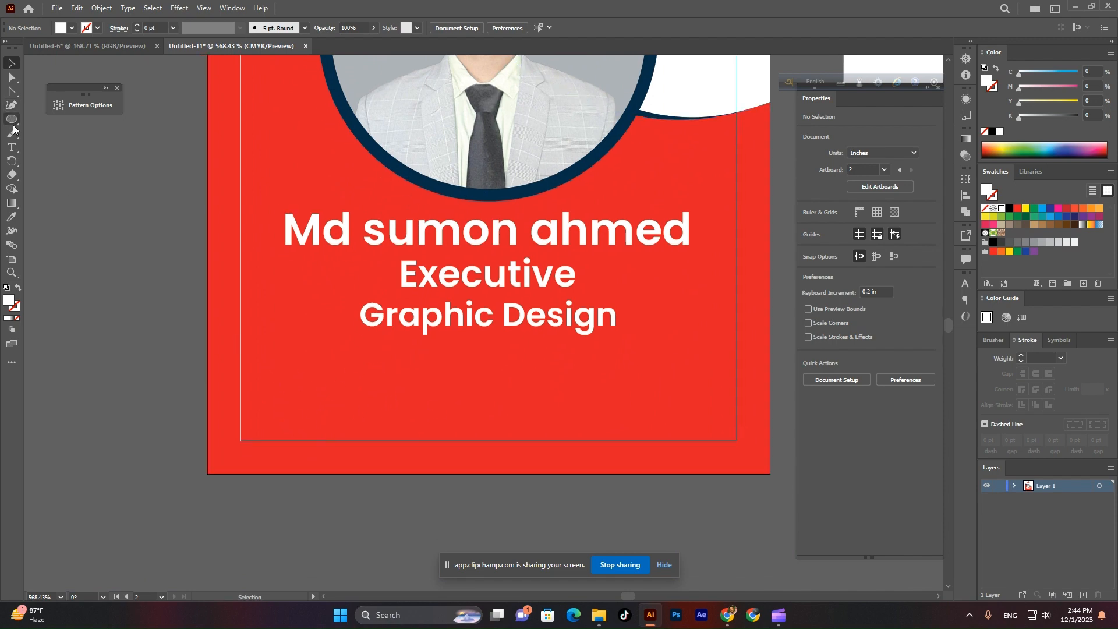
Add an 'id number' line plus a copy below it retyped as 'blood group'.
{"action": "left_click", "coordinate": [16, 149]}
{"action": "left_click", "coordinate": [331, 385]}
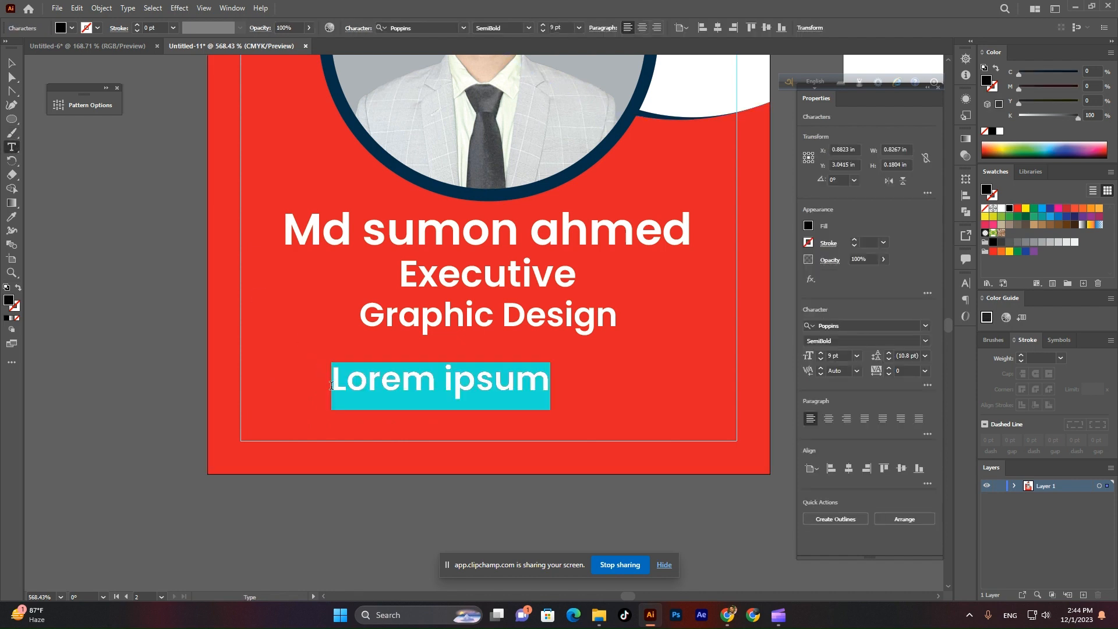
{"action": "type", "text": "id number"}
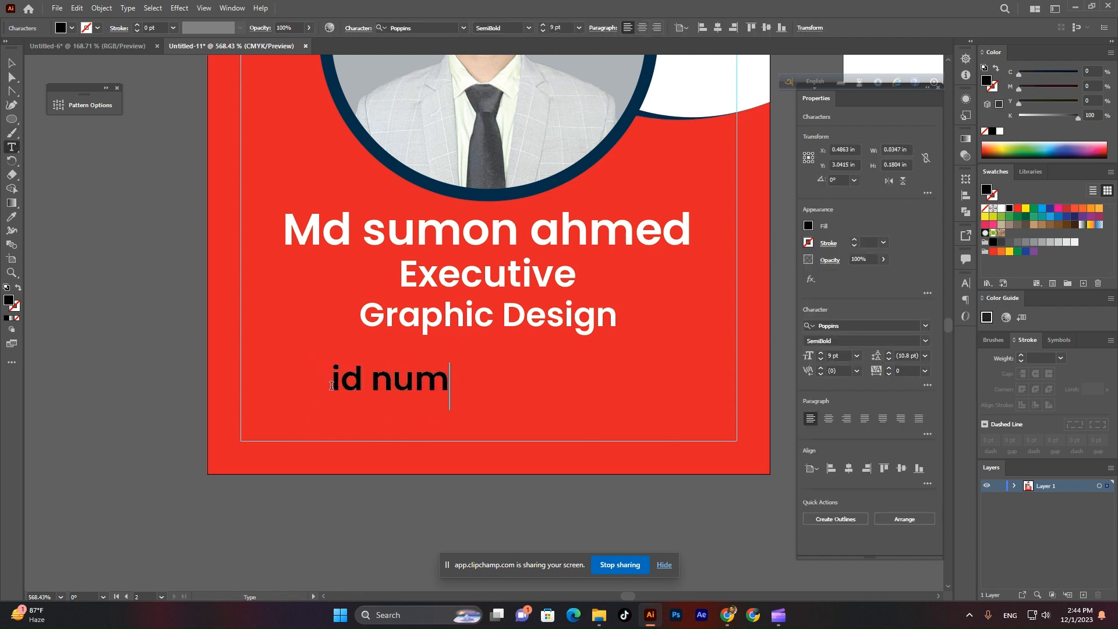
{"action": "left_click", "coordinate": [12, 62]}
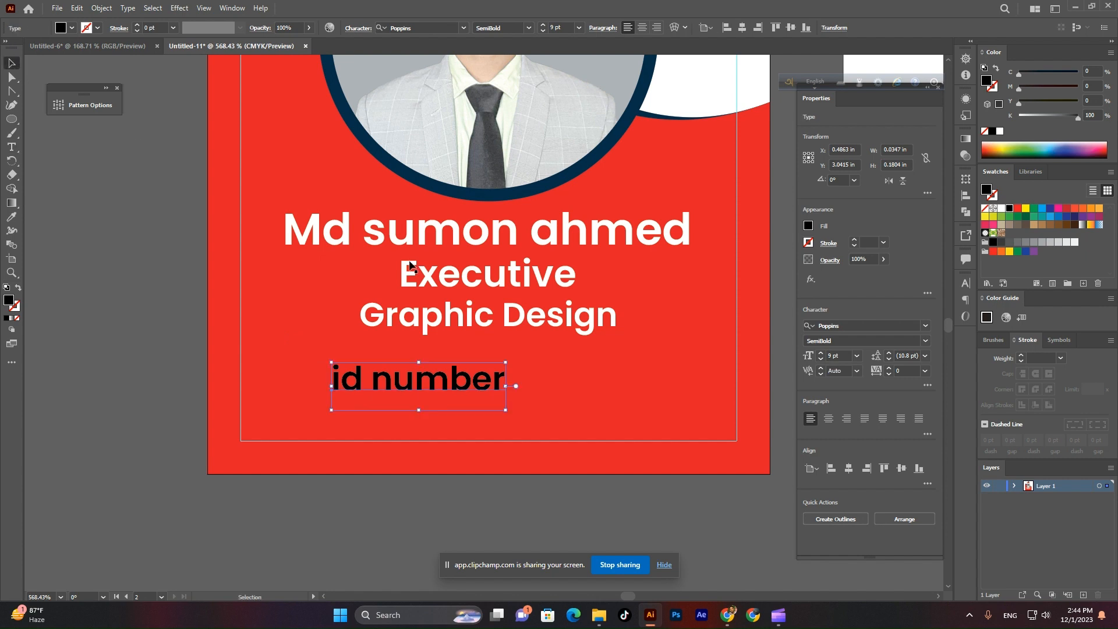
{"action": "left_click_drag", "start_coordinate": [444, 388], "coordinate": [443, 420], "text": "alt"}
{"action": "double_click", "coordinate": [444, 419]}
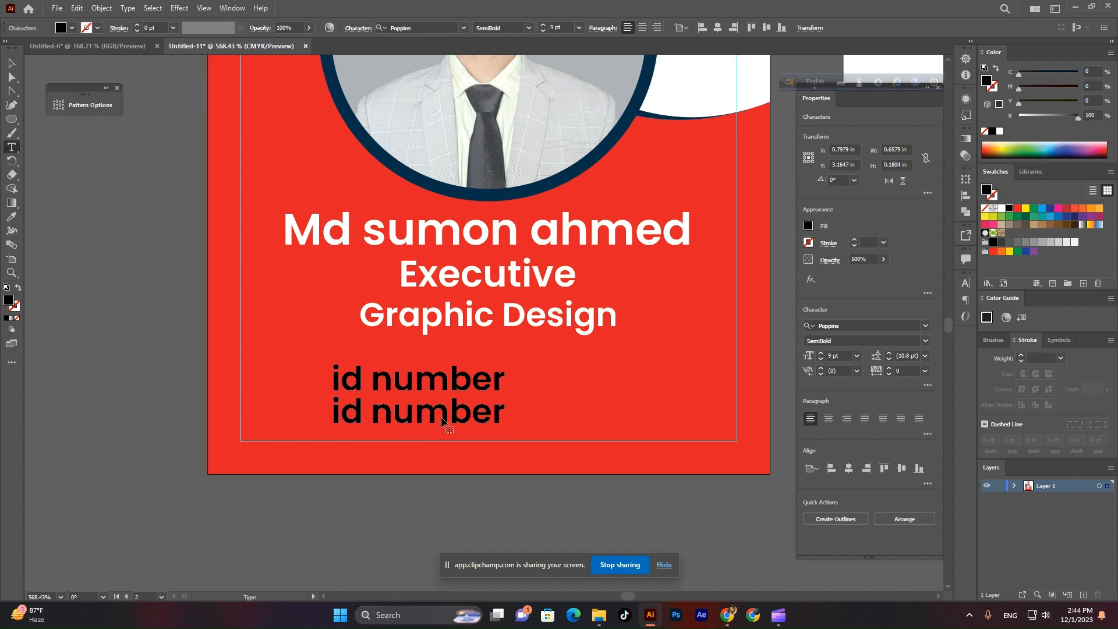
{"action": "key", "text": "ctrl+a"}
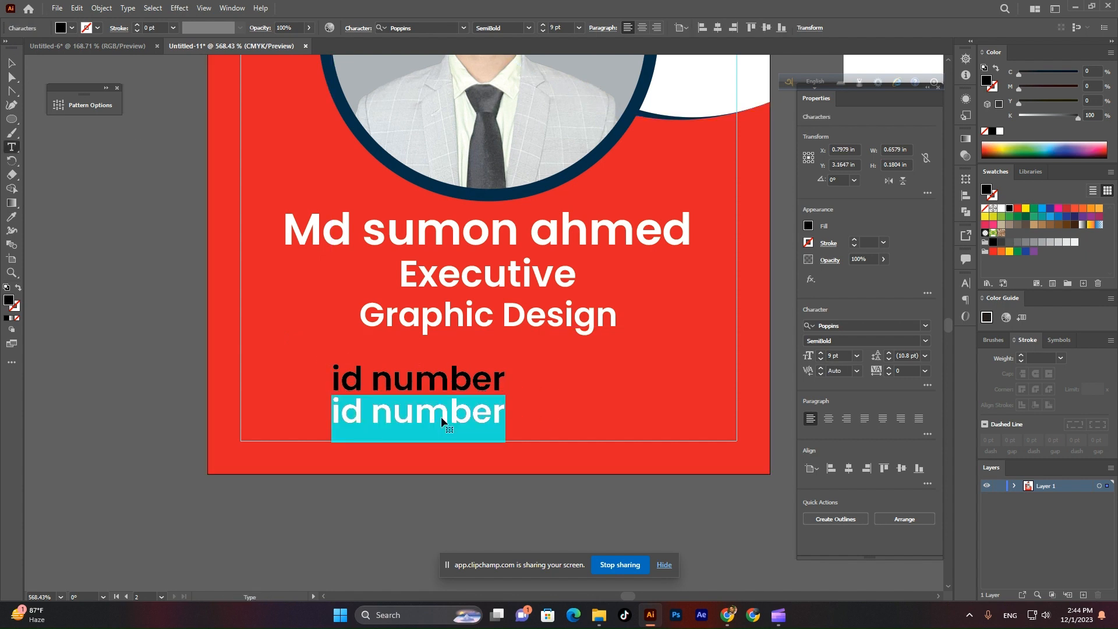
{"action": "type", "text": "blood g"}
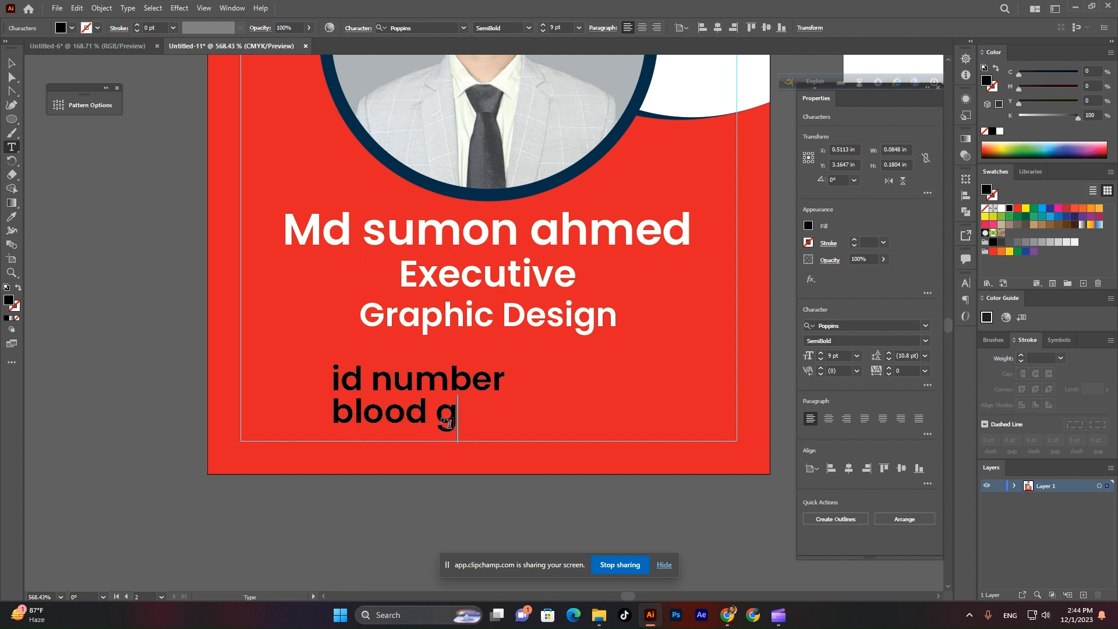
{"action": "type", "text": "roup"}
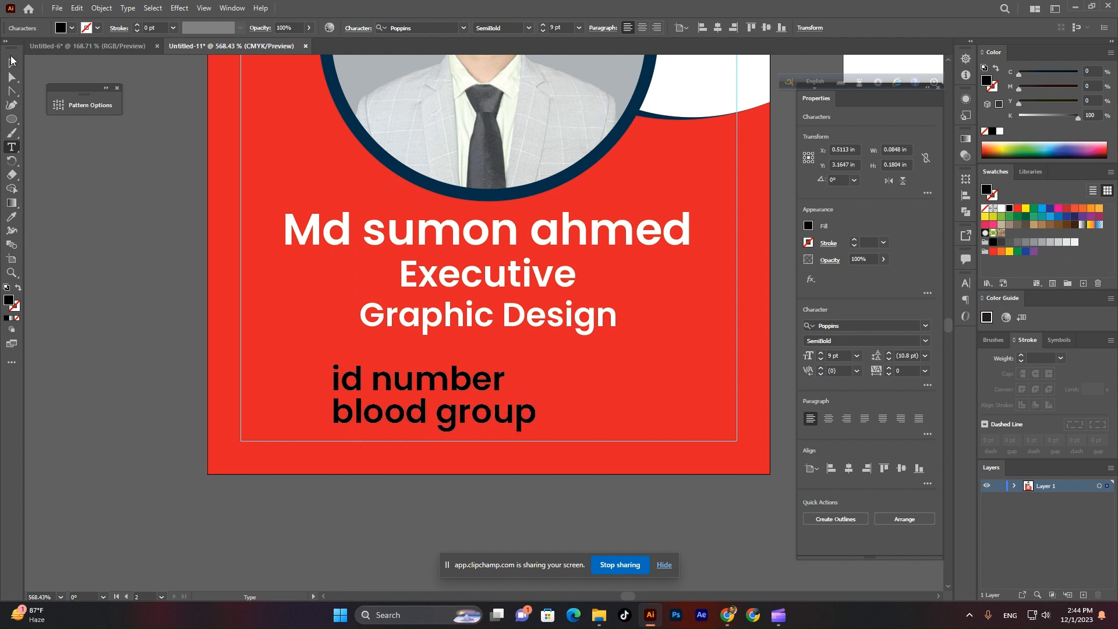
{"action": "left_click", "coordinate": [10, 60]}
Nudge id number upward and convert both label lines to Title Case.
{"action": "left_click", "coordinate": [524, 462]}
{"action": "left_click_drag", "start_coordinate": [498, 381], "coordinate": [468, 377]}
{"action": "left_click", "coordinate": [507, 415], "text": "shift"}
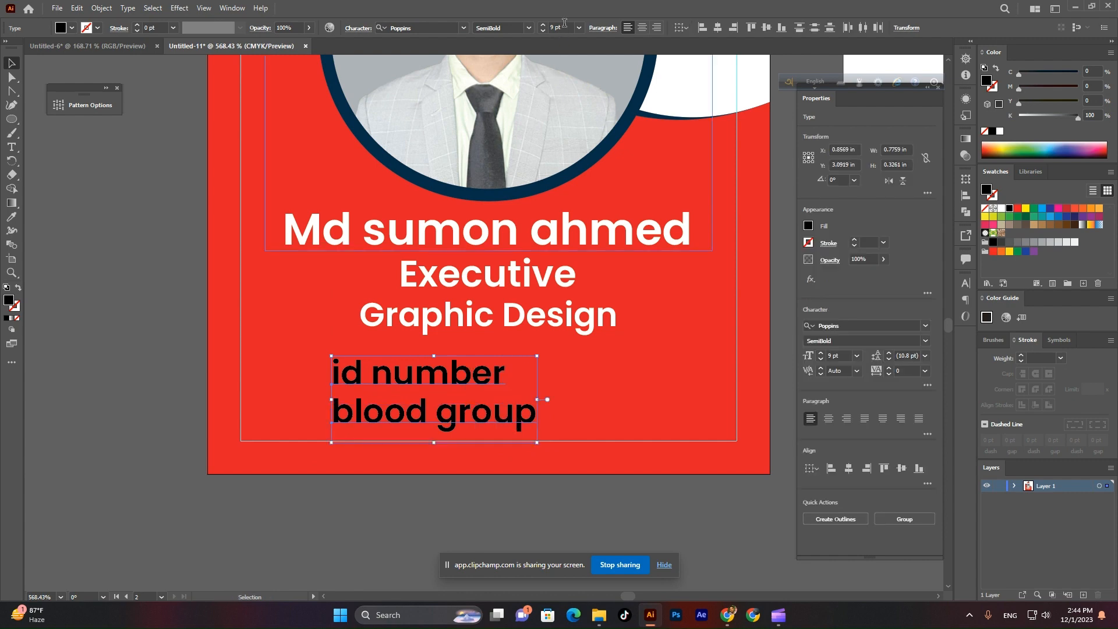
{"action": "scroll", "coordinate": [564, 22], "scroll_direction": "down", "scroll_amount": 1}
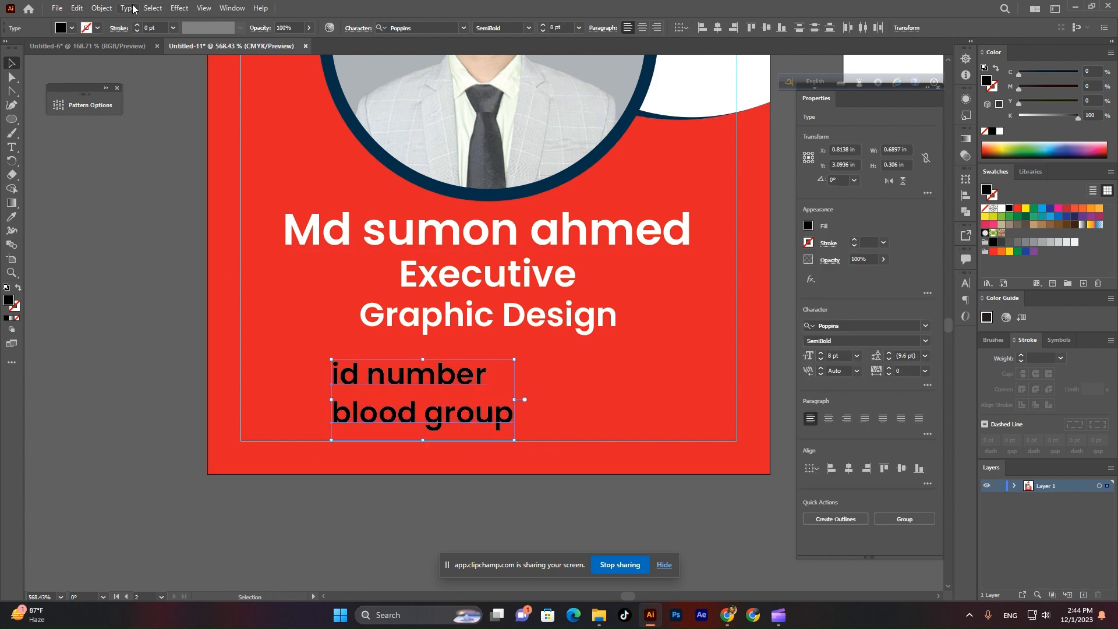
{"action": "left_click", "coordinate": [128, 8]}
{"action": "mouse_move", "coordinate": [158, 197]}
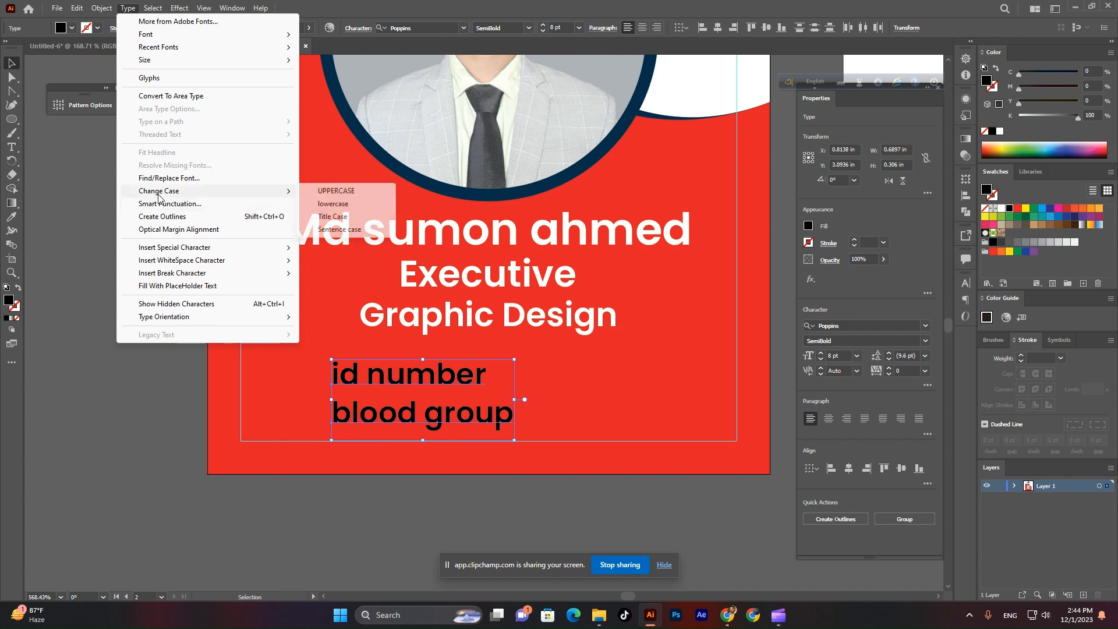
{"action": "left_click", "coordinate": [333, 216]}
Move the Id Number and Blood Group labels left toward the margin and fill them white.
{"action": "left_click", "coordinate": [279, 374]}
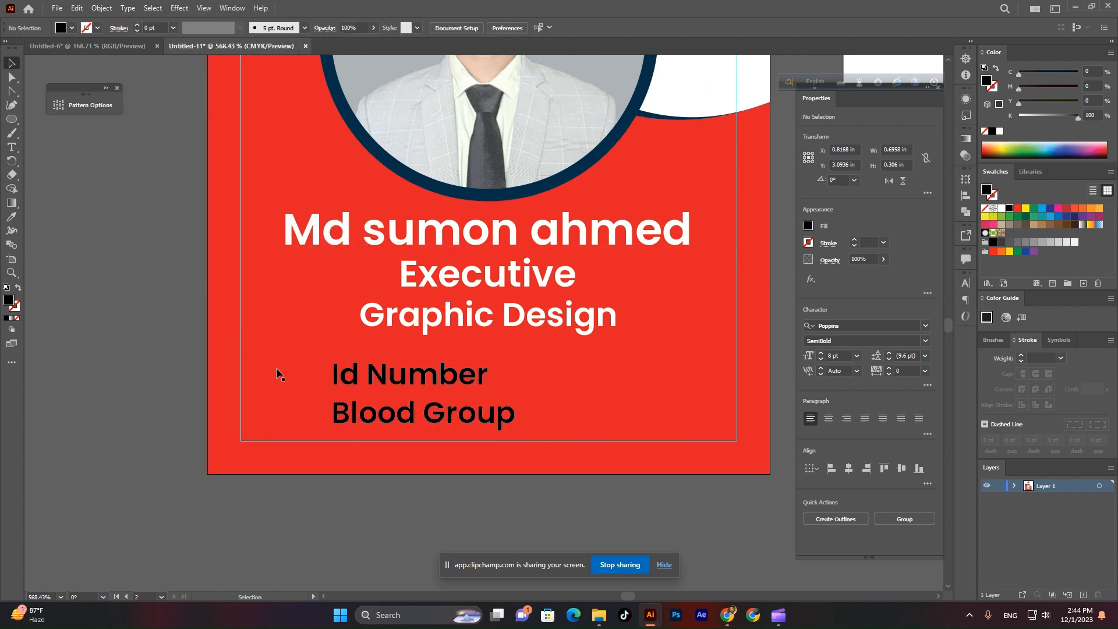
{"action": "scroll", "coordinate": [358, 451], "scroll_direction": "up", "scroll_amount": 2}
{"action": "left_click", "coordinate": [443, 339]}
{"action": "left_click_drag", "start_coordinate": [443, 338], "coordinate": [310, 320]}
{"action": "left_click", "coordinate": [71, 28]}
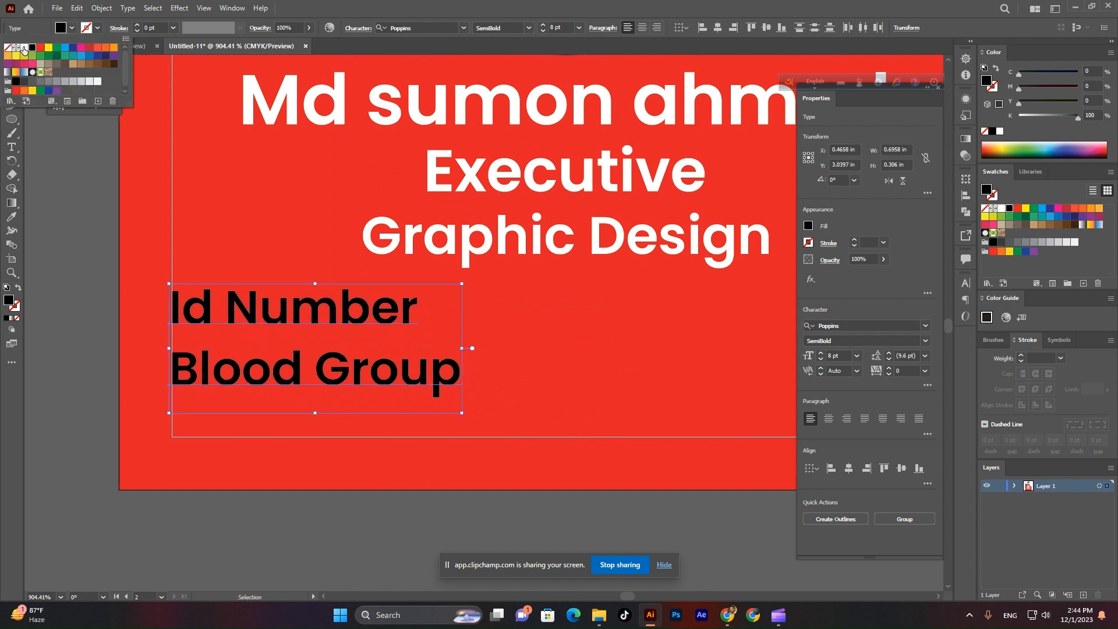
{"action": "left_click", "coordinate": [23, 49]}
{"action": "key", "text": "Escape"}
Type a colon to the right of the Id Number label.
{"action": "left_click", "coordinate": [59, 400]}
{"action": "scroll", "coordinate": [363, 433], "scroll_direction": "down", "scroll_amount": 2}
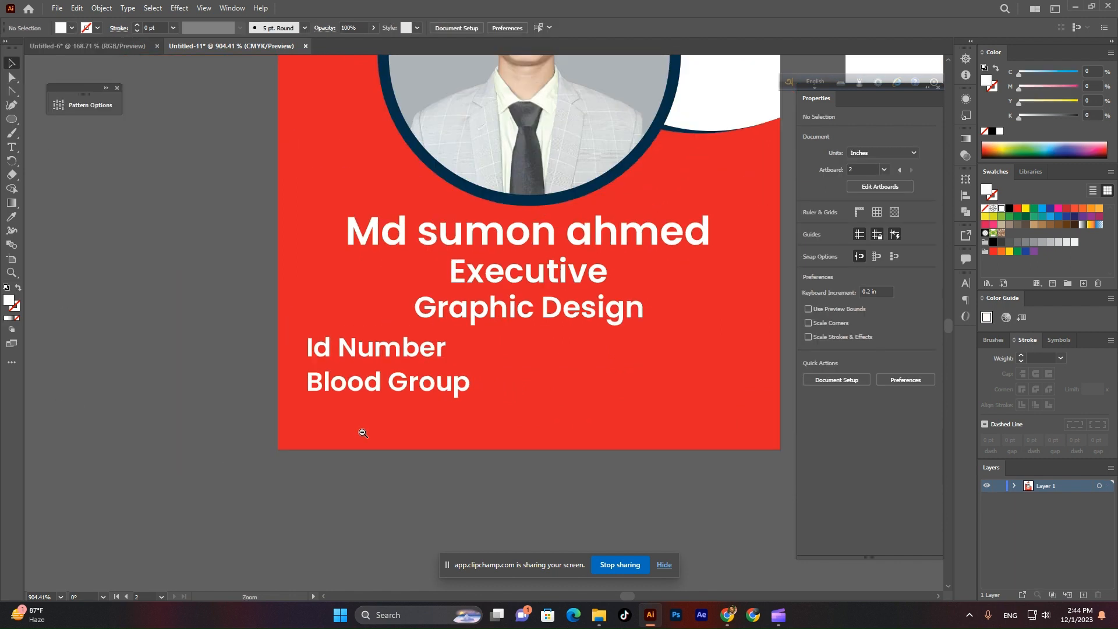
{"action": "scroll", "coordinate": [363, 433], "scroll_direction": "down", "scroll_amount": 2}
{"action": "scroll", "coordinate": [536, 392], "scroll_direction": "up", "scroll_amount": 3}
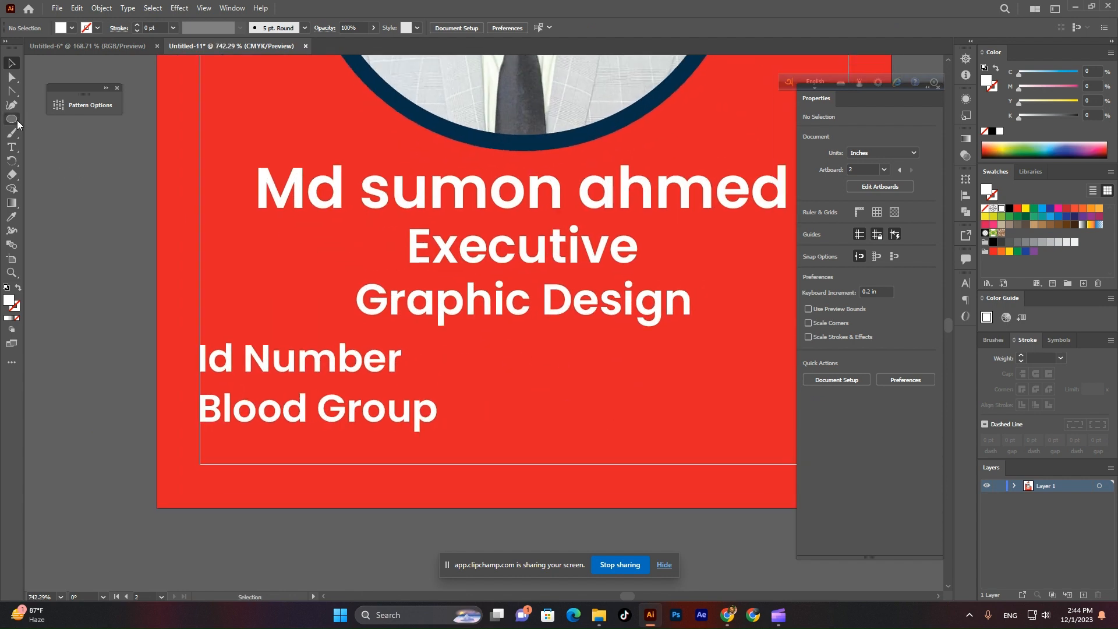
{"action": "left_click", "coordinate": [12, 147]}
{"action": "left_click", "coordinate": [451, 379]}
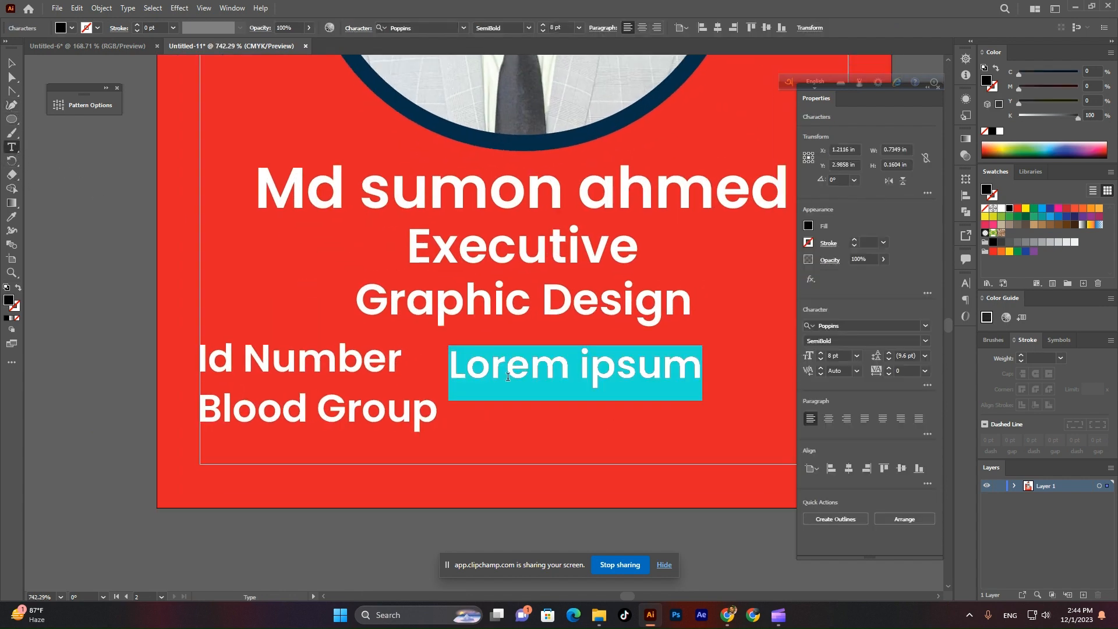
{"action": "key", "text": "BackSpace"}
{"action": "left_click", "coordinate": [12, 62]}
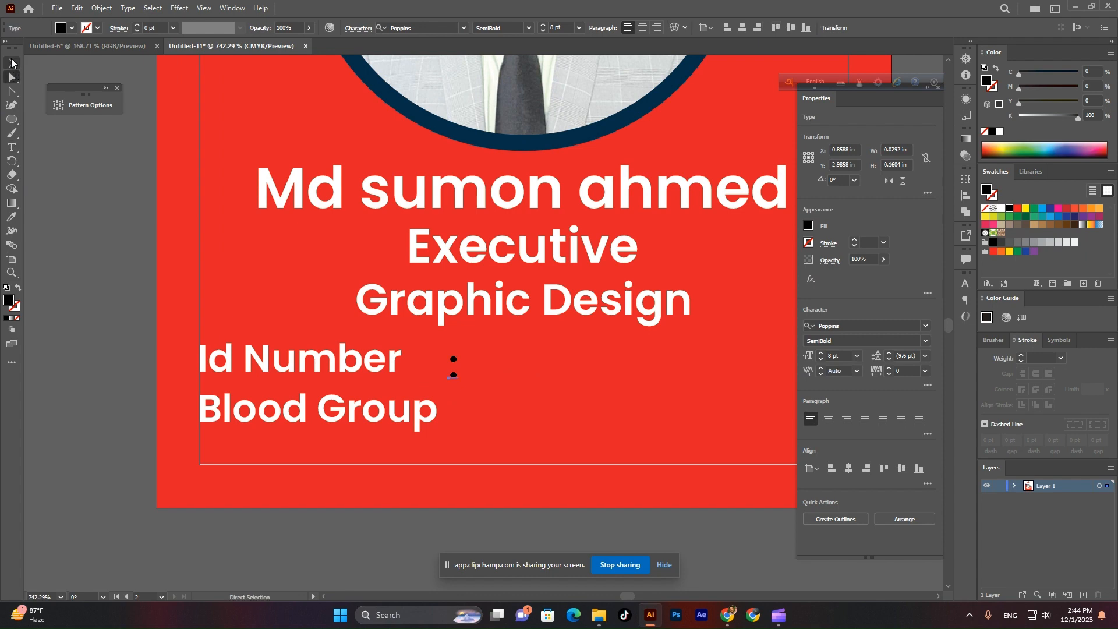
Align the colon vertically with 'Number' as the key object.
{"action": "left_click", "coordinate": [442, 405]}
{"action": "scroll", "coordinate": [441, 405], "scroll_direction": "up", "scroll_amount": 2}
{"action": "left_click_drag", "start_coordinate": [460, 344], "coordinate": [369, 317]}
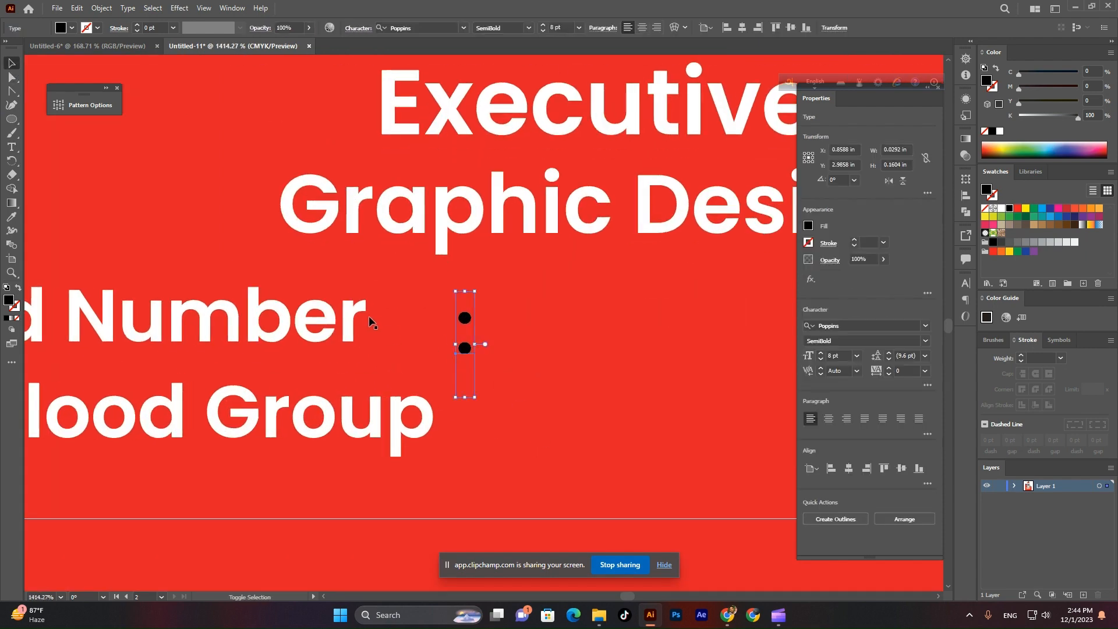
{"action": "left_click", "coordinate": [354, 313]}
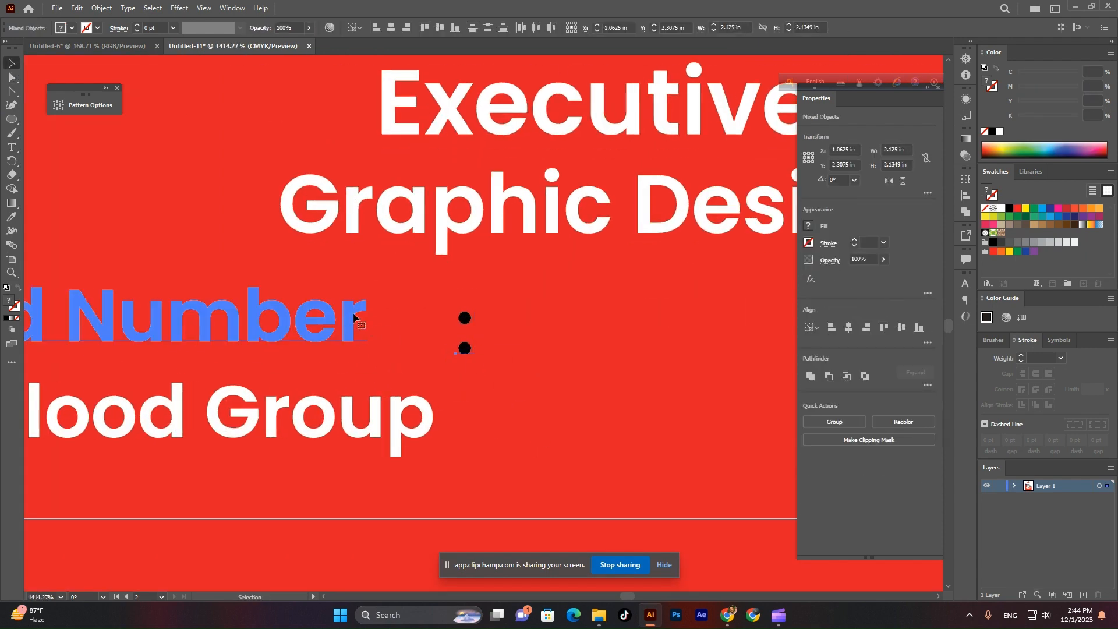
{"action": "left_click", "coordinate": [441, 28]}
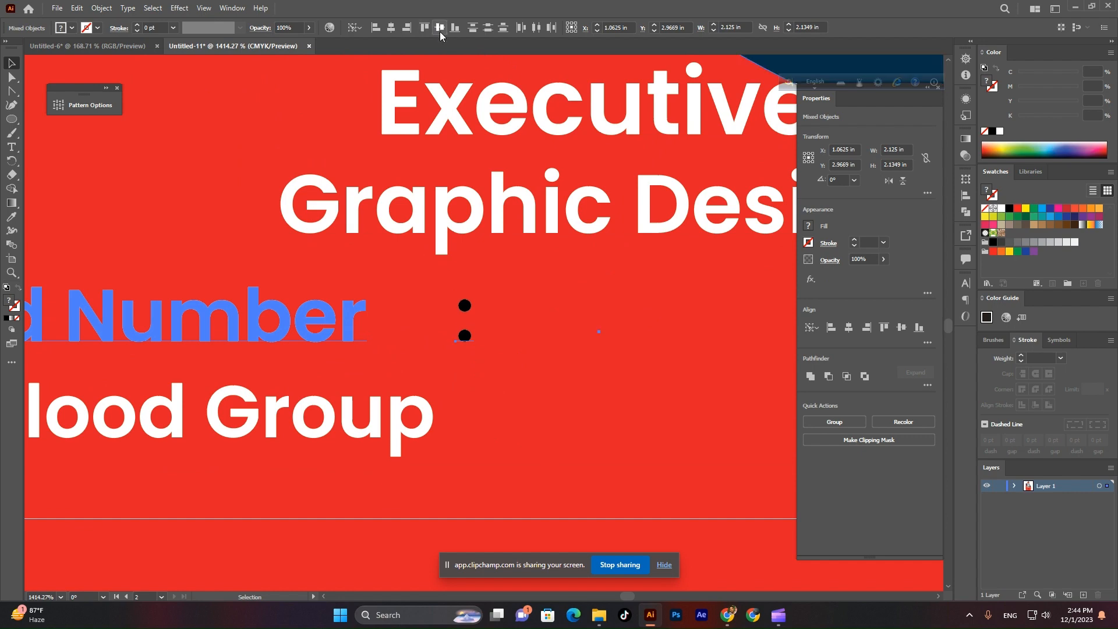
{"action": "scroll", "coordinate": [528, 275], "scroll_direction": "down", "scroll_amount": 5}
{"action": "left_click", "coordinate": [240, 314]}
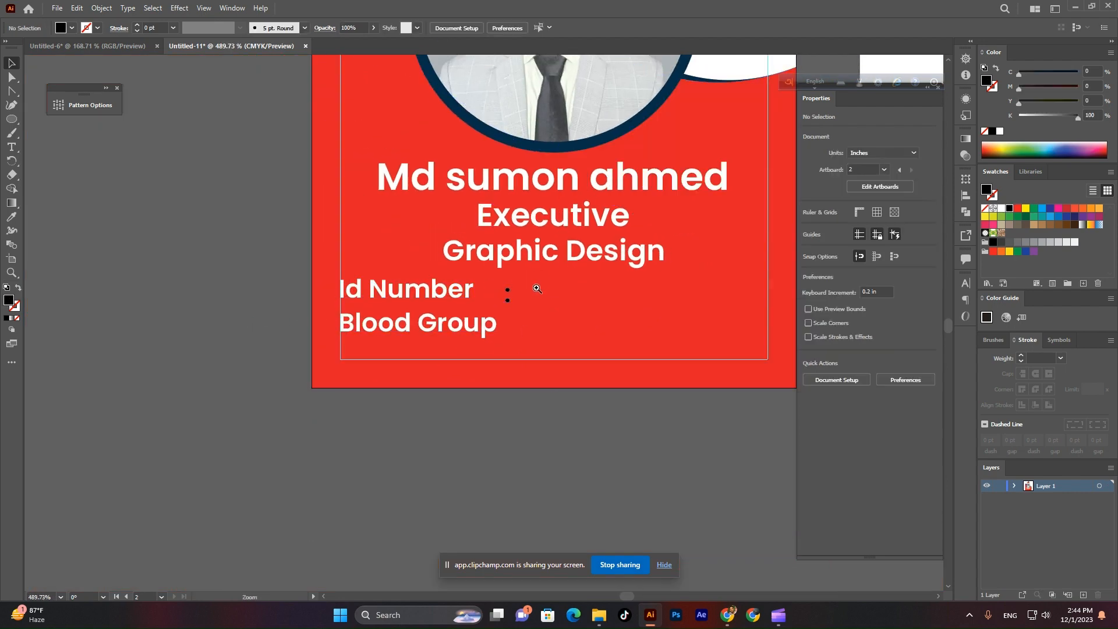
Re-centre the colon vertically on 'Number' as the key object.
{"action": "scroll", "coordinate": [530, 287], "scroll_direction": "up", "scroll_amount": 5}
{"action": "left_click", "coordinate": [446, 294]}
{"action": "left_click", "coordinate": [324, 292], "text": "shift"}
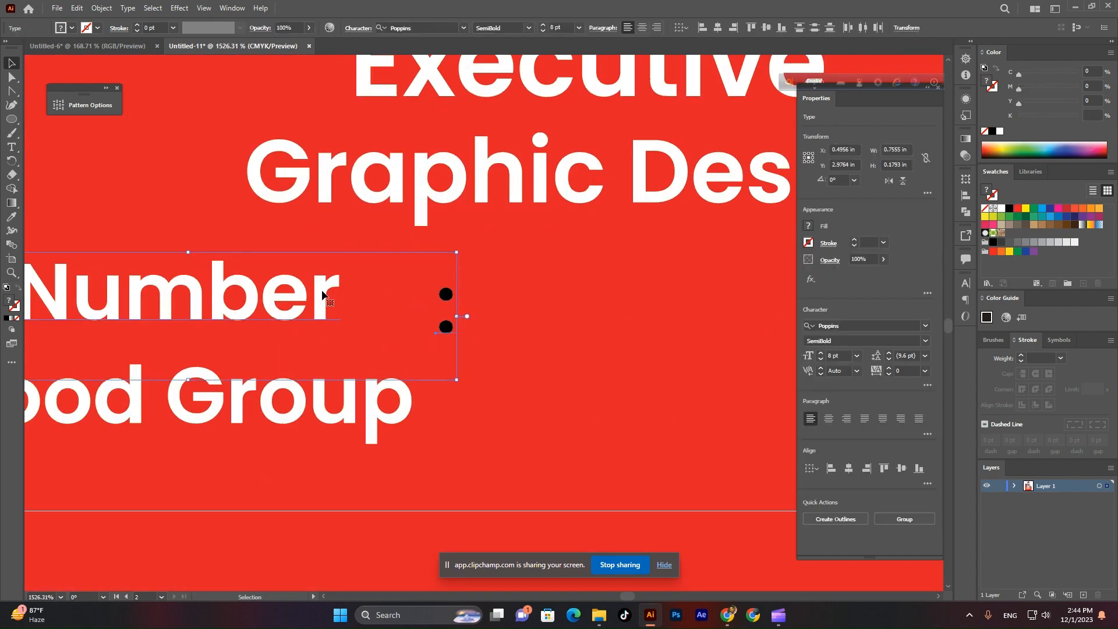
{"action": "left_click", "coordinate": [324, 292]}
{"action": "left_click", "coordinate": [766, 28]}
{"action": "scroll", "coordinate": [692, 108], "scroll_direction": "down", "scroll_amount": 5}
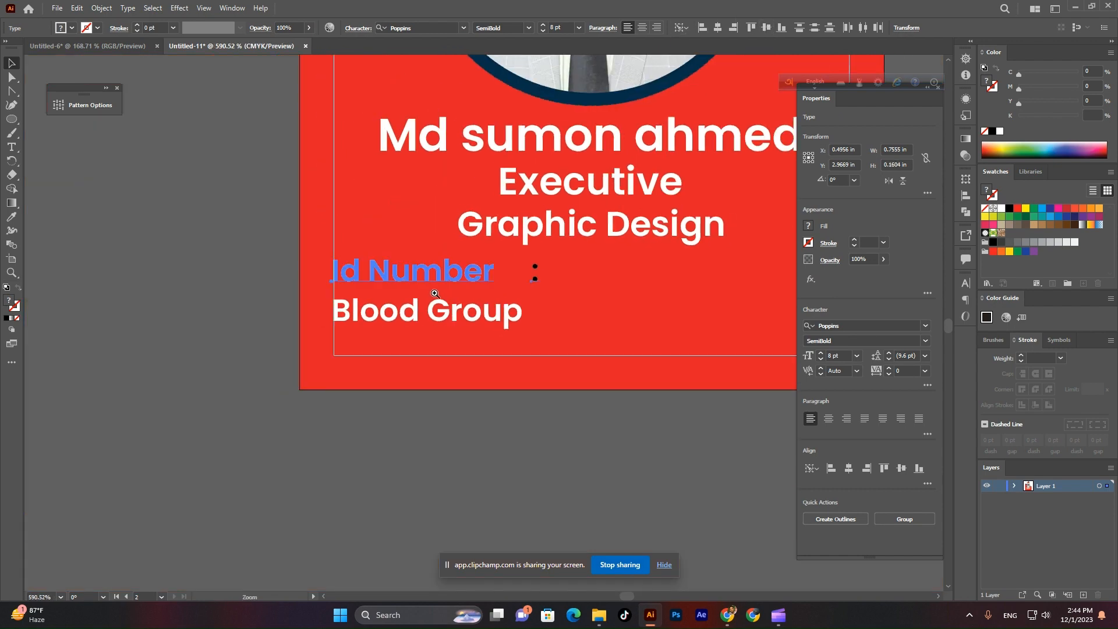
{"action": "left_click", "coordinate": [532, 285]}
{"action": "scroll", "coordinate": [621, 352], "scroll_direction": "up", "scroll_amount": 3}
Alt-drag a copy of the colon beside Blood Group and fill both colons white.
{"action": "left_click", "coordinate": [483, 261]}
{"action": "left_click_drag", "start_coordinate": [483, 262], "coordinate": [484, 336]}
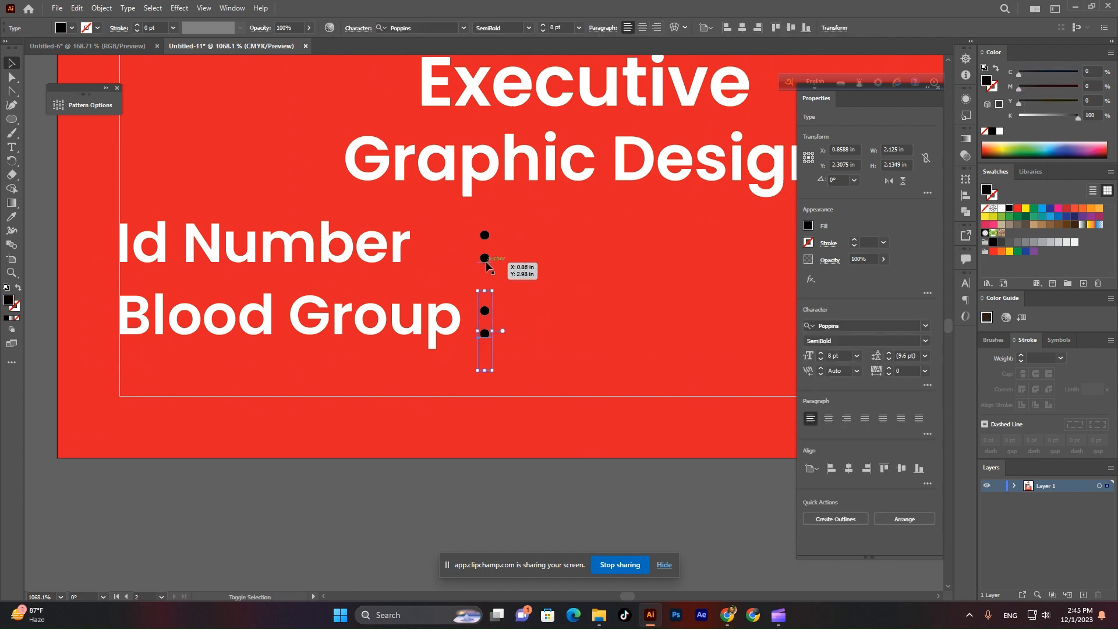
{"action": "left_click", "coordinate": [485, 257], "text": "shift"}
{"action": "left_click", "coordinate": [73, 28]}
{"action": "left_click", "coordinate": [26, 52]}
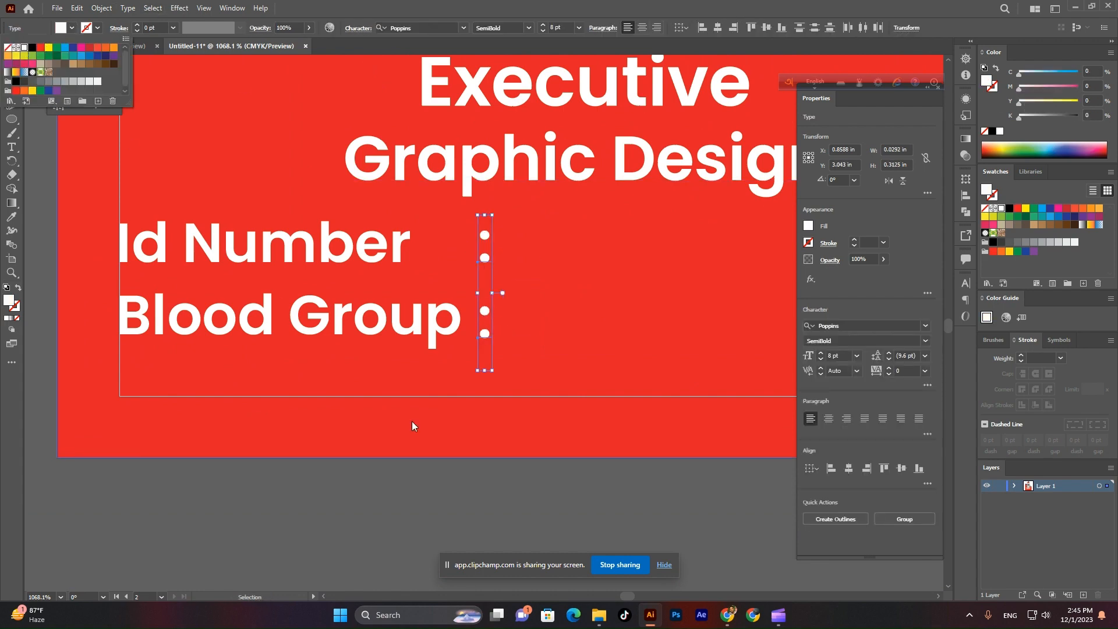
{"action": "left_click", "coordinate": [494, 499]}
{"action": "scroll", "coordinate": [447, 441], "scroll_direction": "down", "scroll_amount": 3}
{"action": "scroll", "coordinate": [447, 441], "scroll_direction": "down", "scroll_amount": 2}
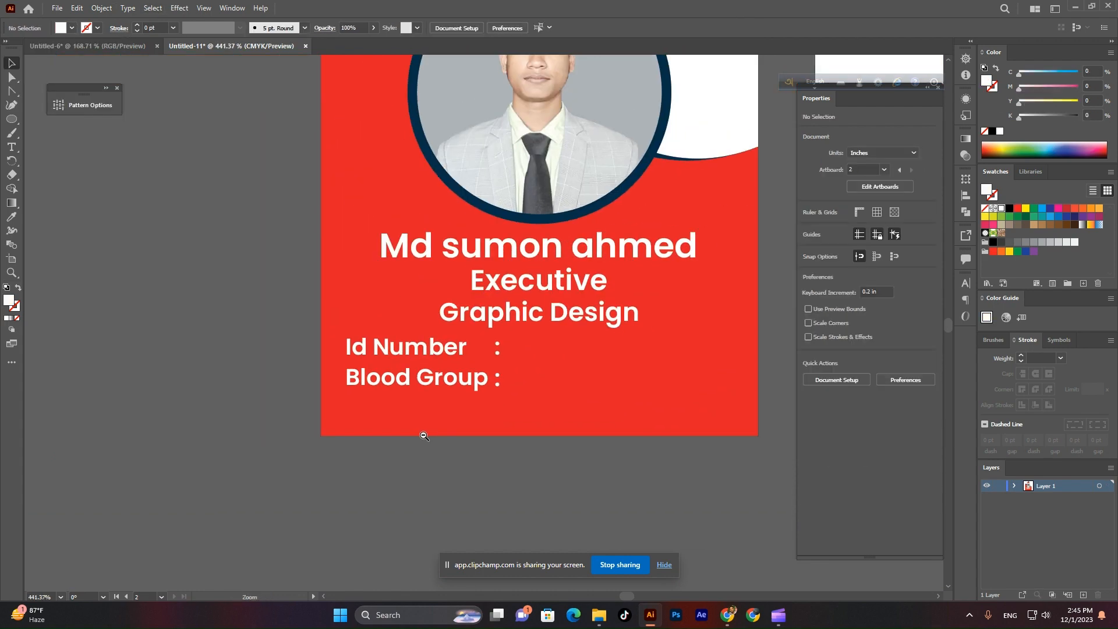
{"action": "scroll", "coordinate": [448, 441], "scroll_direction": "up", "scroll_amount": 3}
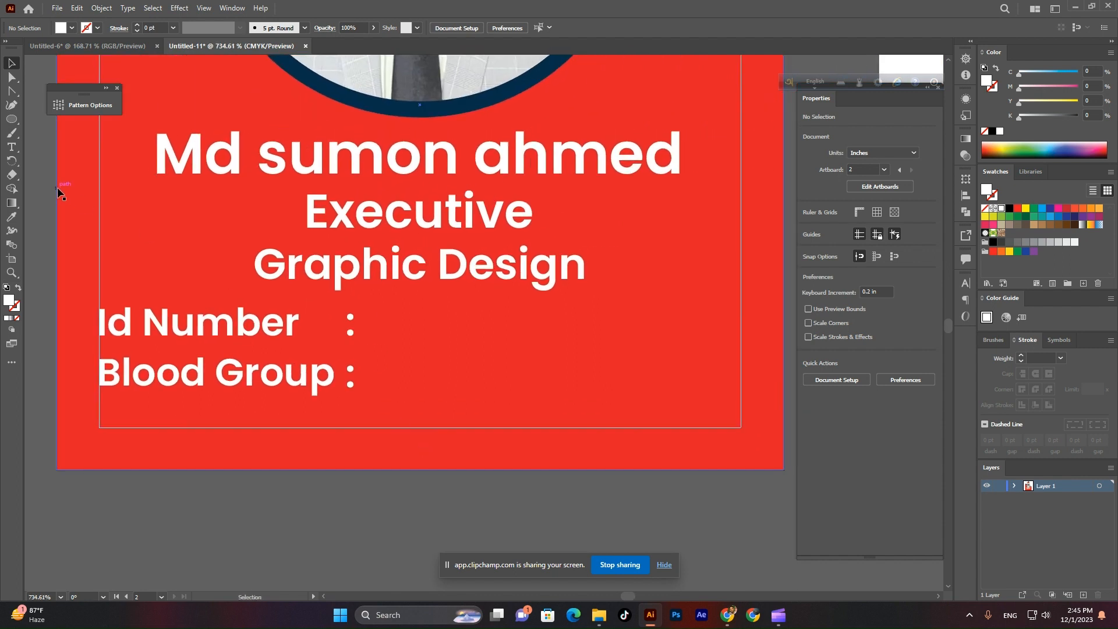
{"action": "left_click", "coordinate": [11, 147]}
Type XG-123456, move it beside the Id Number colon and fill it white.
{"action": "left_click", "coordinate": [487, 334]}
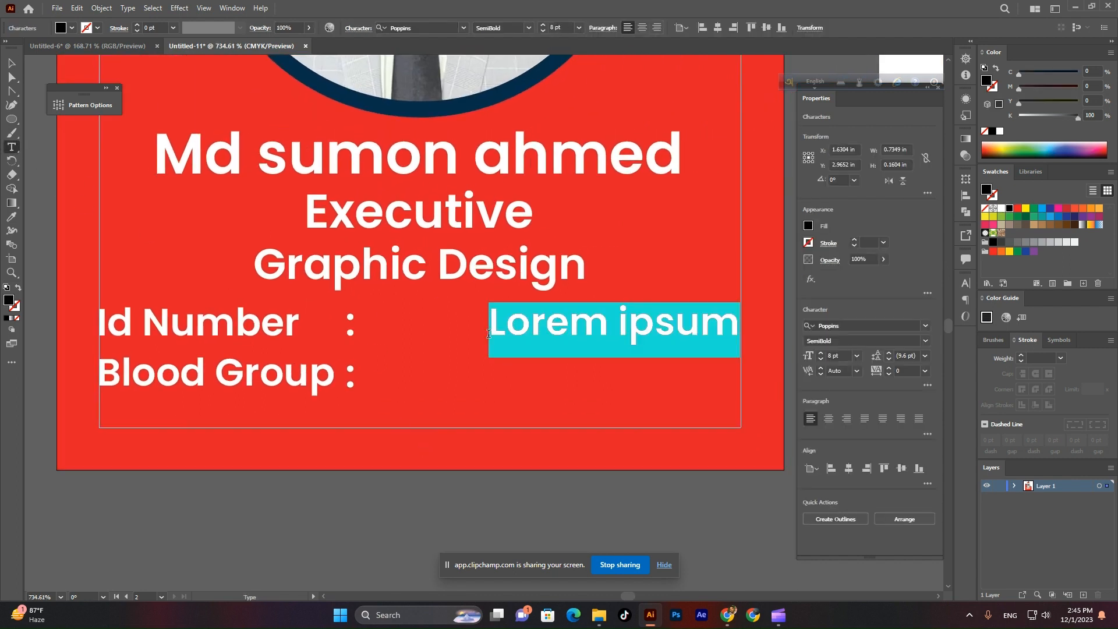
{"action": "type", "text": "X"}
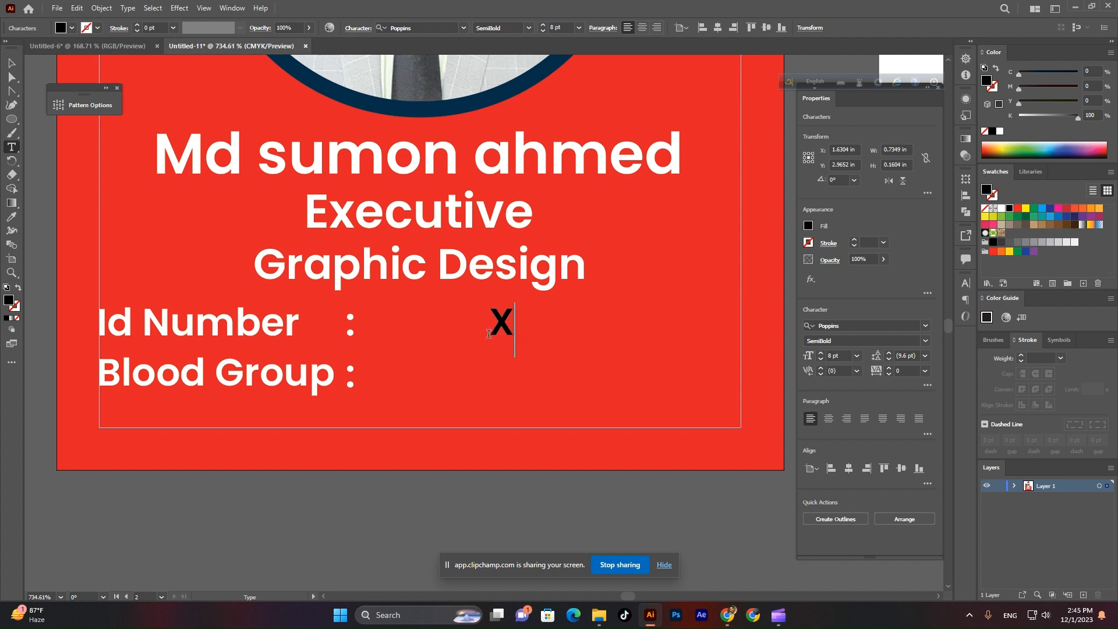
{"action": "type", "text": "G"}
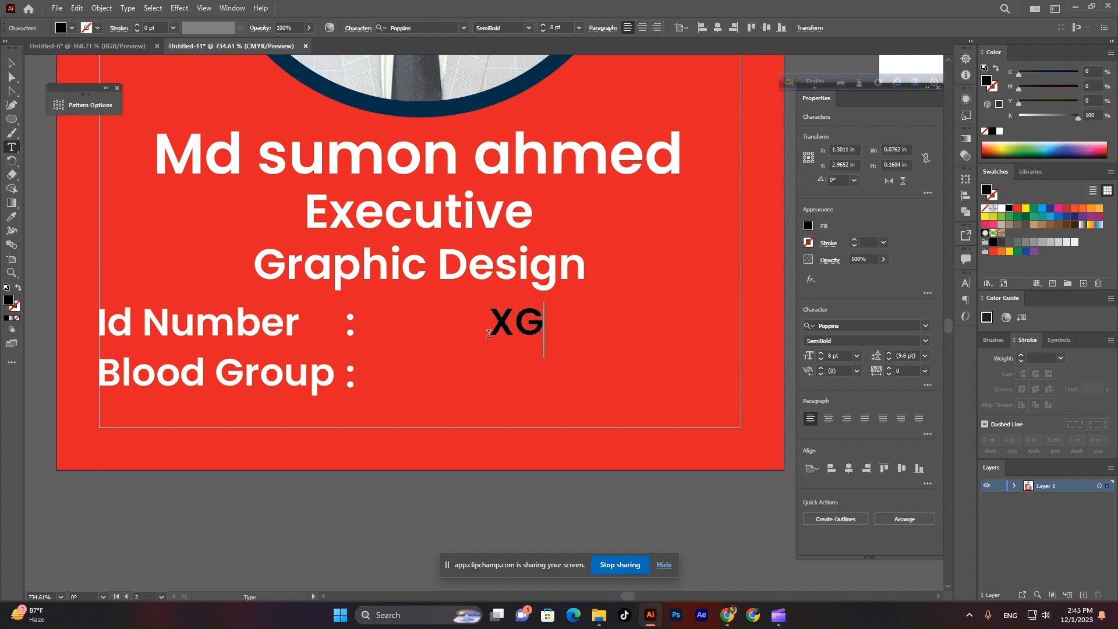
{"action": "type", "text": "-123456"}
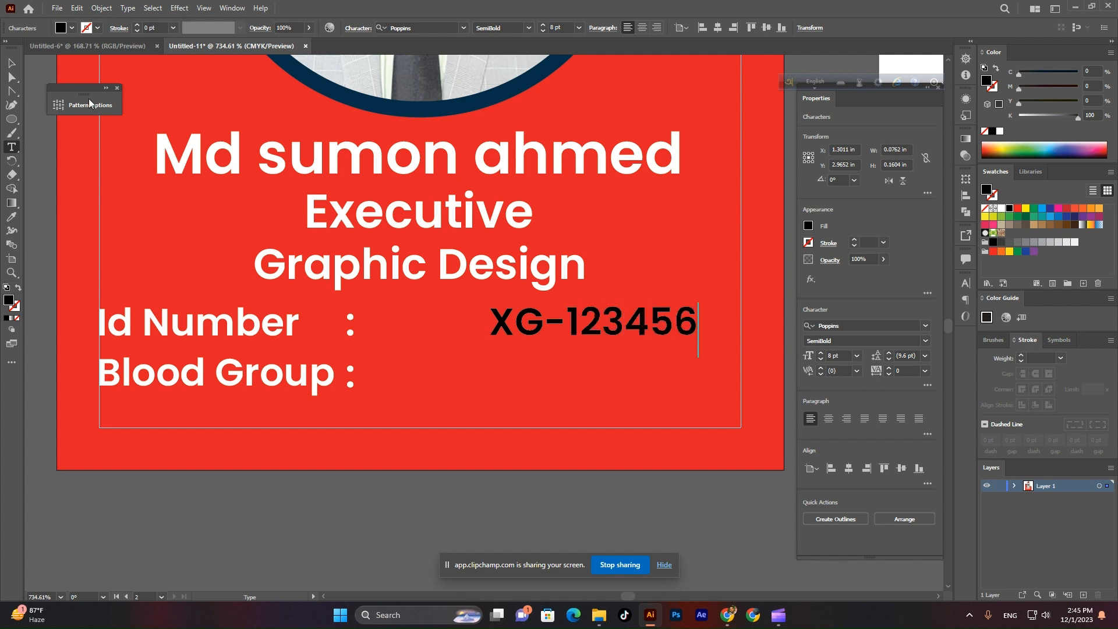
{"action": "left_click", "coordinate": [12, 62]}
{"action": "left_click_drag", "start_coordinate": [591, 329], "coordinate": [483, 331]}
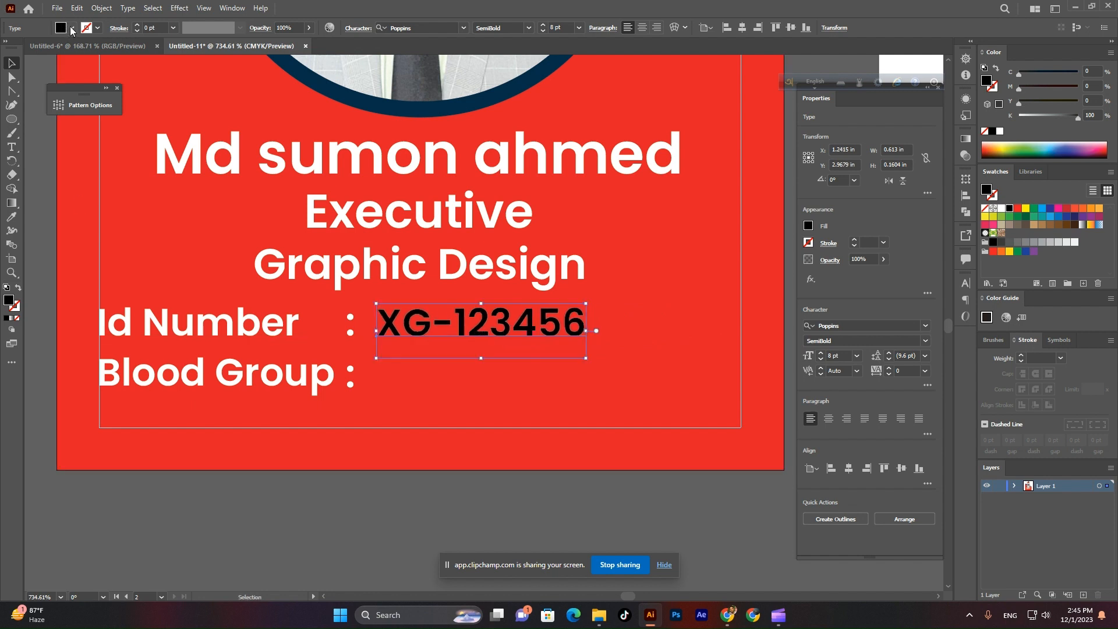
{"action": "left_click", "coordinate": [71, 28]}
{"action": "left_click", "coordinate": [24, 47]}
{"action": "left_click", "coordinate": [477, 522]}
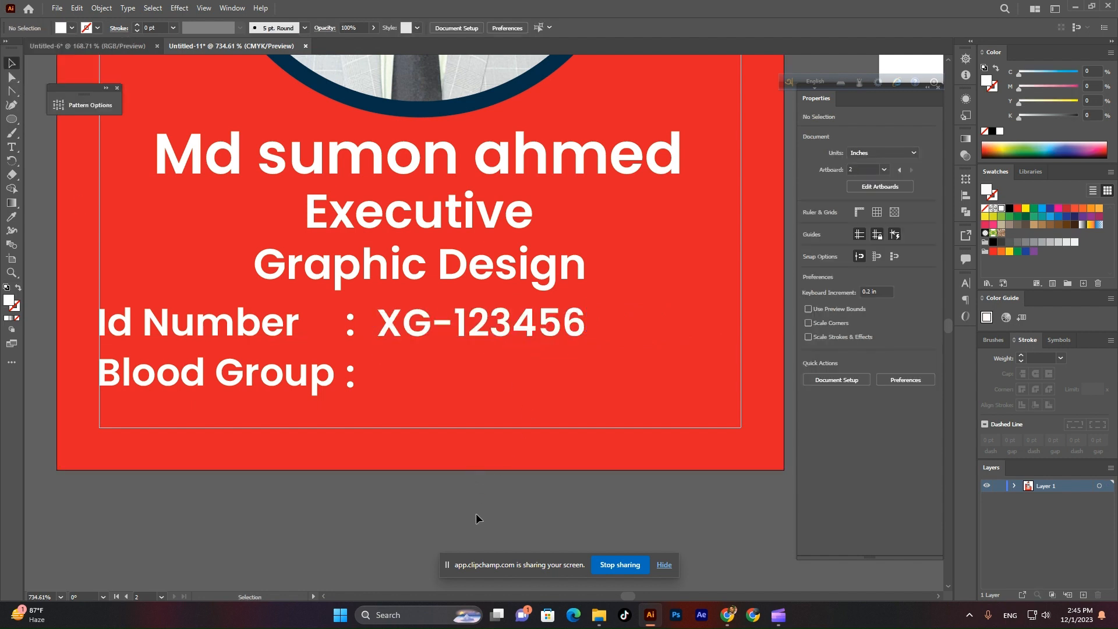
{"action": "left_click_drag", "start_coordinate": [476, 513], "coordinate": [578, 477]}
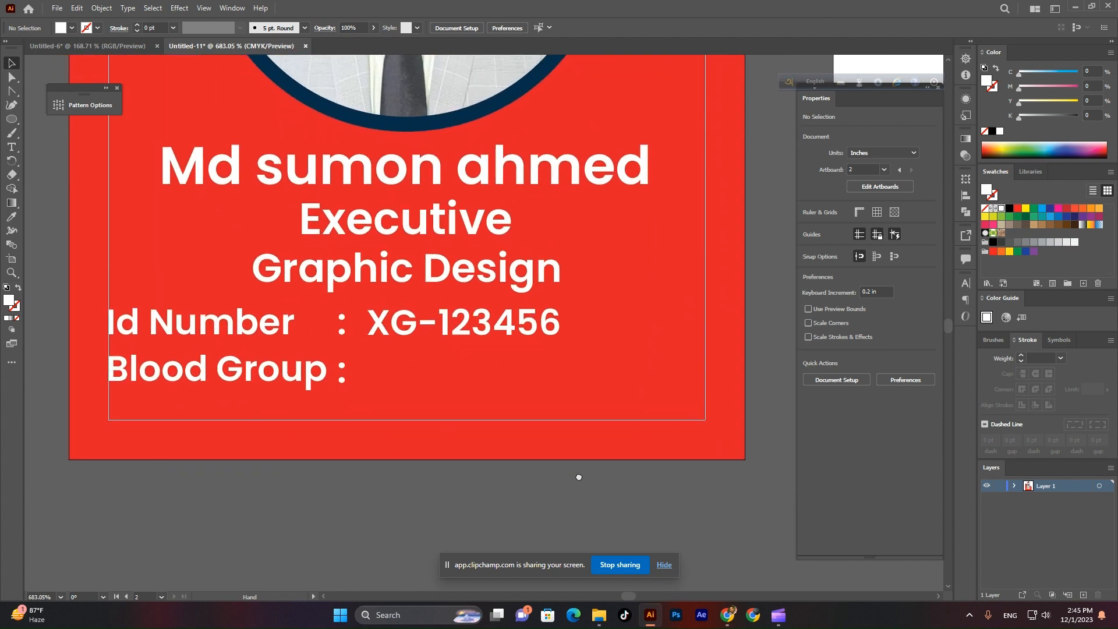
Draw a white rectangle beside Blood Group : and round its corners into a pill.
{"action": "right_click", "coordinate": [9, 121]}
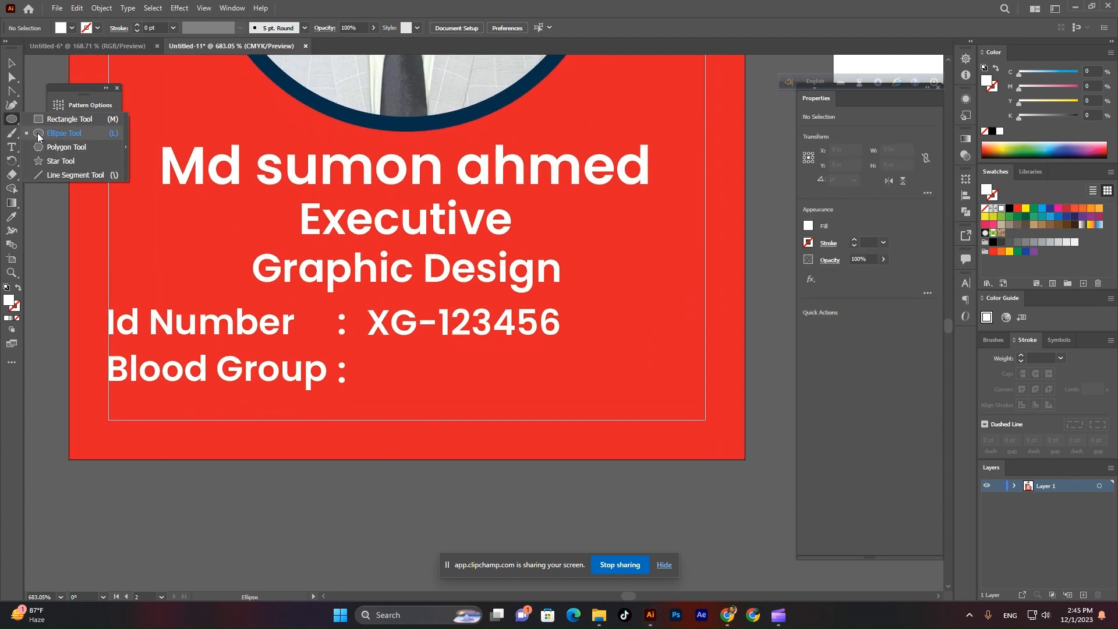
{"action": "left_click", "coordinate": [39, 133]}
{"action": "right_click", "coordinate": [10, 122]}
{"action": "left_click", "coordinate": [41, 120]}
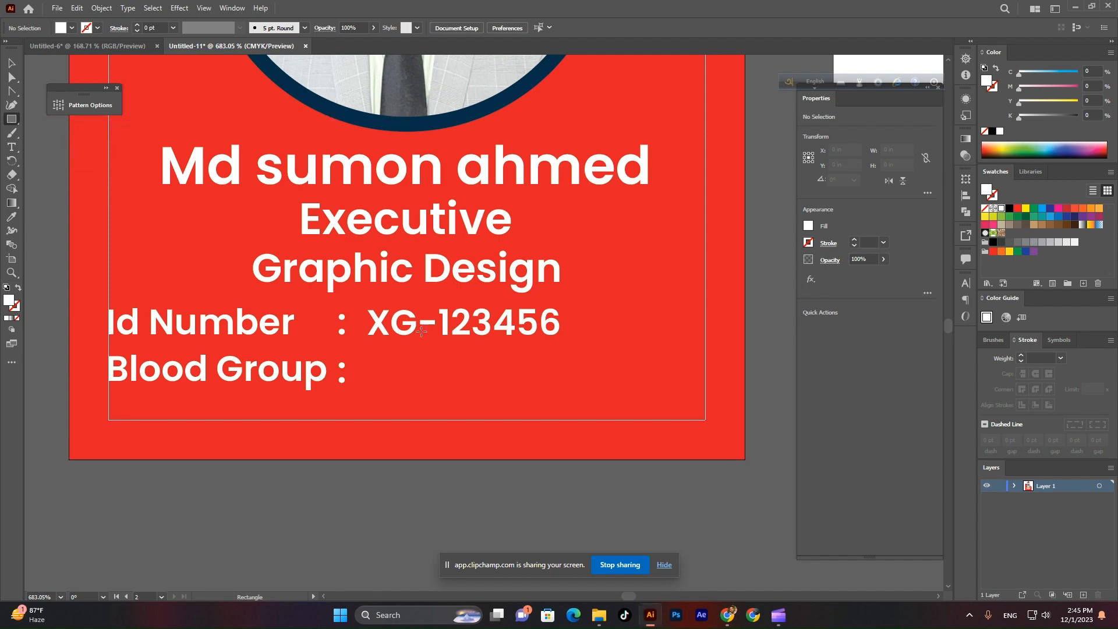
{"action": "mouse_move", "coordinate": [377, 359]}
{"action": "left_mouse_down"}
{"action": "mouse_move", "coordinate": [497, 384]}
{"action": "mouse_move", "coordinate": [502, 397]}
{"action": "left_mouse_up"}
{"action": "key", "text": "v"}
{"action": "scroll", "coordinate": [473, 354], "scroll_direction": "up", "scroll_amount": 3}
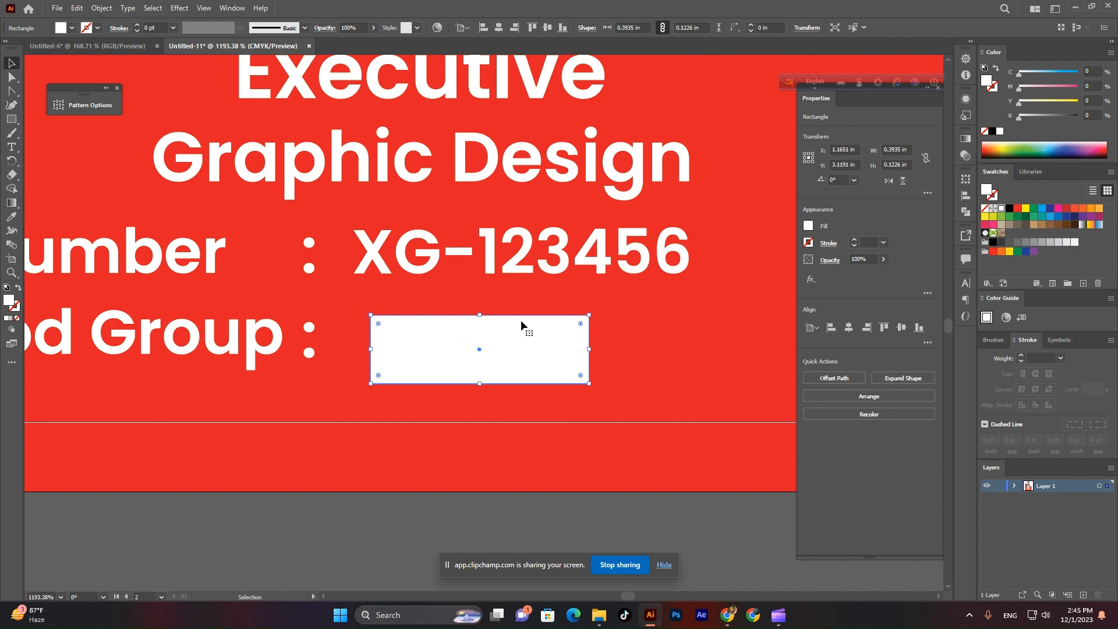
{"action": "left_click_drag", "start_coordinate": [380, 326], "coordinate": [425, 334]}
{"action": "left_click", "coordinate": [357, 553]}
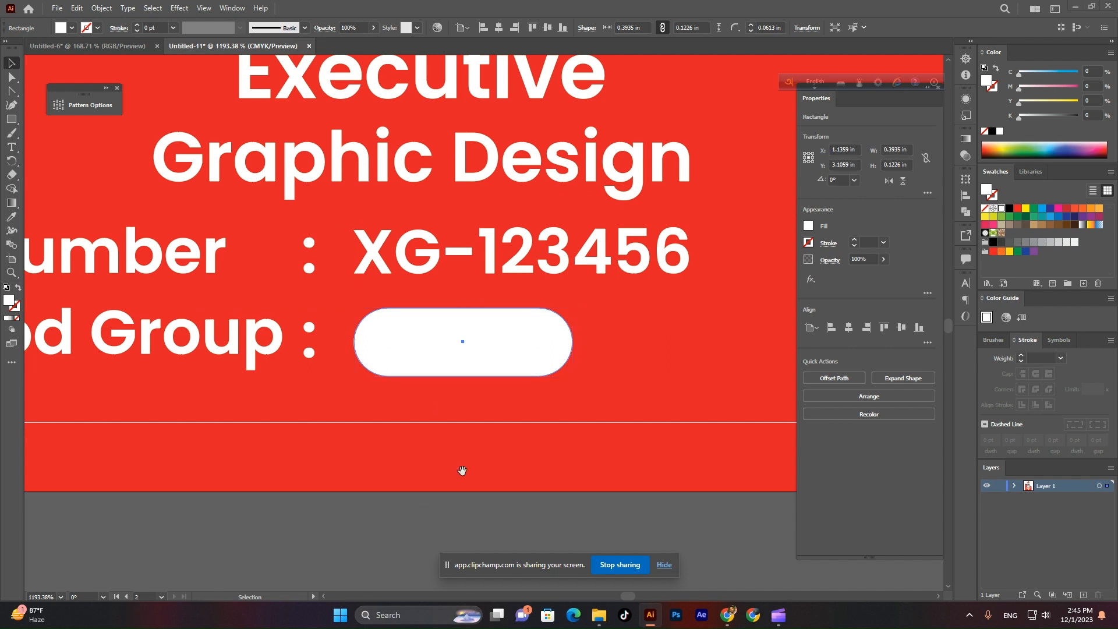
{"action": "scroll", "coordinate": [407, 407], "scroll_direction": "down", "scroll_amount": 2}
Type A+ and centre it horizontally and vertically inside the white pill.
{"action": "left_click", "coordinate": [11, 147]}
{"action": "left_click", "coordinate": [341, 485]}
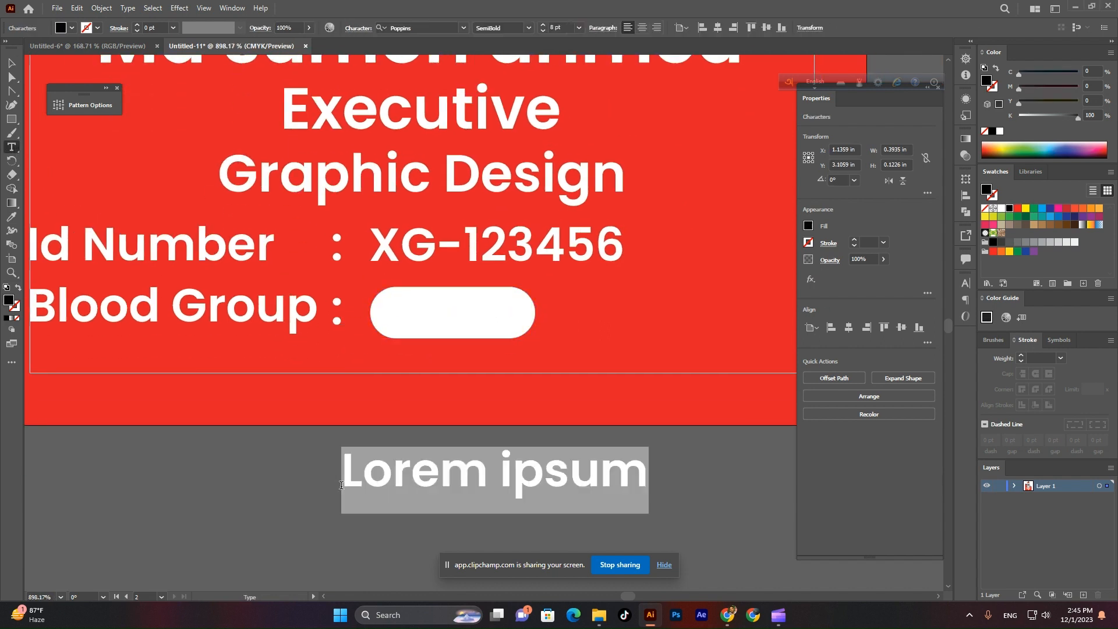
{"action": "type", "text": "A+"}
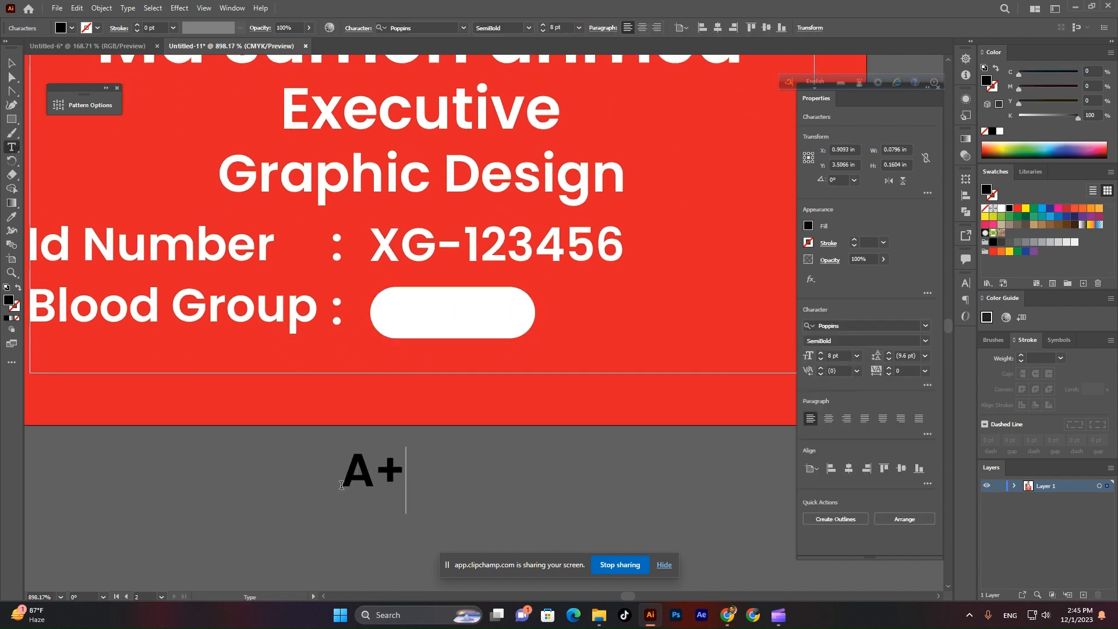
{"action": "left_click", "coordinate": [11, 62]}
{"action": "left_click_drag", "start_coordinate": [388, 467], "coordinate": [459, 311]}
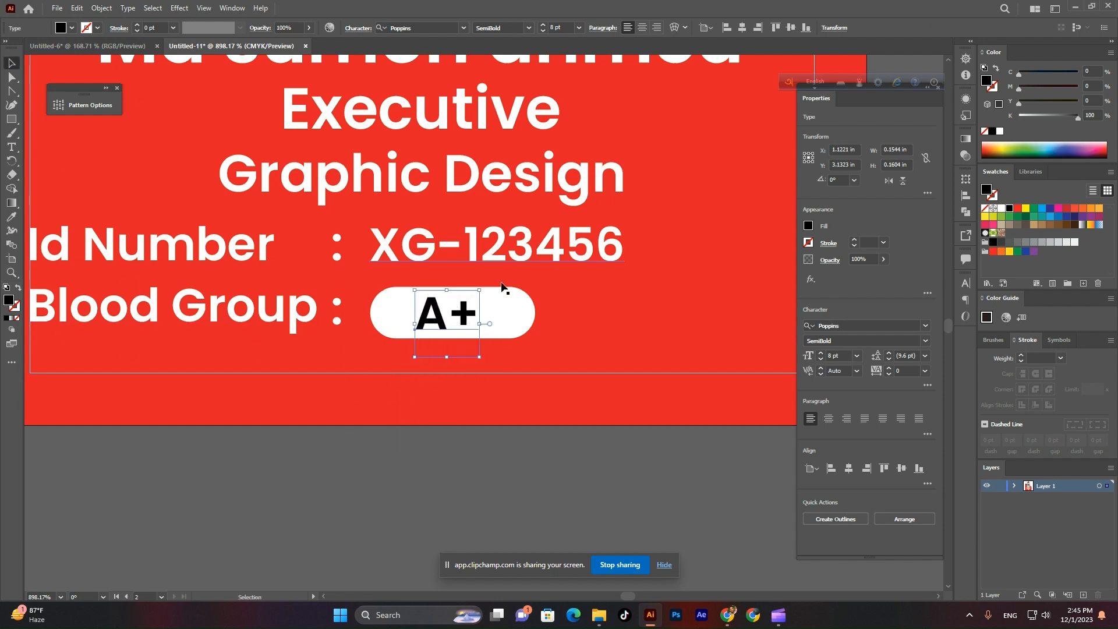
{"action": "left_click", "coordinate": [517, 306], "text": "shift"}
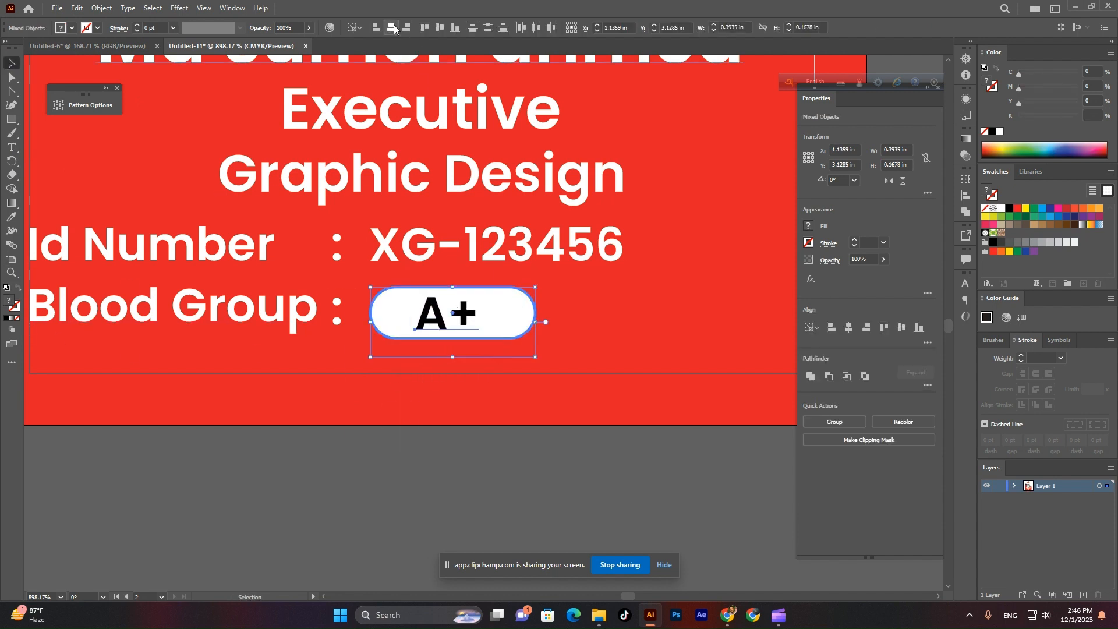
{"action": "left_click", "coordinate": [394, 29]}
{"action": "left_click", "coordinate": [439, 28]}
{"action": "left_click", "coordinate": [490, 476]}
{"action": "left_click_drag", "start_coordinate": [473, 310], "coordinate": [473, 318]}
Colour the A+ text with the card's red using the Eyedropper.
{"action": "key", "text": "i"}
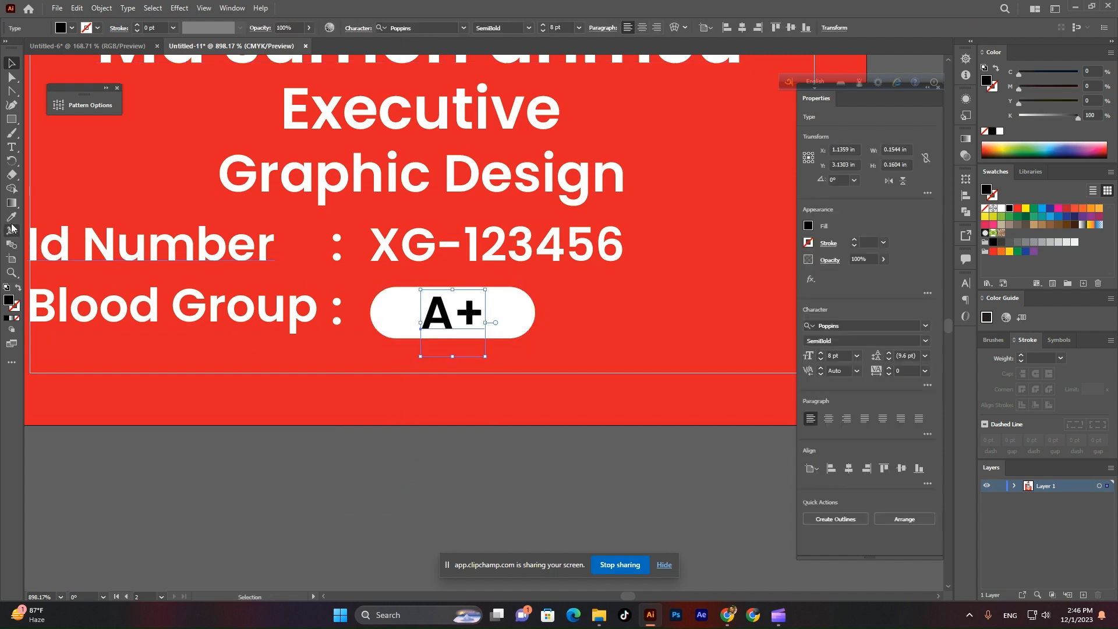
{"action": "left_click", "coordinate": [685, 320]}
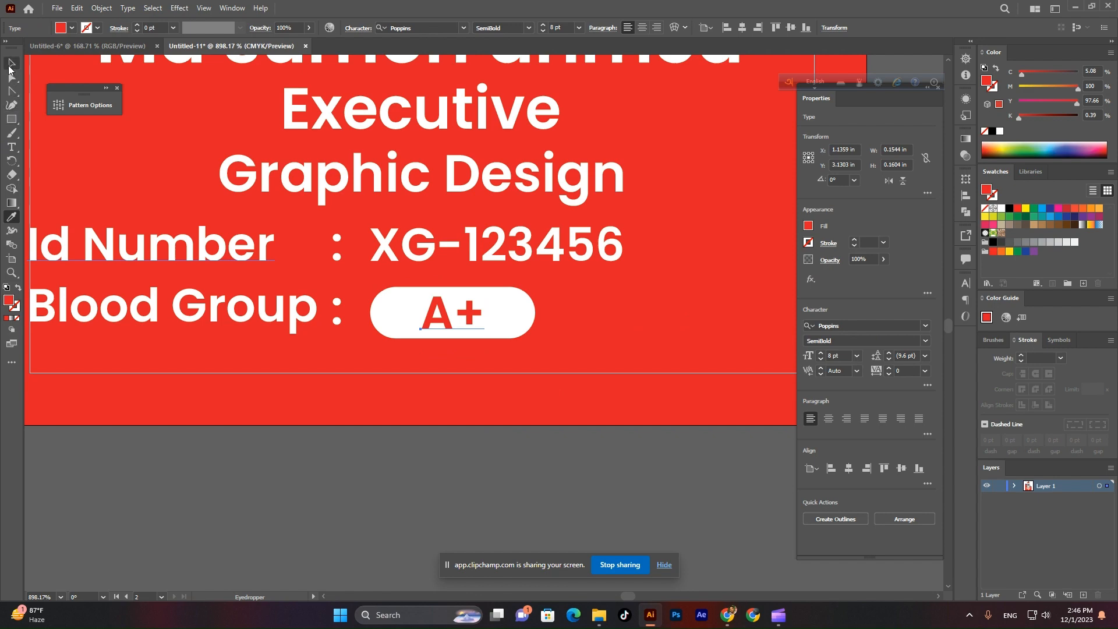
{"action": "left_click", "coordinate": [9, 68]}
{"action": "left_click", "coordinate": [571, 312]}
{"action": "scroll", "coordinate": [571, 312], "scroll_direction": "down", "scroll_amount": 5}
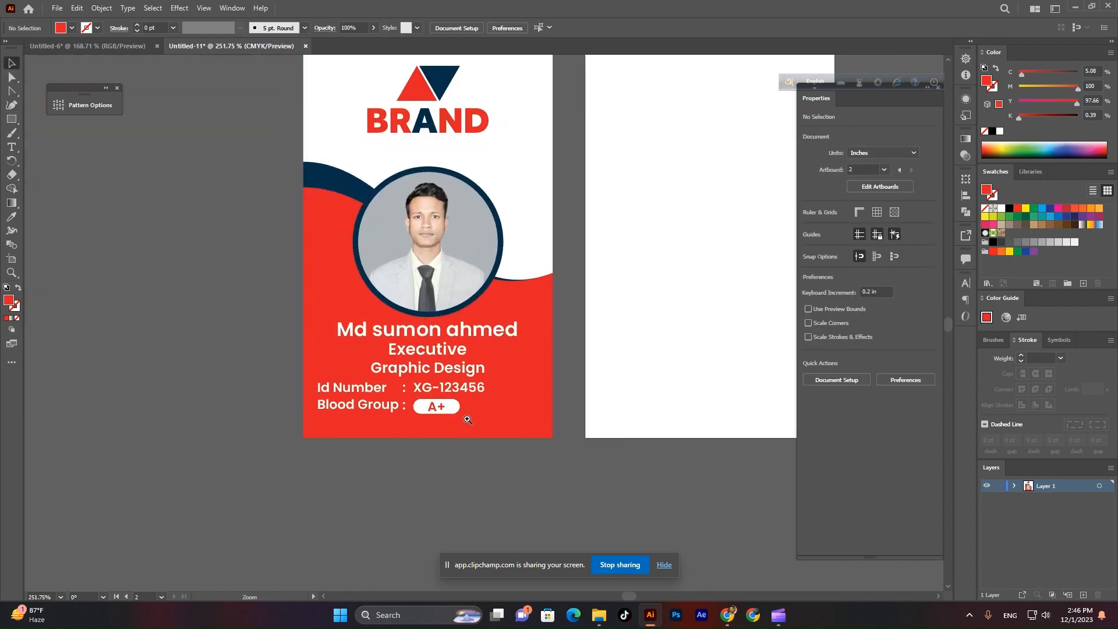
Set the Executive / Graphic Design text, Id Number, Blood Group and A+ to Medium weight.
{"action": "scroll", "coordinate": [467, 419], "scroll_direction": "up", "scroll_amount": 3}
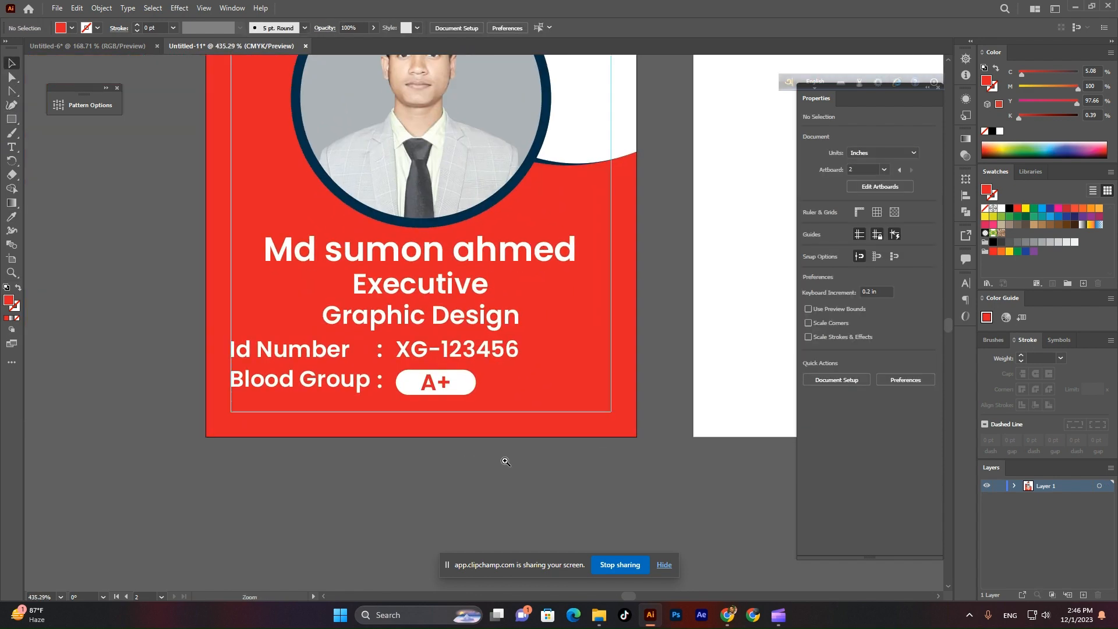
{"action": "scroll", "coordinate": [505, 461], "scroll_direction": "up", "scroll_amount": 2}
{"action": "left_click", "coordinate": [459, 283]}
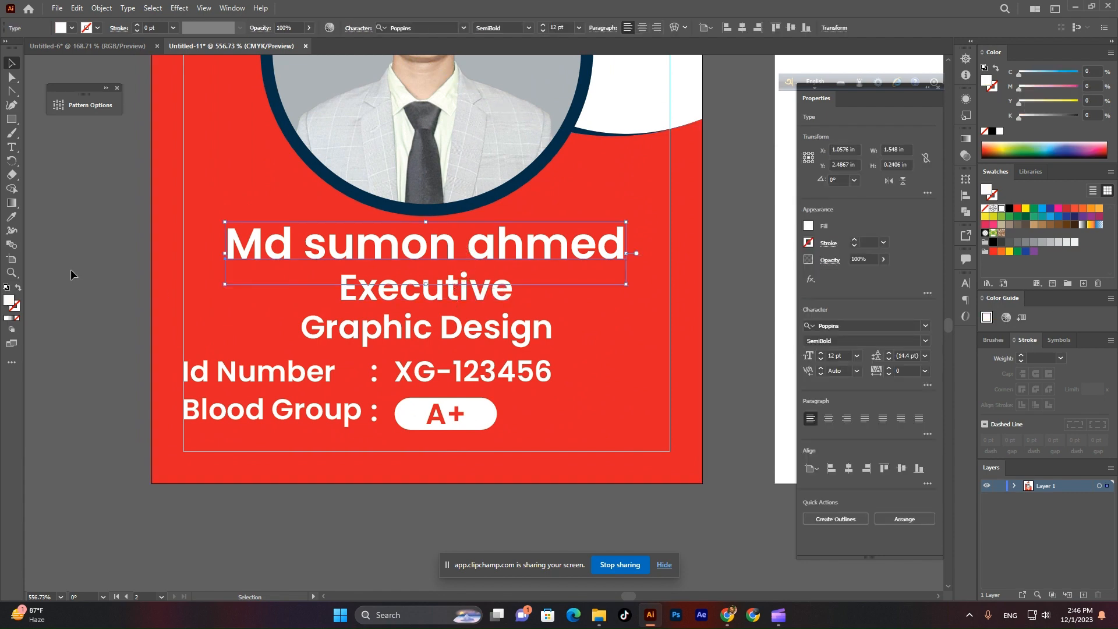
{"action": "left_click", "coordinate": [86, 266]}
{"action": "left_click", "coordinate": [419, 288]}
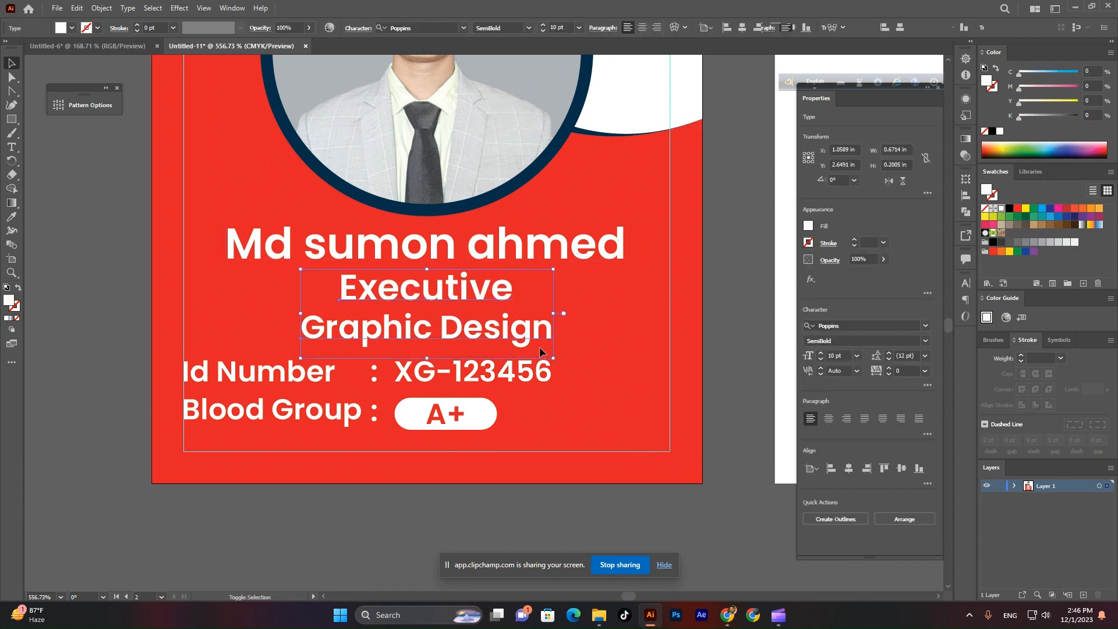
{"action": "left_click", "coordinate": [505, 371], "text": "shift"}
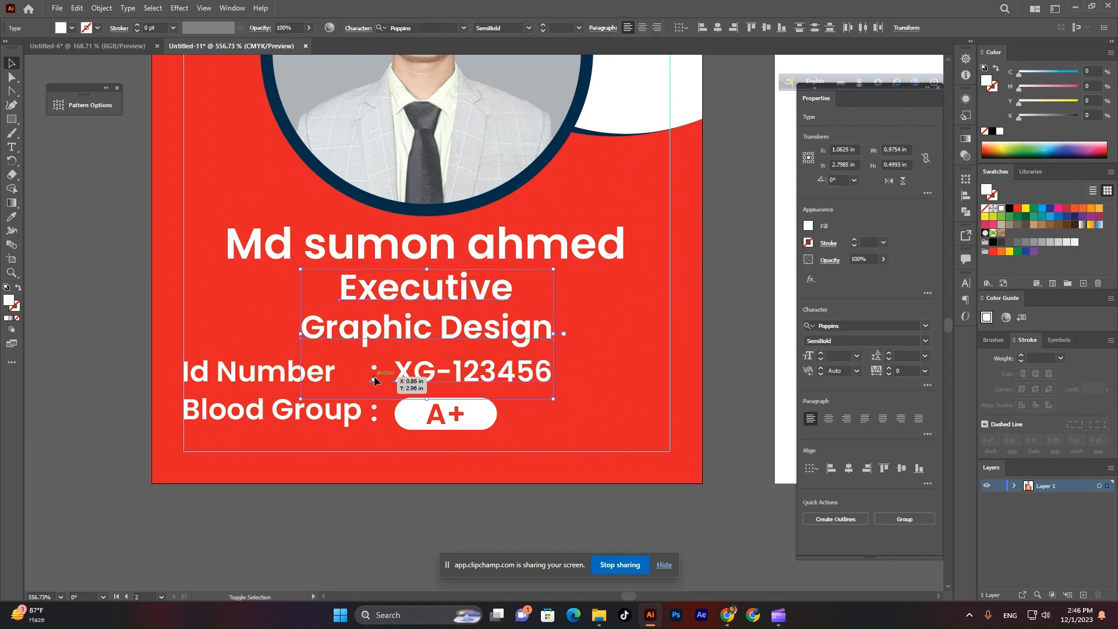
{"action": "left_click", "coordinate": [349, 416], "text": "shift"}
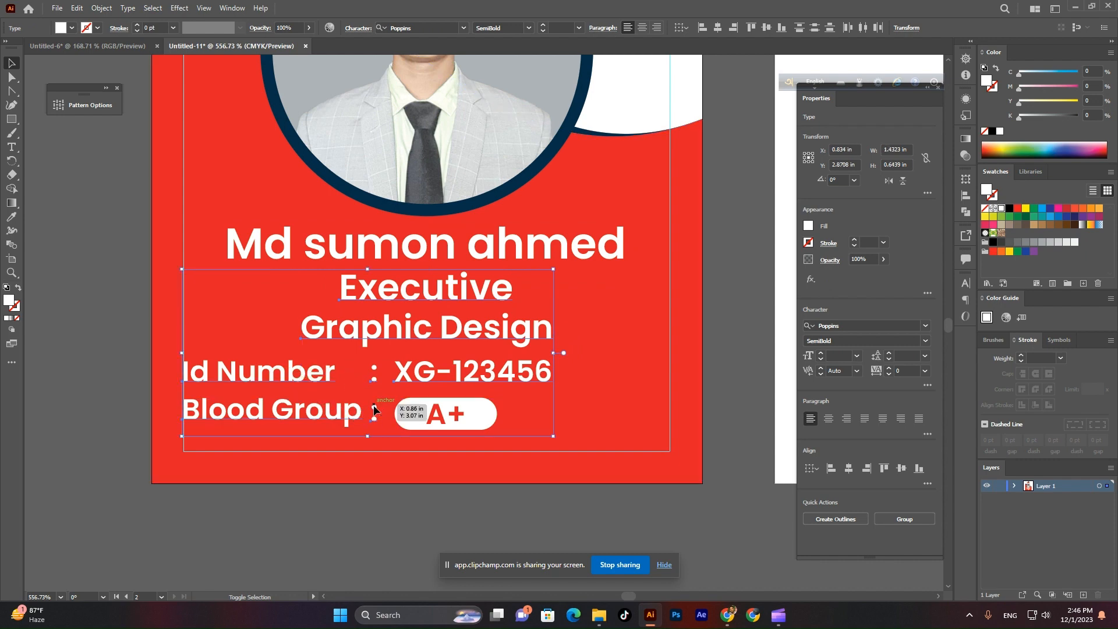
{"action": "left_click", "coordinate": [445, 415], "text": "shift"}
{"action": "left_click", "coordinate": [528, 28]}
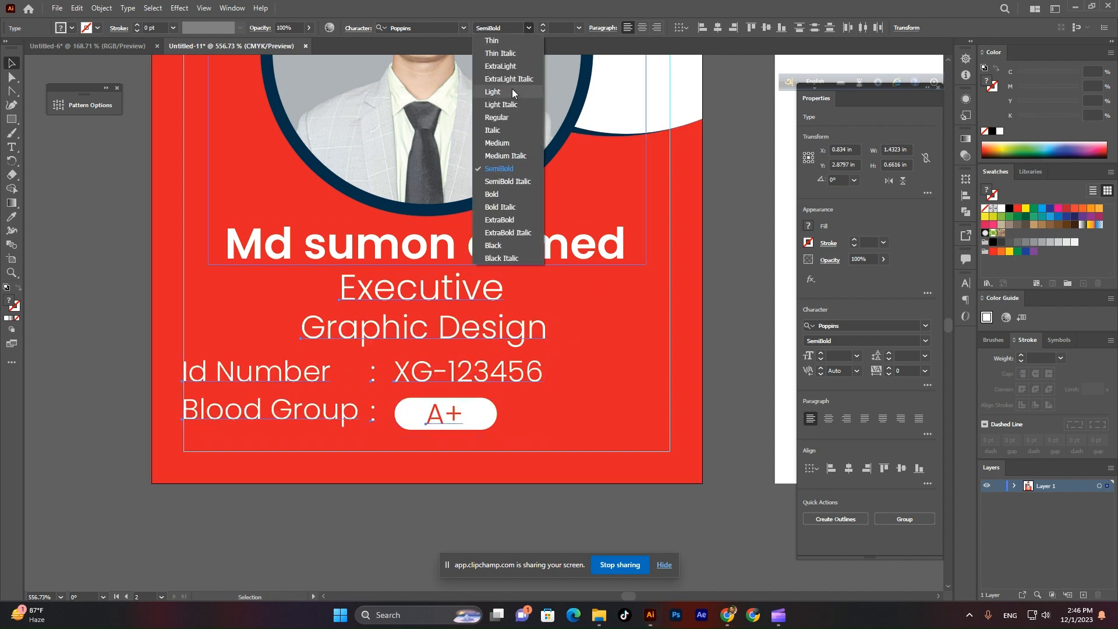
{"action": "left_click", "coordinate": [501, 143]}
{"action": "left_click", "coordinate": [11, 76]}
{"action": "left_click", "coordinate": [27, 96]}
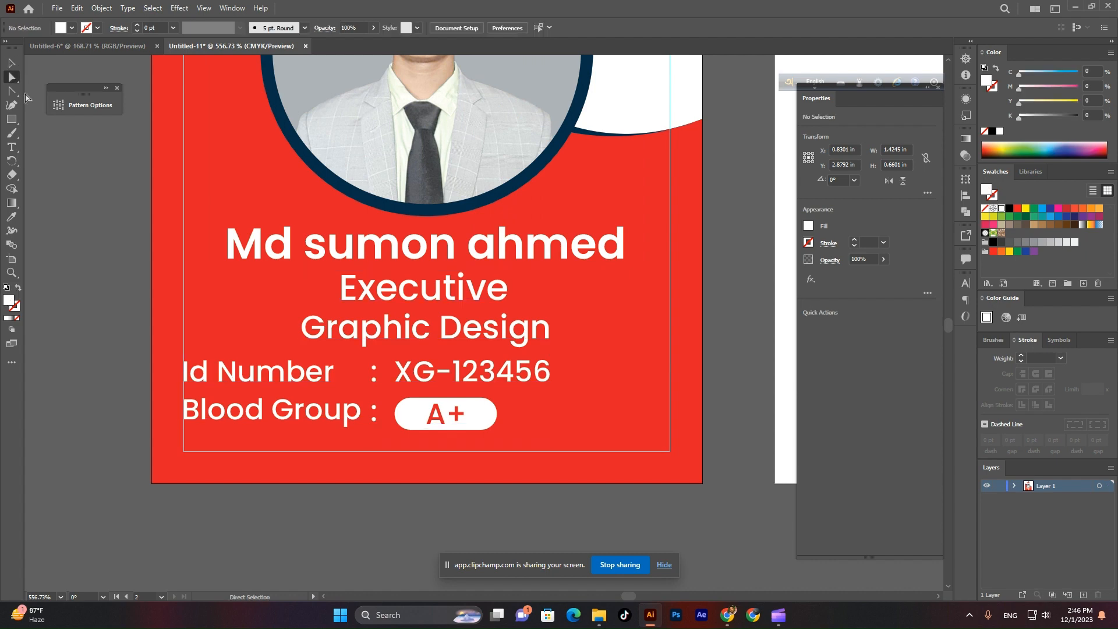
Set the Id Number : and Blood Group : labels, XG-123456 and A+ to Regular weight.
{"action": "left_click", "coordinate": [14, 67]}
{"action": "scroll", "coordinate": [401, 262], "scroll_direction": "down", "scroll_amount": 3}
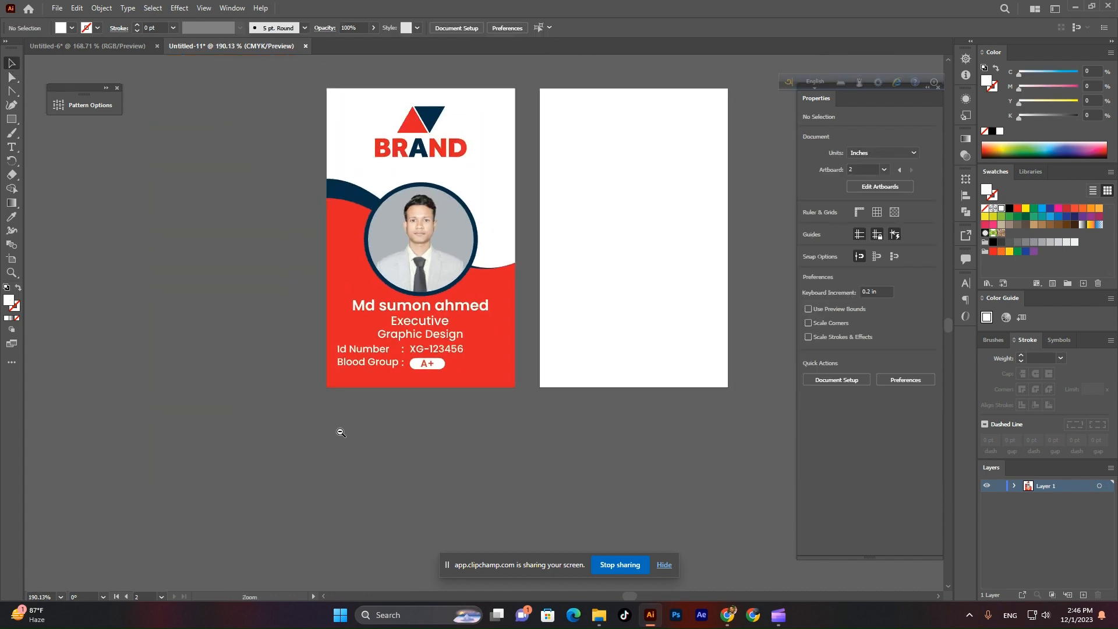
{"action": "scroll", "coordinate": [339, 429], "scroll_direction": "up", "scroll_amount": 4}
{"action": "left_click", "coordinate": [401, 424]}
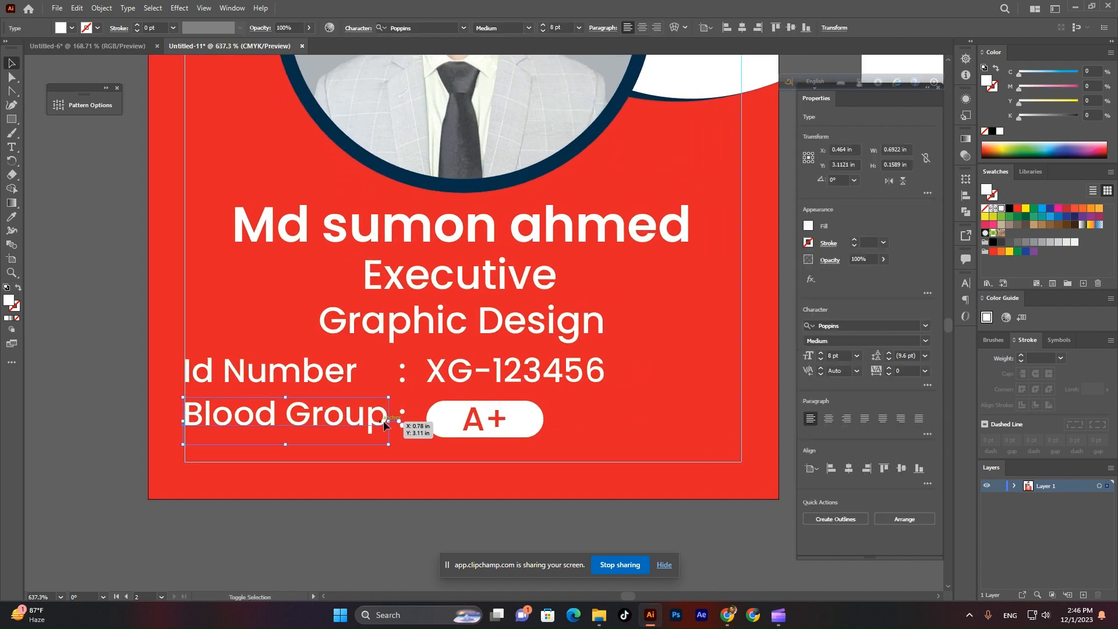
{"action": "left_click", "coordinate": [400, 370], "text": "shift"}
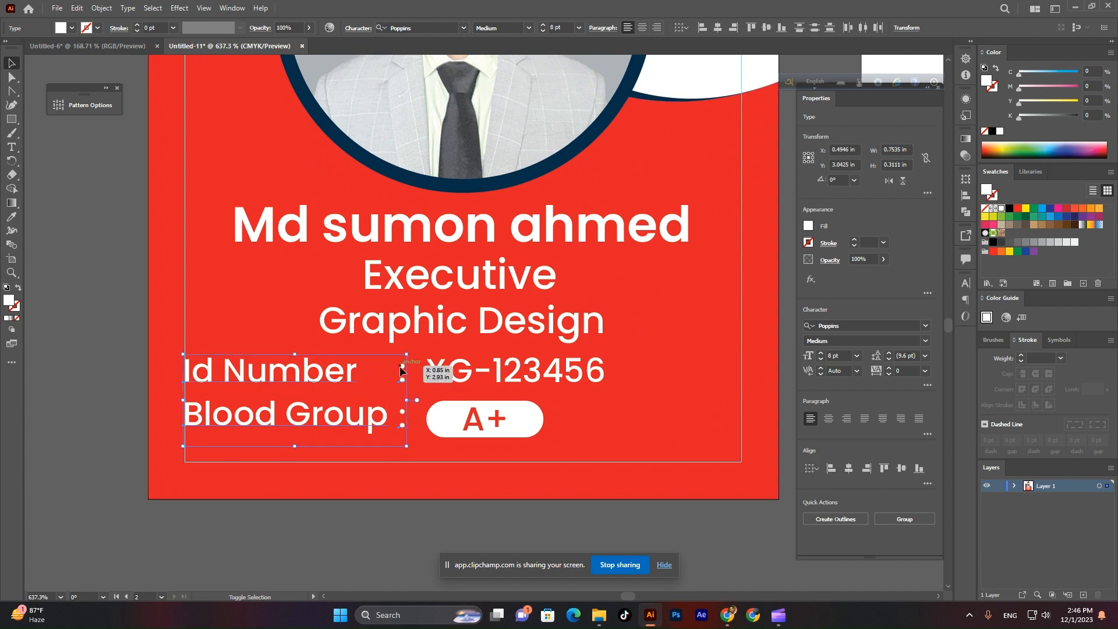
{"action": "left_click", "coordinate": [440, 370], "text": "shift"}
{"action": "left_click", "coordinate": [483, 421], "text": "shift"}
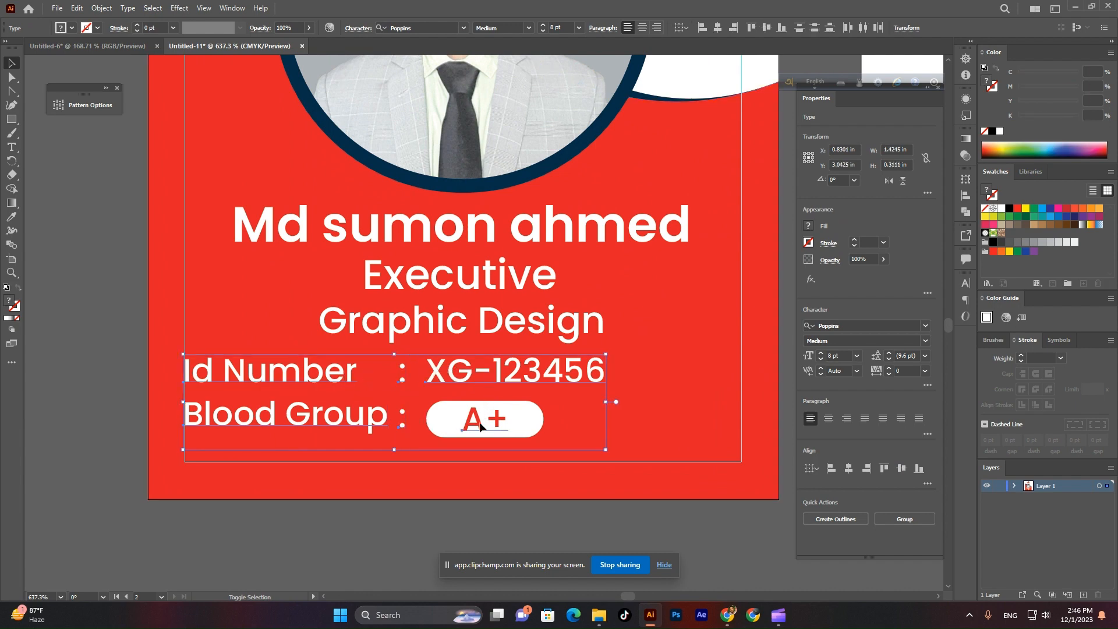
{"action": "left_click", "coordinate": [529, 28]}
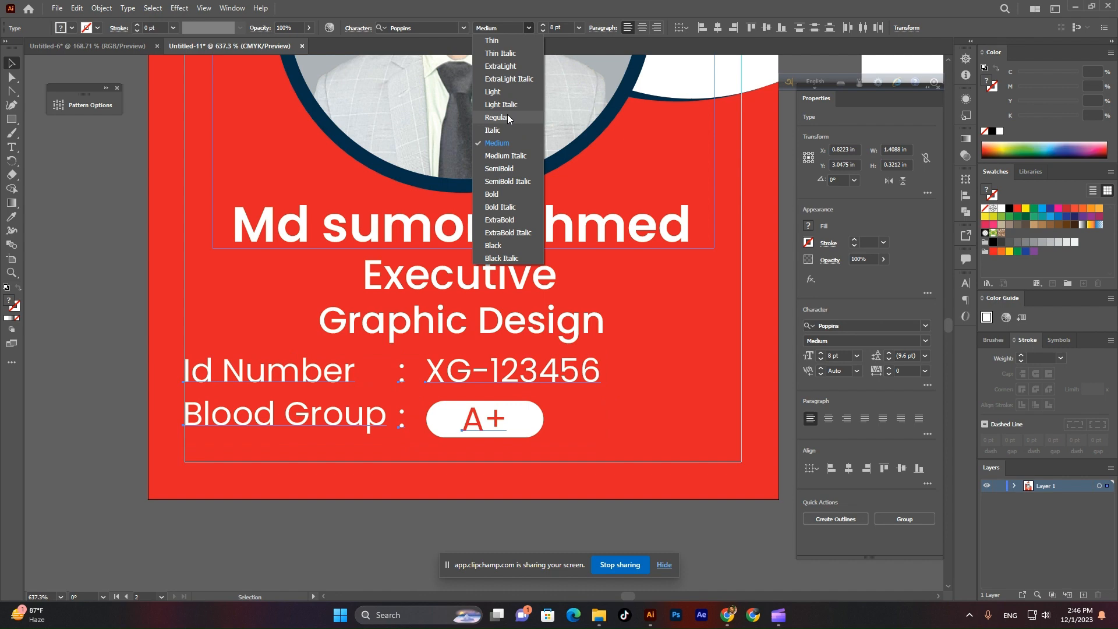
{"action": "left_click", "coordinate": [508, 118]}
{"action": "left_click", "coordinate": [26, 85]}
{"action": "scroll", "coordinate": [464, 510], "scroll_direction": "up", "scroll_amount": 2}
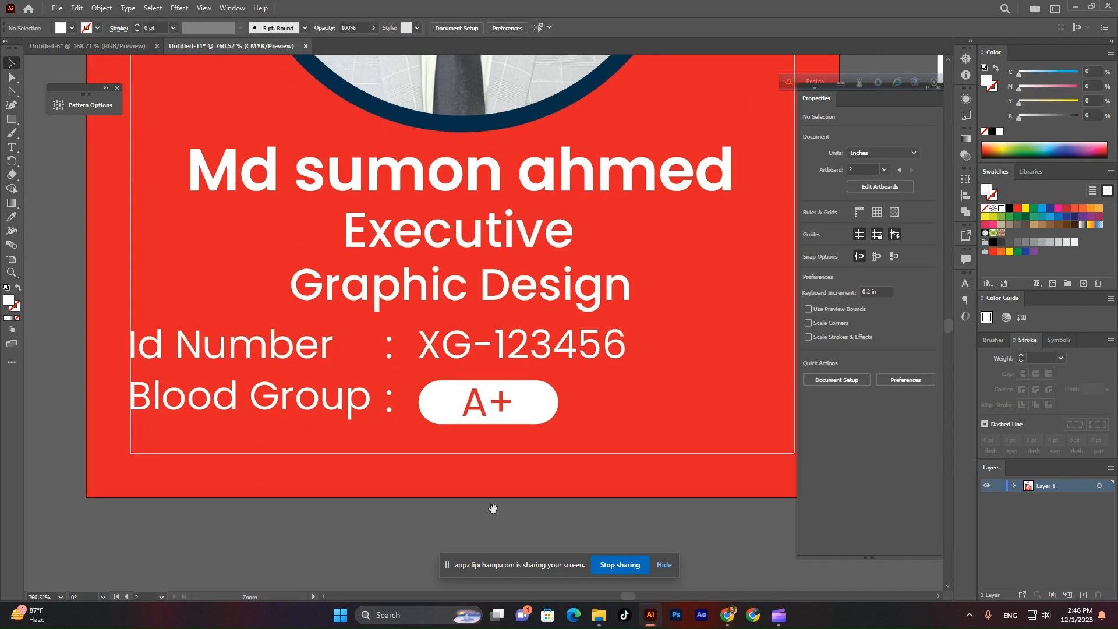
{"action": "left_click_drag", "start_coordinate": [368, 459], "coordinate": [375, 430]}
{"action": "left_click", "coordinate": [10, 147]}
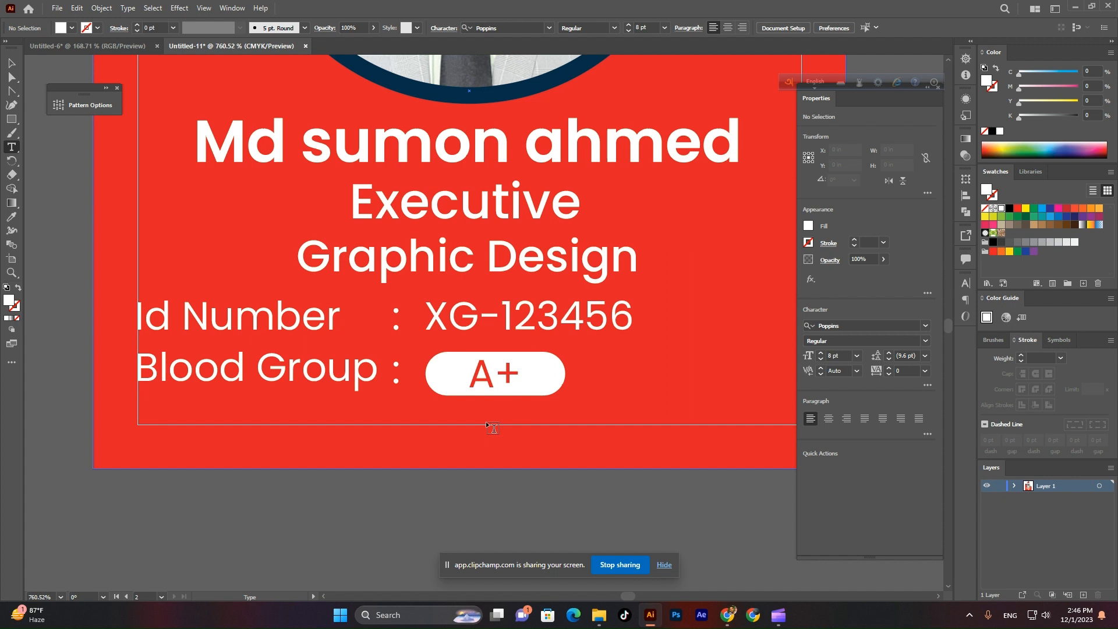
{"action": "left_click", "coordinate": [457, 428]}
{"action": "type", "text": "www.e"}
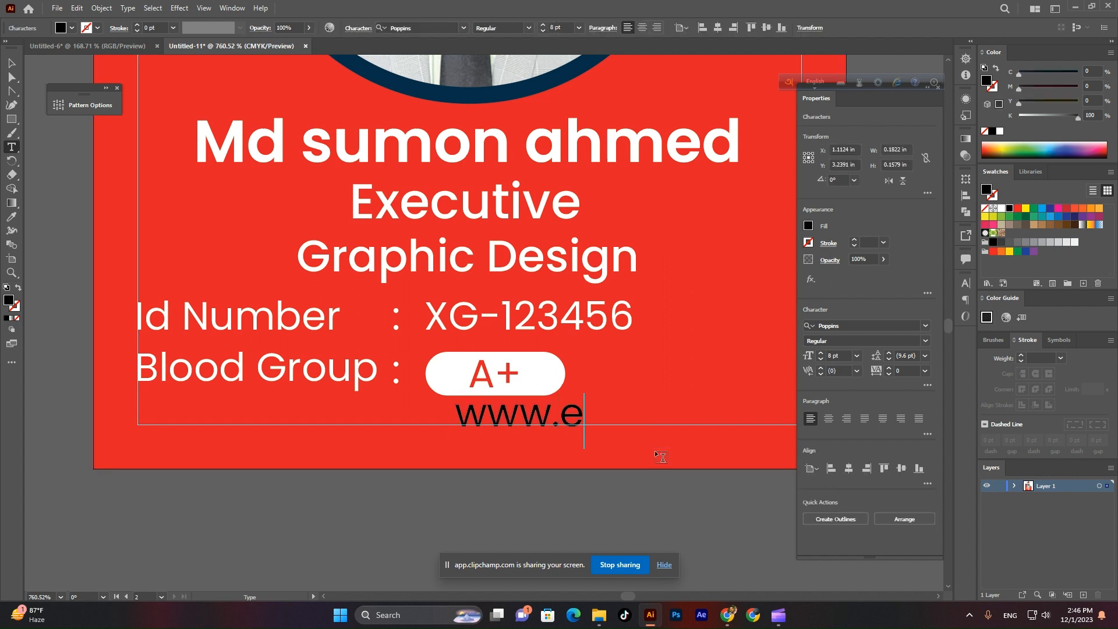
{"action": "type", "text": "xample.co"}
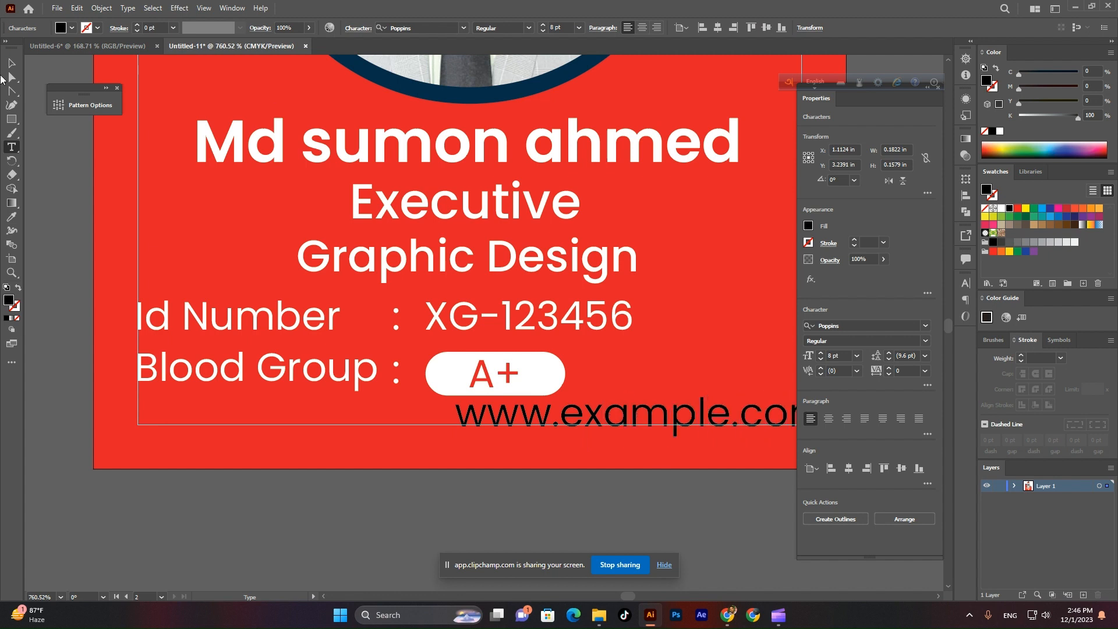
{"action": "left_click", "coordinate": [11, 62]}
{"action": "scroll", "coordinate": [567, 102], "scroll_direction": "down", "scroll_amount": 3}
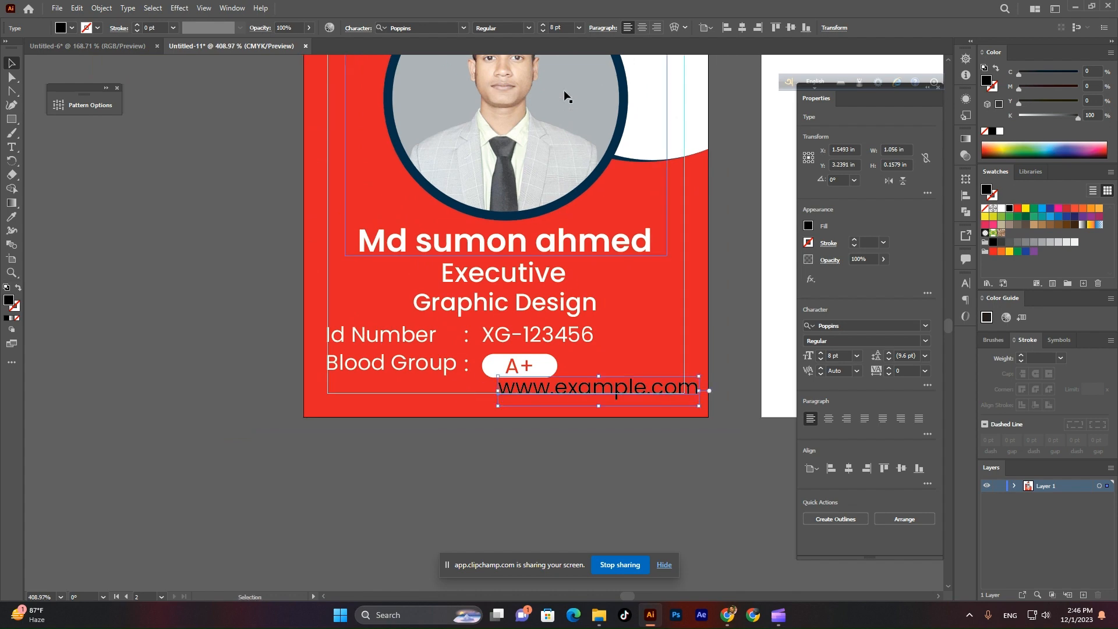
{"action": "scroll", "coordinate": [609, 429], "scroll_direction": "up", "scroll_amount": 4}
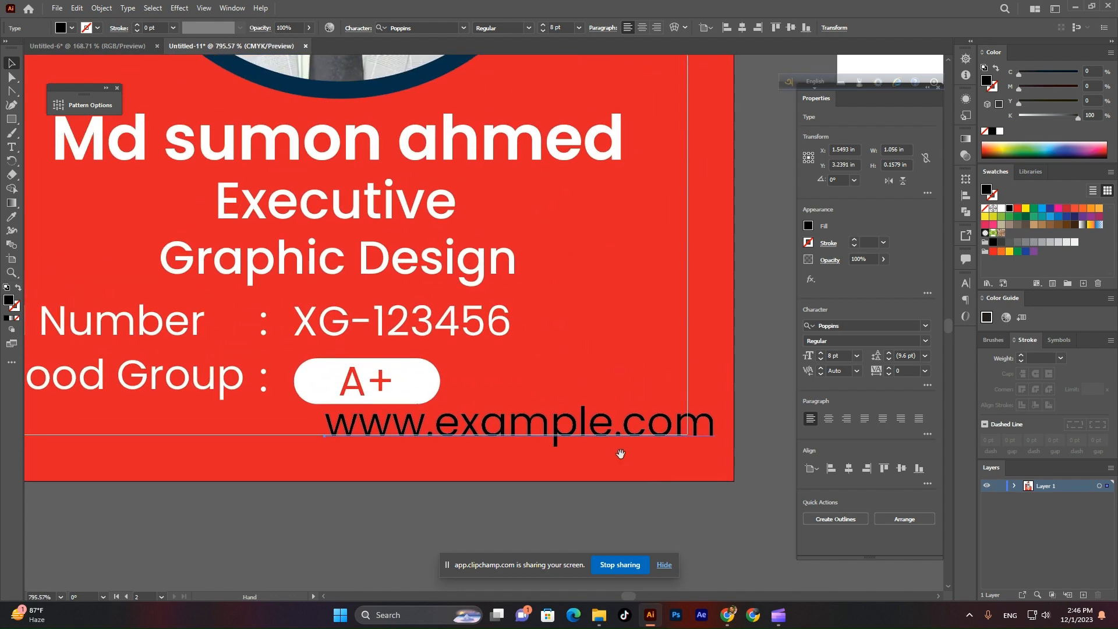
{"action": "scroll", "coordinate": [560, 25], "scroll_direction": "down", "scroll_amount": 1}
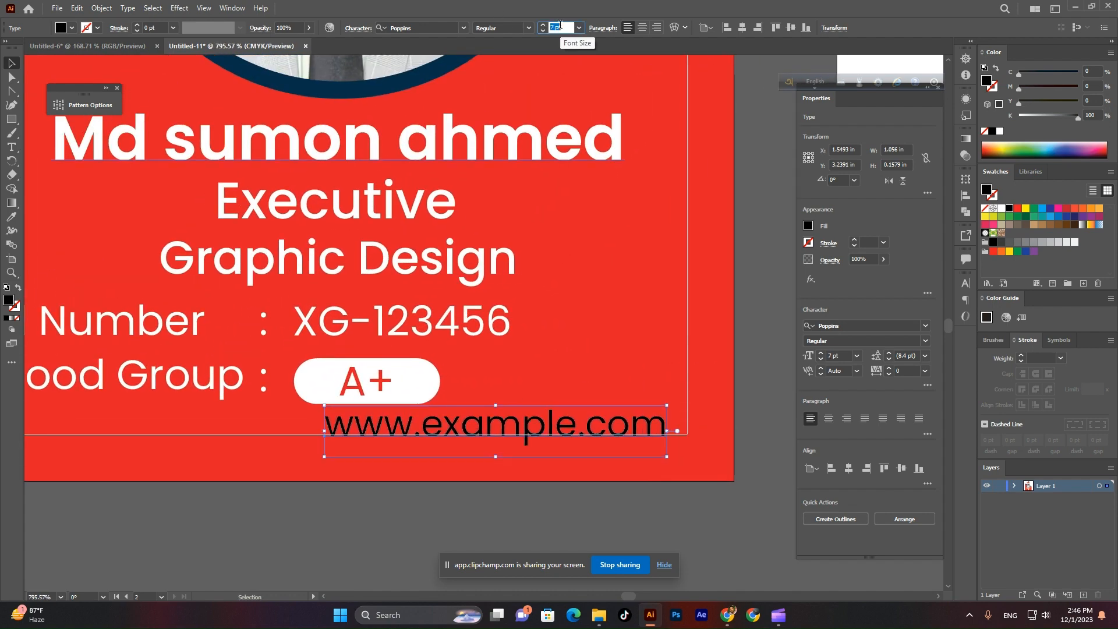
{"action": "left_click", "coordinate": [599, 444]}
{"action": "left_click_drag", "start_coordinate": [582, 437], "coordinate": [391, 440]}
{"action": "scroll", "coordinate": [391, 441], "scroll_direction": "down", "scroll_amount": 5}
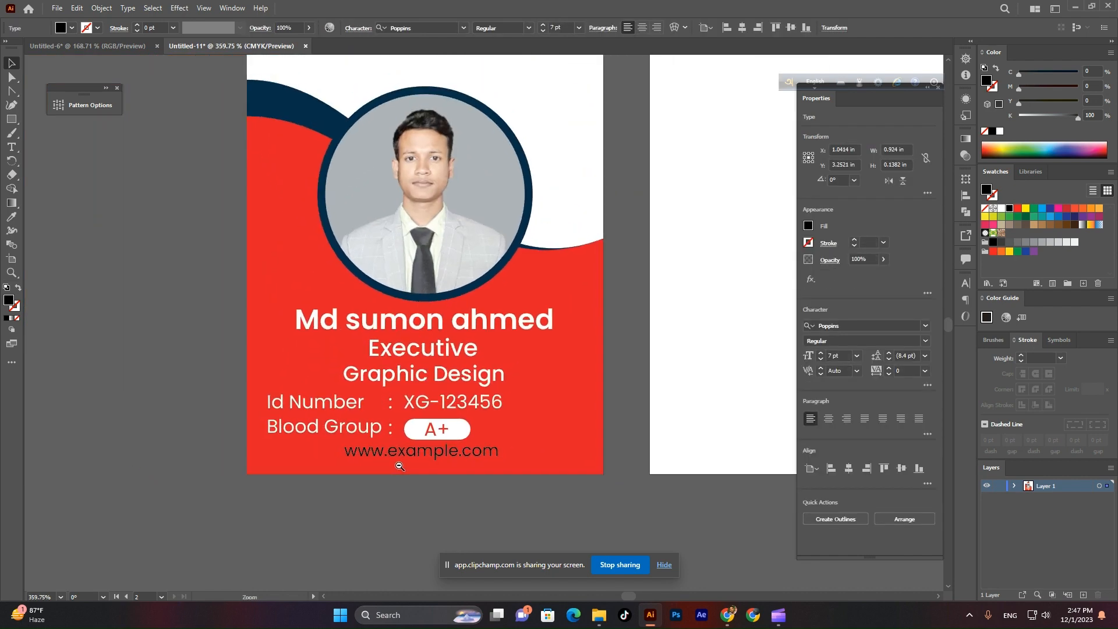
{"action": "scroll", "coordinate": [450, 343], "scroll_direction": "up", "scroll_amount": 2}
{"action": "left_click", "coordinate": [459, 319]}
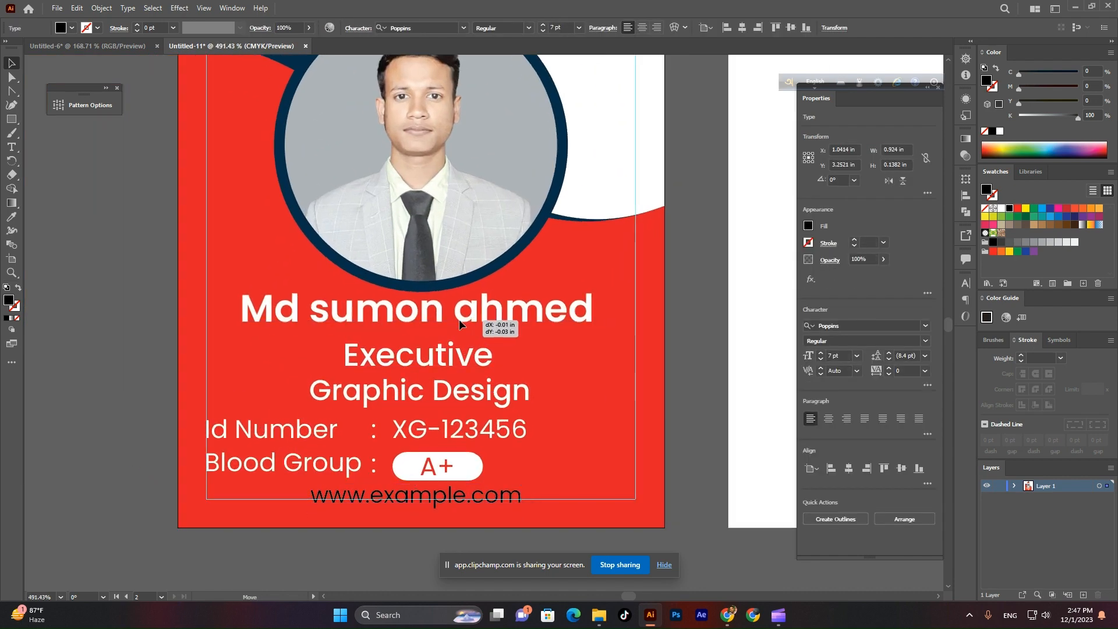
{"action": "scroll", "coordinate": [570, 291], "scroll_direction": "down", "scroll_amount": 2}
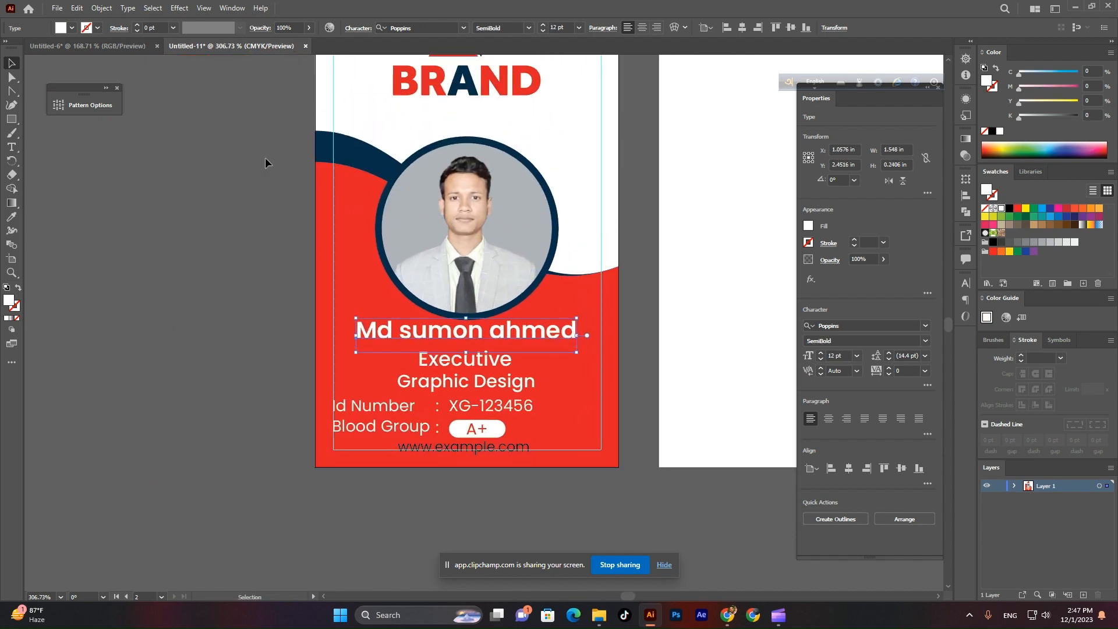
Raise the top of the red background and move the photo with its circle frame up.
{"action": "left_click_drag", "start_coordinate": [267, 162], "coordinate": [470, 191]}
{"action": "left_click_drag", "start_coordinate": [471, 131], "coordinate": [470, 116]}
{"action": "left_click", "coordinate": [662, 235]}
{"action": "left_click", "coordinate": [337, 177]}
{"action": "left_click", "coordinate": [661, 175]}
{"action": "left_click_drag", "start_coordinate": [532, 193], "coordinate": [531, 192]}
{"action": "left_click_drag", "start_coordinate": [527, 193], "coordinate": [522, 186]}
Move the name and the Executive / Graphic Design lines up.
{"action": "key", "text": "ctrl+shift+a"}
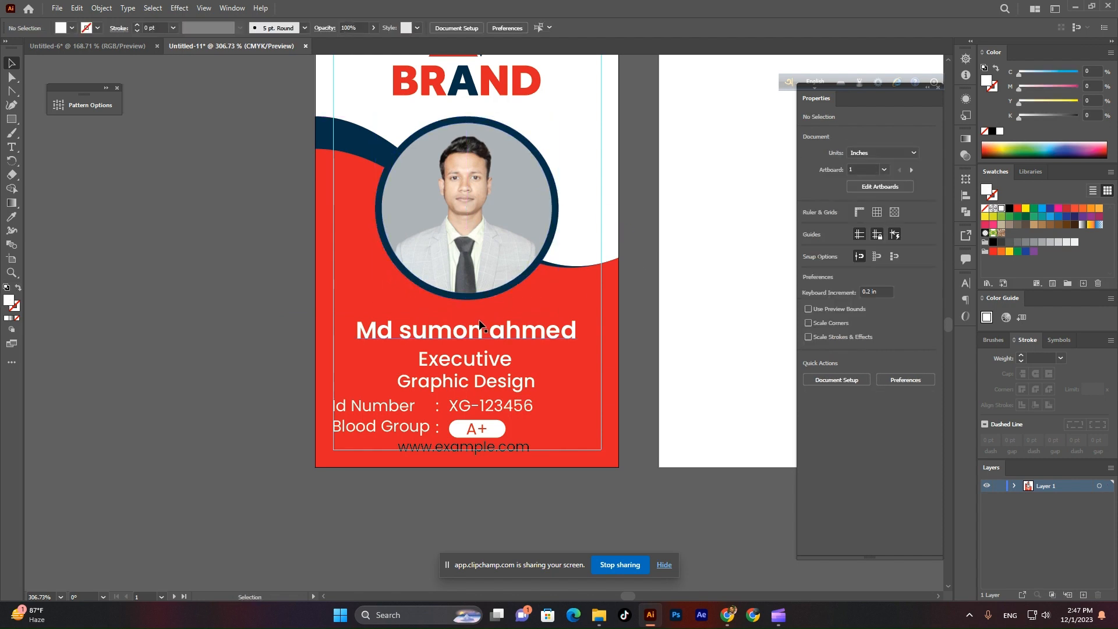
{"action": "left_click_drag", "start_coordinate": [484, 333], "coordinate": [483, 317]}
{"action": "left_click", "coordinate": [472, 371]}
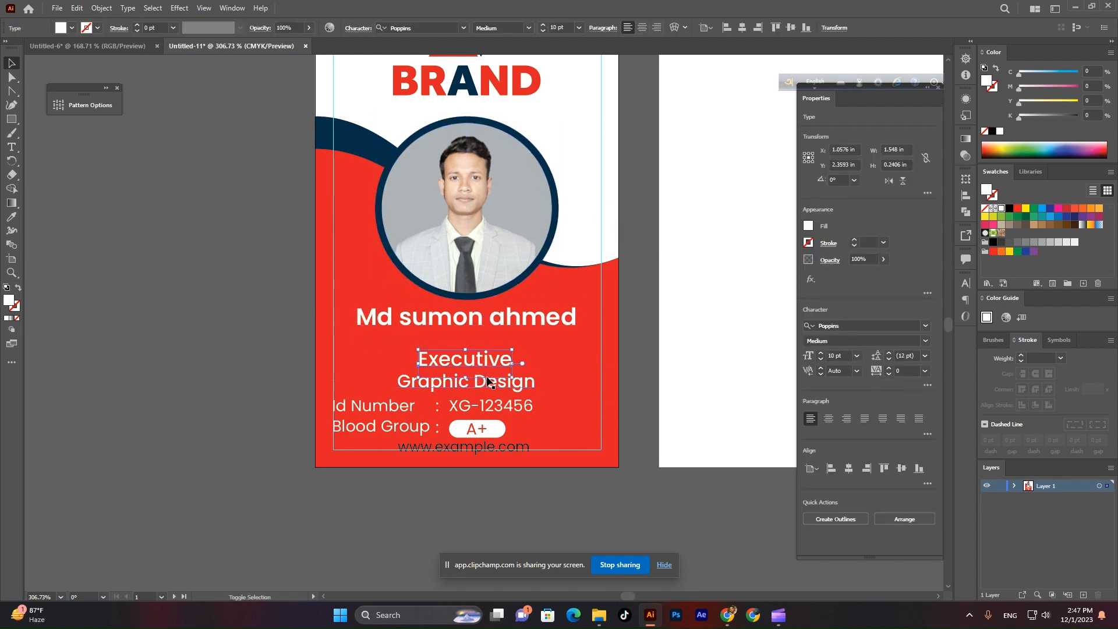
{"action": "left_click_drag", "start_coordinate": [487, 361], "coordinate": [483, 342]}
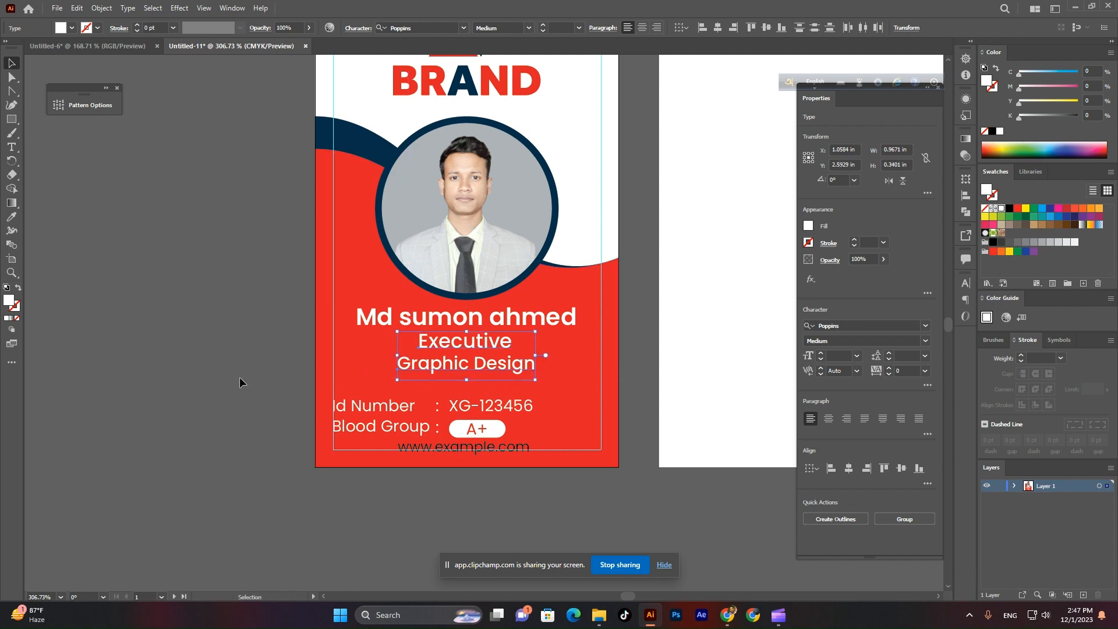
{"action": "left_click", "coordinate": [239, 379]}
{"action": "scroll", "coordinate": [411, 439], "scroll_direction": "up", "scroll_amount": 2}
{"action": "left_click", "coordinate": [259, 329]}
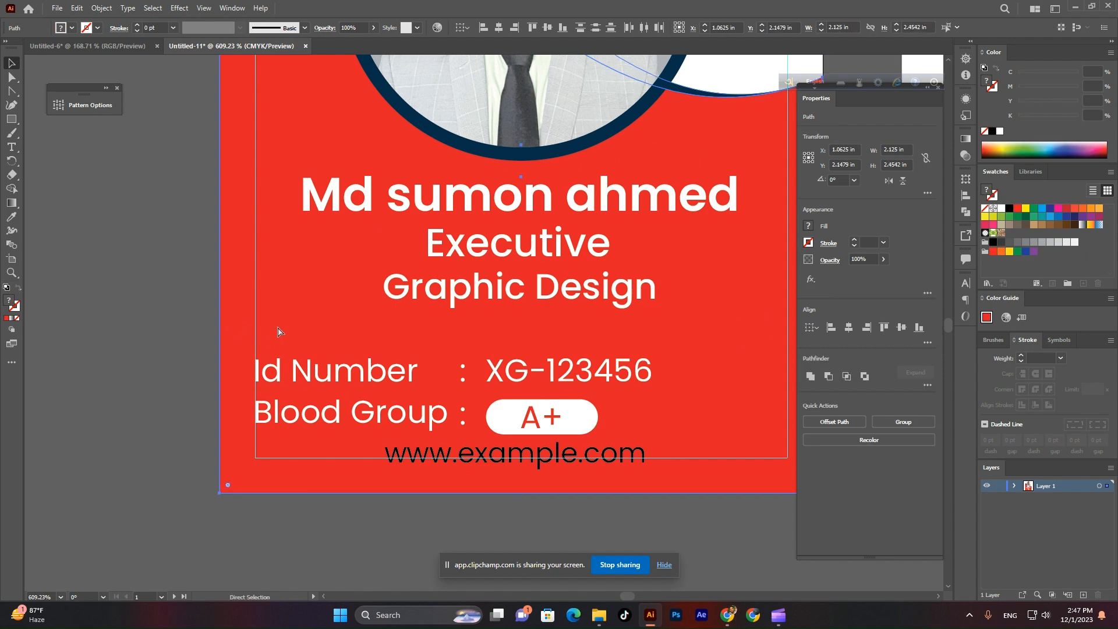
{"action": "key", "text": "ctrl+2"}
{"action": "left_click_drag", "start_coordinate": [268, 324], "coordinate": [556, 400]}
{"action": "left_click", "coordinate": [591, 482]}
{"action": "left_click_drag", "start_coordinate": [568, 452], "coordinate": [567, 443]}
{"action": "left_click", "coordinate": [358, 30]}
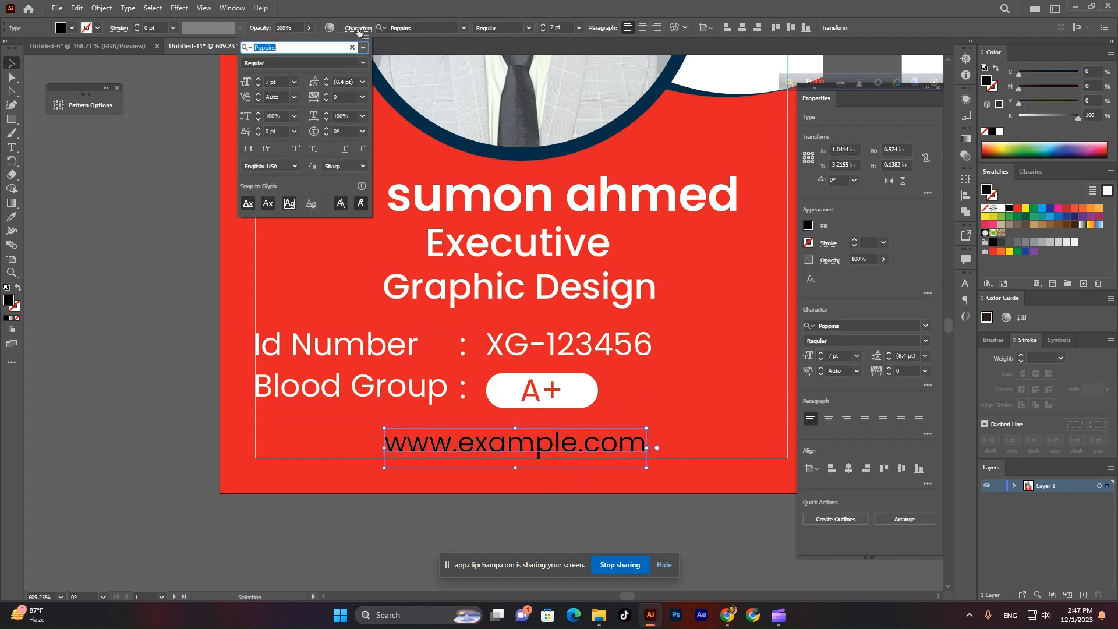
{"action": "left_click", "coordinate": [362, 99]}
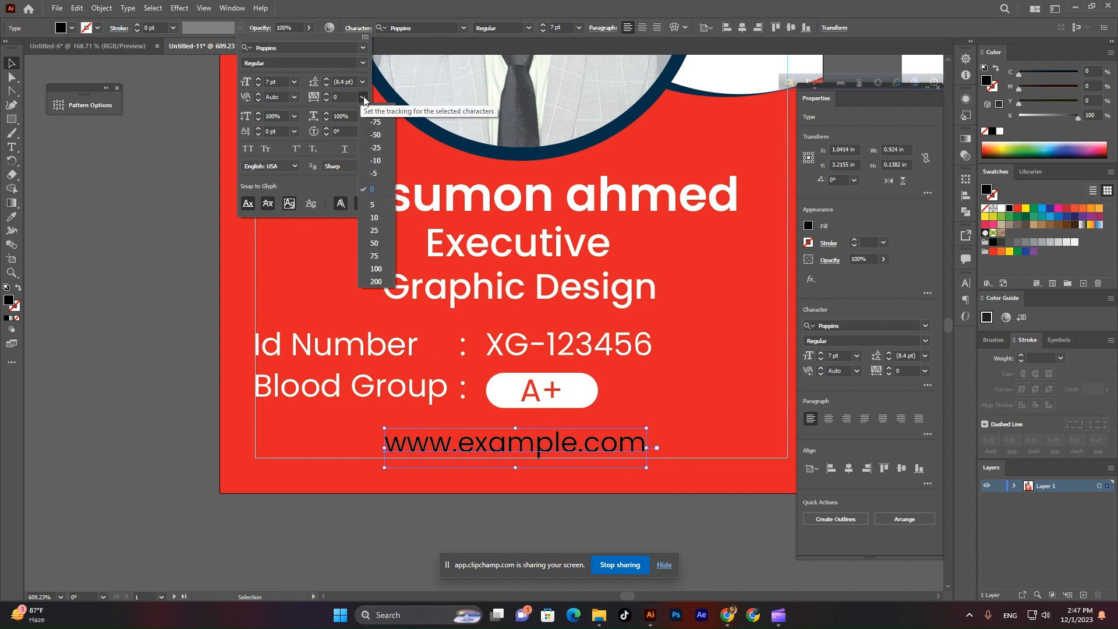
{"action": "left_click", "coordinate": [375, 281]}
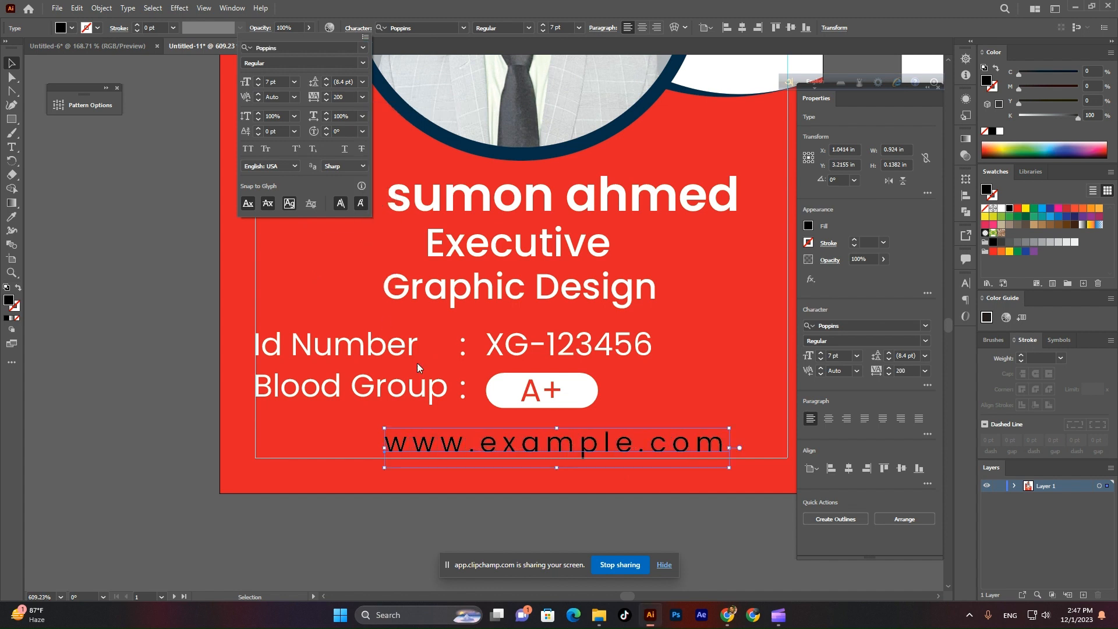
{"action": "left_click", "coordinate": [745, 26]}
{"action": "left_click", "coordinate": [745, 27]}
{"action": "left_click", "coordinate": [117, 342]}
{"action": "left_click", "coordinate": [339, 462], "text": "ctrl+alt"}
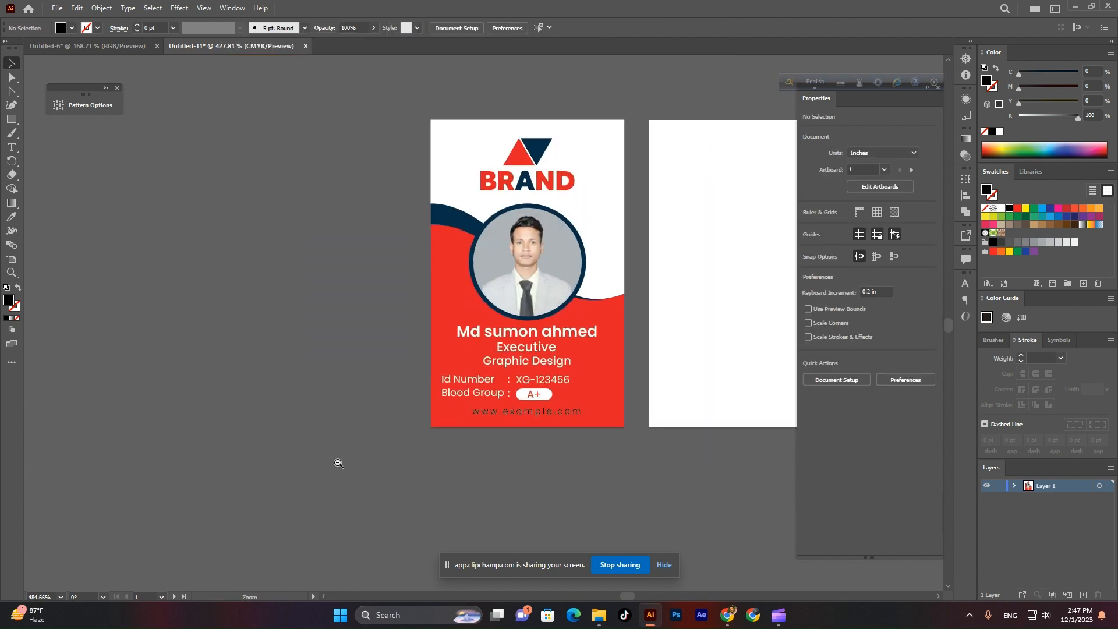
Draw a rectangle covering the back artboard and turn an inward offset copy into a margin guide.
{"action": "left_click_drag", "start_coordinate": [337, 462], "coordinate": [250, 491]}
{"action": "scroll", "coordinate": [454, 465], "scroll_direction": "down", "scroll_amount": 2}
{"action": "scroll", "coordinate": [530, 447], "scroll_direction": "up", "scroll_amount": 3}
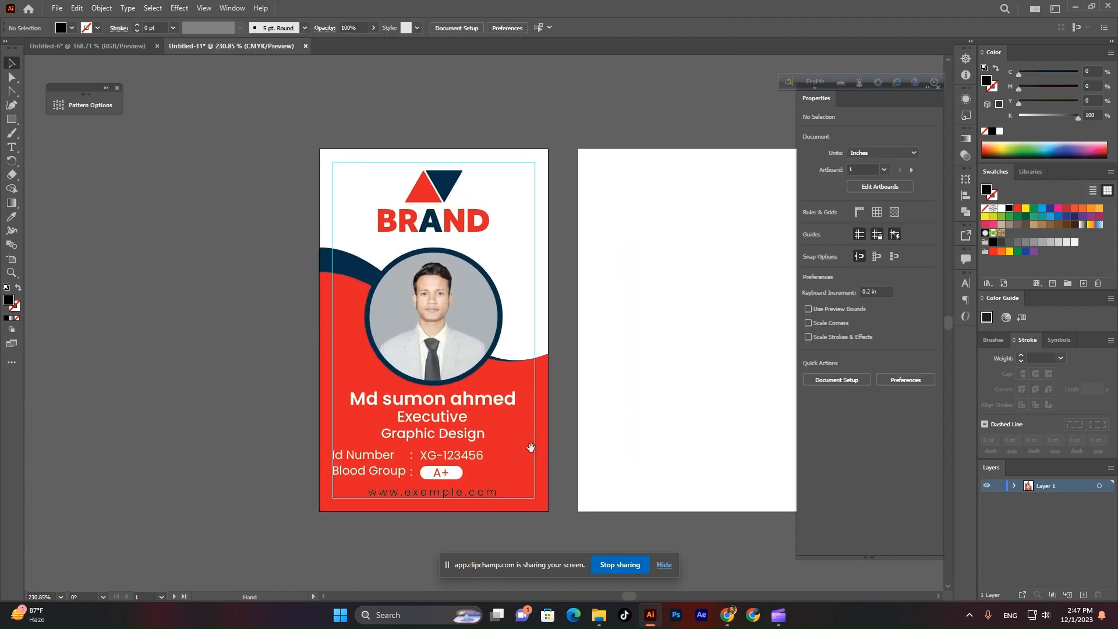
{"action": "left_click_drag", "start_coordinate": [530, 447], "coordinate": [450, 423]}
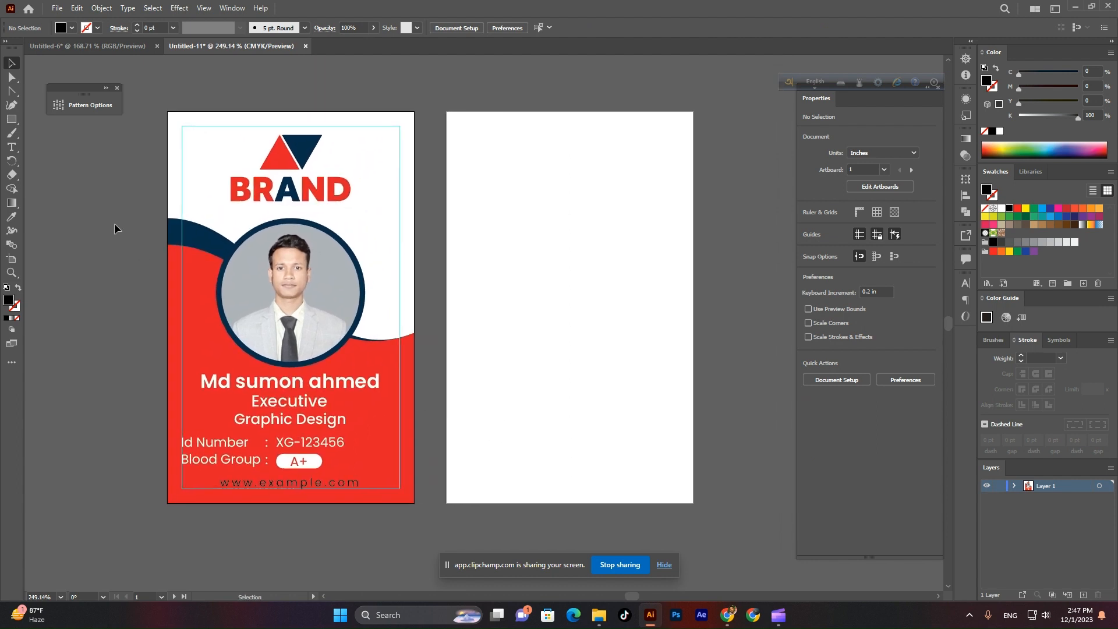
{"action": "left_click", "coordinate": [14, 119]}
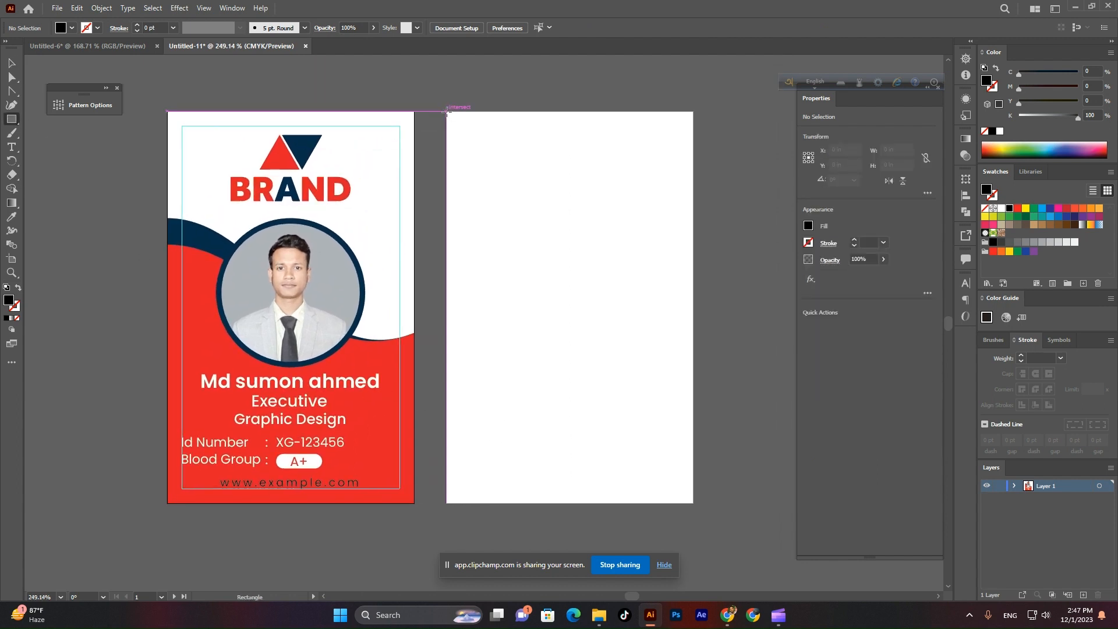
{"action": "left_click_drag", "start_coordinate": [446, 111], "coordinate": [693, 503]}
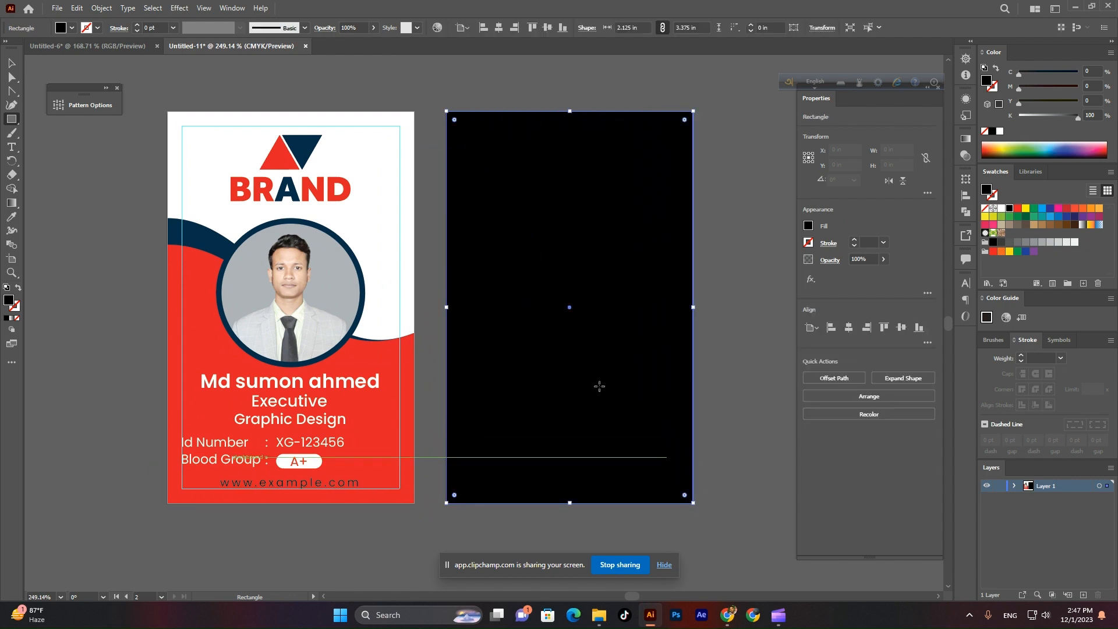
{"action": "left_click", "coordinate": [99, 9]}
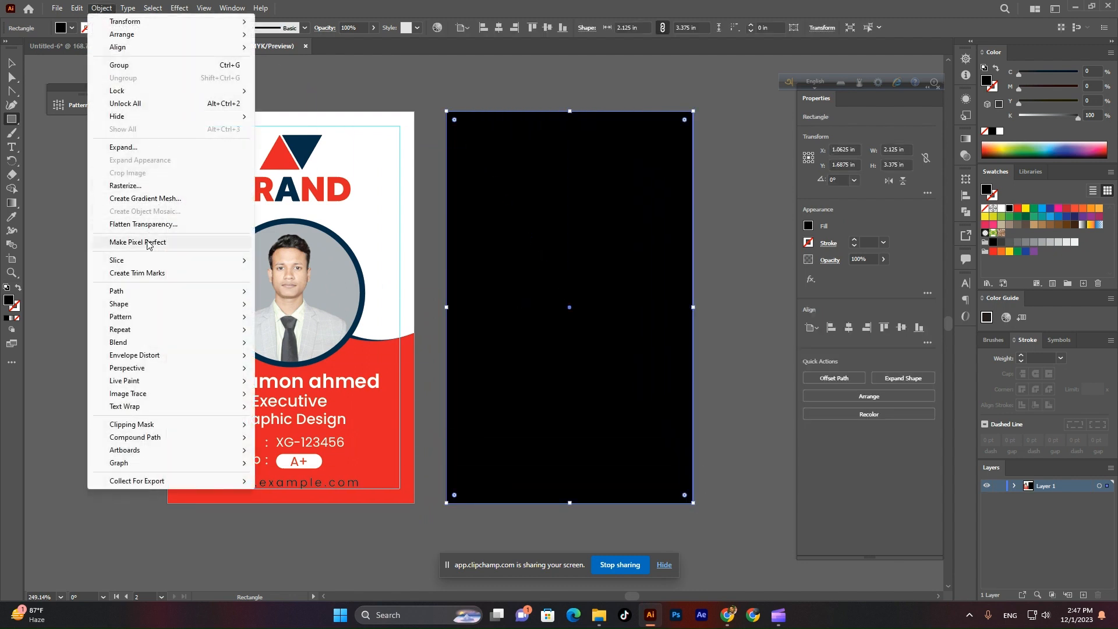
{"action": "mouse_move", "coordinate": [144, 291]}
{"action": "left_click", "coordinate": [311, 335]}
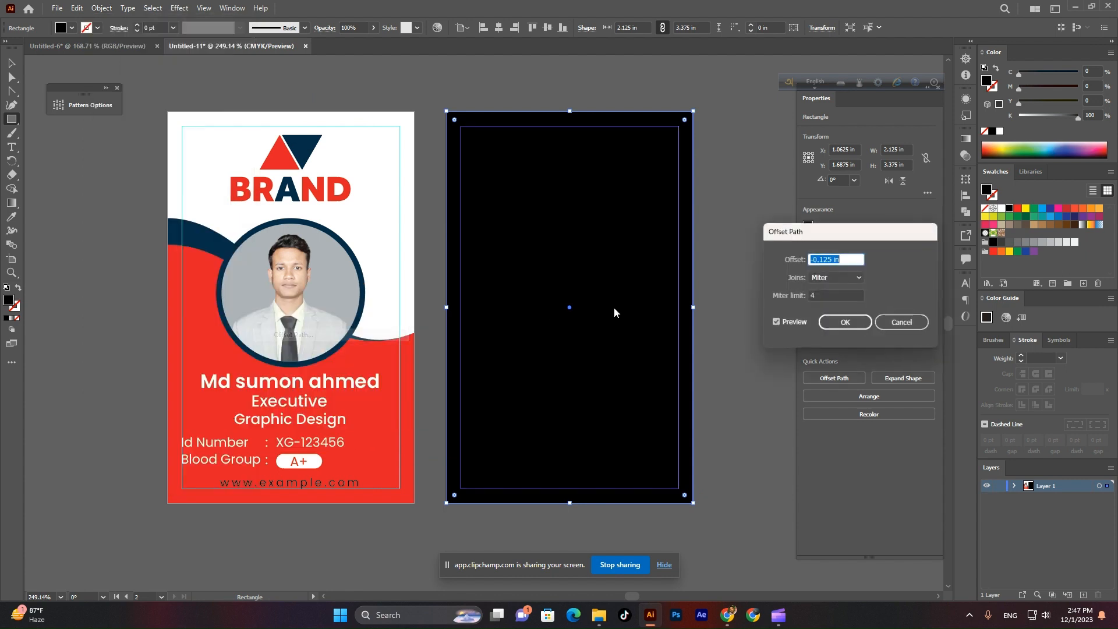
{"action": "left_click", "coordinate": [829, 327]}
{"action": "right_click", "coordinate": [636, 217]}
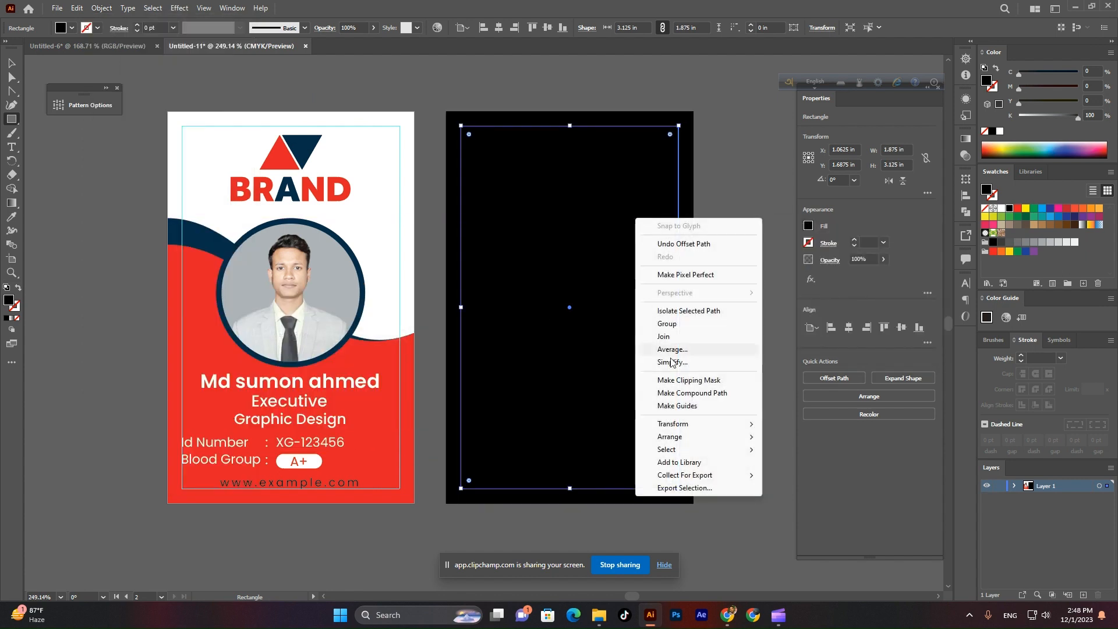
{"action": "left_click", "coordinate": [649, 405]}
Fill the back artboard's rectangle with white.
{"action": "left_click", "coordinate": [9, 61]}
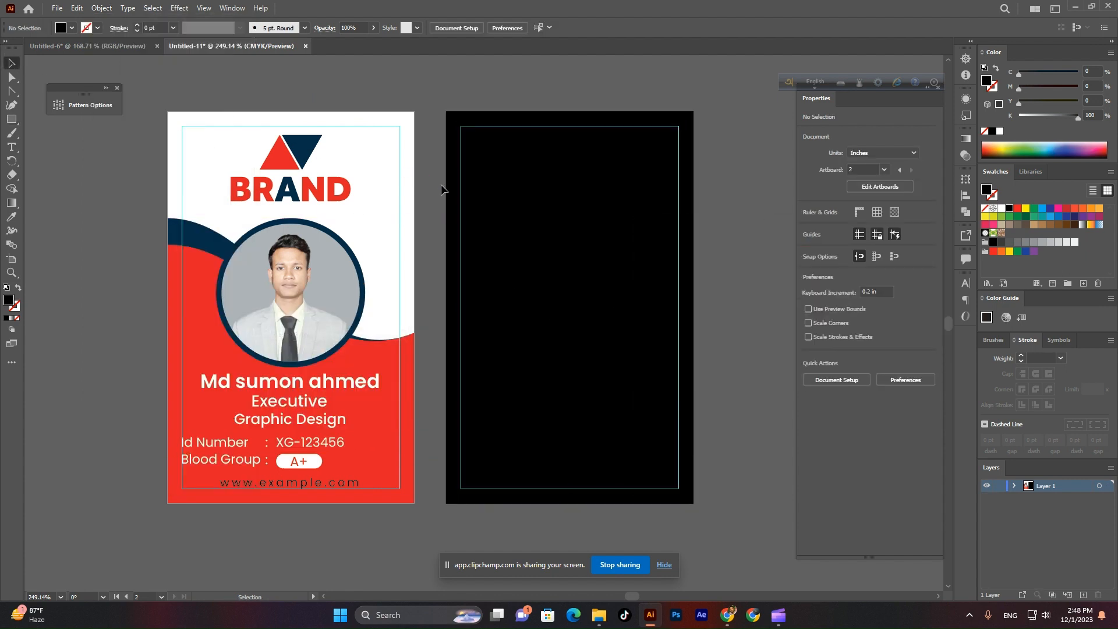
{"action": "left_click", "coordinate": [445, 186]}
{"action": "left_click", "coordinate": [71, 27]}
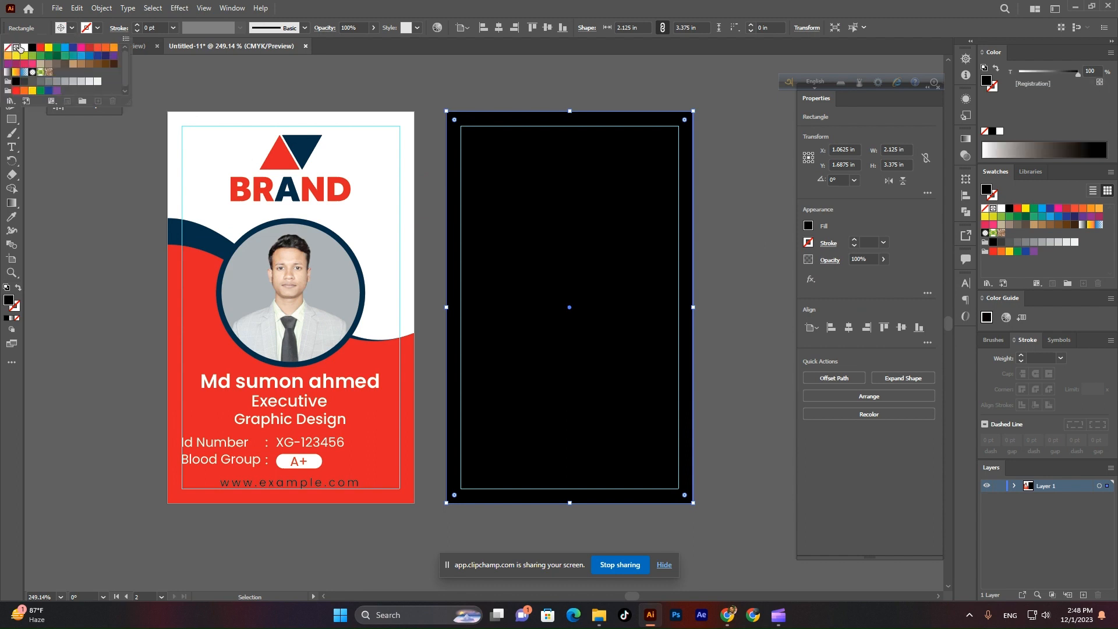
{"action": "left_click", "coordinate": [20, 49]}
{"action": "left_click", "coordinate": [431, 82]}
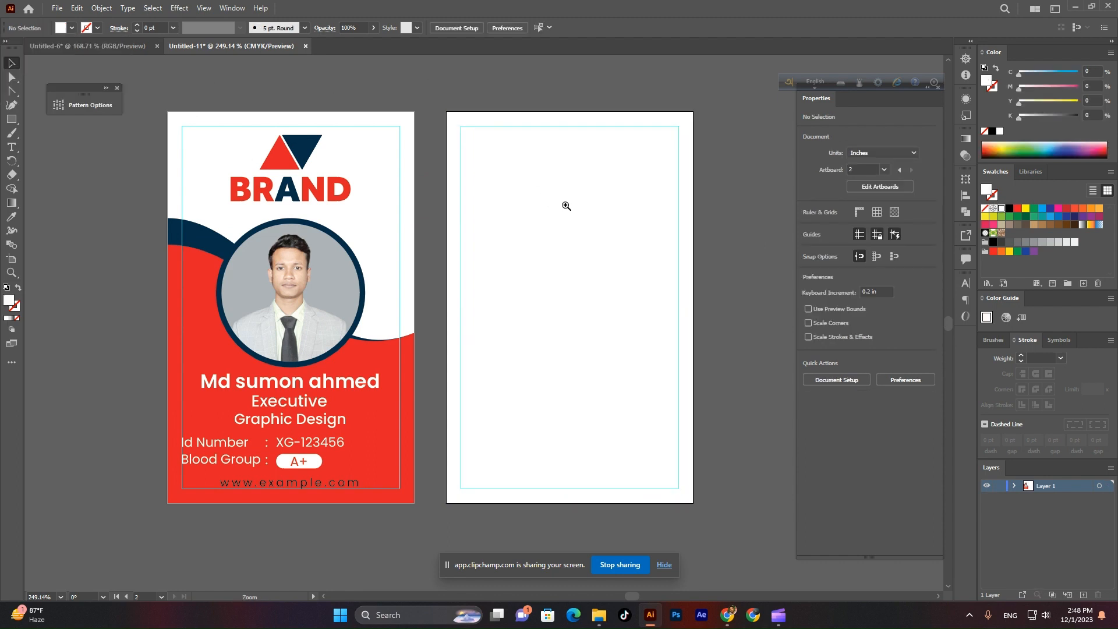
{"action": "scroll", "coordinate": [512, 259], "scroll_direction": "up", "scroll_amount": 2}
{"action": "left_click", "coordinate": [370, 502]}
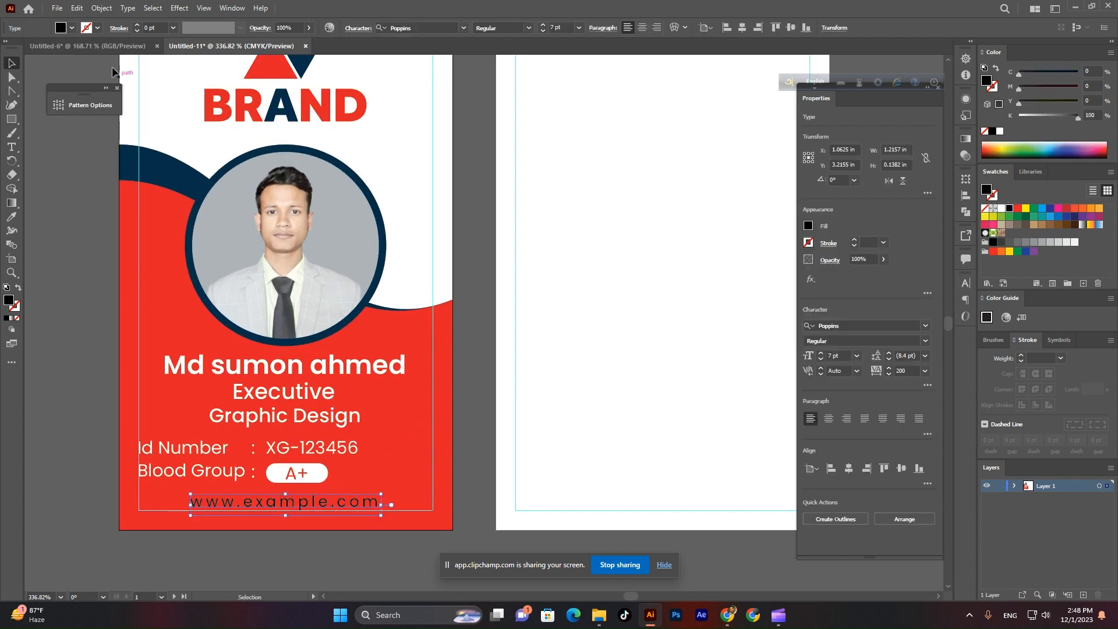
{"action": "left_click", "coordinate": [72, 28]}
{"action": "left_click", "coordinate": [23, 47]}
{"action": "left_click", "coordinate": [107, 290]}
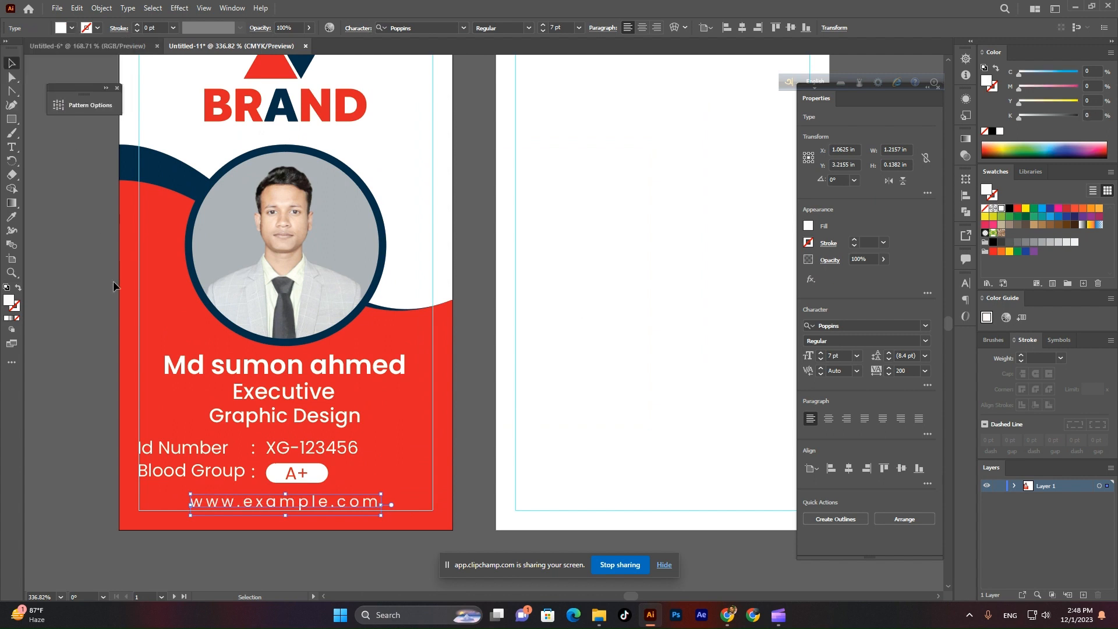
Make the second artboard active, then select and delete the white back rectangle part.
{"action": "left_click", "coordinate": [113, 281]}
{"action": "scroll", "coordinate": [329, 293], "scroll_direction": "down", "scroll_amount": 2}
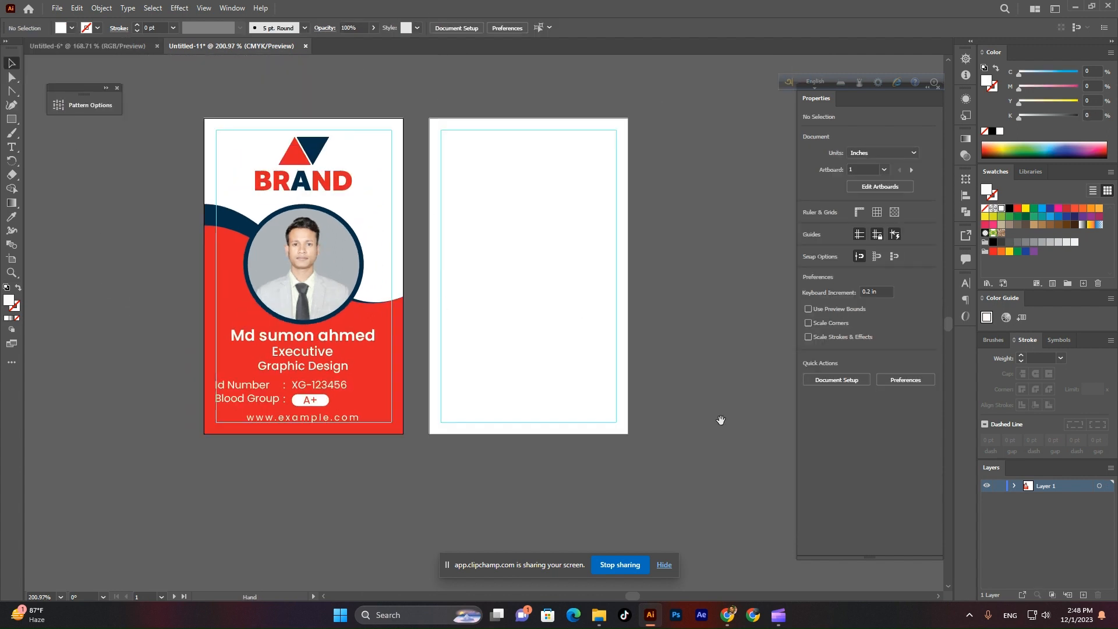
{"action": "left_click", "coordinate": [602, 326]}
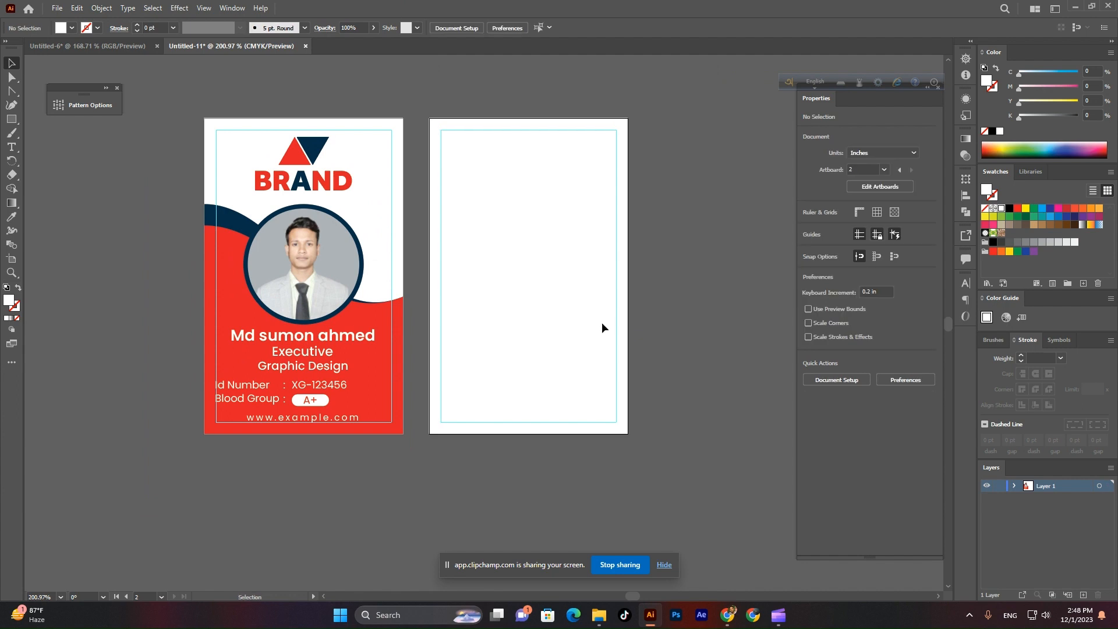
{"action": "key", "text": "ctrl+a"}
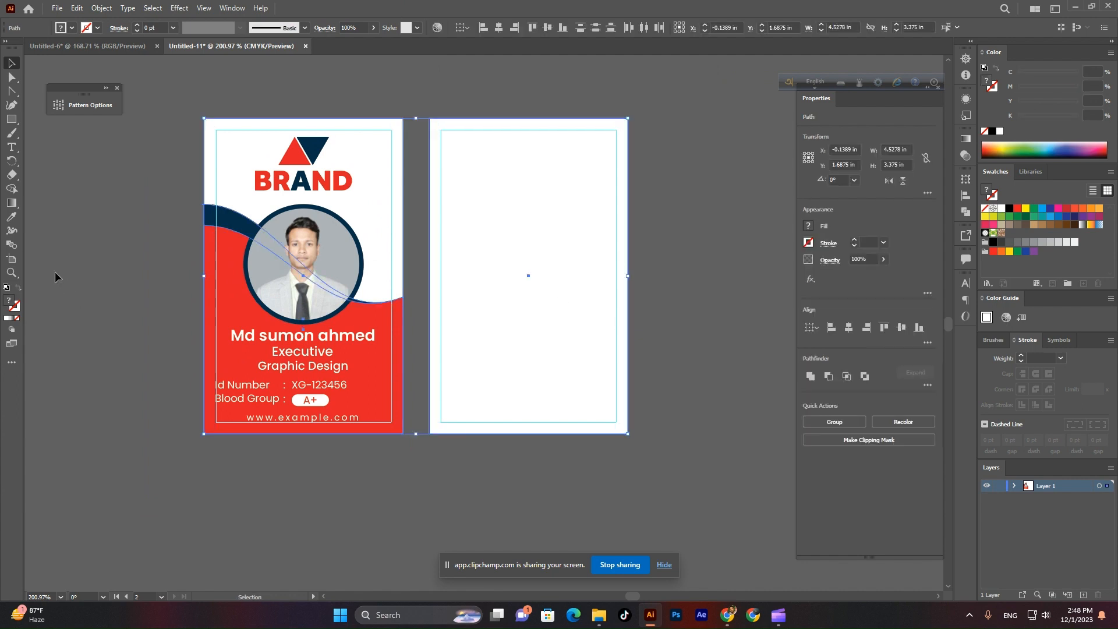
{"action": "left_click", "coordinate": [133, 233]}
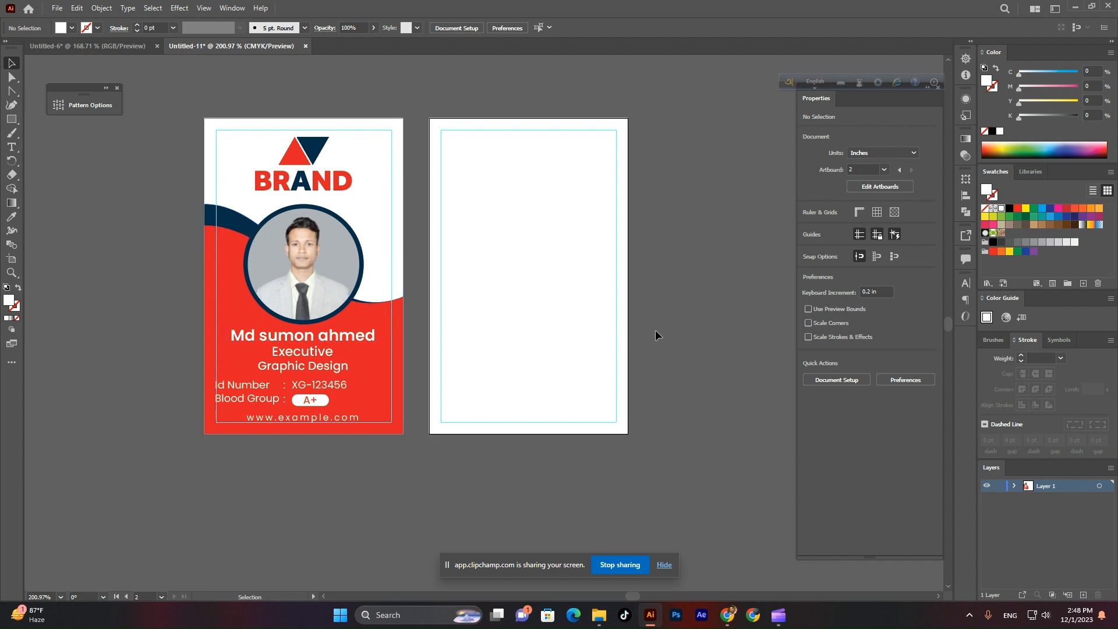
{"action": "key", "text": "a"}
{"action": "left_click", "coordinate": [590, 345]}
{"action": "key", "text": "Delete"}
Copy the red wave shape onto the back card and bring the copy to the front.
{"action": "left_click", "coordinate": [230, 238]}
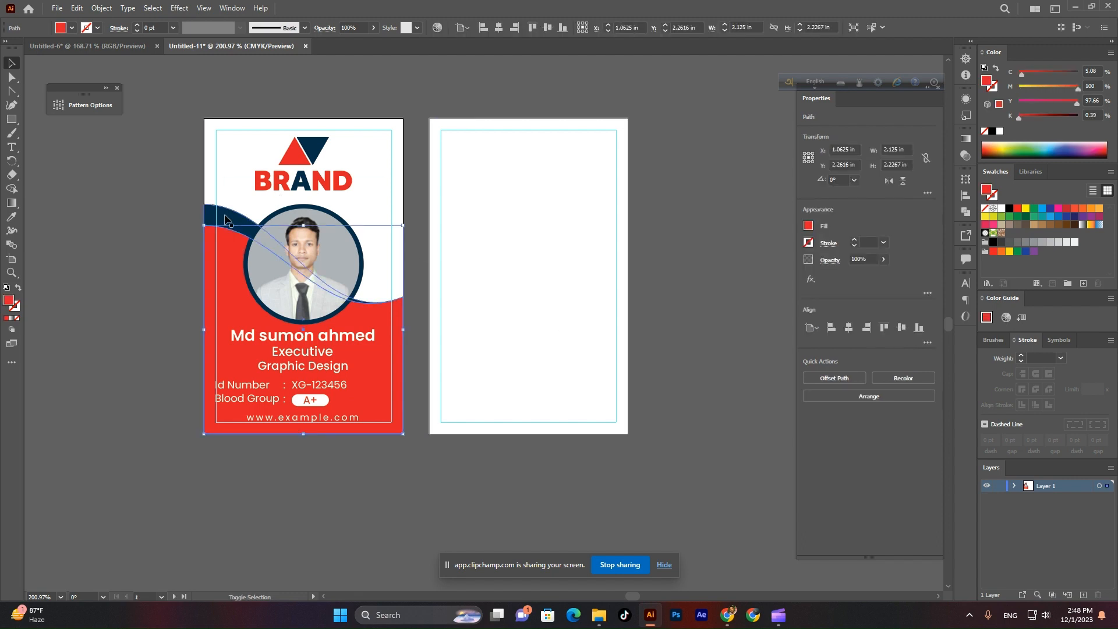
{"action": "left_click_drag", "start_coordinate": [390, 321], "coordinate": [734, 331]}
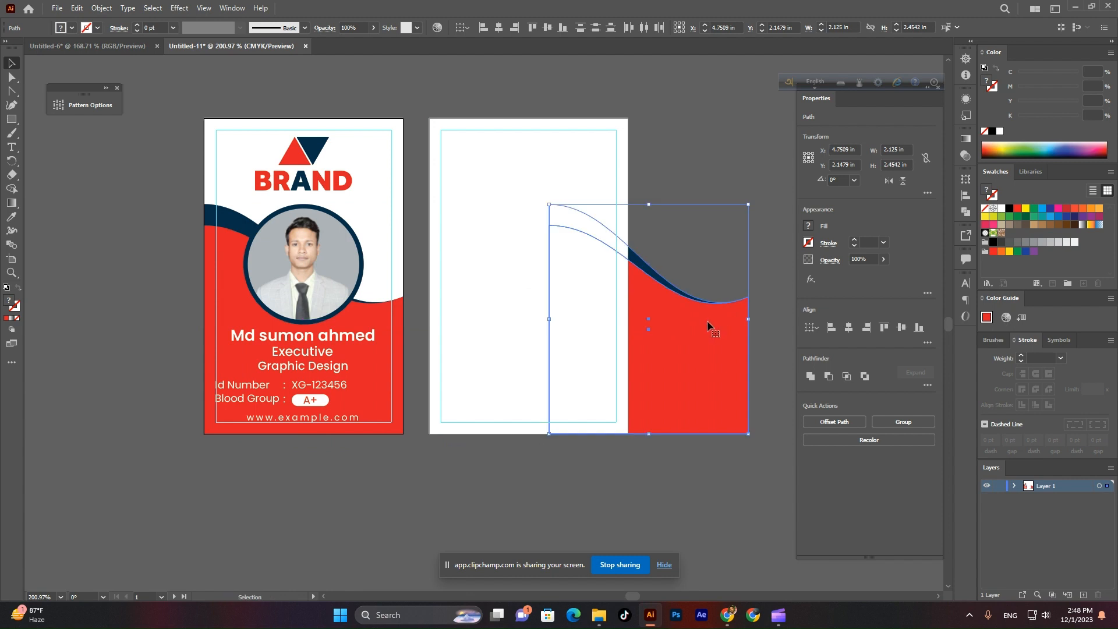
{"action": "right_click", "coordinate": [706, 320]}
{"action": "mouse_move", "coordinate": [762, 510]}
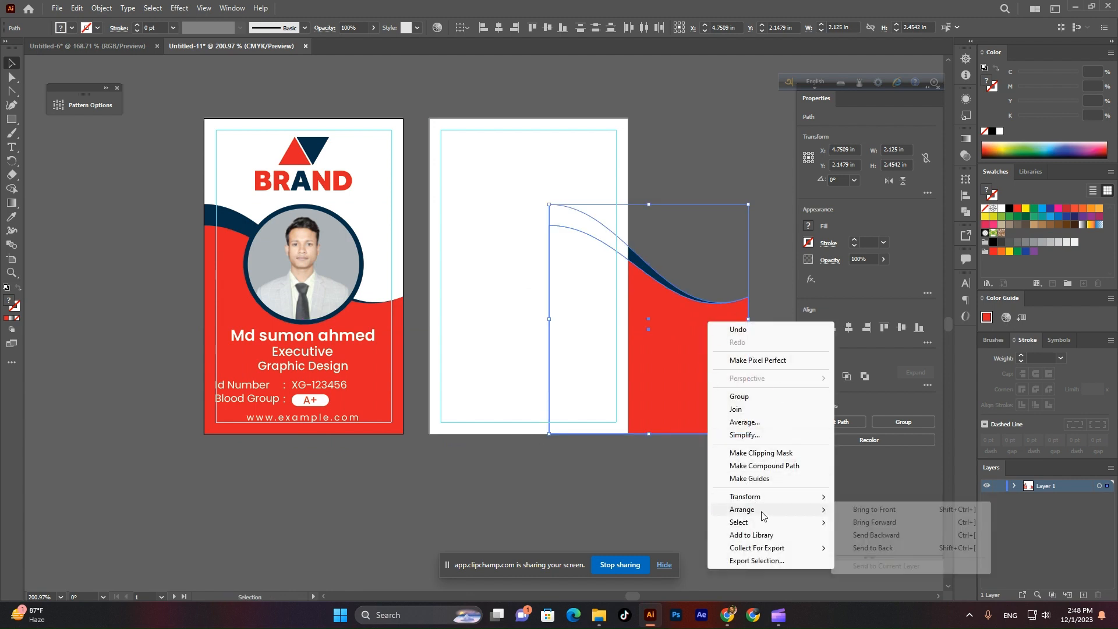
{"action": "left_click", "coordinate": [868, 508]}
{"action": "left_click", "coordinate": [729, 495]}
Rotate the back-card wave about 80° and move it down the card.
{"action": "scroll", "coordinate": [729, 494], "scroll_direction": "down", "scroll_amount": 2}
{"action": "scroll", "coordinate": [666, 482], "scroll_direction": "up", "scroll_amount": 1}
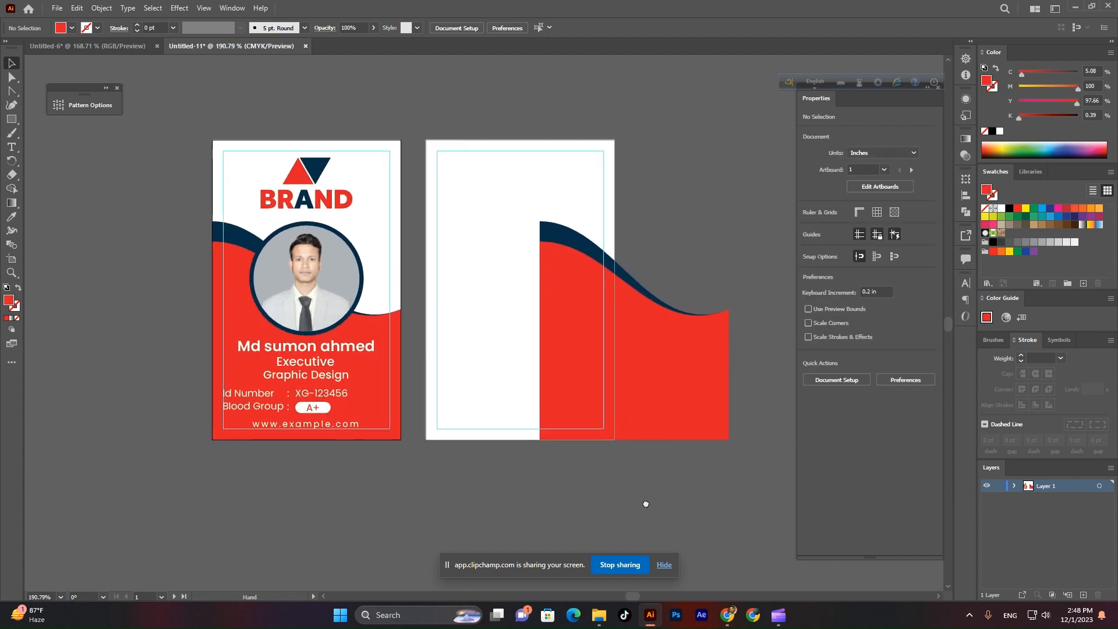
{"action": "left_click_drag", "start_coordinate": [645, 504], "coordinate": [625, 512]}
{"action": "left_click", "coordinate": [645, 409]}
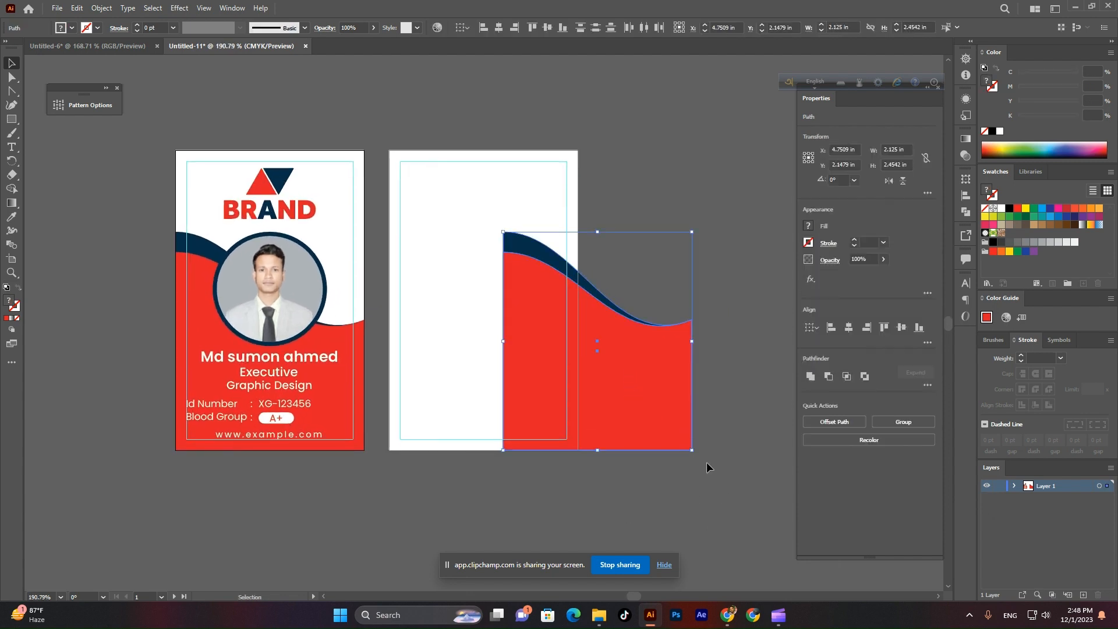
{"action": "left_click_drag", "start_coordinate": [696, 457], "coordinate": [693, 285]}
{"action": "left_click_drag", "start_coordinate": [619, 357], "coordinate": [644, 402]}
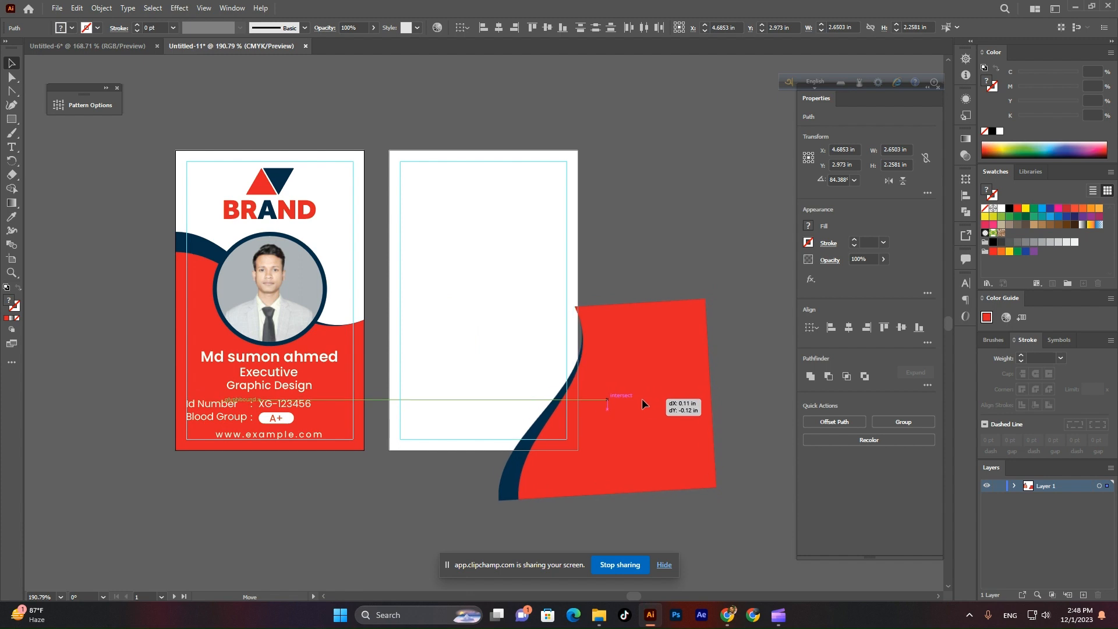
Draw a red rectangle over the back card's lower-right corner.
{"action": "left_click_drag", "start_coordinate": [643, 403], "coordinate": [644, 402]}
{"action": "left_click", "coordinate": [644, 253]}
{"action": "scroll", "coordinate": [681, 487], "scroll_direction": "up", "scroll_amount": 4}
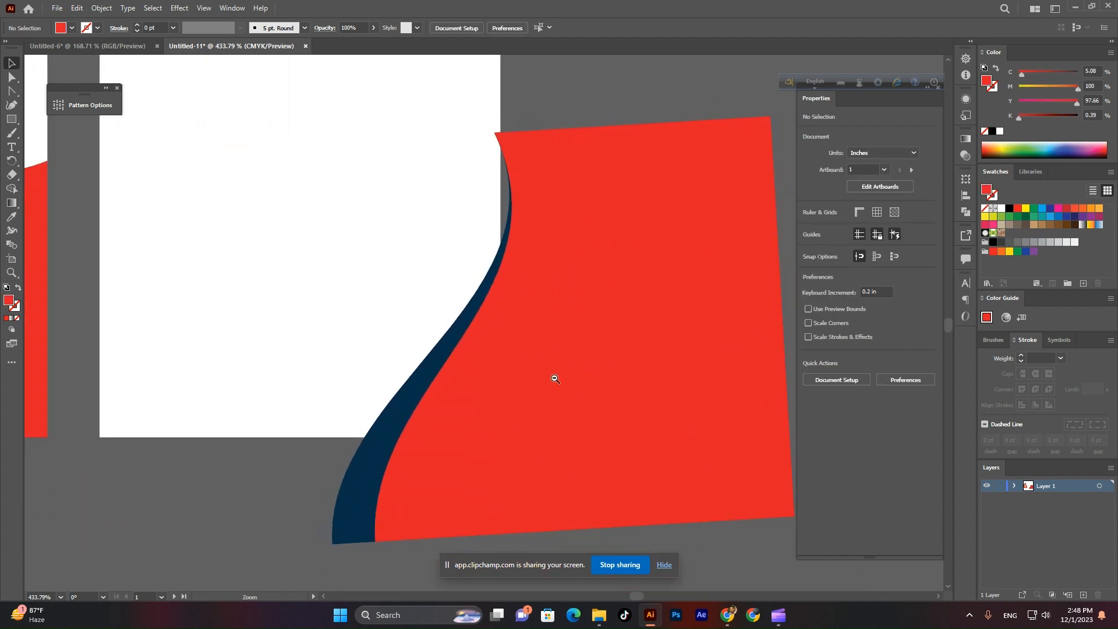
{"action": "scroll", "coordinate": [554, 378], "scroll_direction": "down", "scroll_amount": 1}
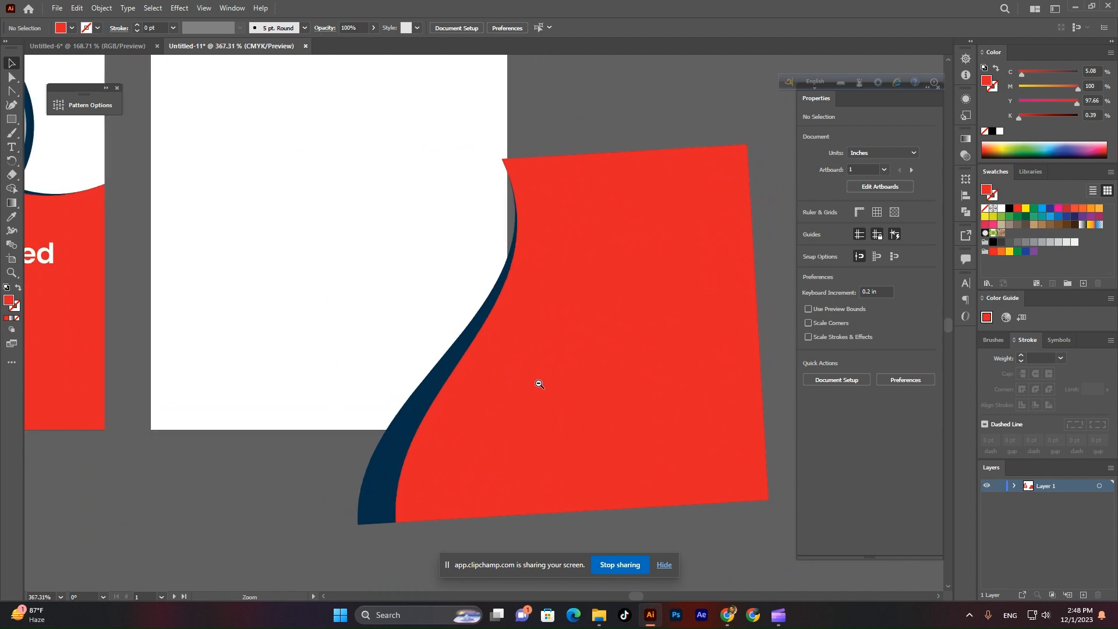
{"action": "left_click", "coordinate": [12, 119]}
{"action": "left_click_drag", "start_coordinate": [315, 192], "coordinate": [510, 425]}
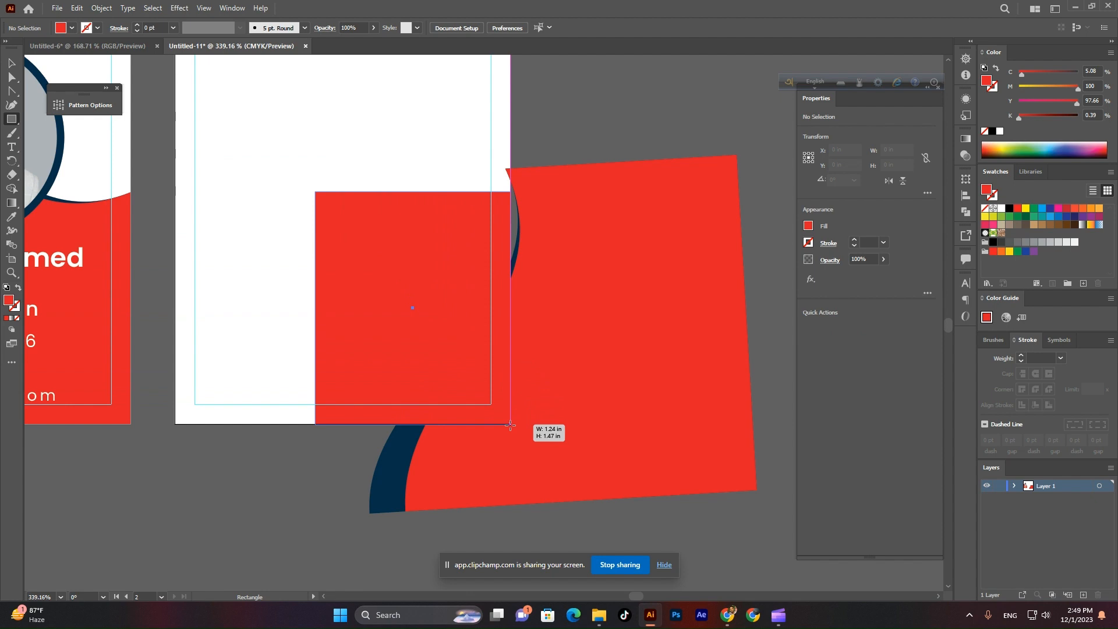
{"action": "left_click_drag", "start_coordinate": [510, 425], "coordinate": [510, 425]}
Select the rectangle with the waves and trim away the parts outside the card with Shape Builder.
{"action": "key", "text": "v"}
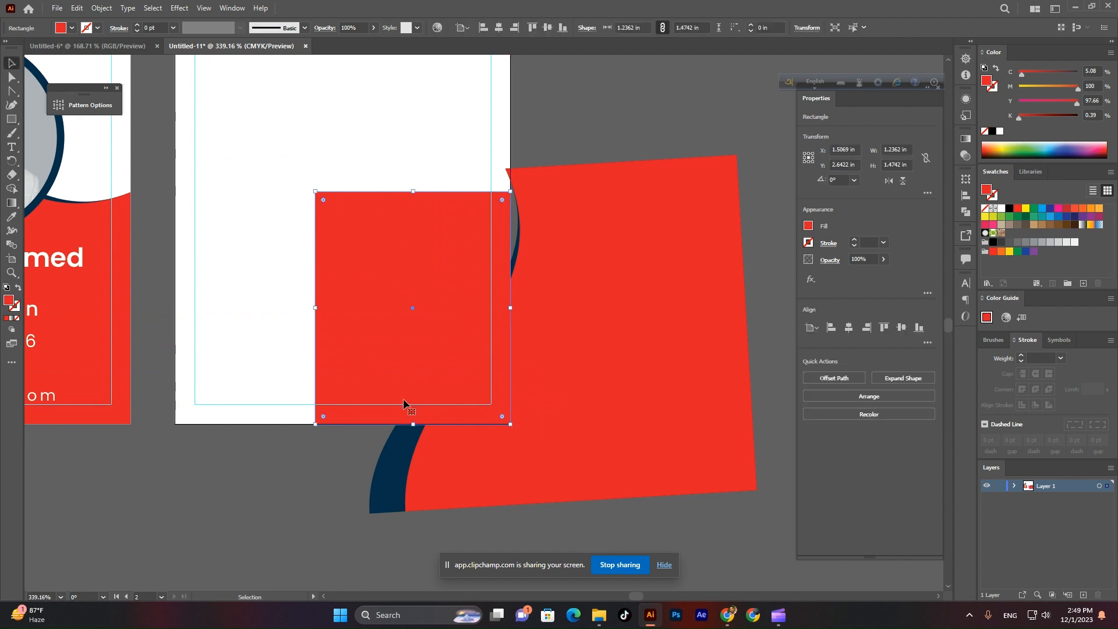
{"action": "left_click_drag", "start_coordinate": [427, 360], "coordinate": [304, 291]}
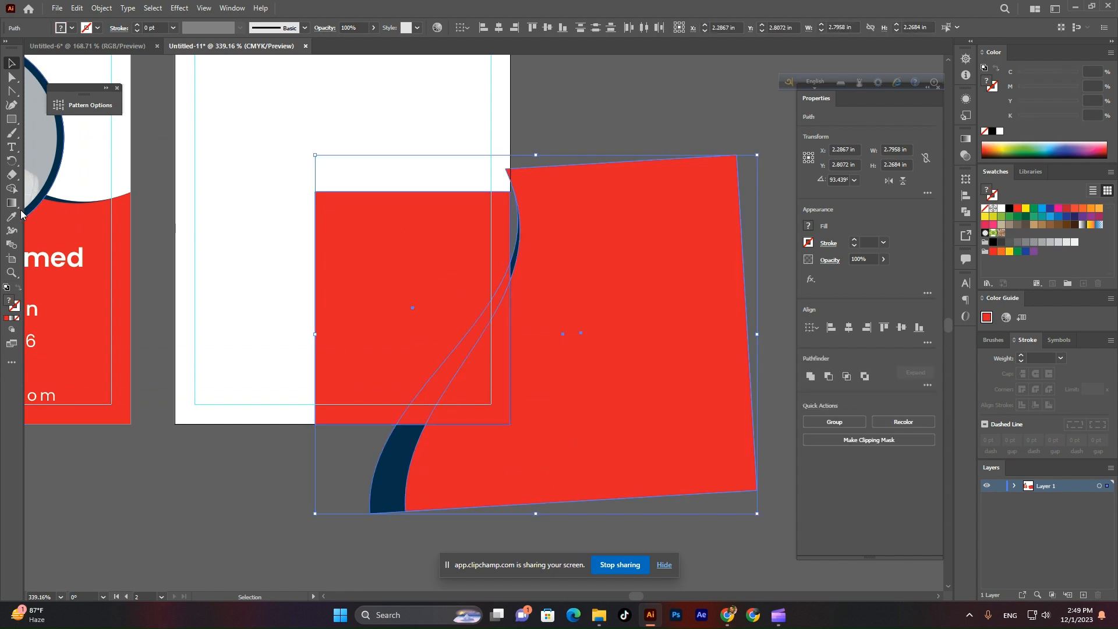
{"action": "left_click", "coordinate": [12, 188]}
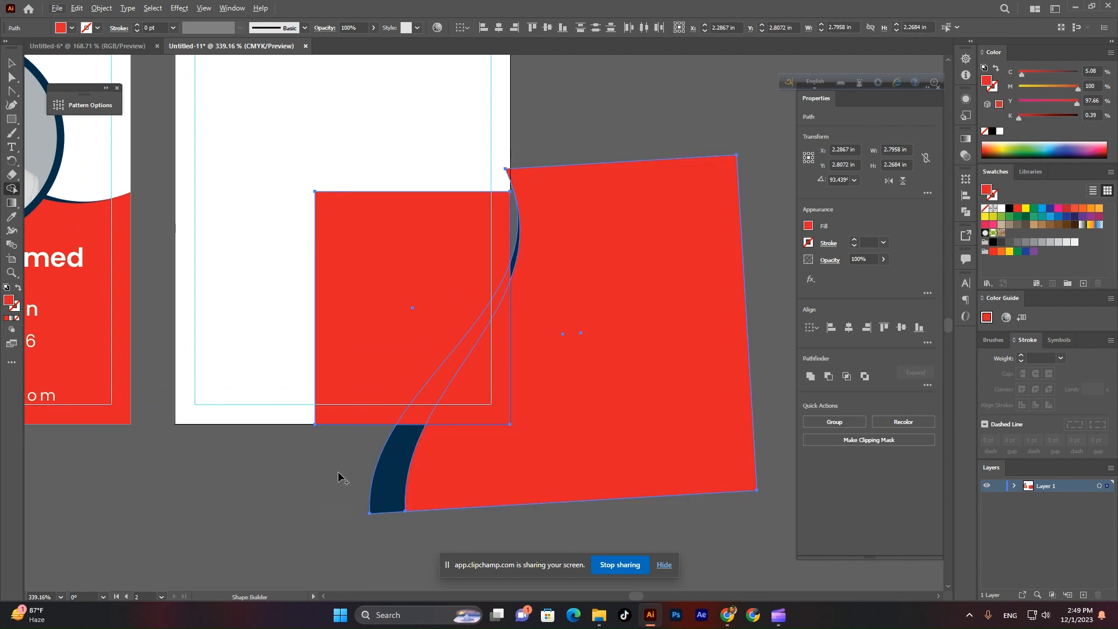
{"action": "mouse_move", "coordinate": [337, 470]}
{"action": "left_mouse_down", "text": "alt"}
{"action": "mouse_move", "coordinate": [494, 467]}
{"action": "mouse_move", "coordinate": [608, 405]}
{"action": "left_mouse_up", "text": "alt"}
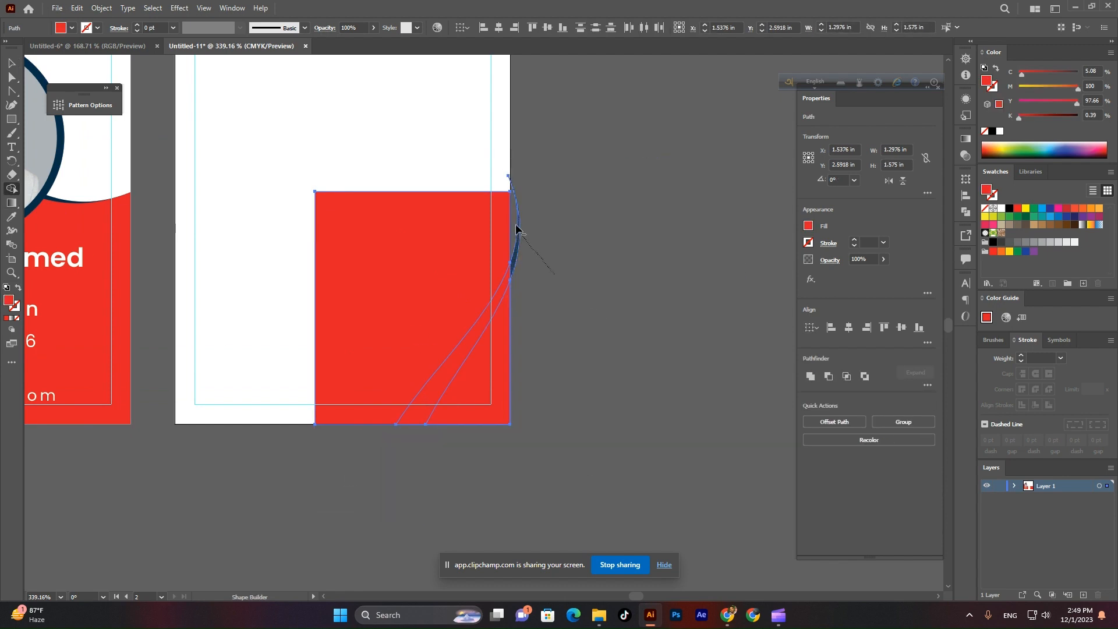
{"action": "left_click_drag", "start_coordinate": [515, 229], "coordinate": [513, 233], "text": "alt"}
{"action": "left_click", "coordinate": [12, 62]}
{"action": "left_click", "coordinate": [601, 242]}
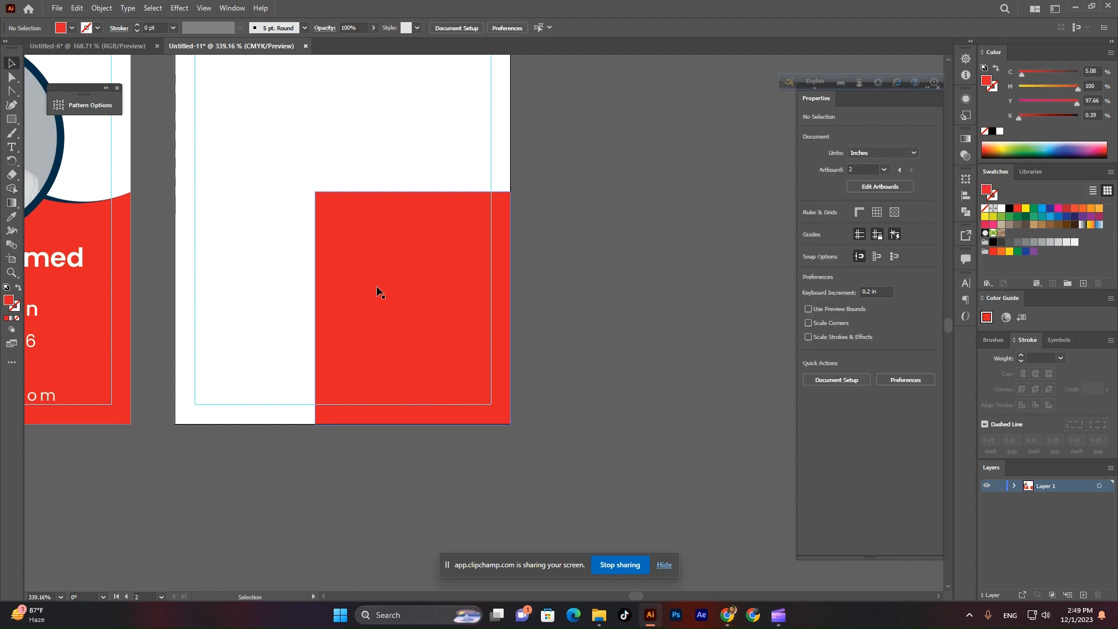
Undo the last change and pull the navy curve's top anchor down to reshape it.
{"action": "key", "text": "ctrl+z"}
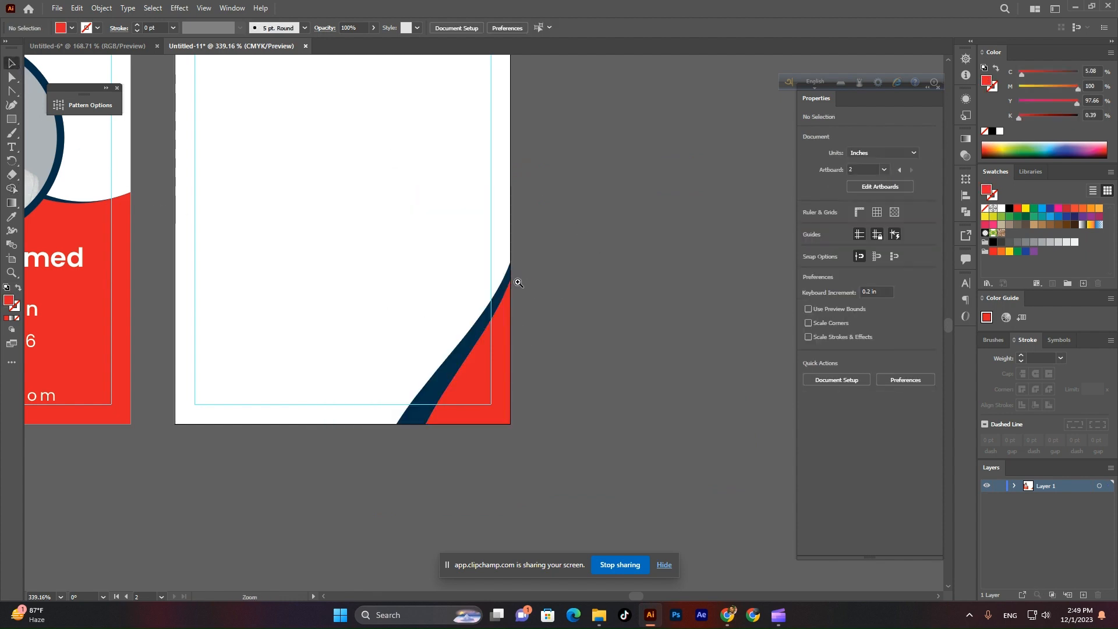
{"action": "scroll", "coordinate": [528, 343], "scroll_direction": "up", "scroll_amount": 3}
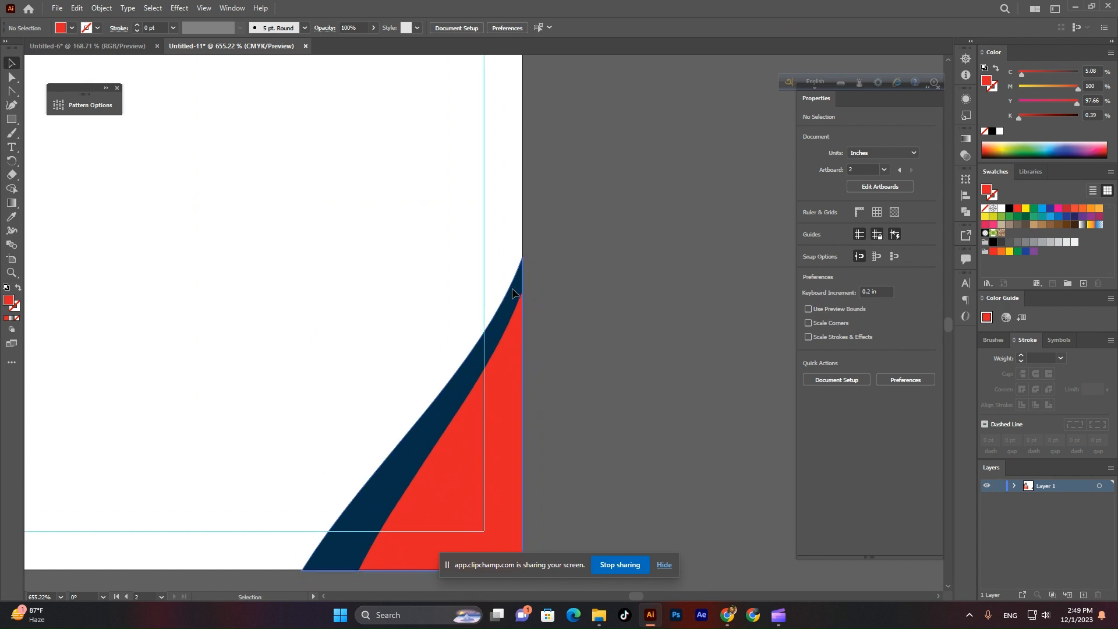
{"action": "left_click", "coordinate": [499, 295]}
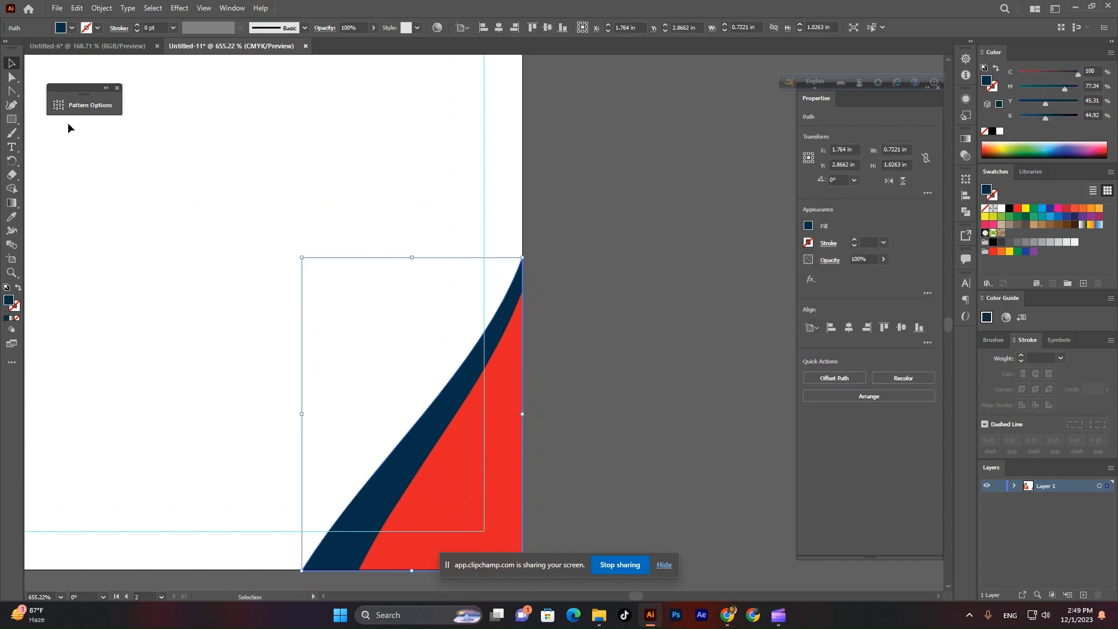
{"action": "left_click", "coordinate": [13, 80]}
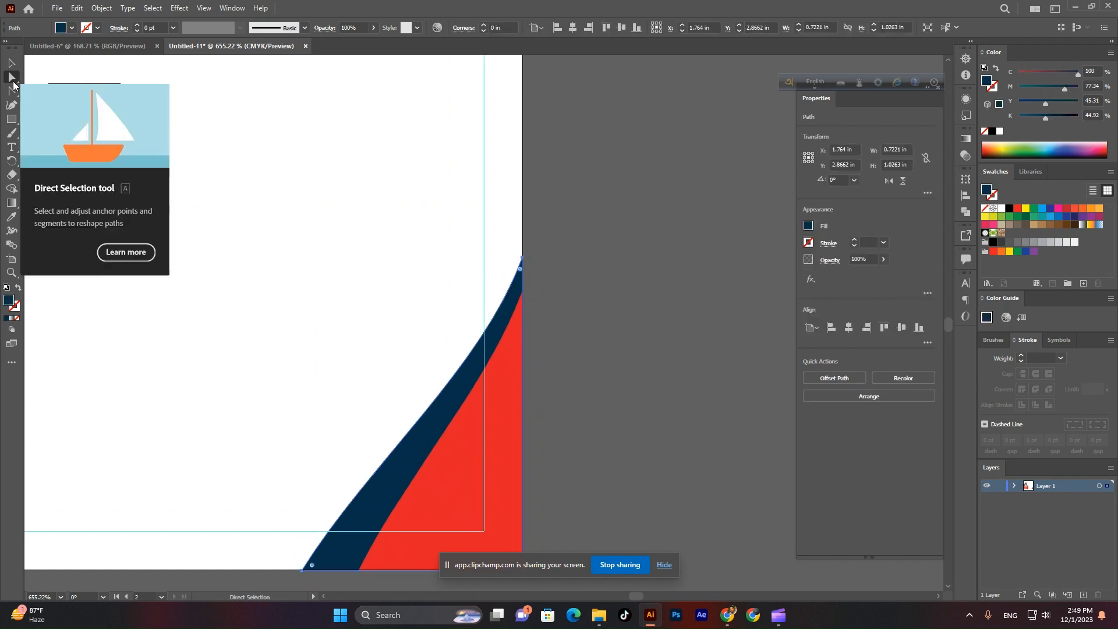
{"action": "left_click_drag", "start_coordinate": [524, 259], "coordinate": [522, 293]}
{"action": "left_click", "coordinate": [169, 131]}
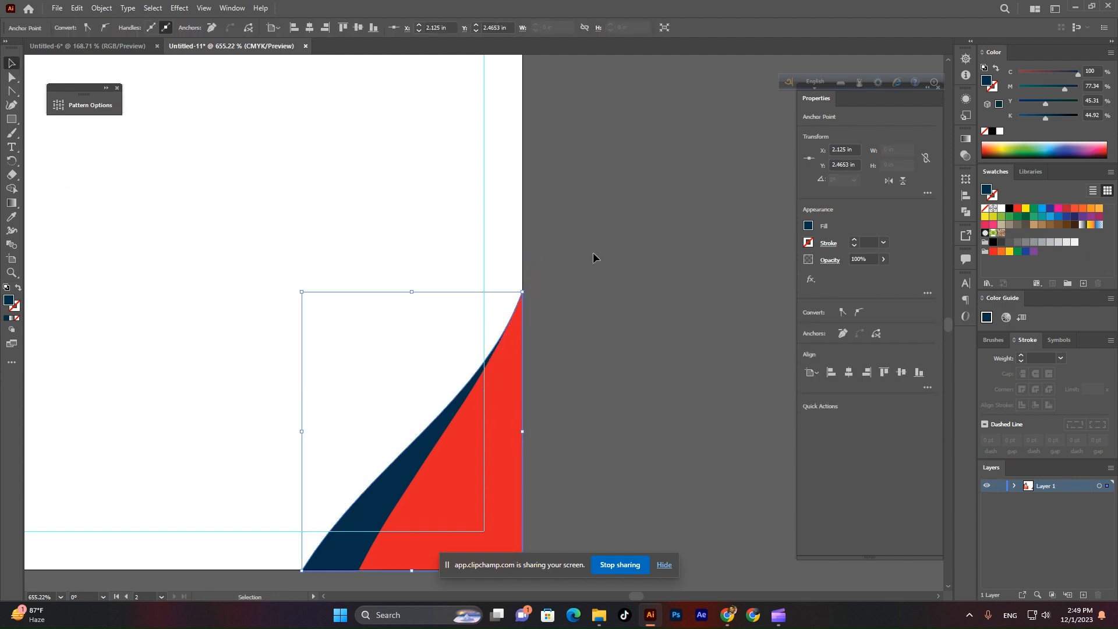
Duplicate the corner shape, flip it horizontally and vertically, and move it to the top-left corner.
{"action": "key", "text": "z"}
{"action": "left_click_drag", "start_coordinate": [594, 253], "coordinate": [463, 289]}
{"action": "key", "text": "v"}
{"action": "left_click", "coordinate": [564, 445]}
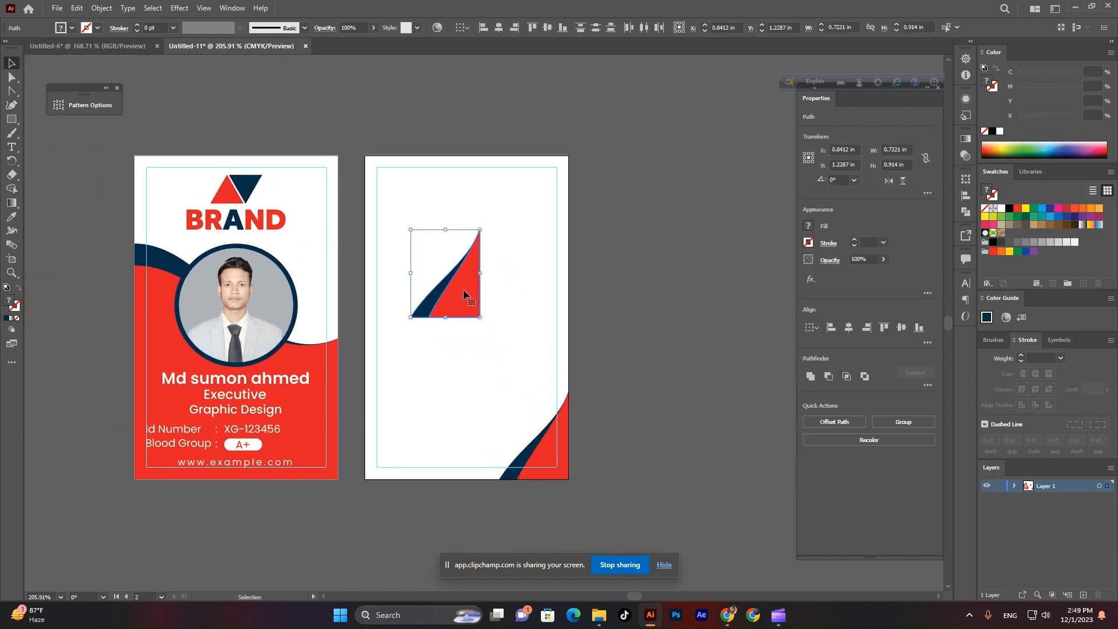
{"action": "left_click", "coordinate": [888, 181]}
{"action": "left_click", "coordinate": [902, 181]}
{"action": "left_click_drag", "start_coordinate": [432, 245], "coordinate": [638, 434]}
Fine-tune the red top-left corner piece and bring both cards back into view.
{"action": "key", "text": "ctrl+shift+a"}
{"action": "left_click", "coordinate": [369, 331]}
{"action": "scroll", "coordinate": [369, 332], "scroll_direction": "up", "scroll_amount": 3}
{"action": "left_click_drag", "start_coordinate": [378, 285], "coordinate": [351, 254]}
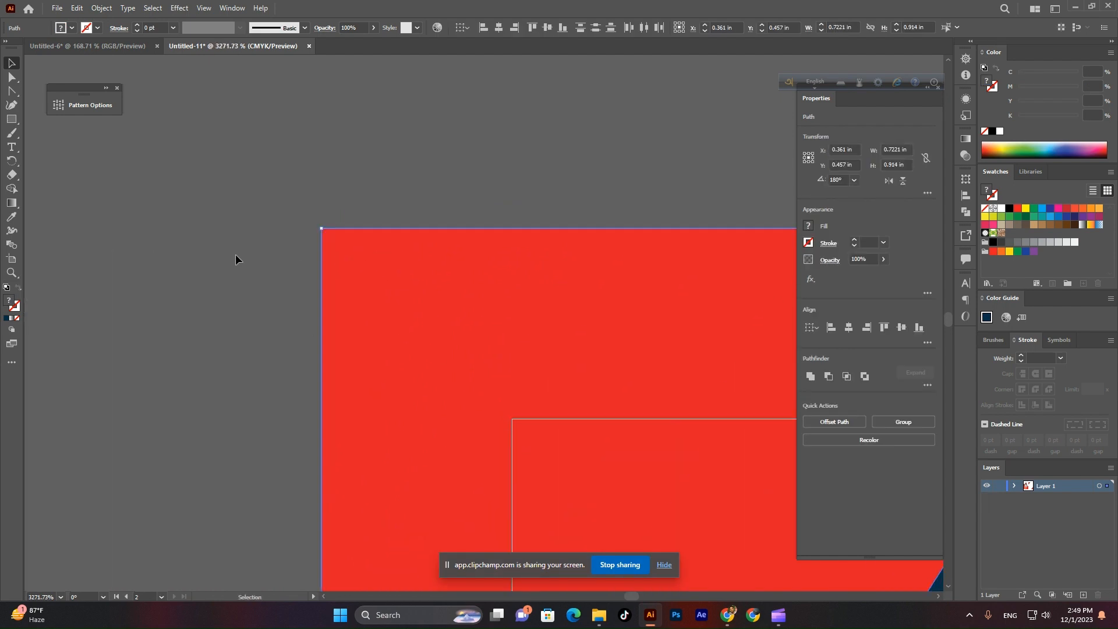
{"action": "left_click", "coordinate": [235, 254]}
{"action": "scroll", "coordinate": [330, 246], "scroll_direction": "down", "scroll_amount": 7}
{"action": "scroll", "coordinate": [399, 349], "scroll_direction": "down", "scroll_amount": 1}
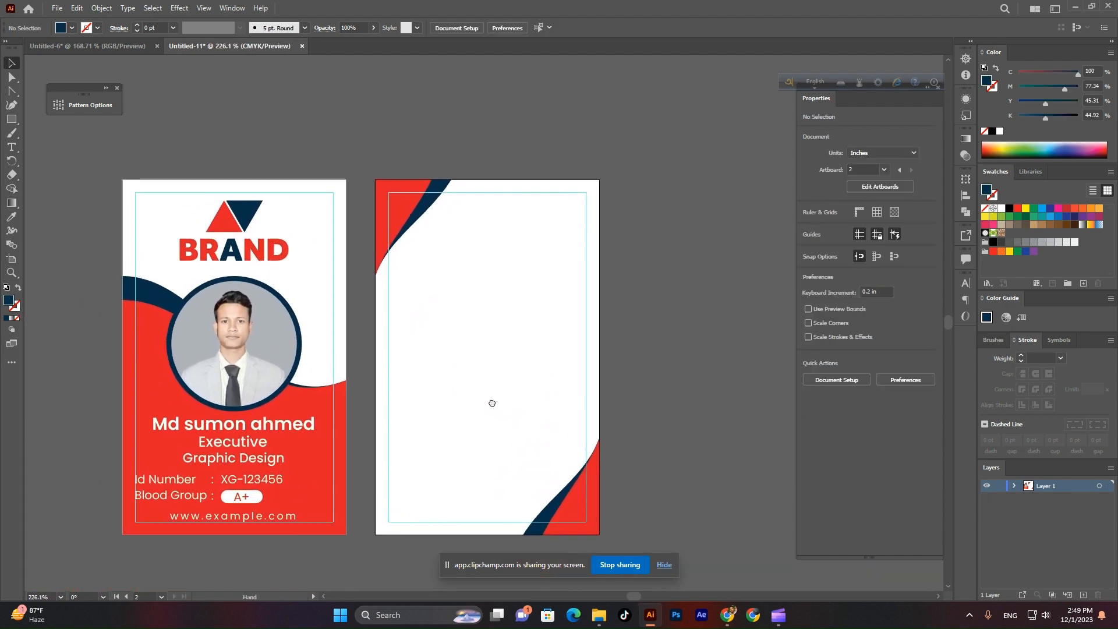
{"action": "left_click_drag", "start_coordinate": [489, 400], "coordinate": [519, 310]}
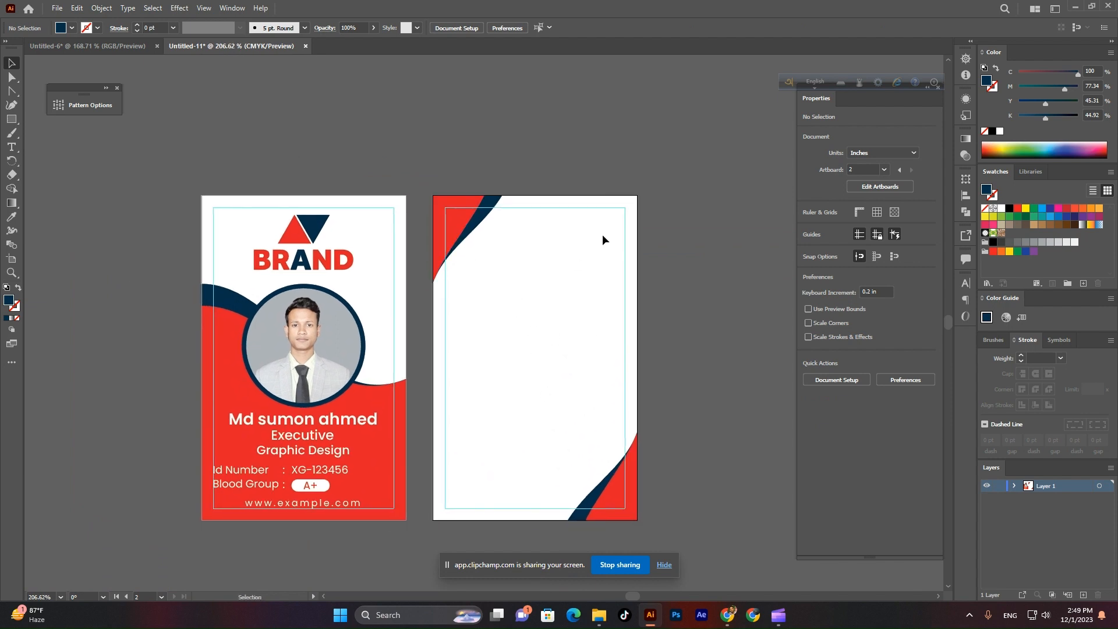
Copy the BRAND logo onto the back card, bring it to front and centre it horizontally.
{"action": "left_click_drag", "start_coordinate": [314, 234], "coordinate": [525, 244]}
{"action": "right_click", "coordinate": [525, 245]}
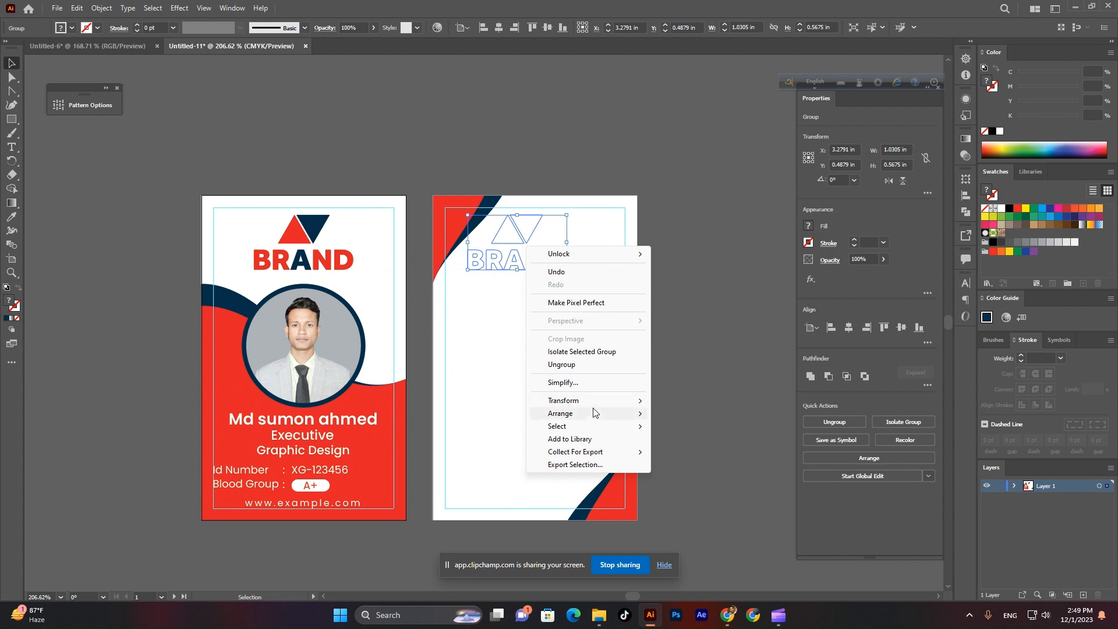
{"action": "mouse_move", "coordinate": [594, 414]}
{"action": "left_click", "coordinate": [693, 415]}
{"action": "left_click", "coordinate": [484, 281]}
{"action": "left_click_drag", "start_coordinate": [524, 232], "coordinate": [541, 243]}
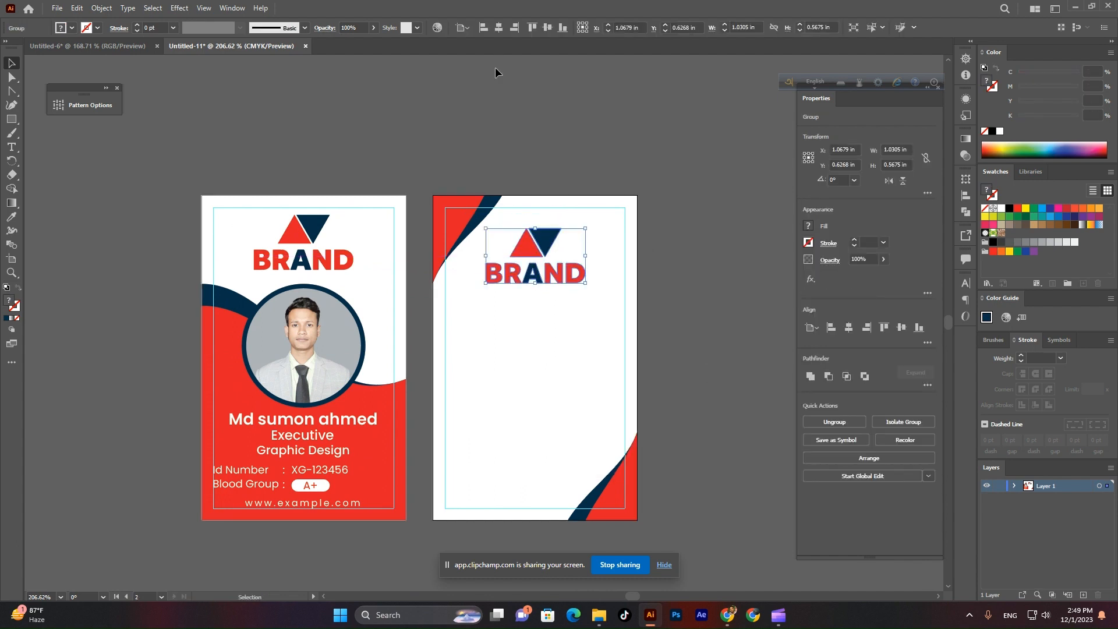
{"action": "left_click", "coordinate": [498, 28]}
Zoom in and reposition the view on both cards.
{"action": "left_click", "coordinate": [536, 131]}
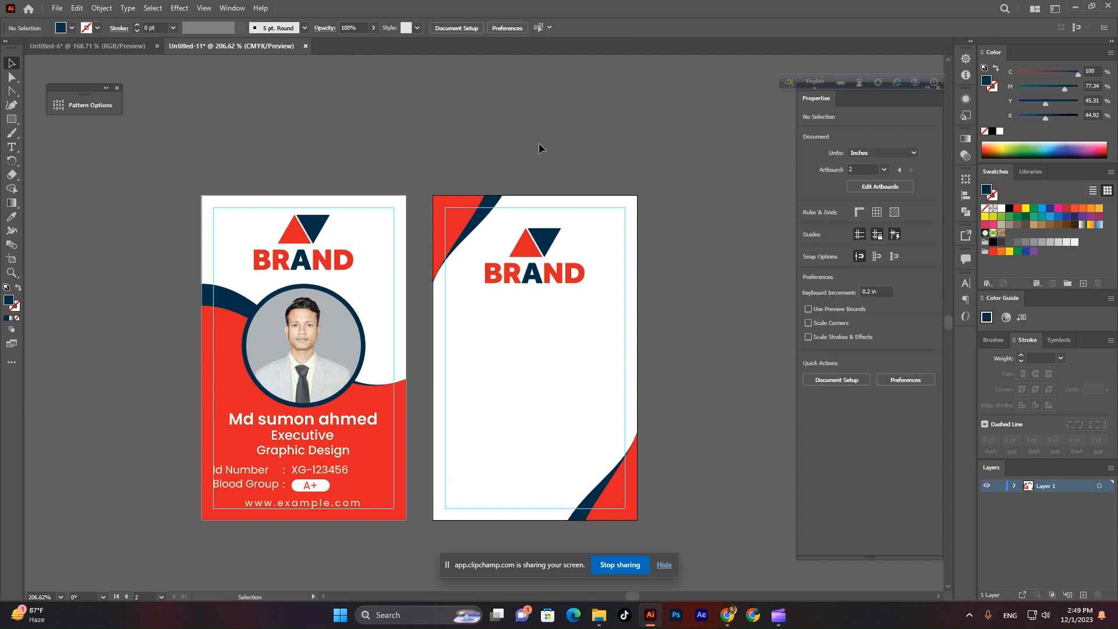
{"action": "key", "text": "z"}
{"action": "left_click_drag", "start_coordinate": [532, 383], "coordinate": [586, 431]}
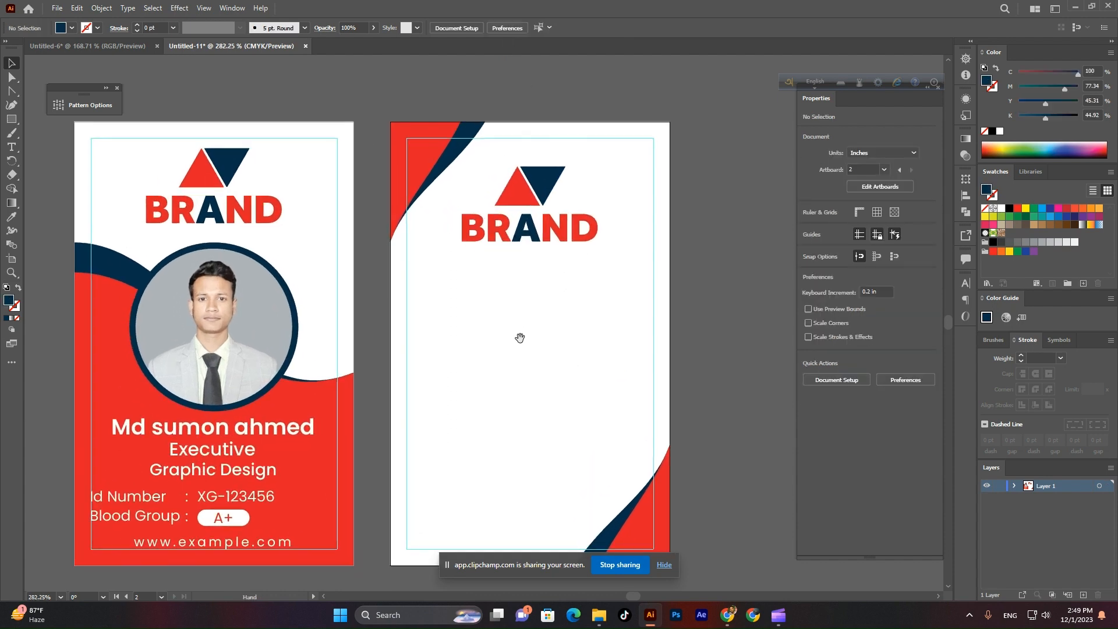
{"action": "left_click_drag", "start_coordinate": [519, 338], "coordinate": [514, 368]}
{"action": "key", "text": "v"}
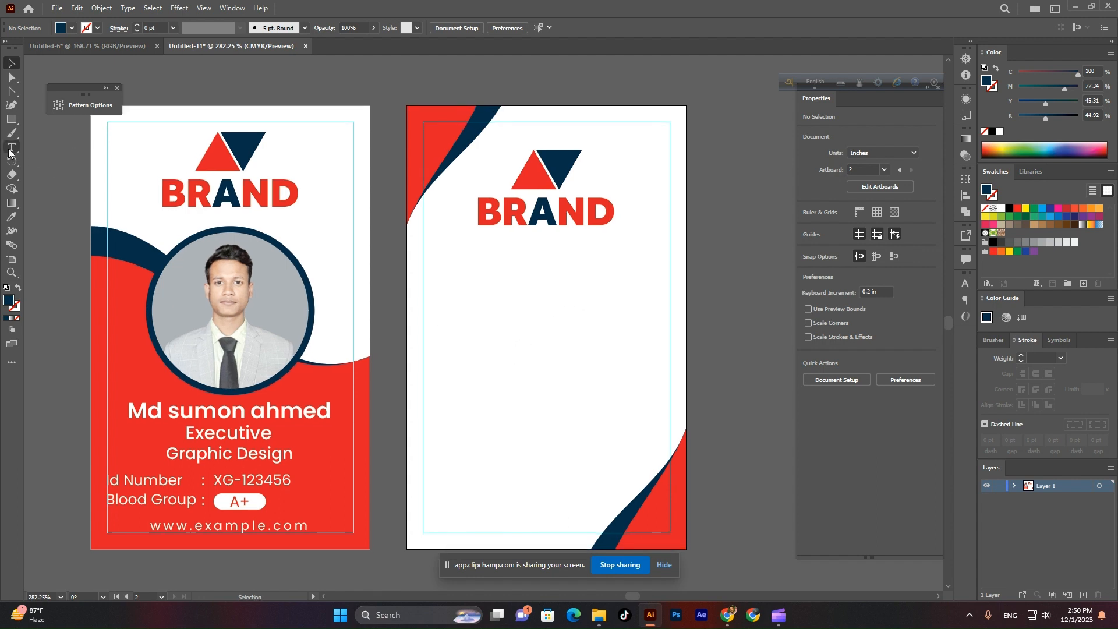
{"action": "left_click", "coordinate": [11, 149]}
Add a 'join dat' text line below the logo with letter spacing 0.
{"action": "left_click", "coordinate": [487, 301]}
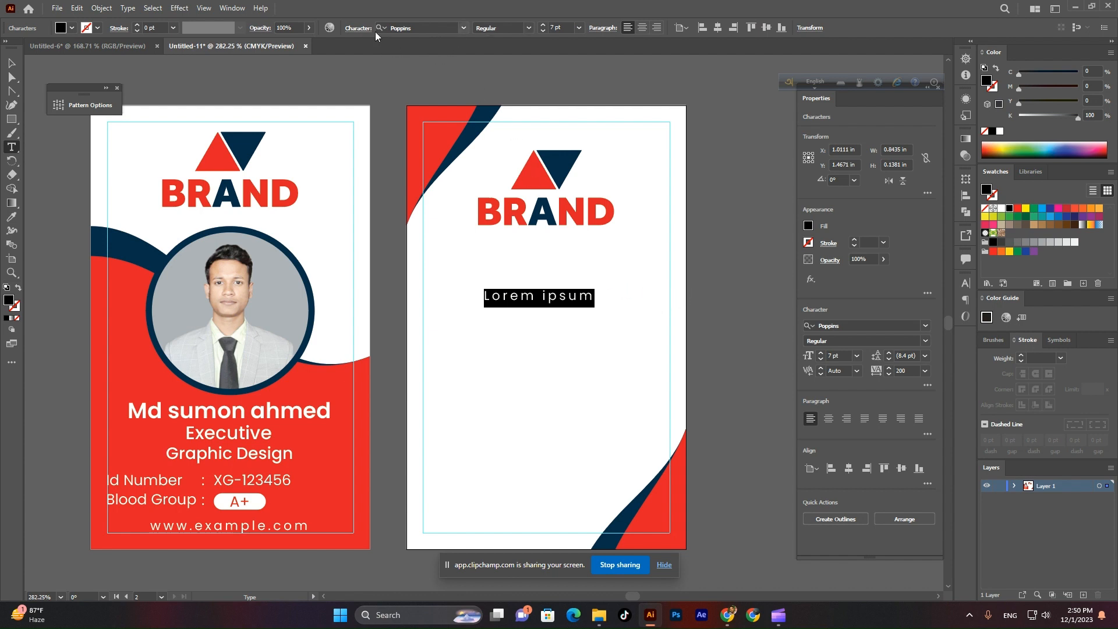
{"action": "left_click", "coordinate": [357, 27]}
{"action": "left_click", "coordinate": [362, 96]}
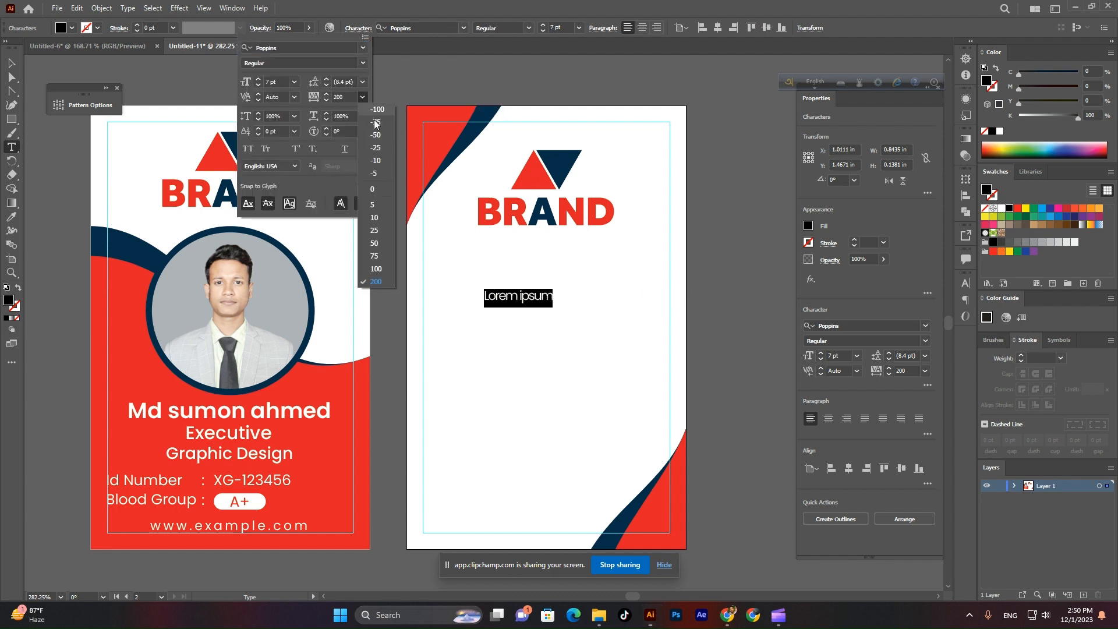
{"action": "left_click", "coordinate": [379, 194]}
{"action": "scroll", "coordinate": [643, 316], "scroll_direction": "up", "scroll_amount": 2}
{"action": "type", "text": "join"}
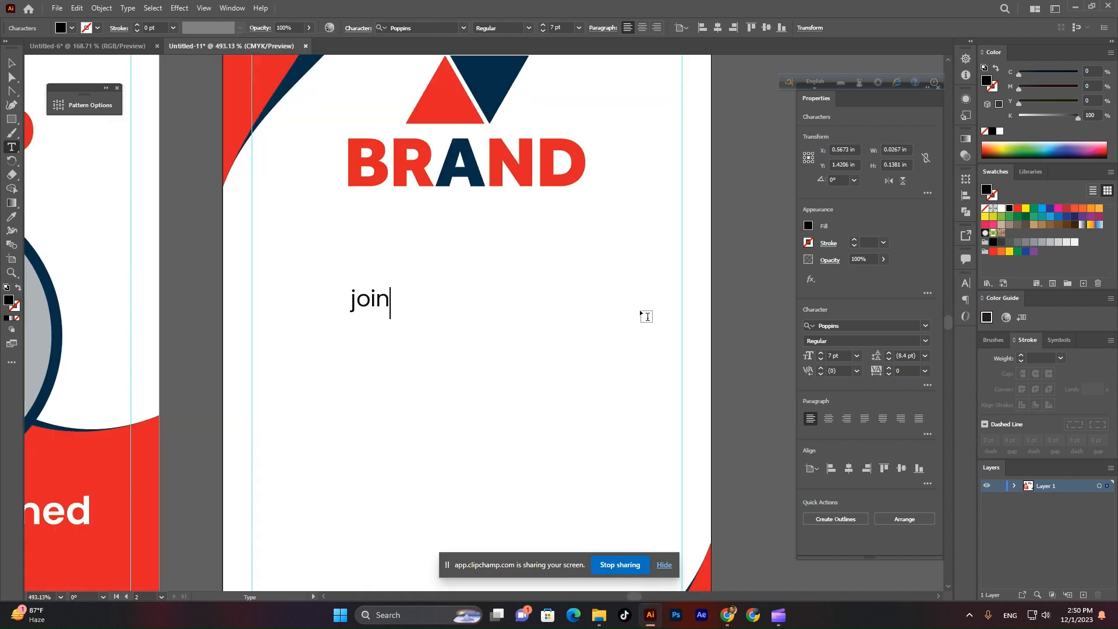
{"action": "type", "text": " date"}
Duplicate the line below and retype it as 'expired dat'.
{"action": "left_click", "coordinate": [12, 63]}
{"action": "left_click_drag", "start_coordinate": [441, 305], "coordinate": [441, 338]}
{"action": "triple_click", "coordinate": [415, 337]}
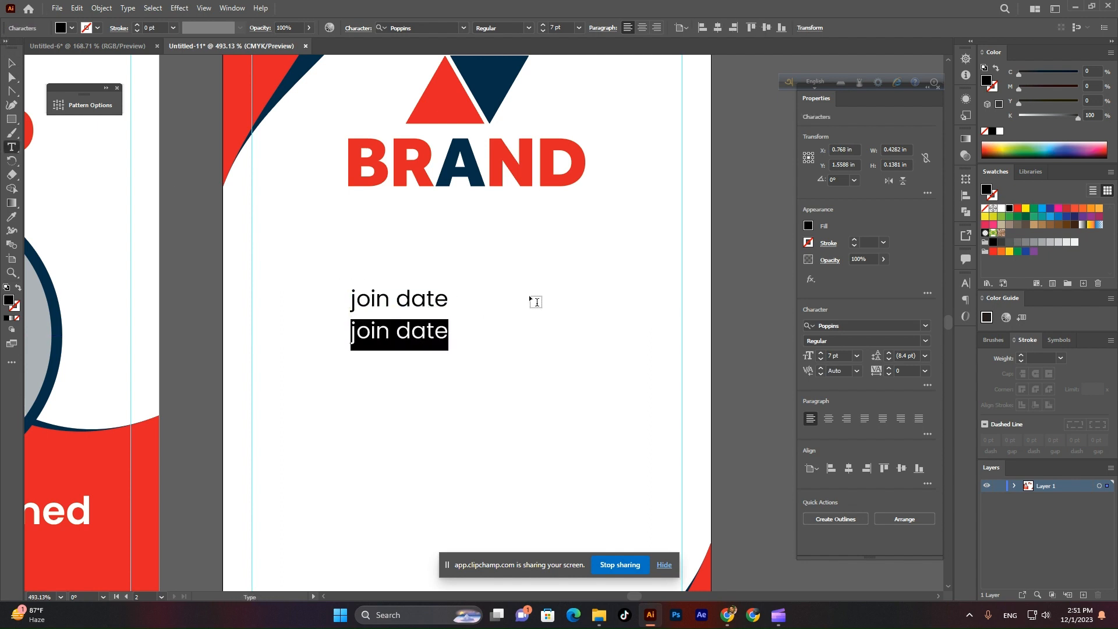
{"action": "type", "text": "expir"}
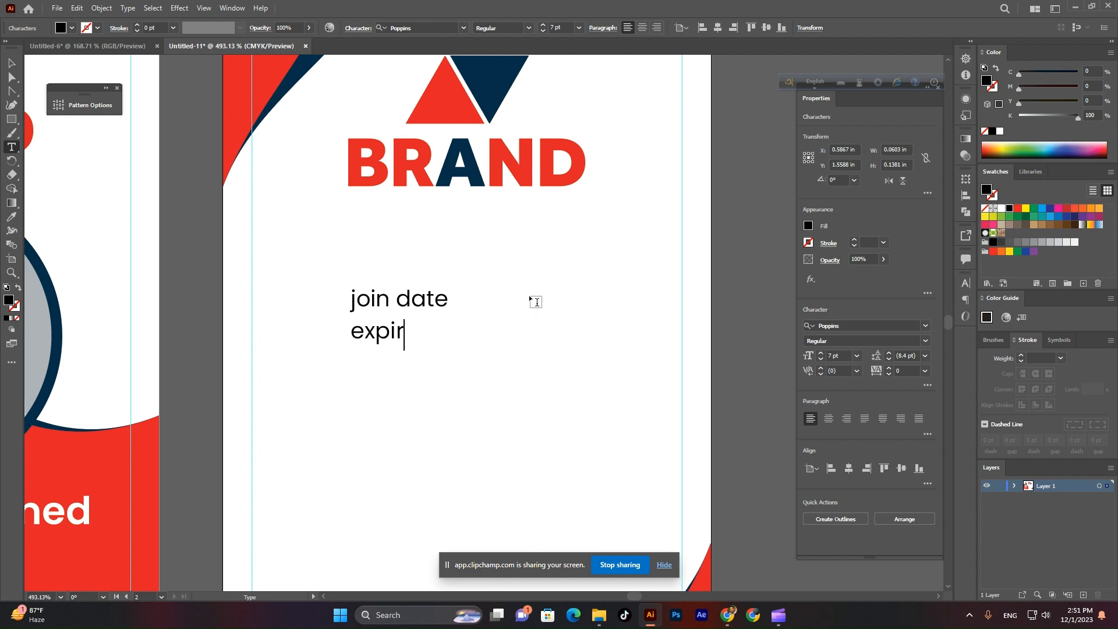
{"action": "type", "text": "ed date"}
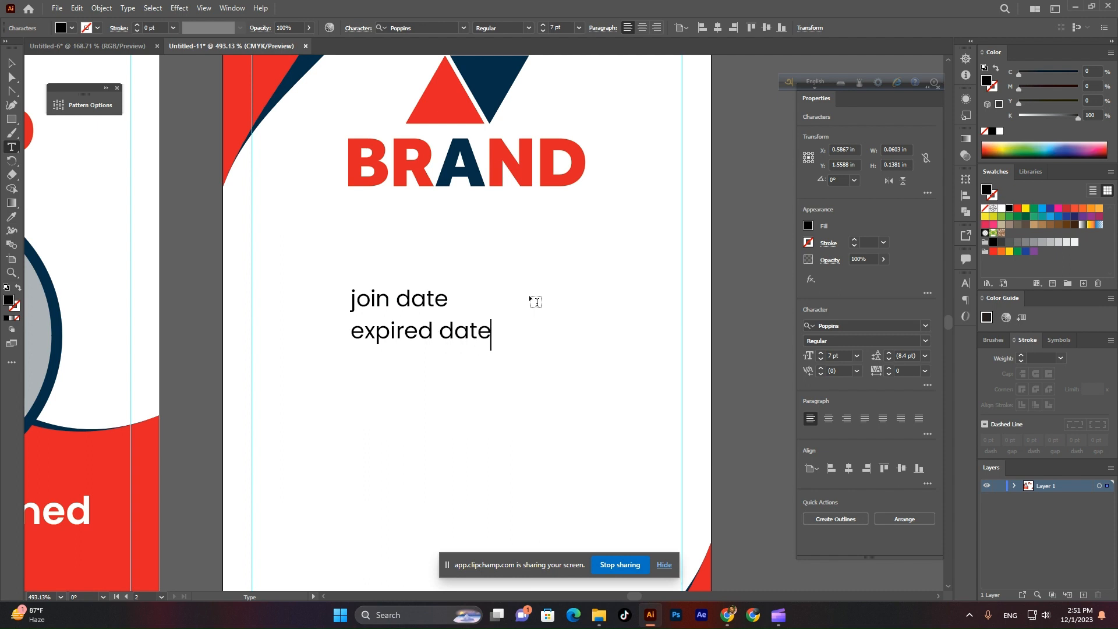
Convert both label lines to Title Case.
{"action": "left_click", "coordinate": [12, 65]}
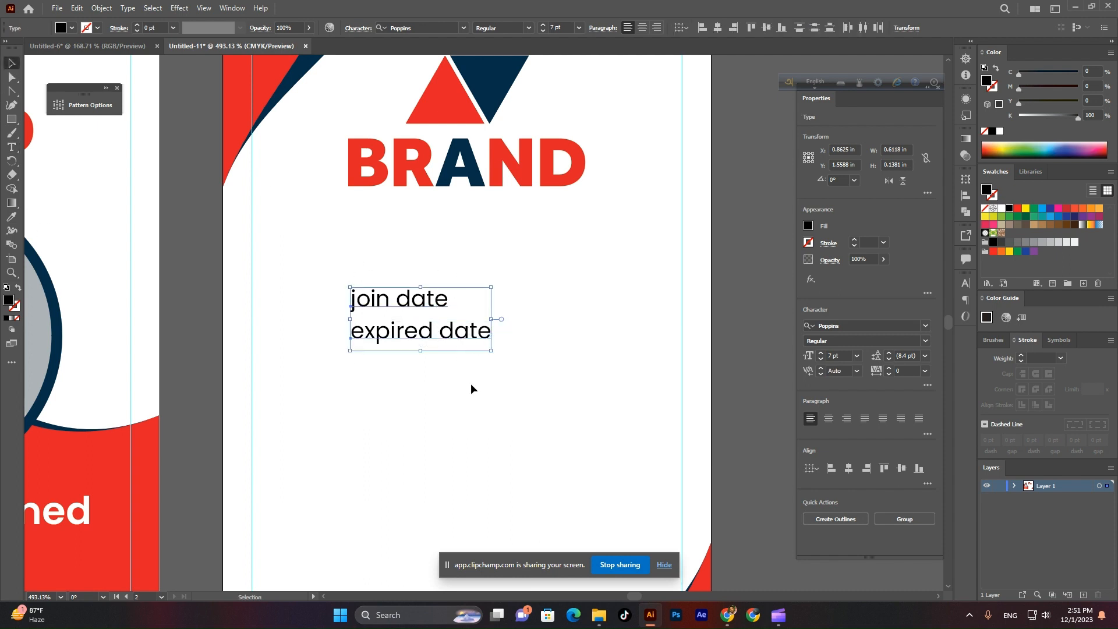
{"action": "left_click", "coordinate": [128, 8]}
{"action": "mouse_move", "coordinate": [192, 191]}
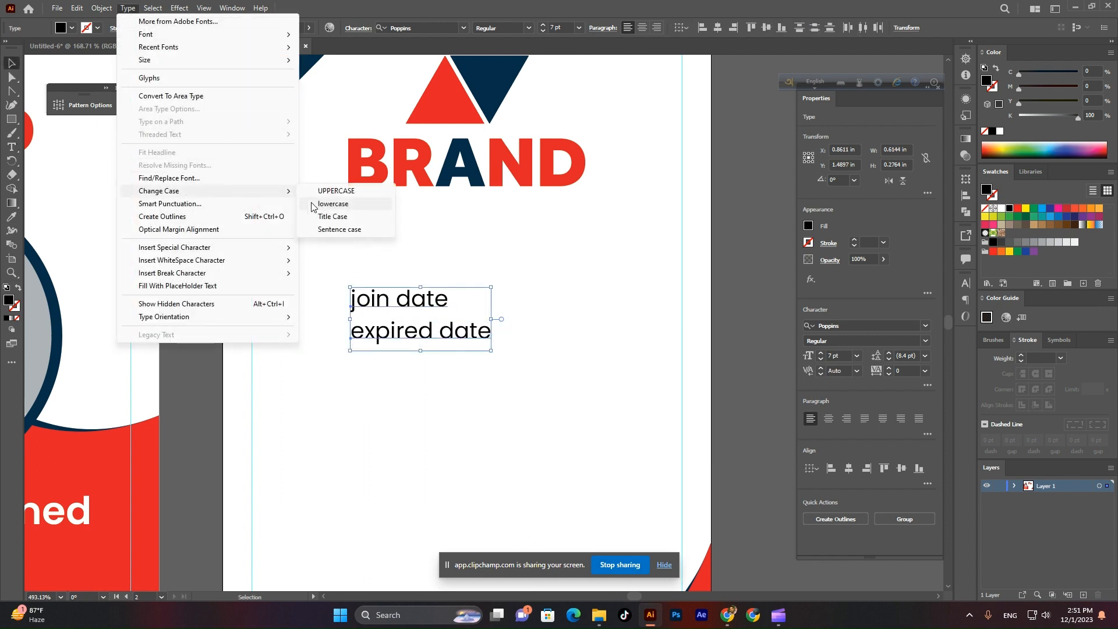
{"action": "left_click", "coordinate": [338, 216]}
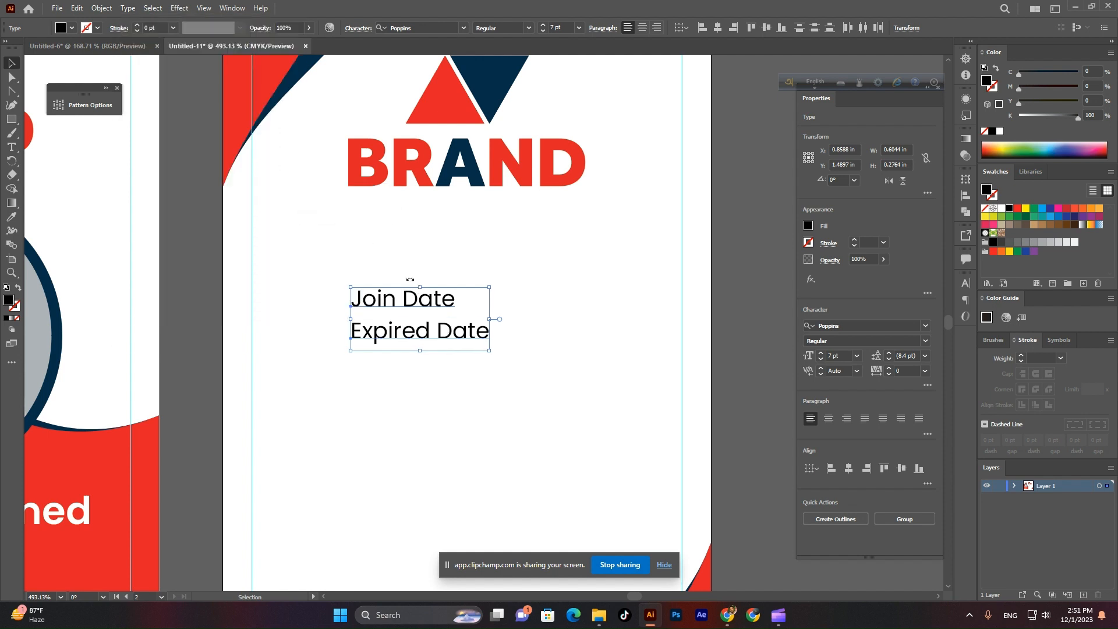
Set the Join Date and Expired Date labels to 10 pt and move them onto the left margin.
{"action": "left_click", "coordinate": [436, 364]}
{"action": "scroll", "coordinate": [357, 295], "scroll_direction": "down", "scroll_amount": 2}
{"action": "left_click", "coordinate": [398, 322]}
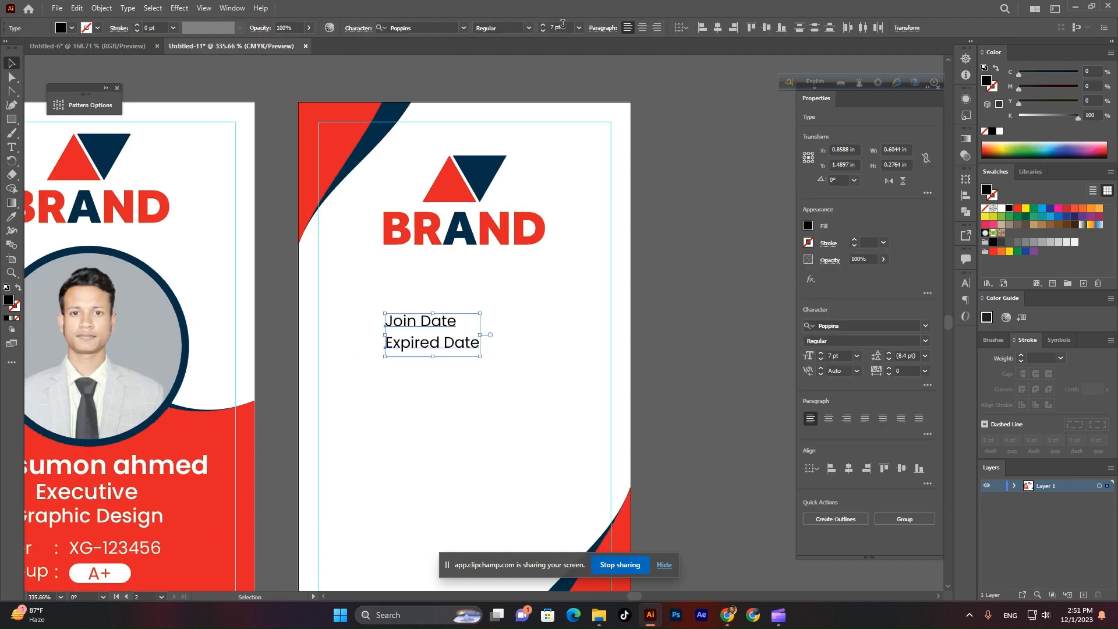
{"action": "scroll", "coordinate": [565, 29], "scroll_direction": "up", "scroll_amount": 2}
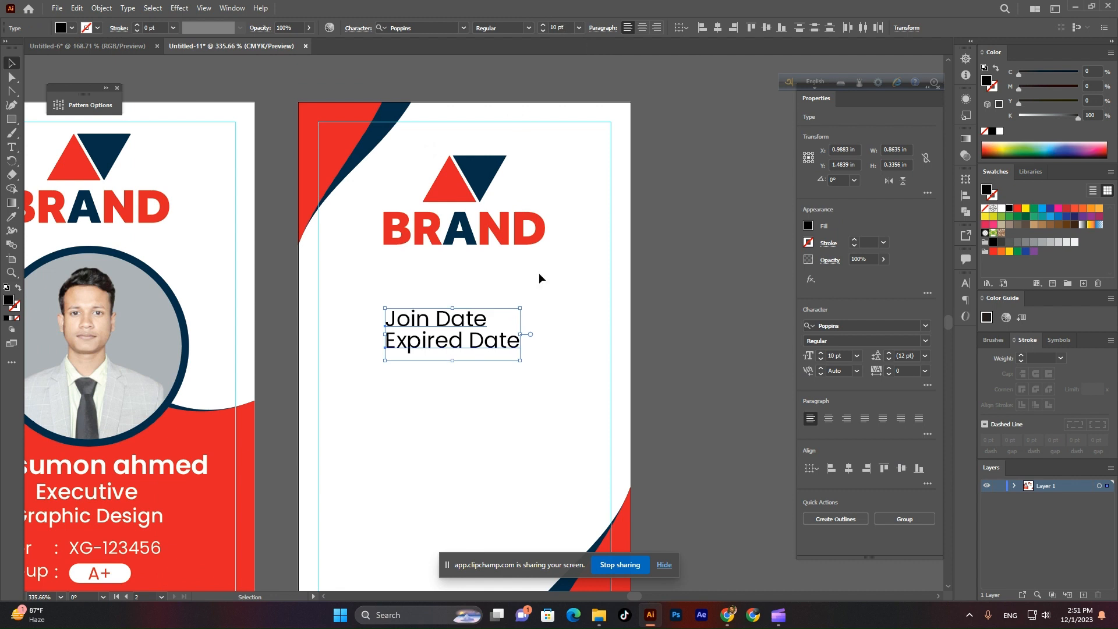
{"action": "left_click", "coordinate": [516, 362]}
{"action": "left_click_drag", "start_coordinate": [490, 396], "coordinate": [523, 437]}
{"action": "left_click", "coordinate": [425, 372]}
Add a colon beside Join Date and align it vertically with the label.
{"action": "left_click", "coordinate": [417, 384]}
{"action": "mouse_move", "coordinate": [480, 383]}
{"action": "left_mouse_down"}
{"action": "mouse_move", "coordinate": [427, 399]}
{"action": "mouse_move", "coordinate": [495, 397]}
{"action": "left_mouse_up"}
{"action": "left_click", "coordinate": [12, 147]}
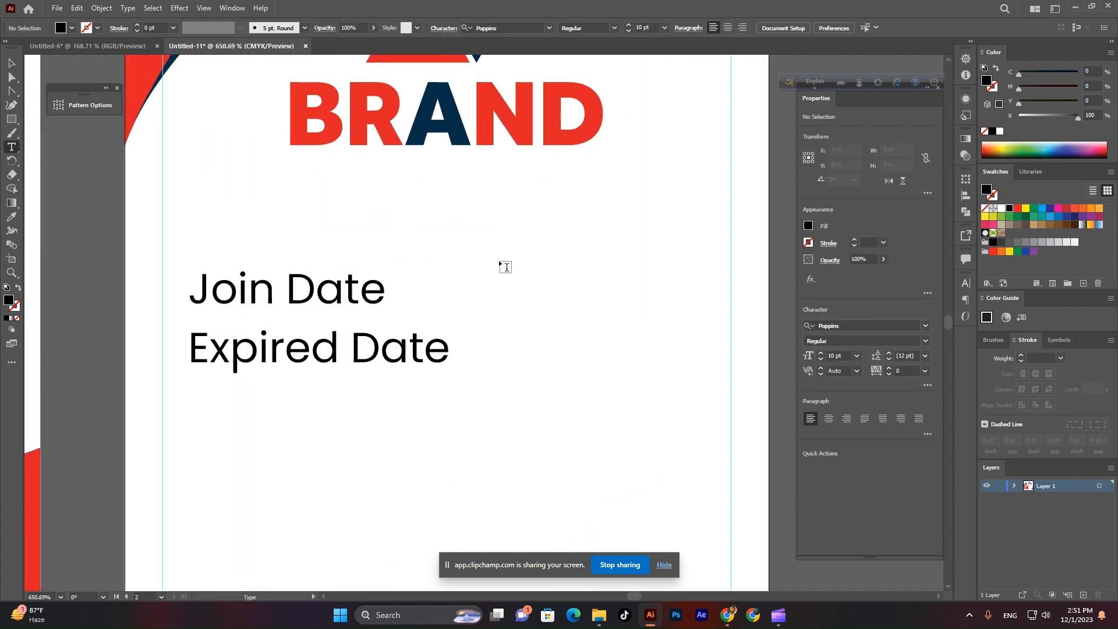
{"action": "left_click", "coordinate": [488, 263]}
{"action": "key", "text": "BackSpace"}
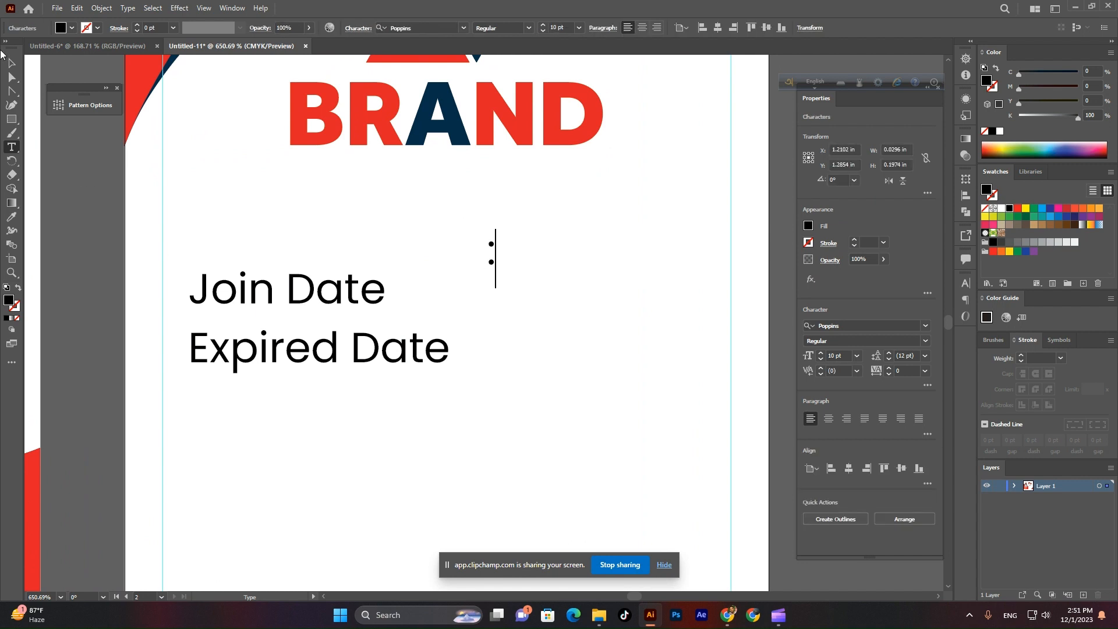
{"action": "key", "text": "Escape"}
{"action": "left_click", "coordinate": [359, 294], "text": "shift"}
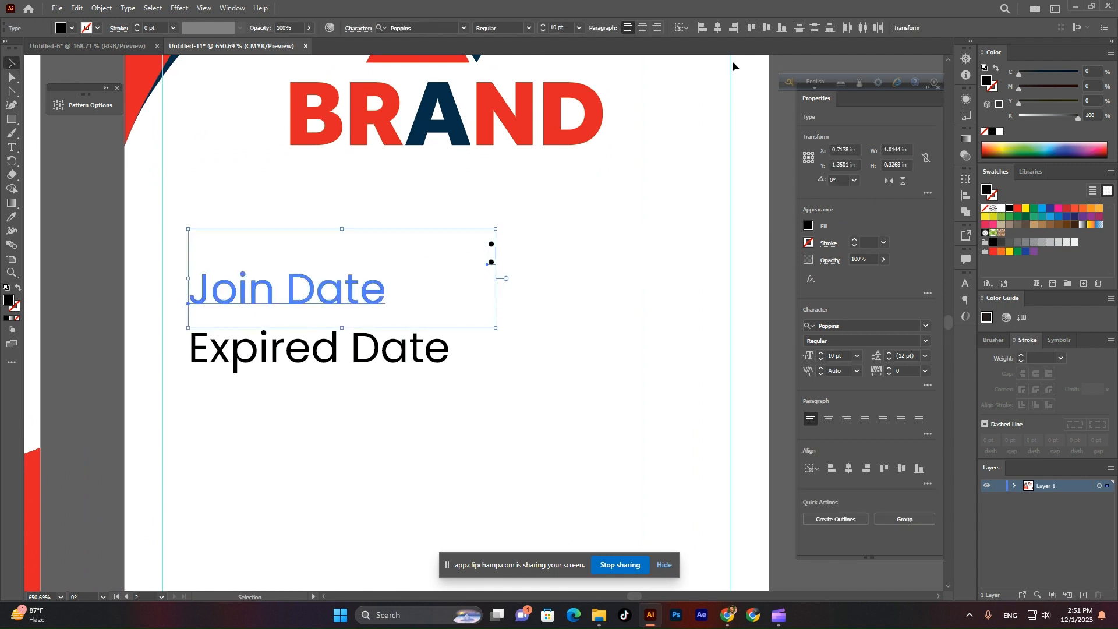
{"action": "left_click", "coordinate": [766, 26]}
{"action": "left_click", "coordinate": [582, 276]}
Copy the colon down to Expired Date and duplicate Join Date to the right of the colon.
{"action": "left_click_drag", "start_coordinate": [490, 301], "coordinate": [489, 359]}
{"action": "left_click", "coordinate": [543, 303]}
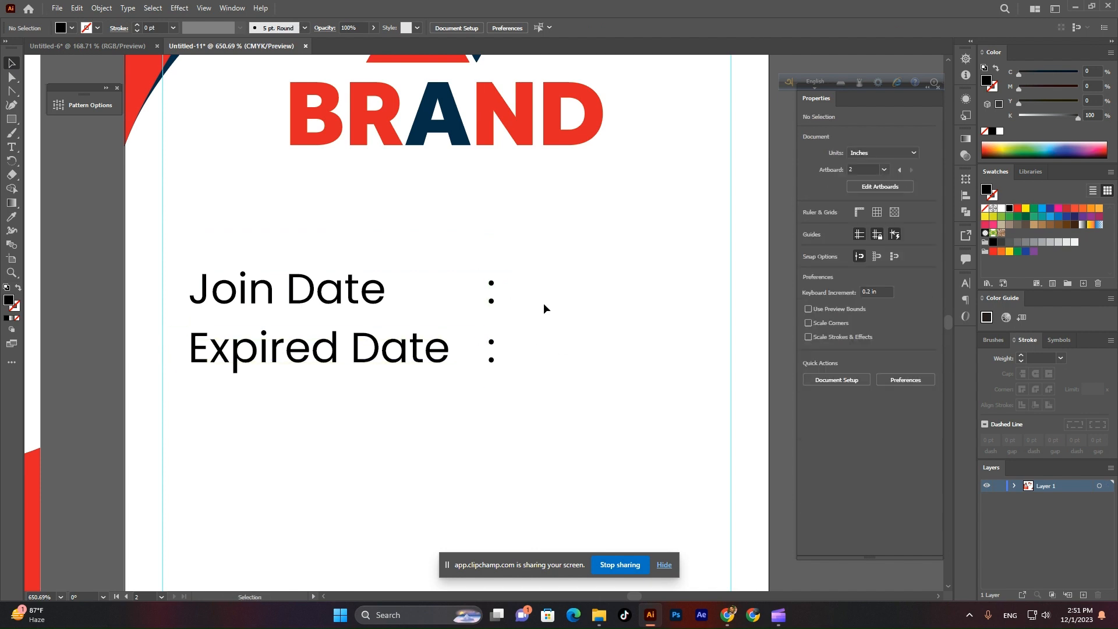
{"action": "scroll", "coordinate": [607, 340], "scroll_direction": "up", "scroll_amount": 1}
{"action": "left_click_drag", "start_coordinate": [245, 291], "coordinate": [582, 287]}
Enter join date 01/01/23 and a copied expiry date changed to 01/01/25.
{"action": "triple_click", "coordinate": [584, 285]}
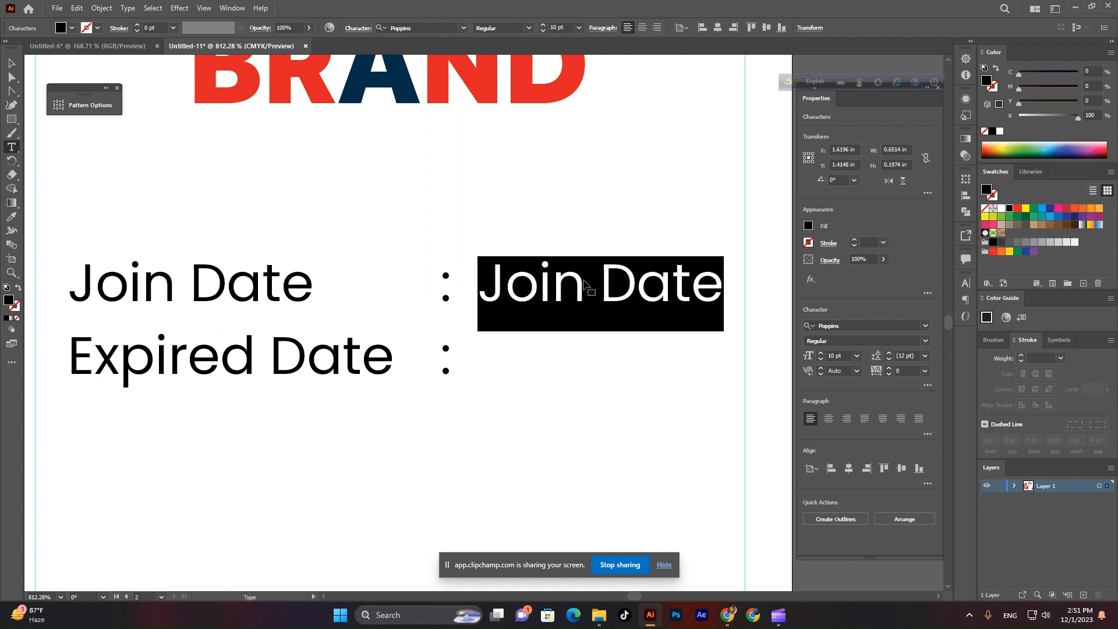
{"action": "type", "text": "01"}
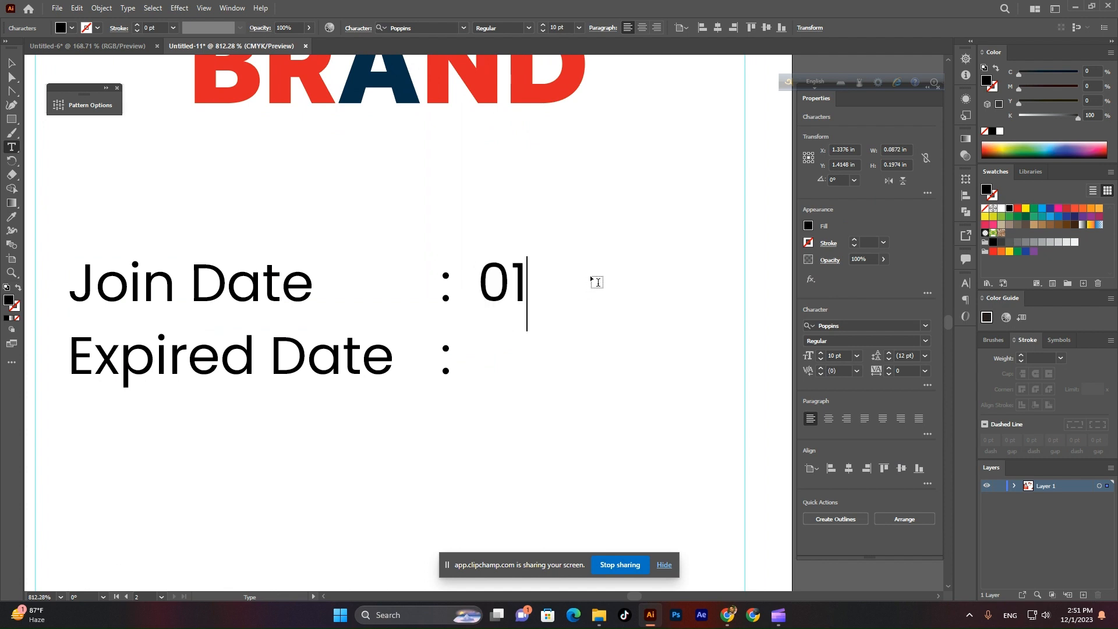
{"action": "type", "text": "/01"}
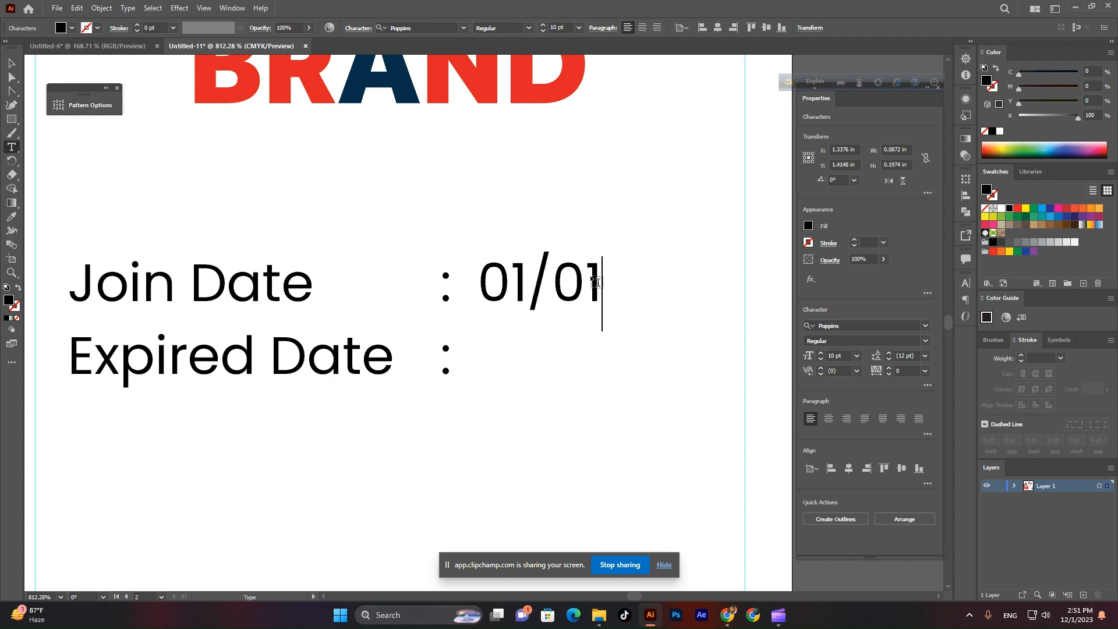
{"action": "type", "text": "/23"}
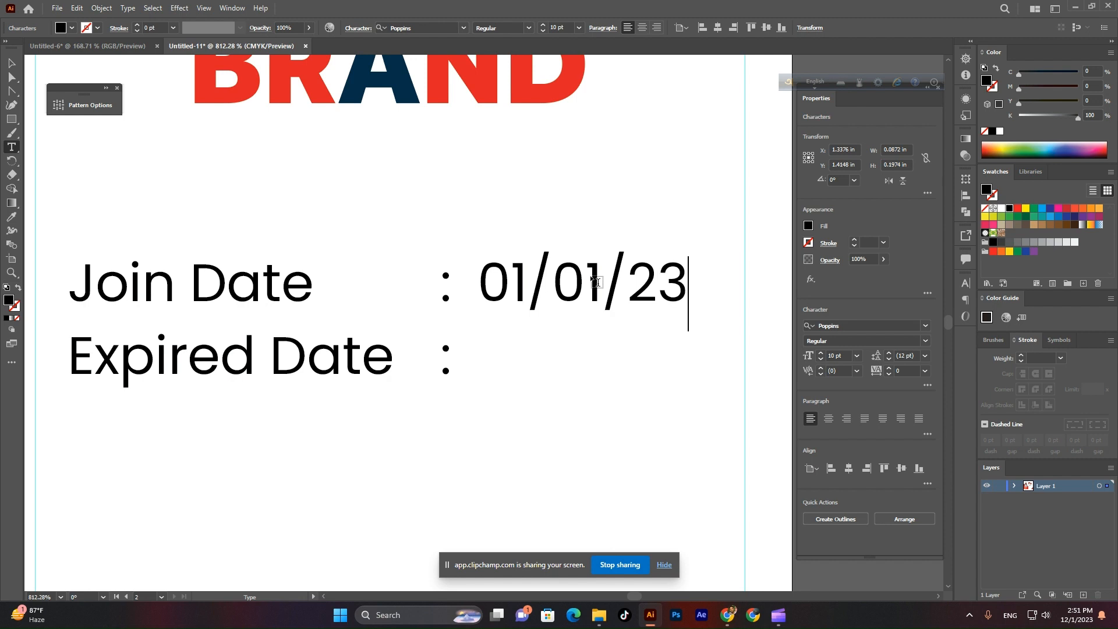
{"action": "key", "text": "Escape"}
{"action": "left_click_drag", "start_coordinate": [607, 290], "coordinate": [711, 379]}
{"action": "left_click", "coordinate": [11, 146]}
{"action": "type", "text": "5"}
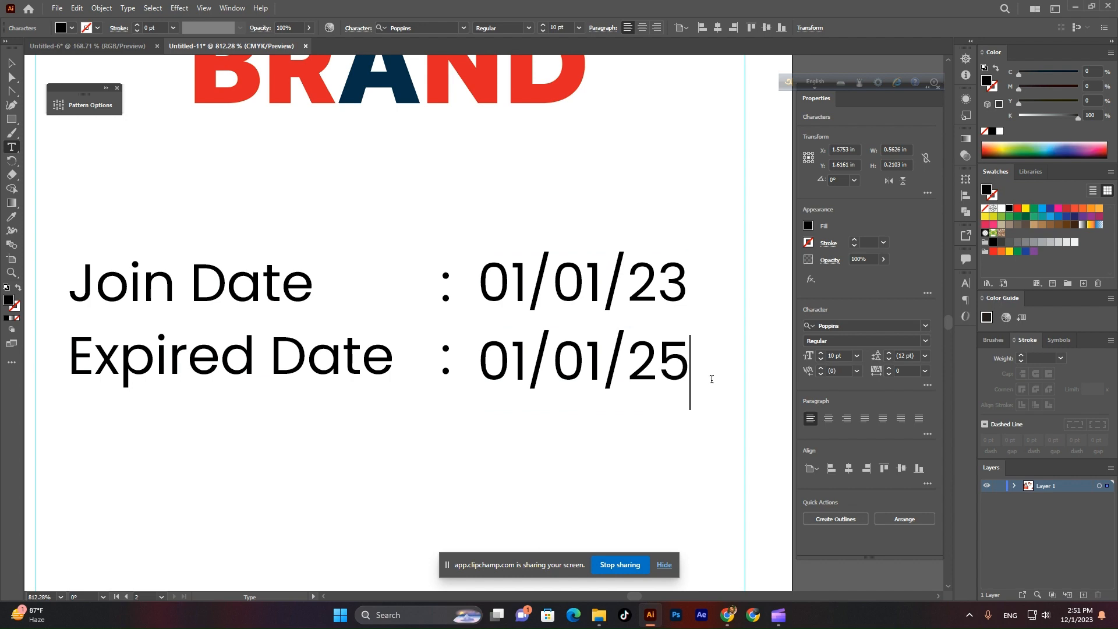
{"action": "left_click", "coordinate": [11, 63]}
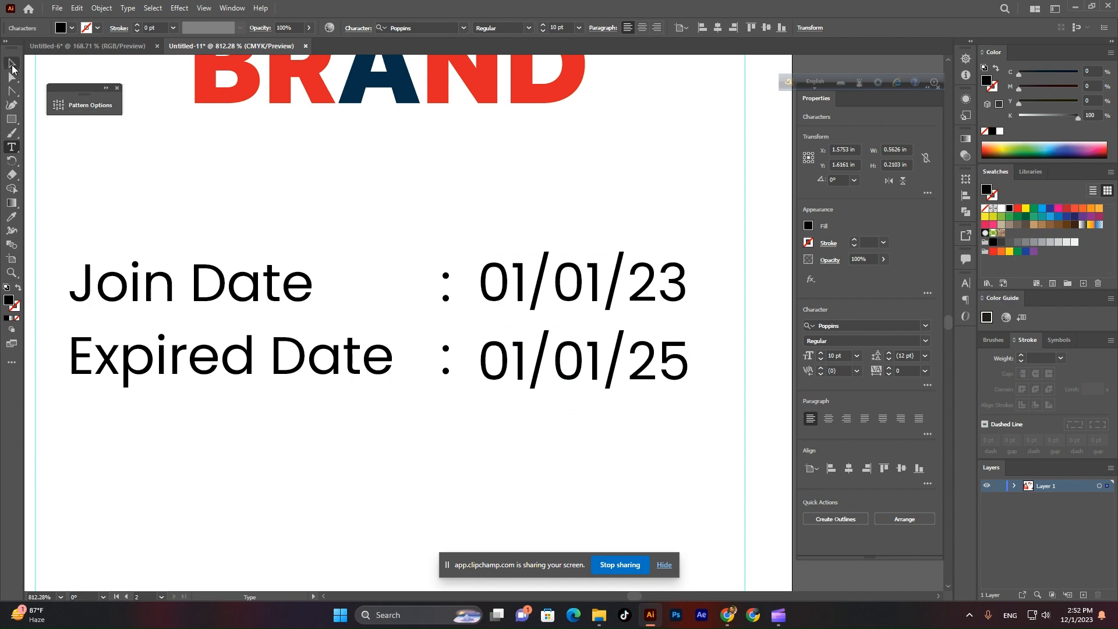
{"action": "left_click", "coordinate": [469, 469]}
Move the date block up under the logo and check the layout.
{"action": "mouse_move", "coordinate": [467, 468]}
{"action": "left_mouse_down"}
{"action": "mouse_move", "coordinate": [427, 434]}
{"action": "mouse_move", "coordinate": [471, 464]}
{"action": "left_mouse_up"}
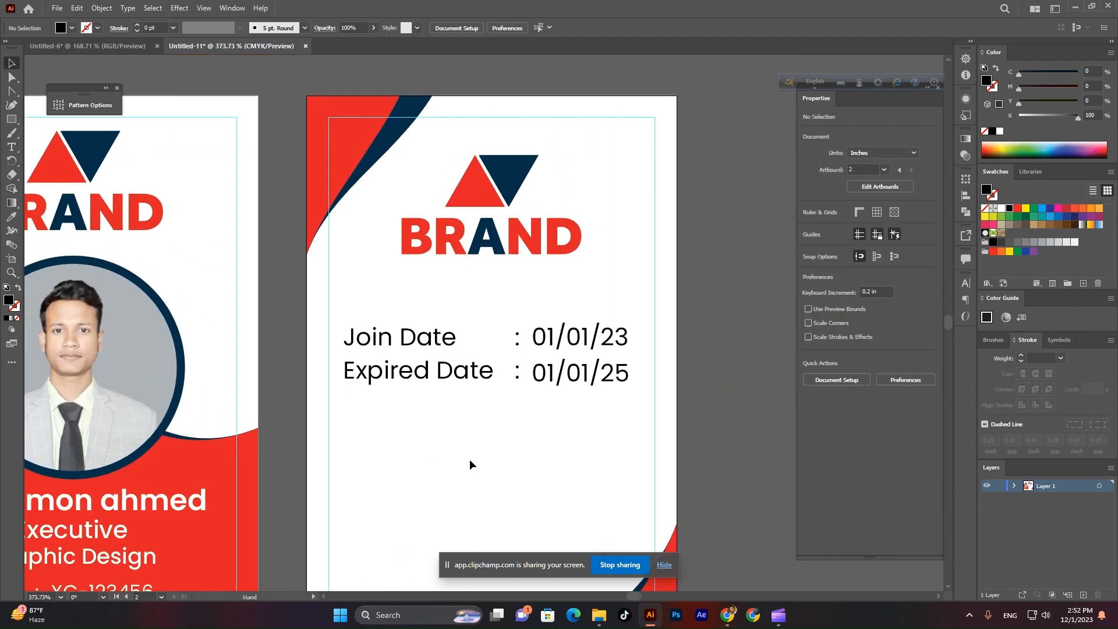
{"action": "left_click", "coordinate": [628, 346]}
{"action": "scroll", "coordinate": [553, 27], "scroll_direction": "down", "scroll_amount": 1}
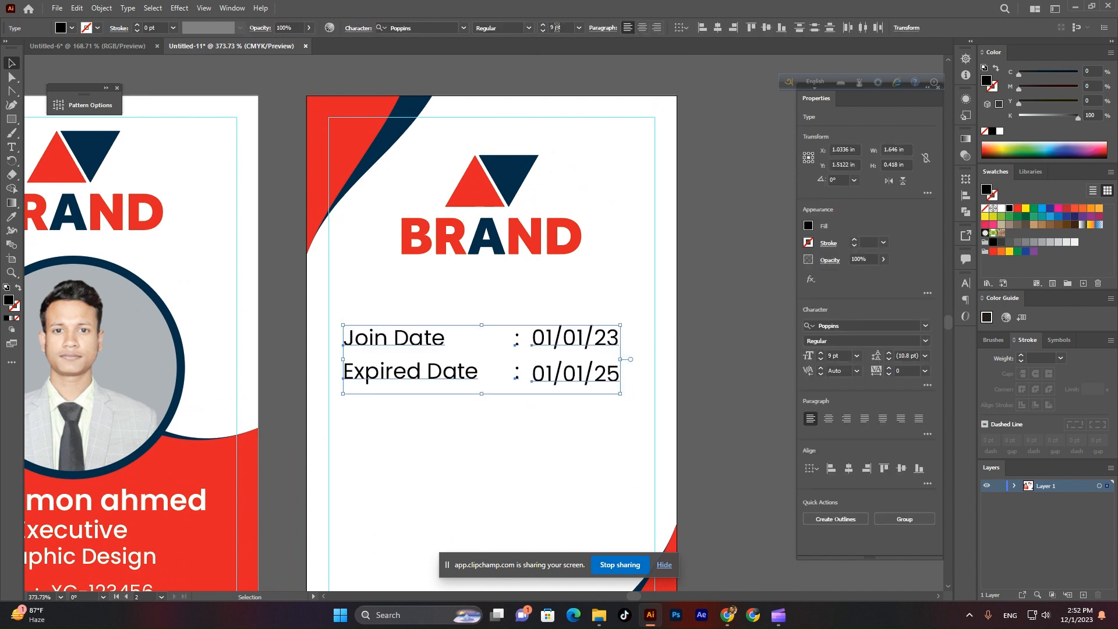
{"action": "left_click_drag", "start_coordinate": [572, 341], "coordinate": [570, 303]}
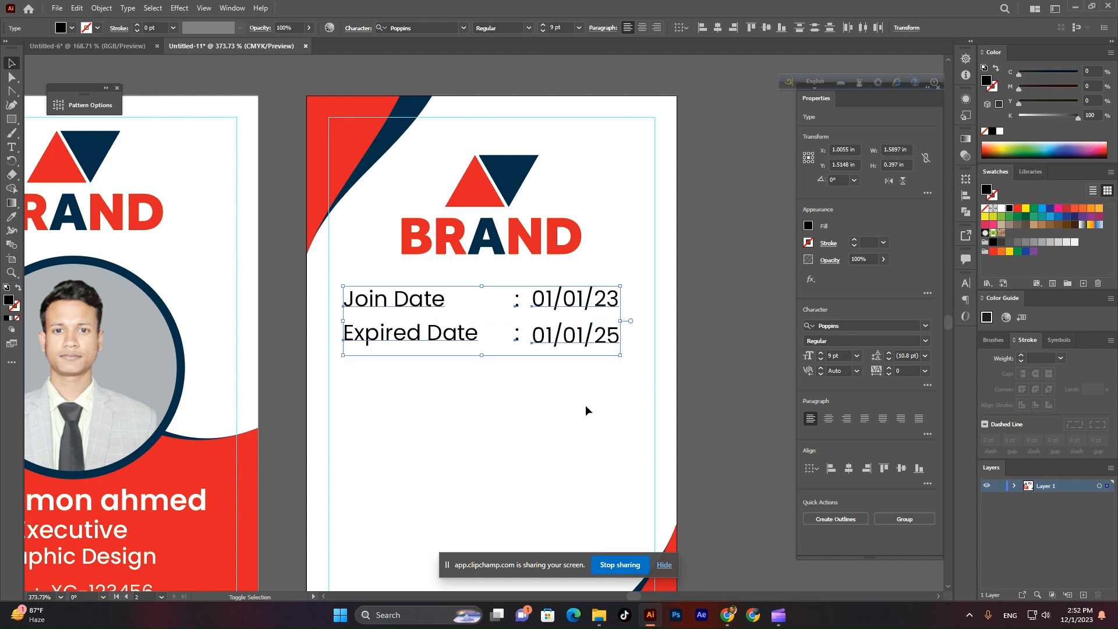
{"action": "left_click", "coordinate": [585, 404]}
{"action": "left_click_drag", "start_coordinate": [617, 411], "coordinate": [466, 459]}
{"action": "mouse_move", "coordinate": [574, 435]}
{"action": "left_mouse_down"}
{"action": "mouse_move", "coordinate": [717, 496]}
{"action": "mouse_move", "coordinate": [616, 419]}
{"action": "mouse_move", "coordinate": [571, 424]}
{"action": "left_mouse_up"}
{"action": "left_click", "coordinate": [13, 146]}
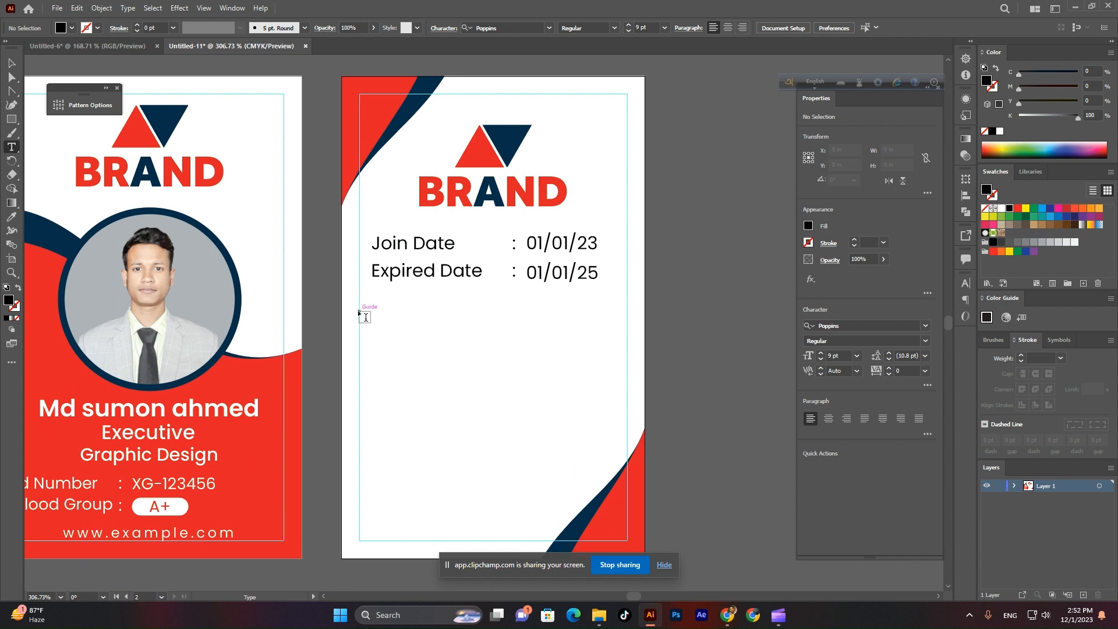
Create a placeholder text box below the dates, styled italic and centre-aligned.
{"action": "left_click_drag", "start_coordinate": [360, 315], "coordinate": [627, 399]}
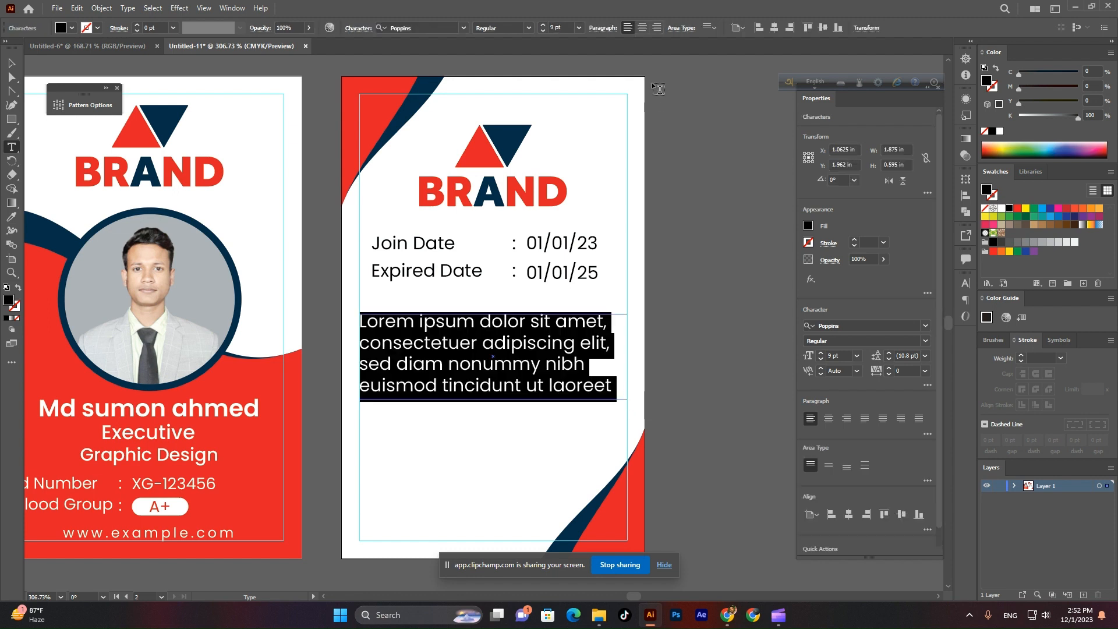
{"action": "left_click", "coordinate": [528, 29]}
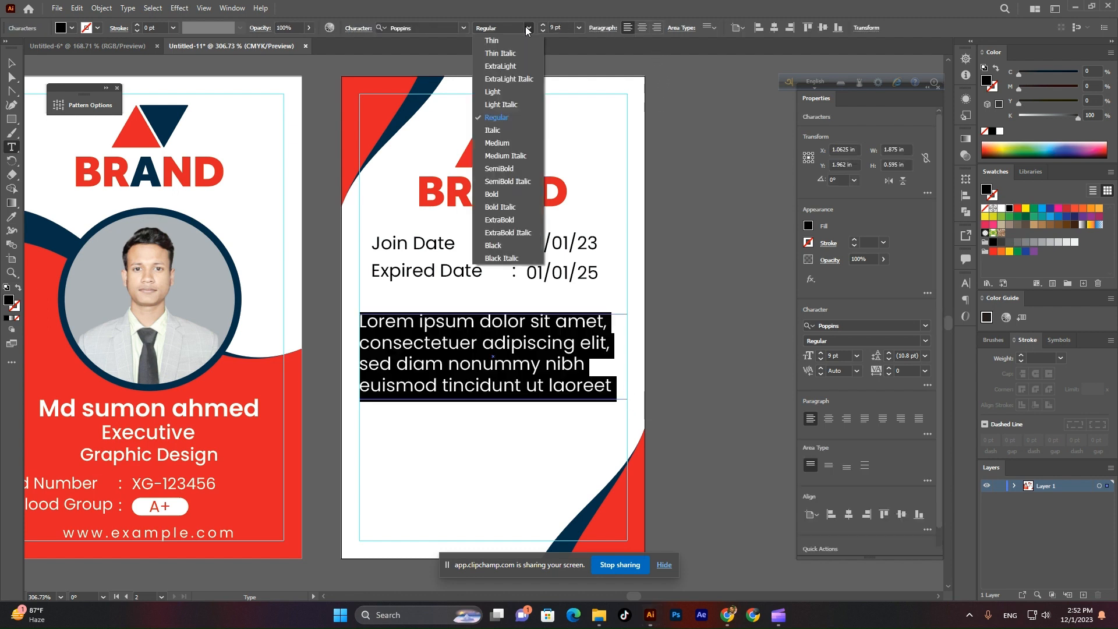
{"action": "left_click", "coordinate": [508, 125]}
{"action": "left_click", "coordinate": [641, 28]}
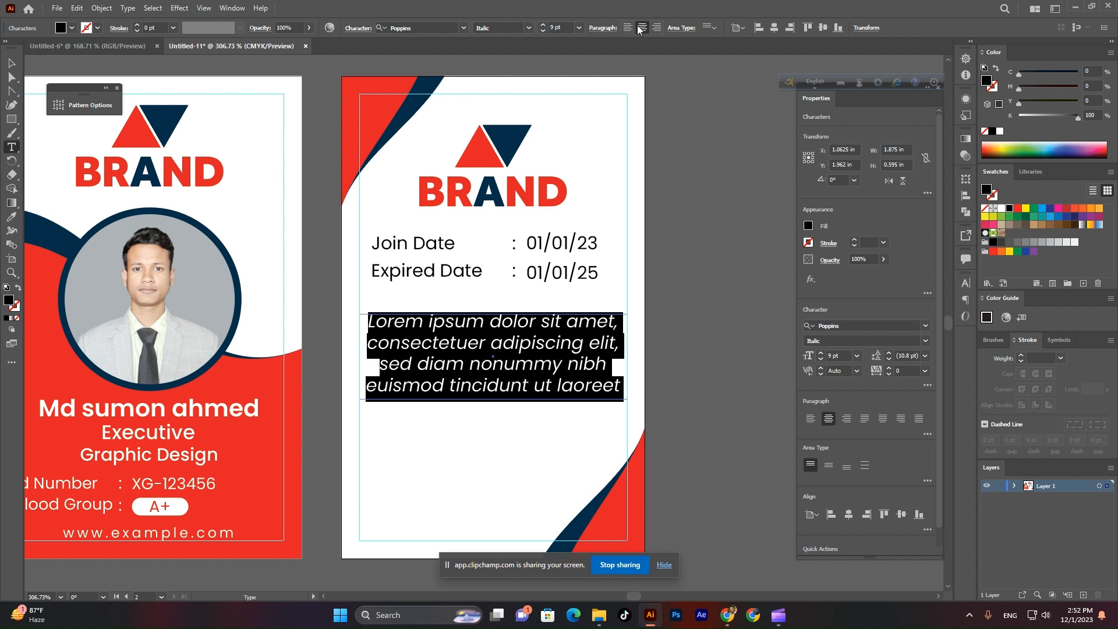
Delete the paragraph's last line so three lines of Lorem ipsum remain.
{"action": "left_click", "coordinate": [628, 382]}
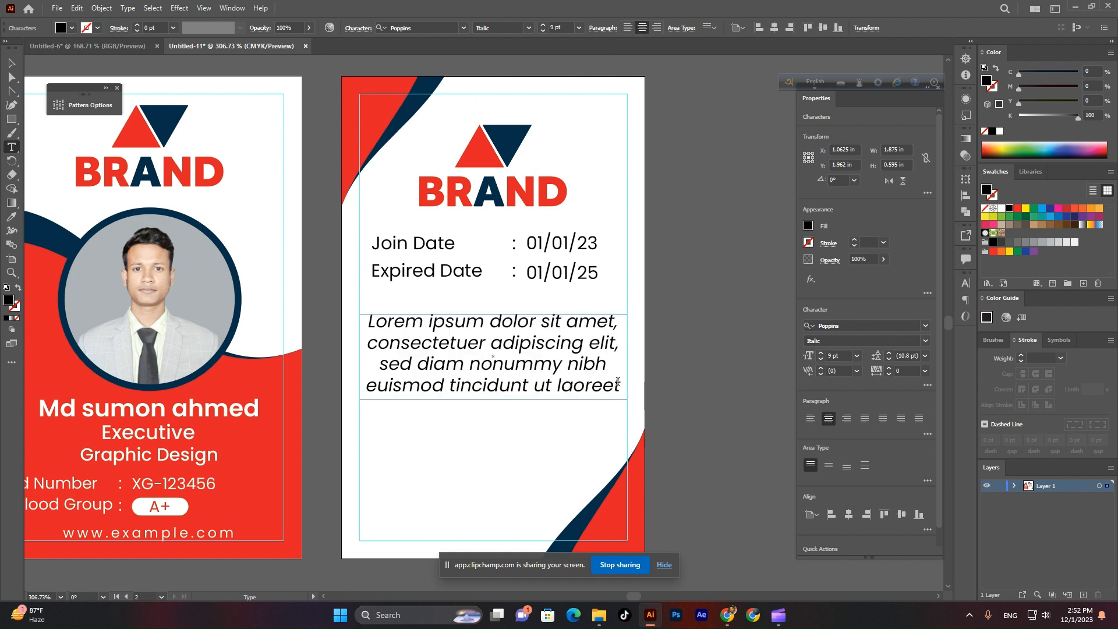
{"action": "left_click_drag", "start_coordinate": [617, 382], "coordinate": [351, 386]}
{"action": "key", "text": "BackSpace"}
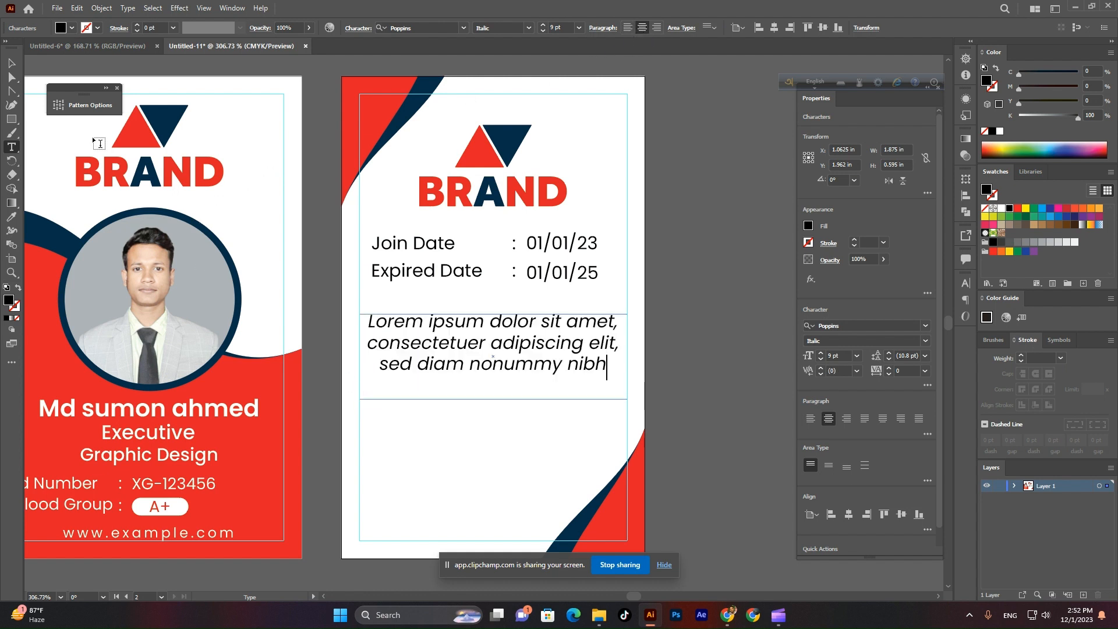
{"action": "left_click", "coordinate": [11, 62]}
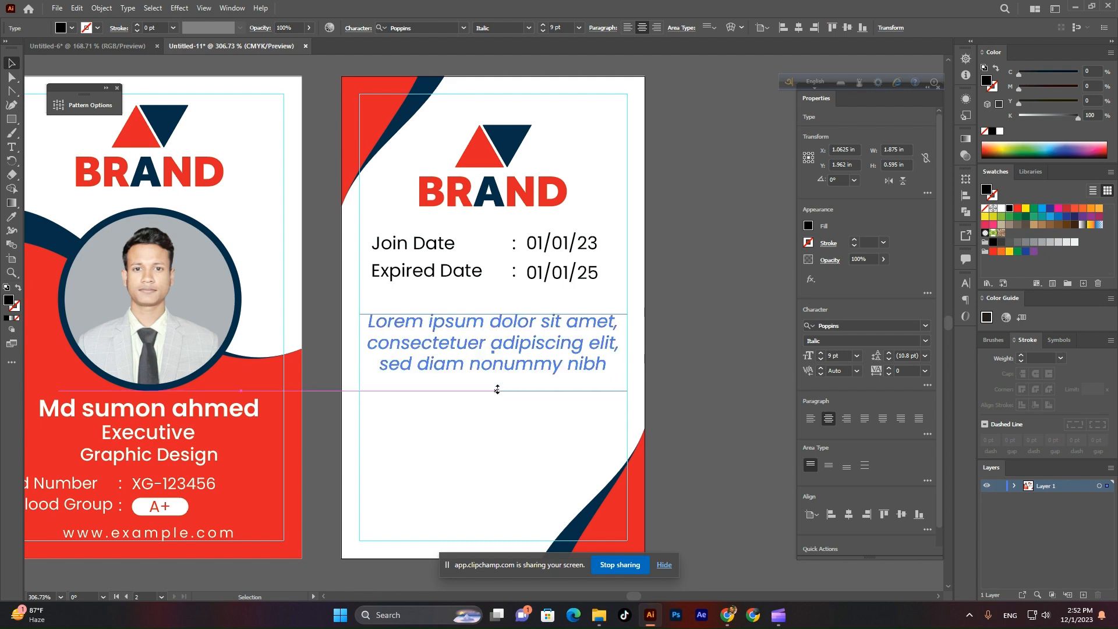
{"action": "left_click", "coordinate": [594, 364]}
{"action": "scroll", "coordinate": [447, 396], "scroll_direction": "down", "scroll_amount": 5}
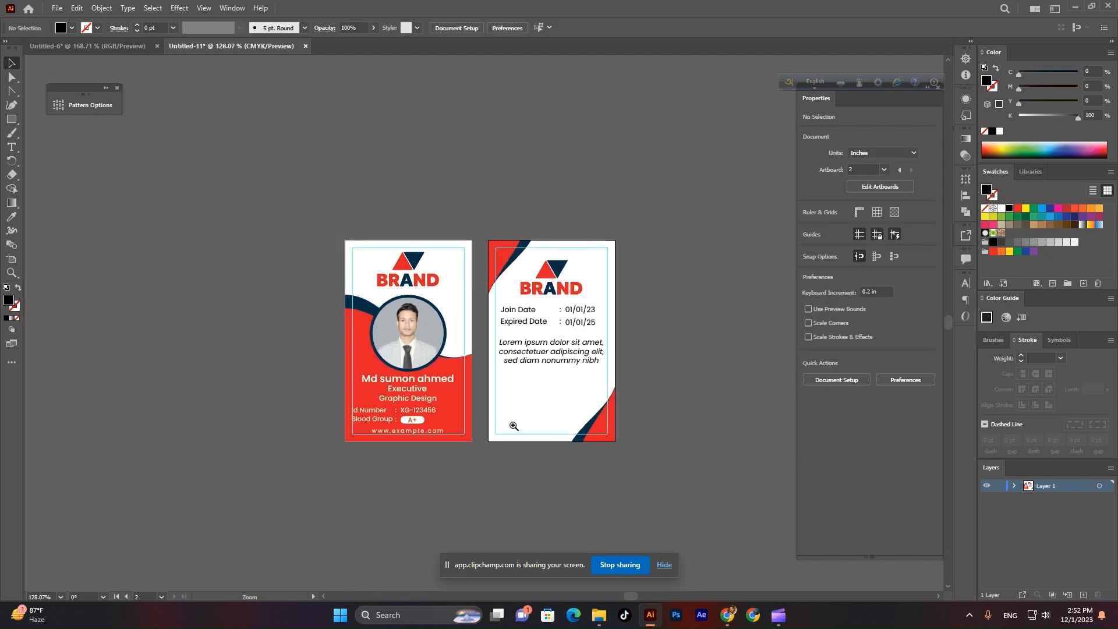
{"action": "scroll", "coordinate": [568, 430], "scroll_direction": "up", "scroll_amount": 5}
{"action": "scroll", "coordinate": [536, 474], "scroll_direction": "down", "scroll_amount": 3}
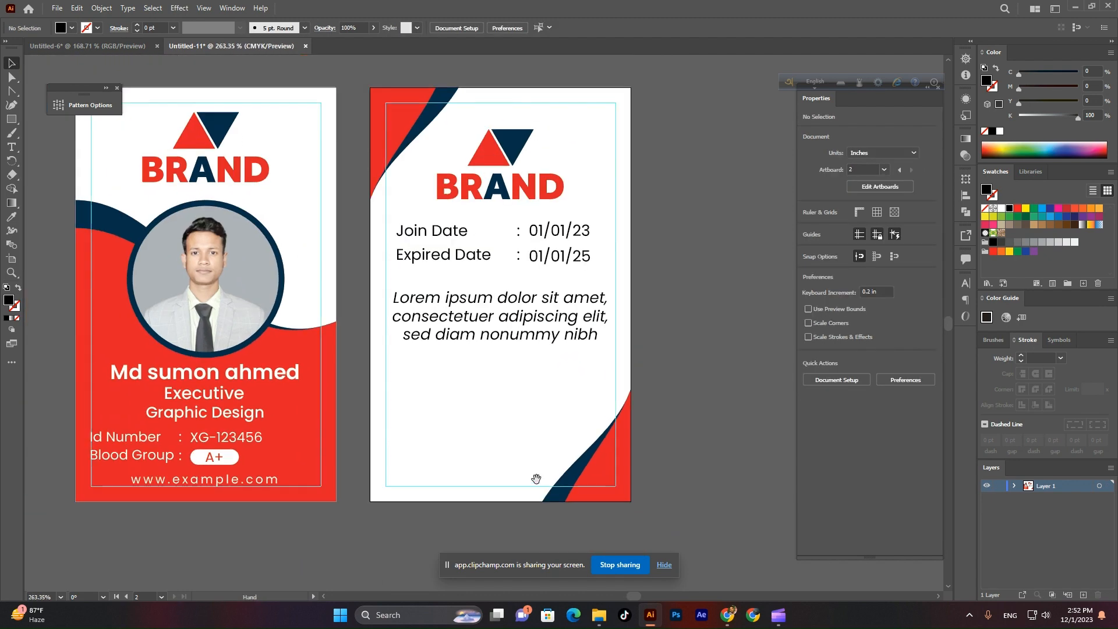
{"action": "scroll", "coordinate": [544, 489], "scroll_direction": "up", "scroll_amount": 3}
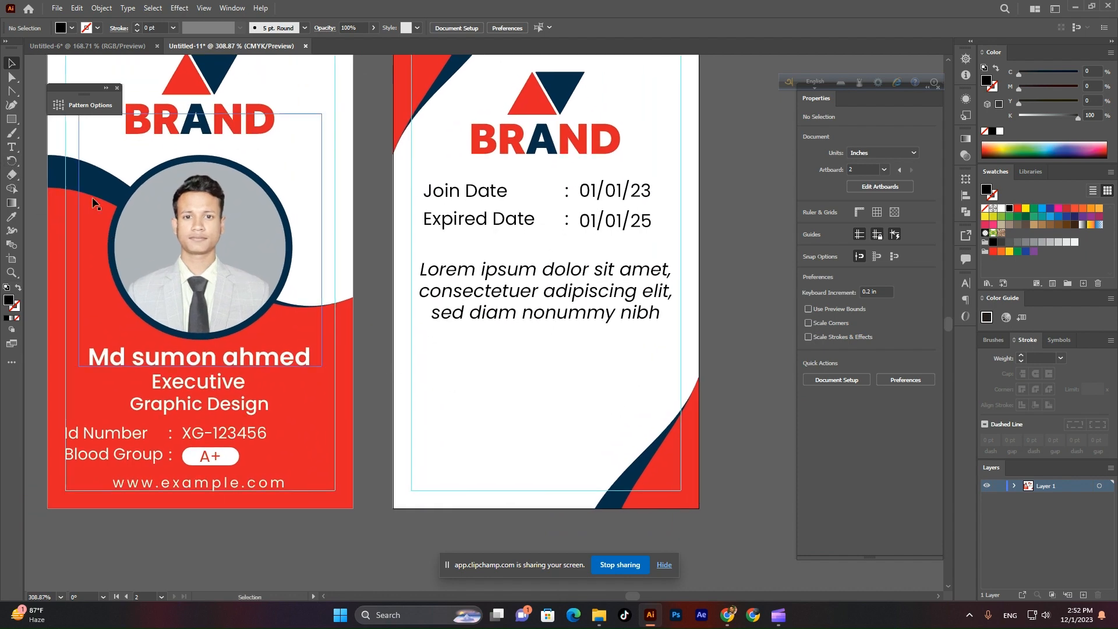
Add the text 'Signature' in italic Poppins near the bottom left of the back card.
{"action": "left_click", "coordinate": [12, 146]}
{"action": "left_click", "coordinate": [481, 441]}
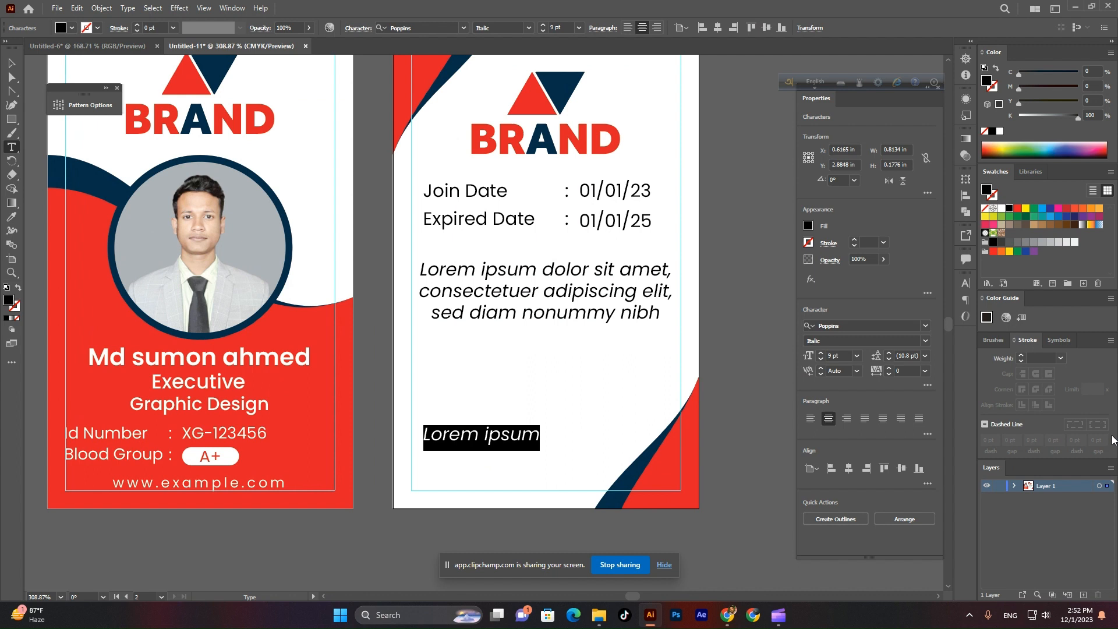
{"action": "type", "text": "Si"}
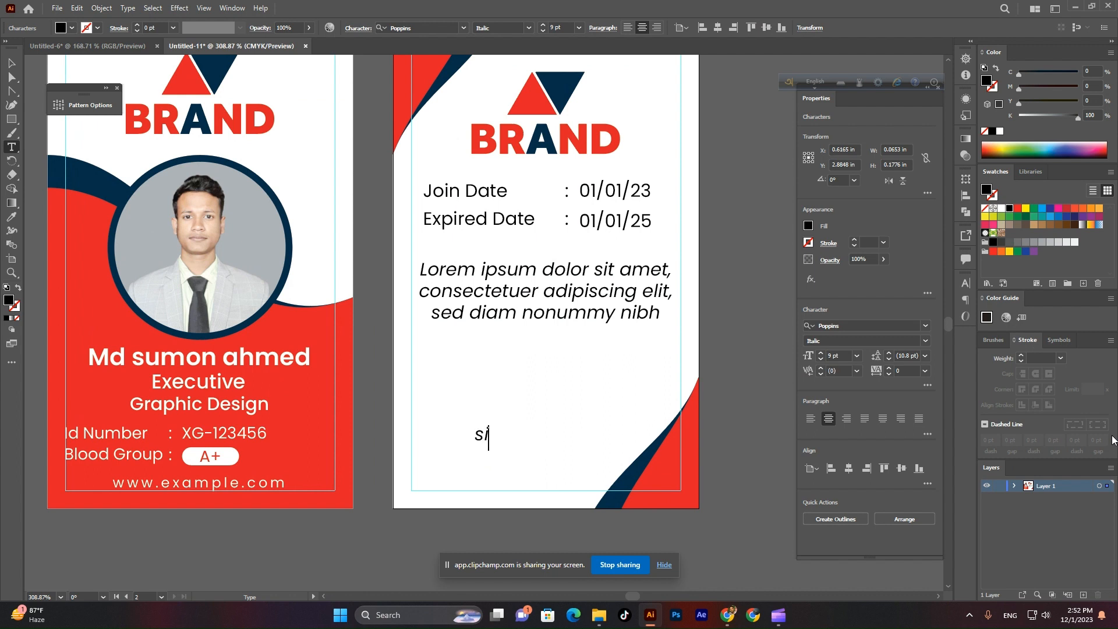
{"action": "type", "text": "gnatu"}
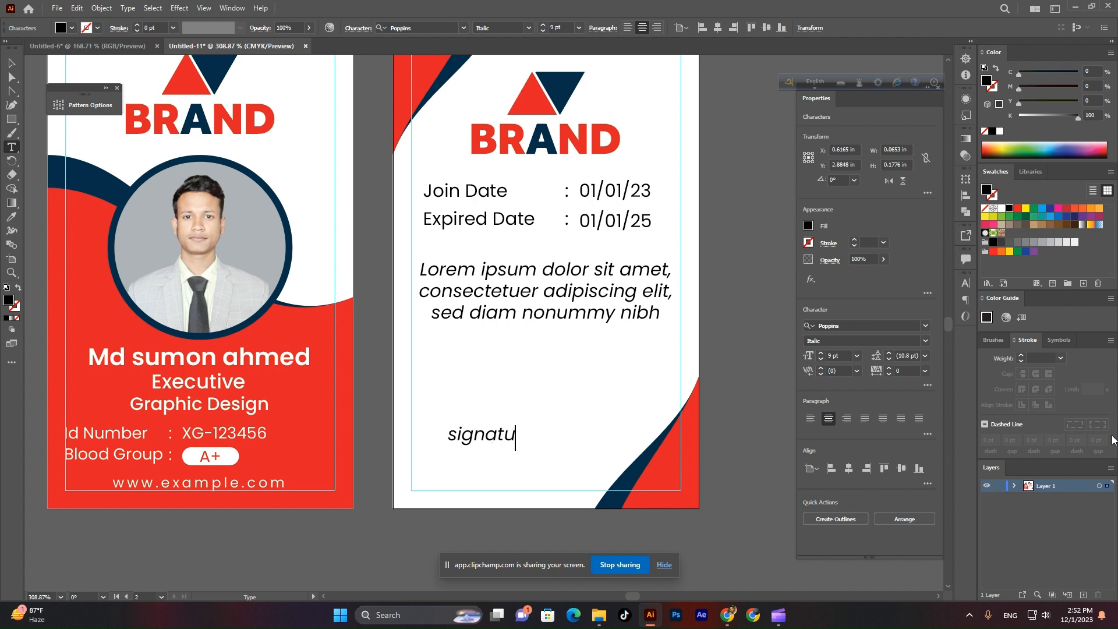
{"action": "type", "text": "re"}
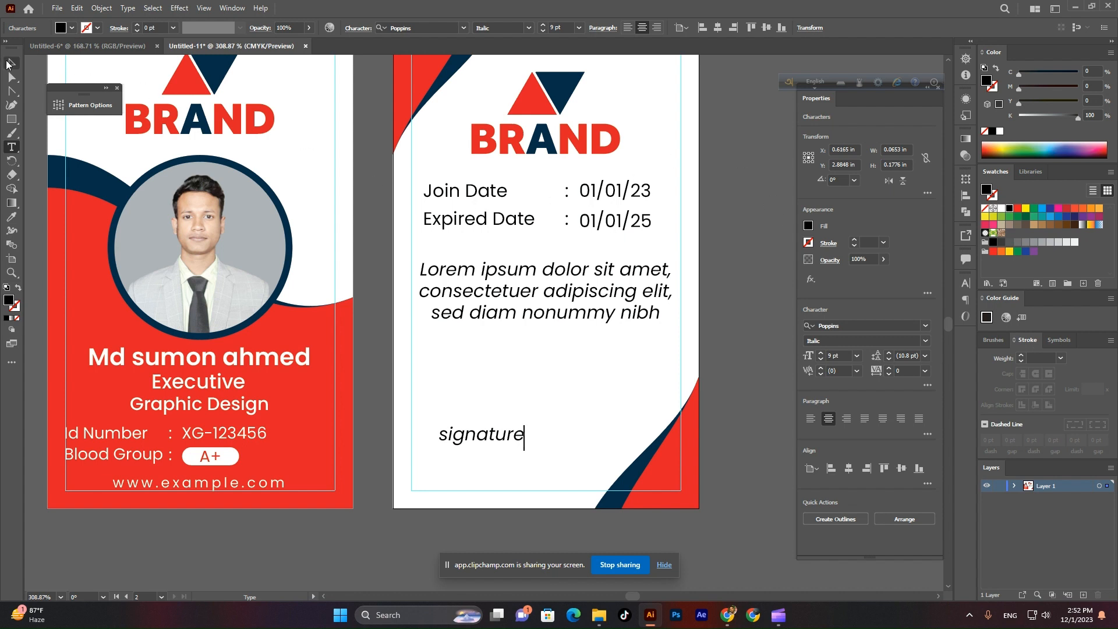
Apply Title Case to the signature label so it reads 'Signature'.
{"action": "key", "text": "Escape"}
{"action": "left_click", "coordinate": [127, 8]}
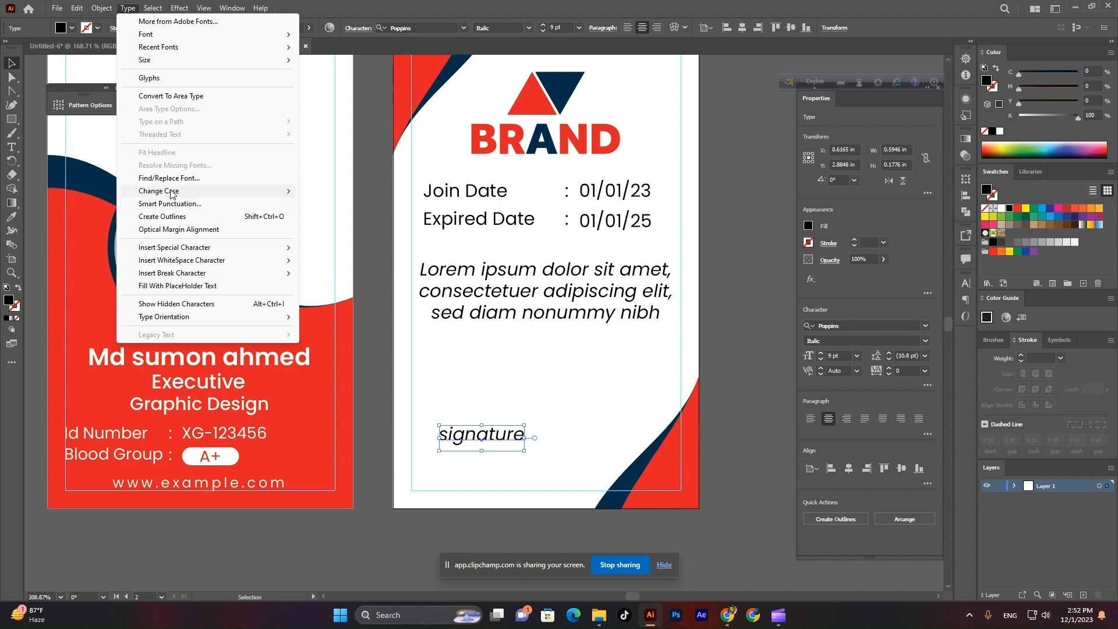
{"action": "mouse_move", "coordinate": [233, 191]}
{"action": "left_click", "coordinate": [333, 216]}
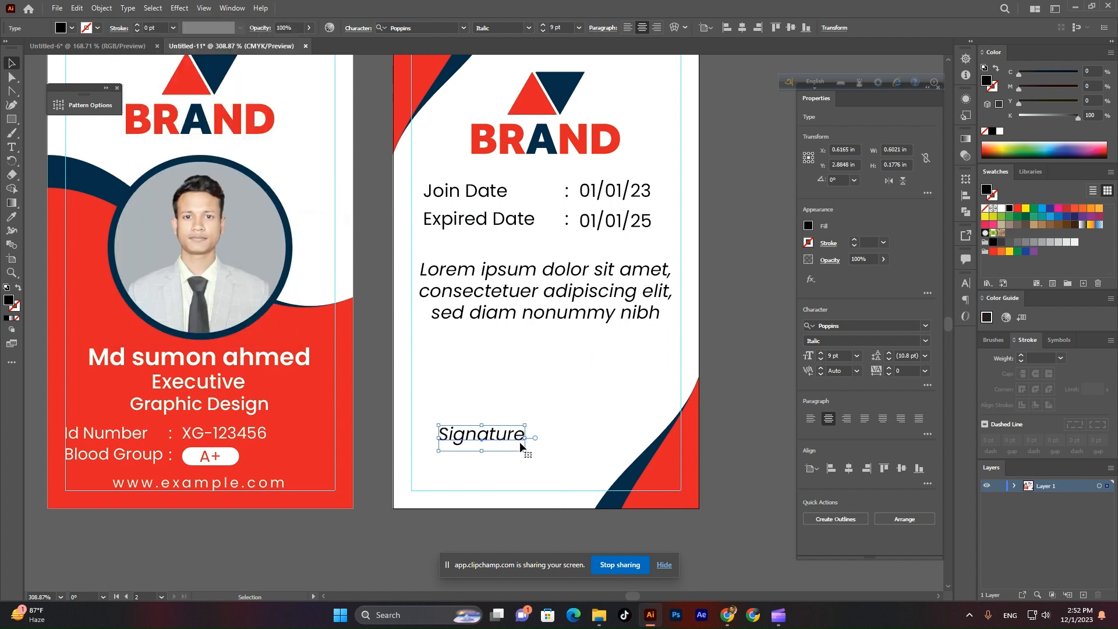
Make the Signature label SemiBold and move it slightly lower on the card back.
{"action": "left_click", "coordinate": [528, 28]}
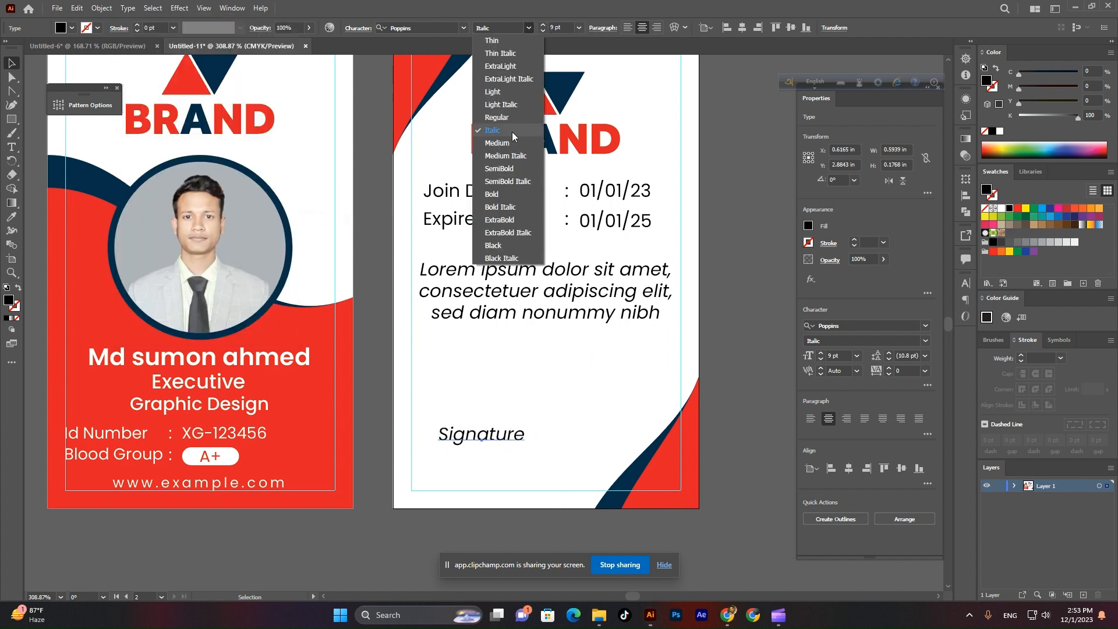
{"action": "left_click", "coordinate": [508, 168]}
{"action": "mouse_move", "coordinate": [500, 442]}
{"action": "left_mouse_down"}
{"action": "mouse_move", "coordinate": [496, 465]}
{"action": "mouse_move", "coordinate": [511, 486]}
{"action": "left_mouse_up"}
{"action": "left_click", "coordinate": [503, 483]}
{"action": "scroll", "coordinate": [503, 485], "scroll_direction": "up", "scroll_amount": 2}
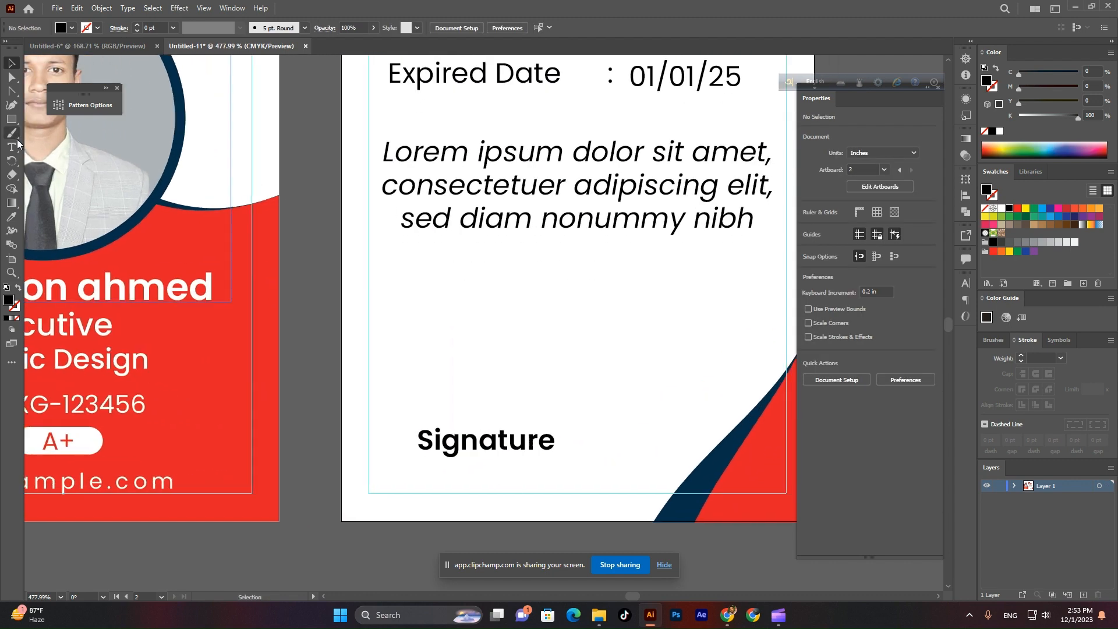
{"action": "left_click", "coordinate": [11, 90]}
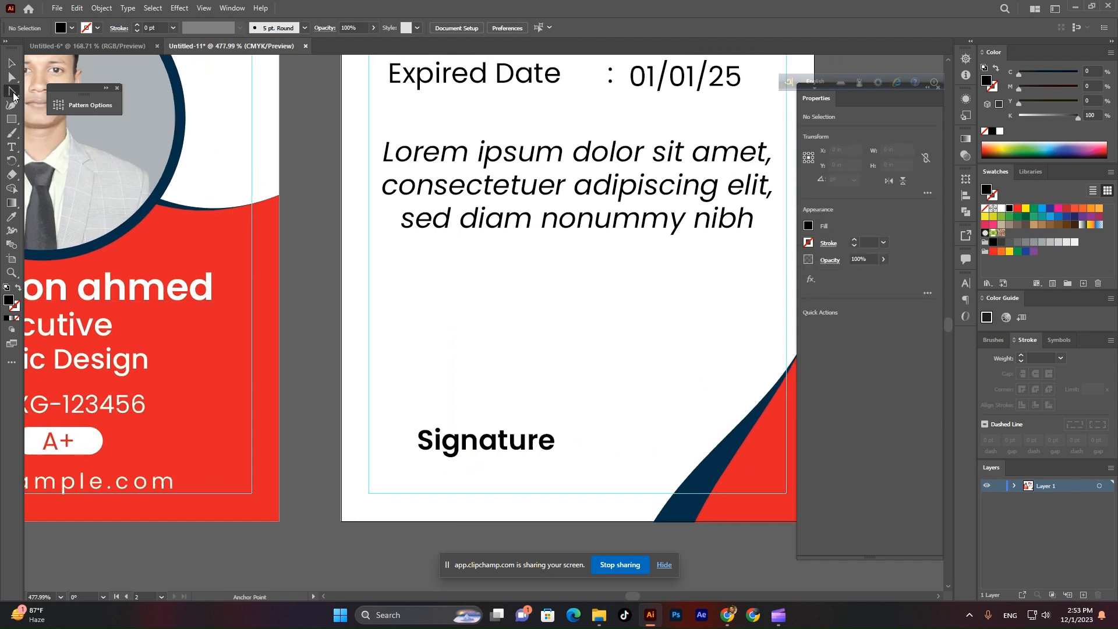
Draw a horizontal line just above the Signature label with a 0.5 pt stroke.
{"action": "left_click", "coordinate": [27, 135]}
{"action": "left_click", "coordinate": [11, 118]}
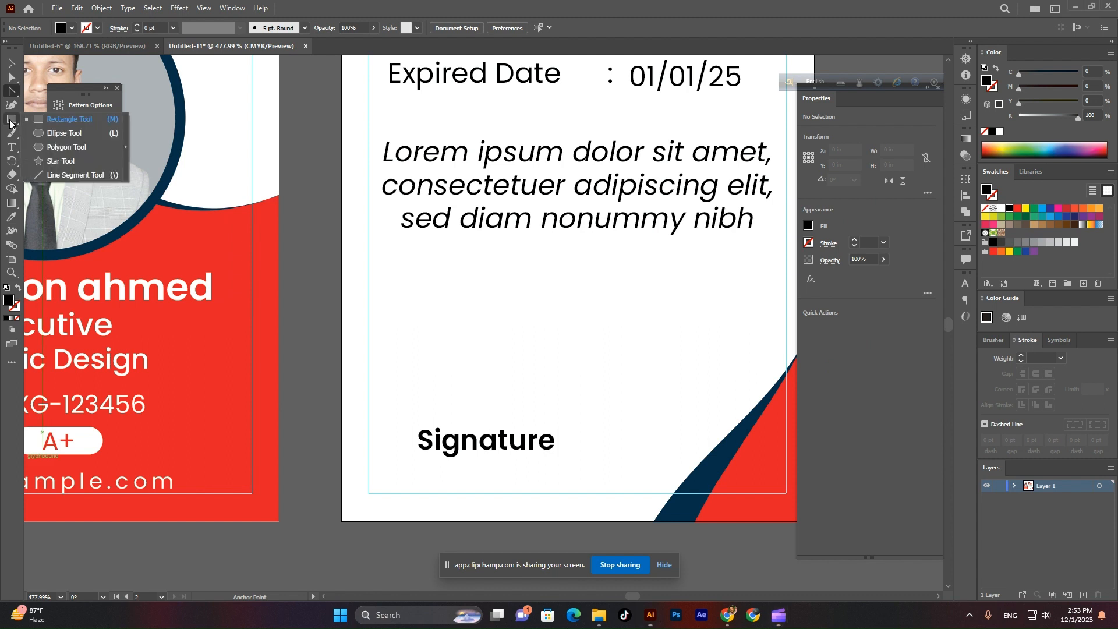
{"action": "left_click", "coordinate": [58, 131]}
{"action": "left_click_drag", "start_coordinate": [385, 428], "coordinate": [597, 428]}
{"action": "type", "text": "0.5"}
{"action": "key", "text": "Return"}
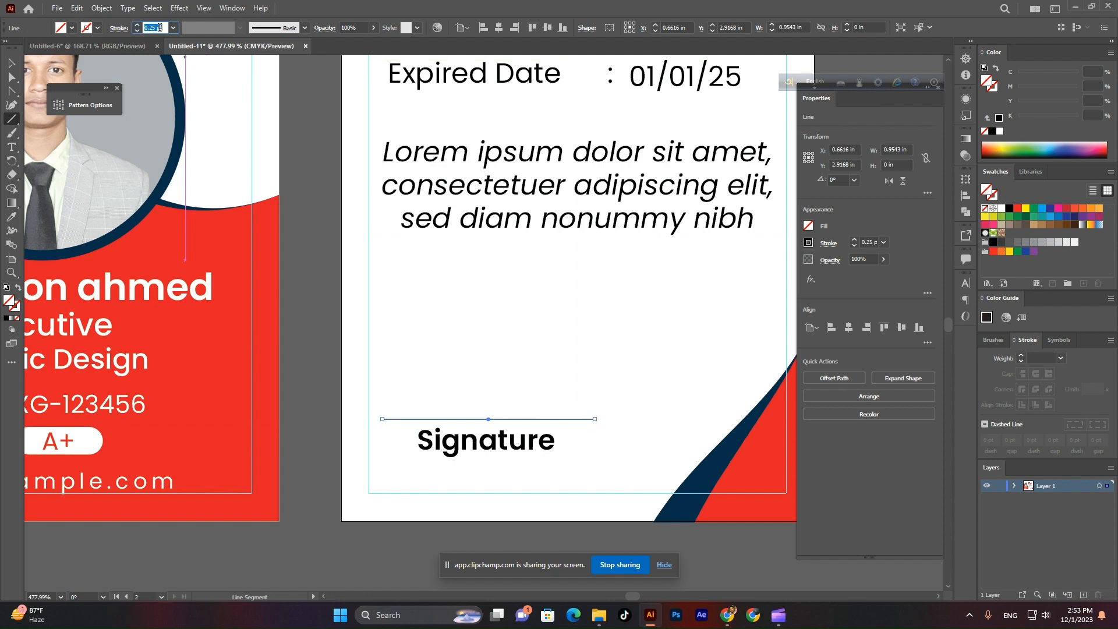
{"action": "key", "text": "v"}
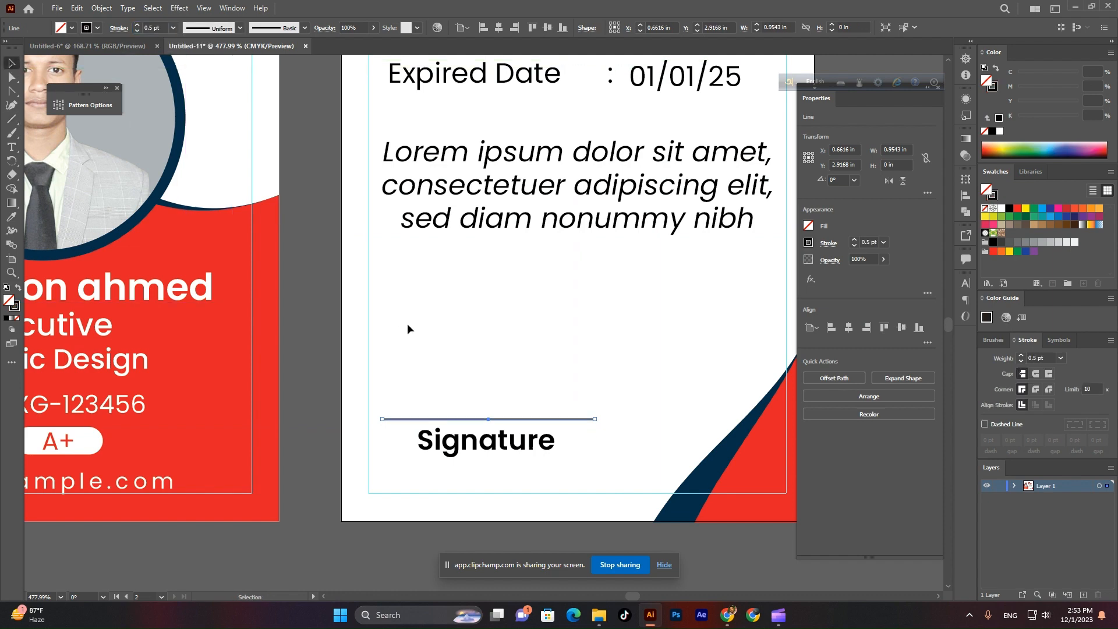
{"action": "left_click", "coordinate": [406, 329]}
{"action": "scroll", "coordinate": [549, 426], "scroll_direction": "down", "scroll_amount": 5}
{"action": "scroll", "coordinate": [661, 507], "scroll_direction": "up", "scroll_amount": 6}
{"action": "scroll", "coordinate": [527, 461], "scroll_direction": "down", "scroll_amount": 2}
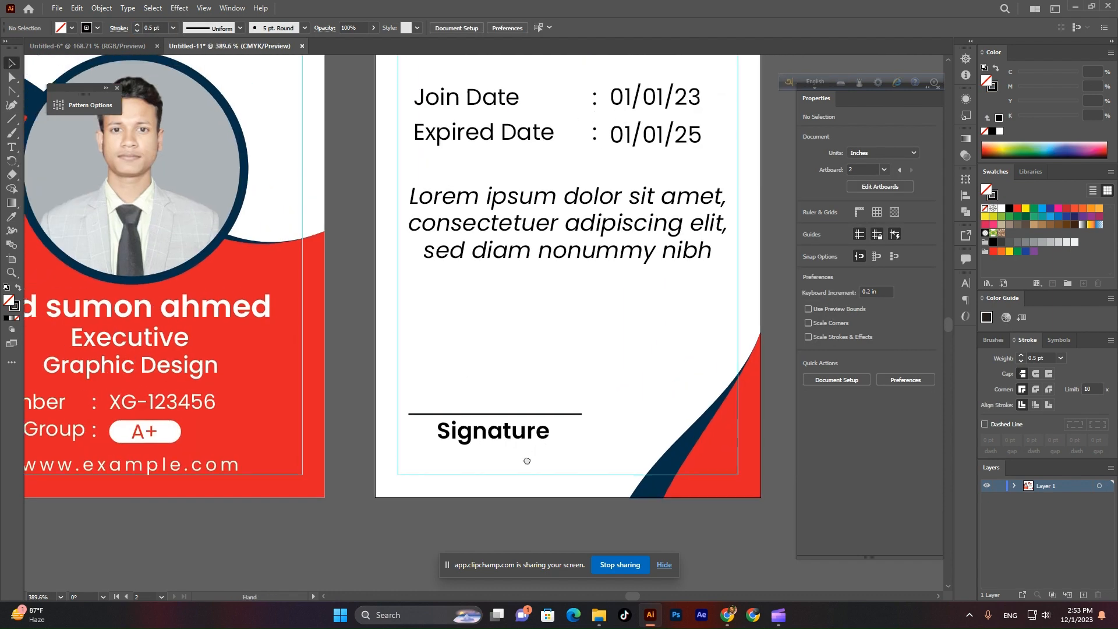
Type the cardholder's name as a new text object above the signature line.
{"action": "left_click_drag", "start_coordinate": [526, 461], "coordinate": [490, 493]}
{"action": "left_click", "coordinate": [12, 146]}
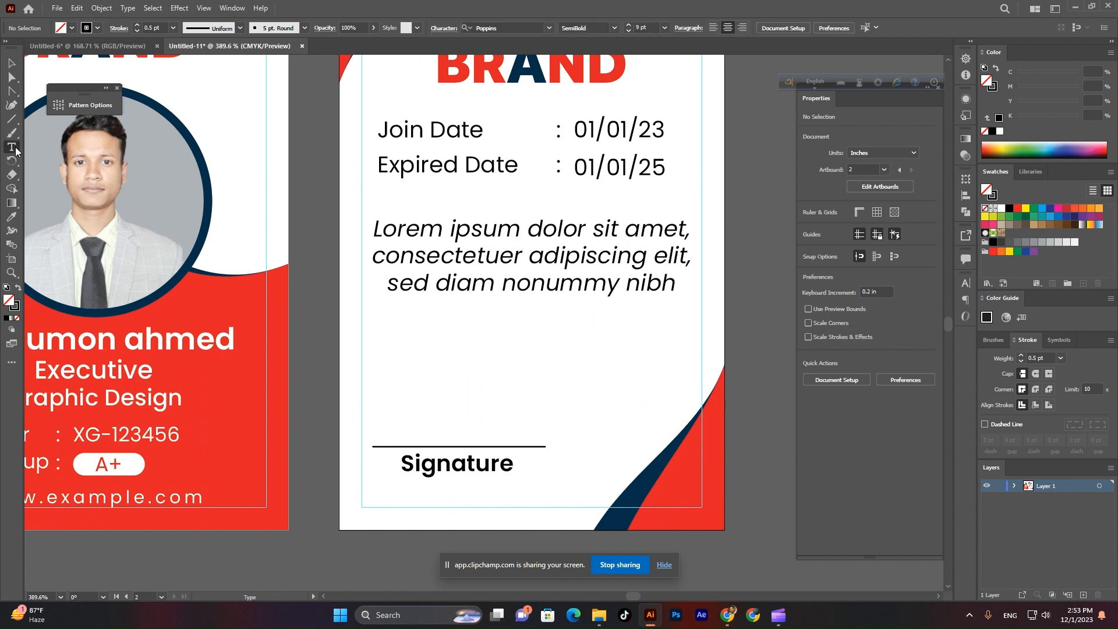
{"action": "left_click", "coordinate": [470, 390]}
{"action": "type", "text": "Sumon"}
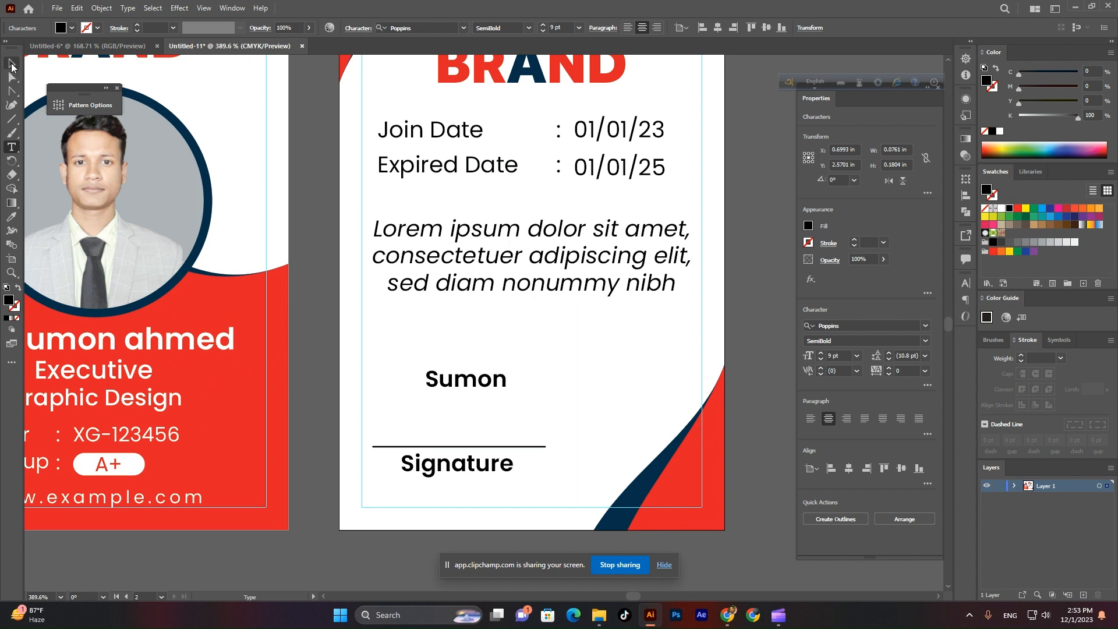
{"action": "left_click", "coordinate": [12, 64]}
Set the name in Autography, enlarge it onto the signature line, and frame both card sides.
{"action": "left_click", "coordinate": [923, 327]}
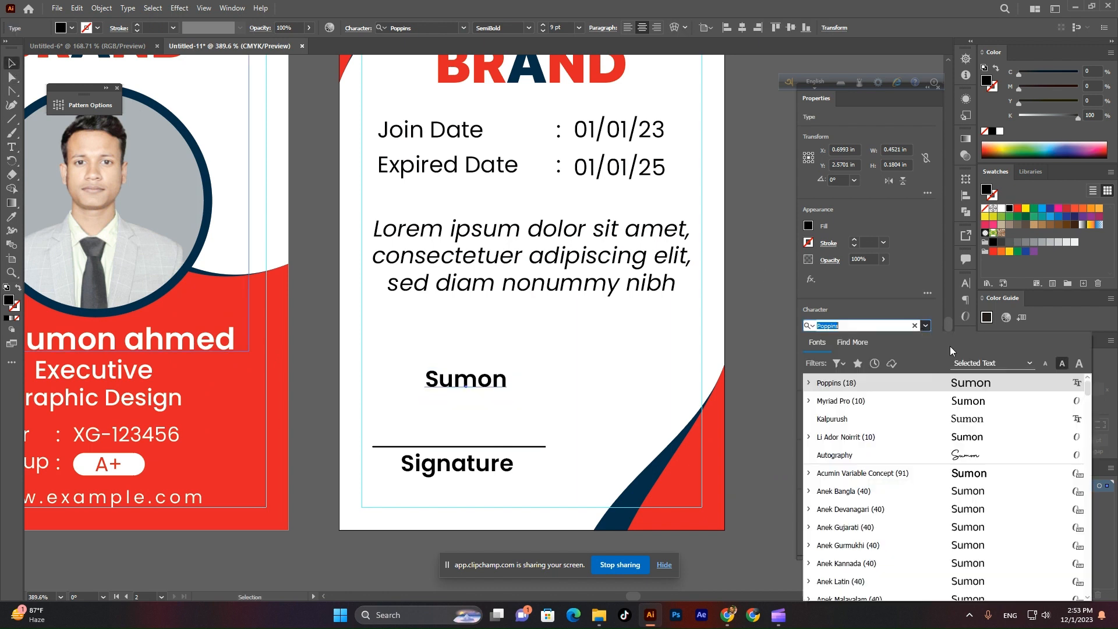
{"action": "left_click", "coordinate": [973, 455]}
{"action": "mouse_move", "coordinate": [502, 384]}
{"action": "left_mouse_down"}
{"action": "mouse_move", "coordinate": [567, 402]}
{"action": "mouse_move", "coordinate": [509, 417]}
{"action": "left_mouse_up"}
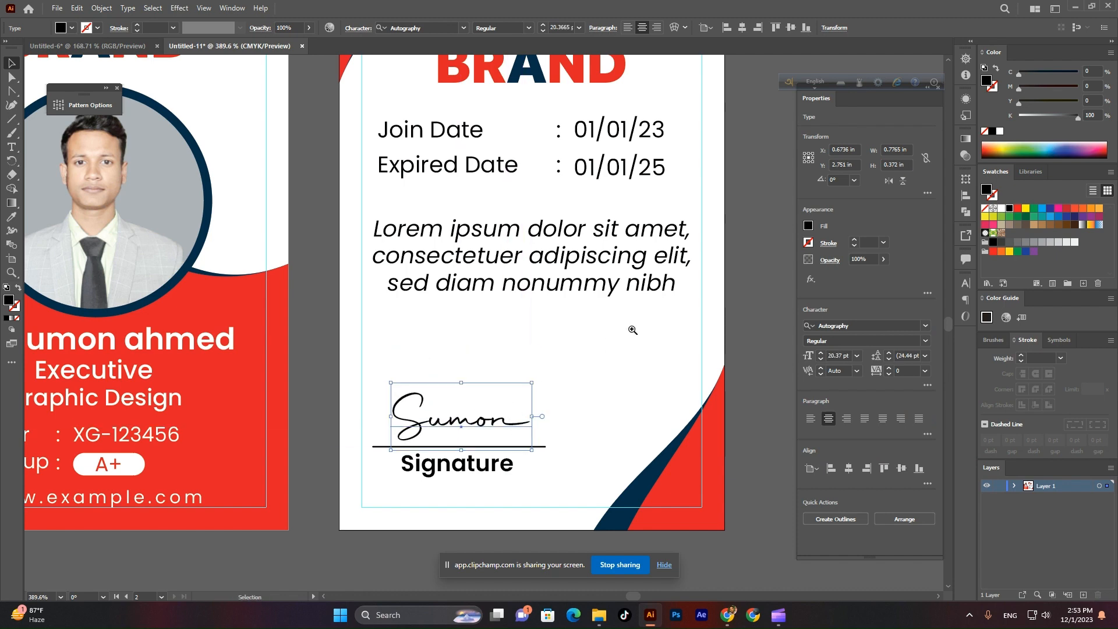
{"action": "key", "text": "ctrl+alt+0"}
{"action": "left_click", "coordinate": [580, 382]}
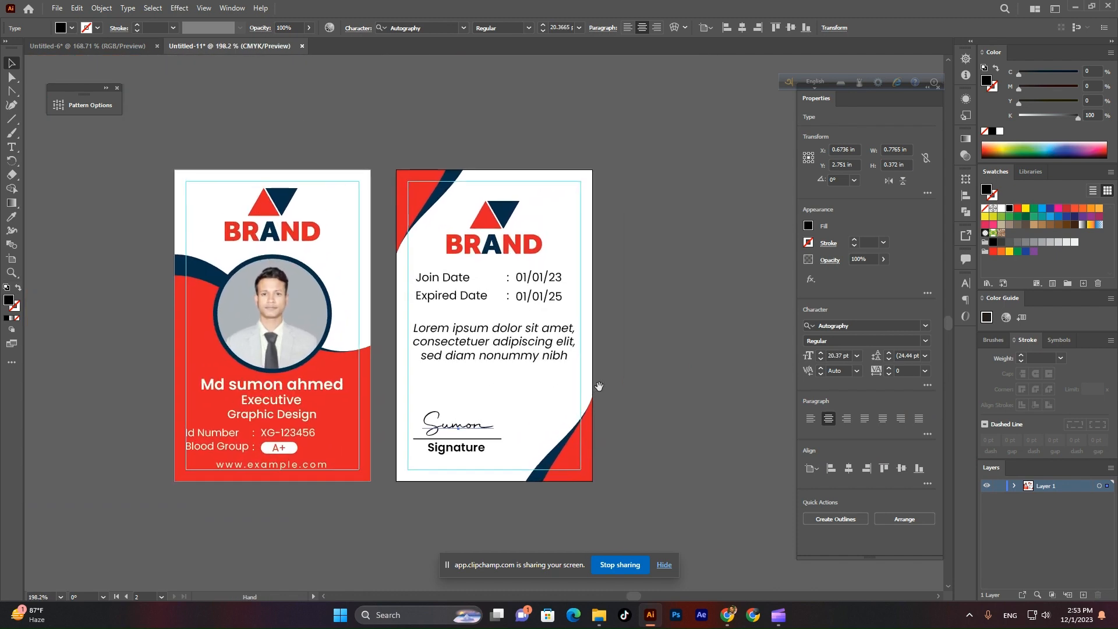
{"action": "left_click", "coordinate": [640, 369]}
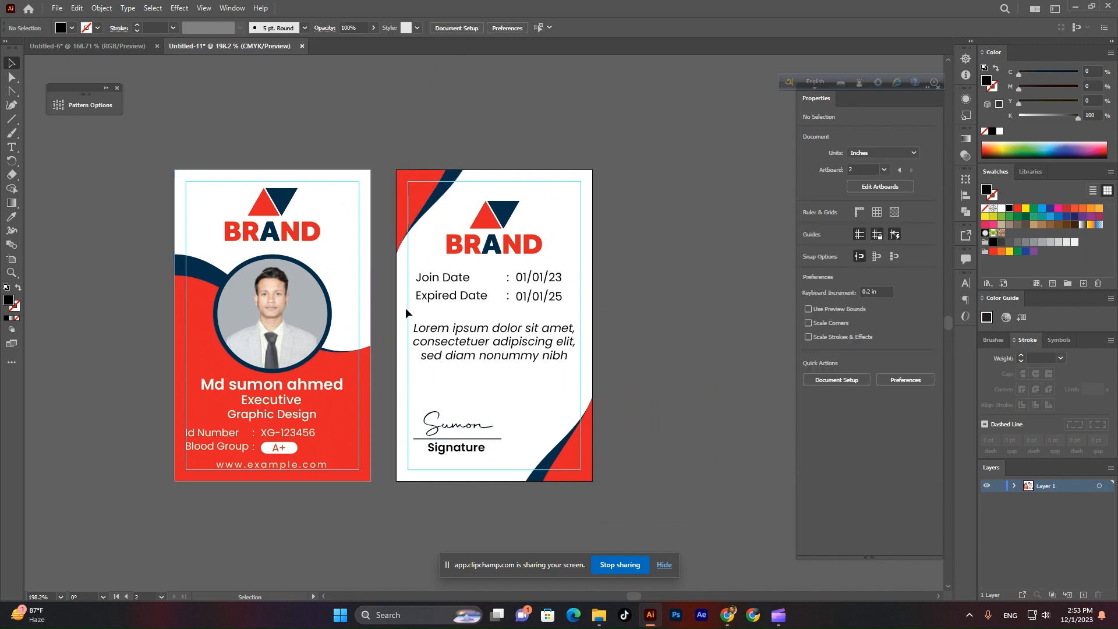
{"action": "left_click_drag", "start_coordinate": [405, 339], "coordinate": [469, 337]}
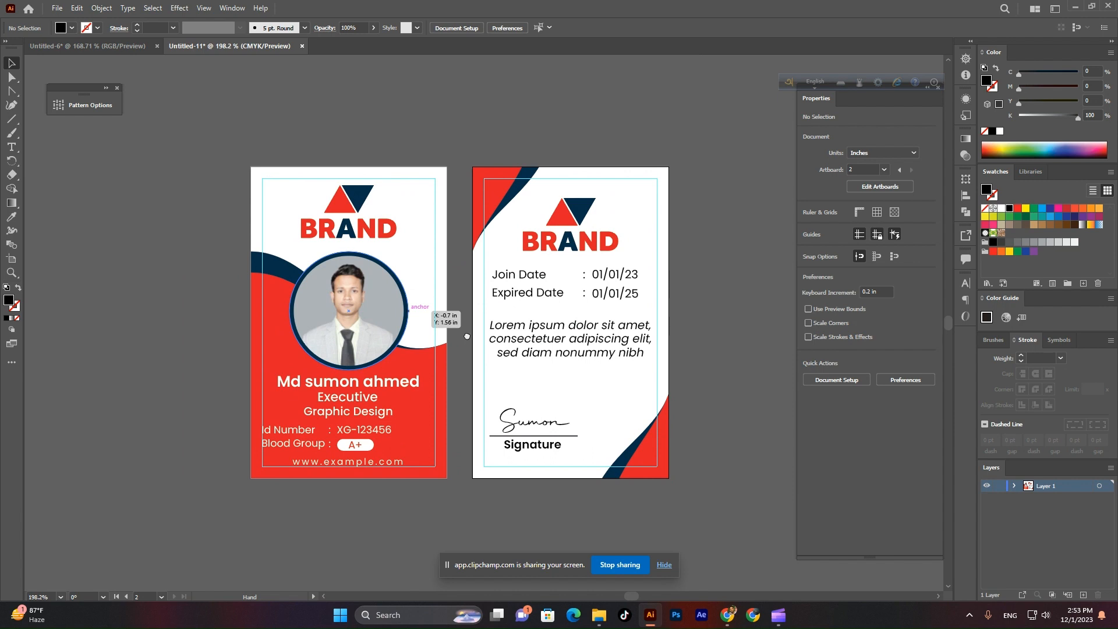